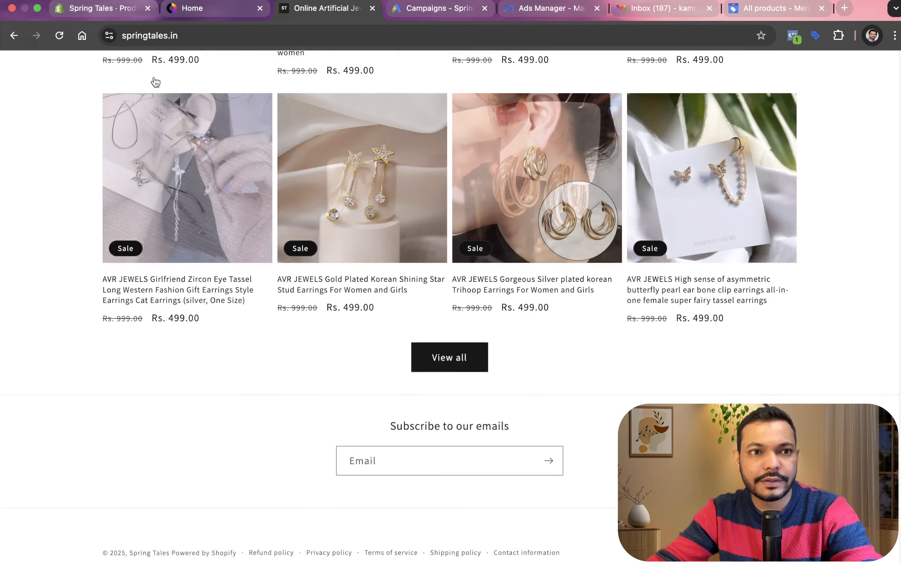
Look over the Spring Tales storefront home page, from the banner down to the featured products
{"action": "scroll", "coordinate": [274, 121], "scroll_direction": "up", "scroll_amount": 20}
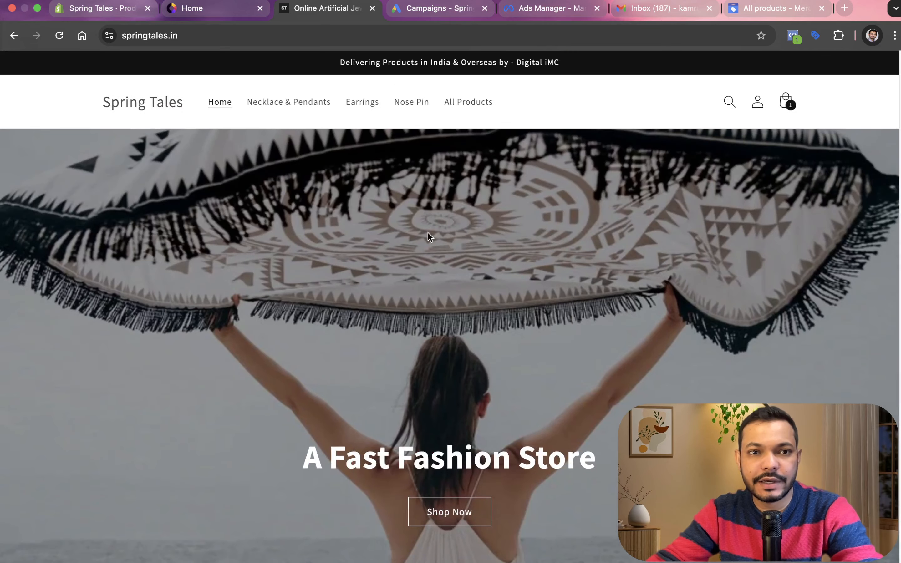
{"action": "scroll", "coordinate": [540, 302], "scroll_direction": "down", "scroll_amount": 15}
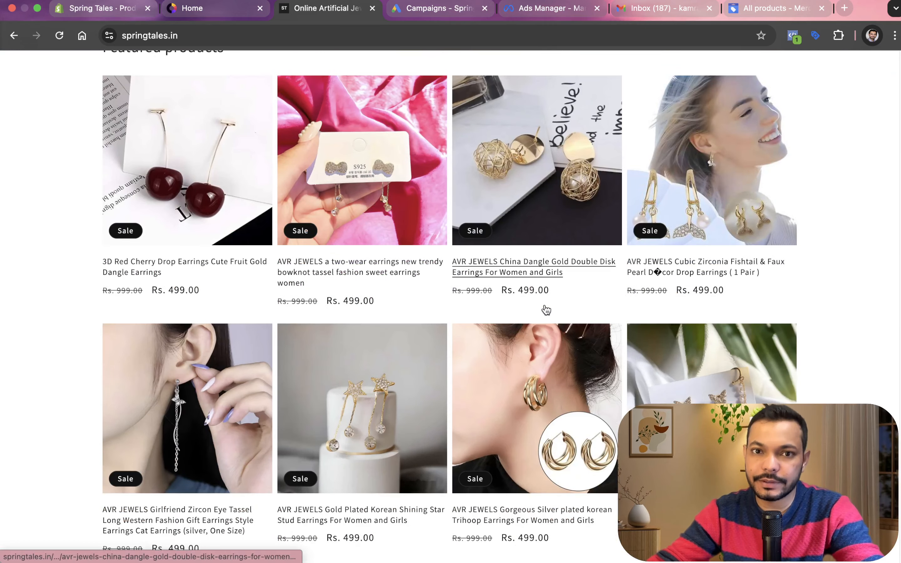
{"action": "scroll", "coordinate": [546, 309], "scroll_direction": "up", "scroll_amount": 15}
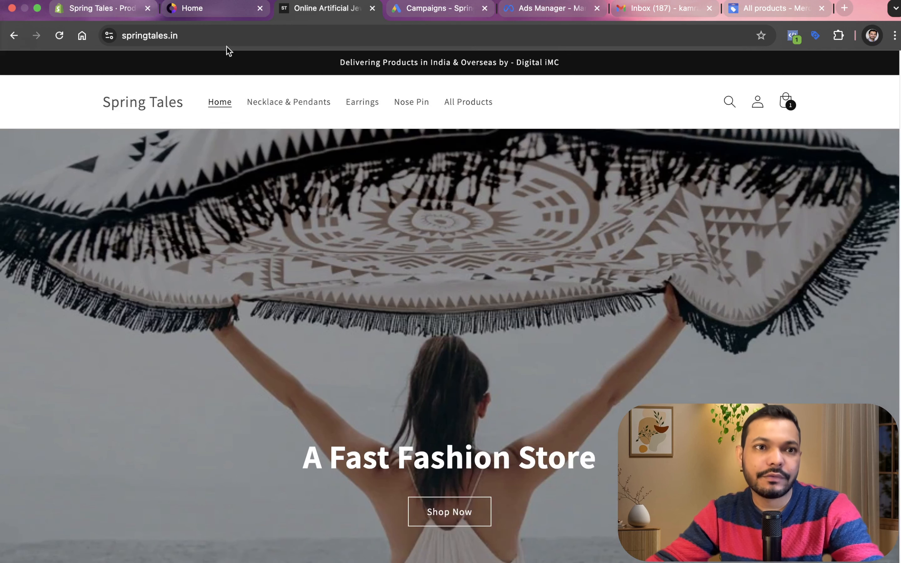
Switch to the Spring Tales Shopify admin and look through its home dashboard and product list
{"action": "left_click", "coordinate": [197, 17]}
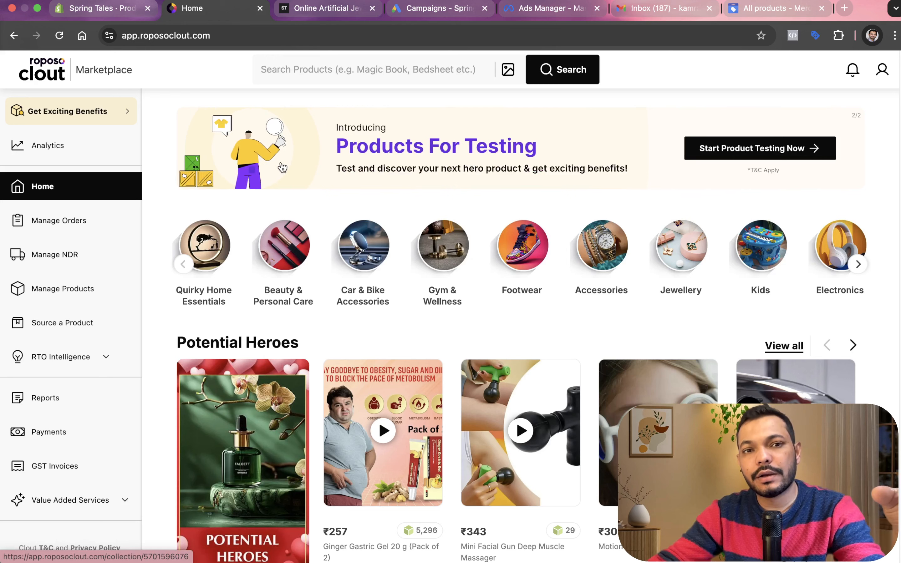
{"action": "left_click", "coordinate": [132, 10]}
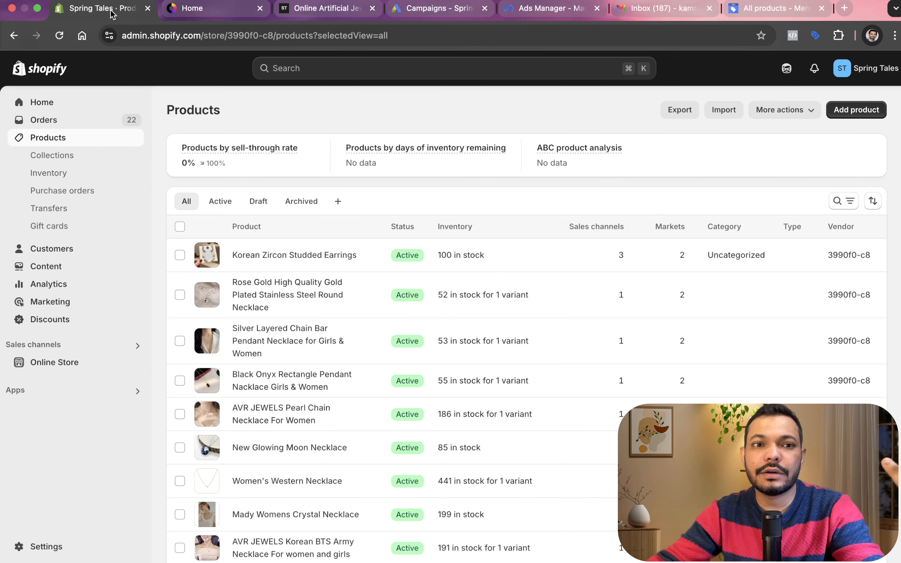
{"action": "left_click", "coordinate": [41, 71]}
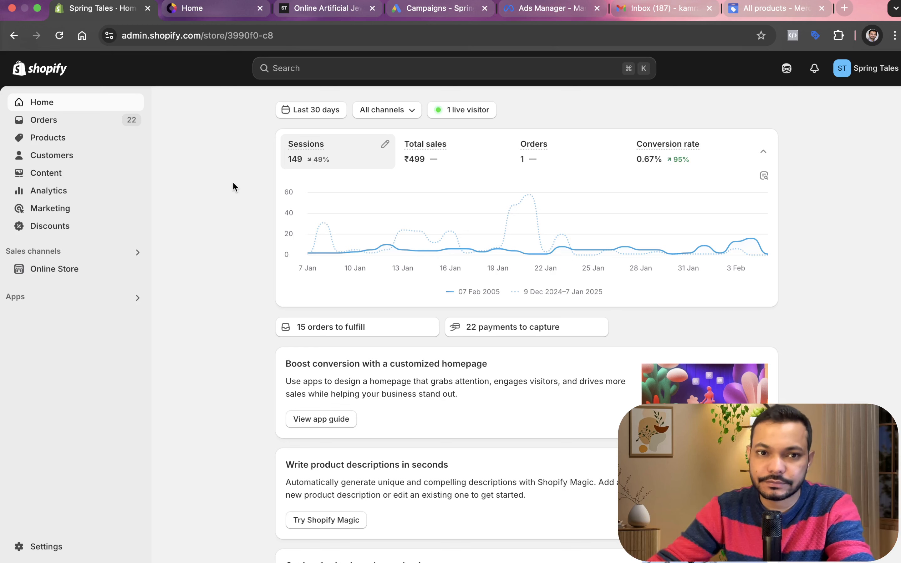
{"action": "left_click", "coordinate": [62, 136]}
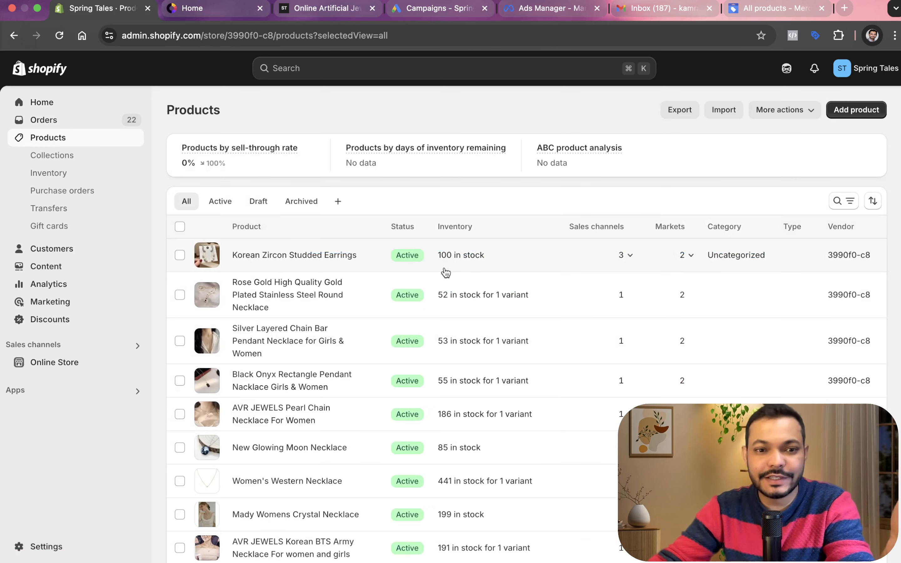
{"action": "scroll", "coordinate": [446, 288], "scroll_direction": "down", "scroll_amount": 10}
{"action": "scroll", "coordinate": [329, 94], "scroll_direction": "up", "scroll_amount": 10}
Switch to the Roposo Clout marketplace and examine the Potential Heroes products, including the Motion Sickness Relief Glasses
{"action": "left_click", "coordinate": [217, 8]}
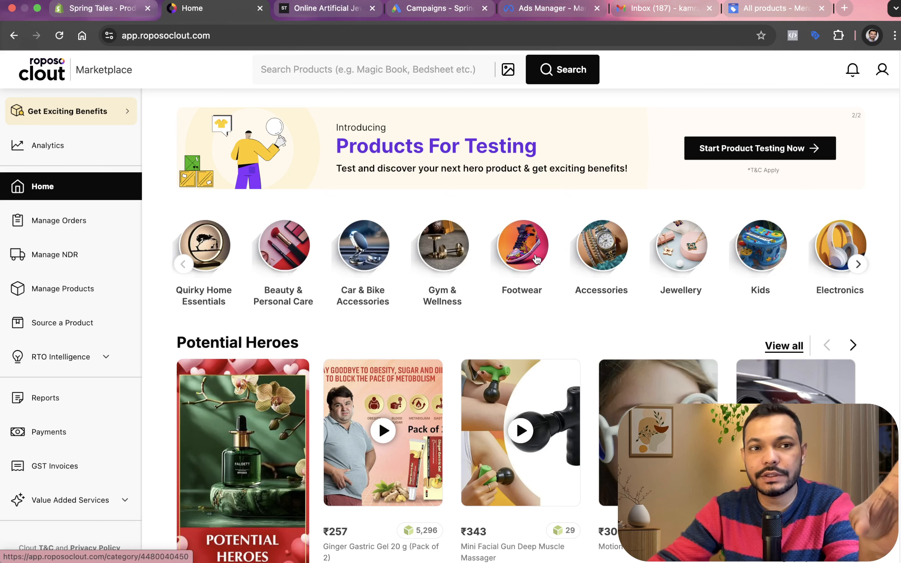
{"action": "scroll", "coordinate": [538, 326], "scroll_direction": "down", "scroll_amount": 7}
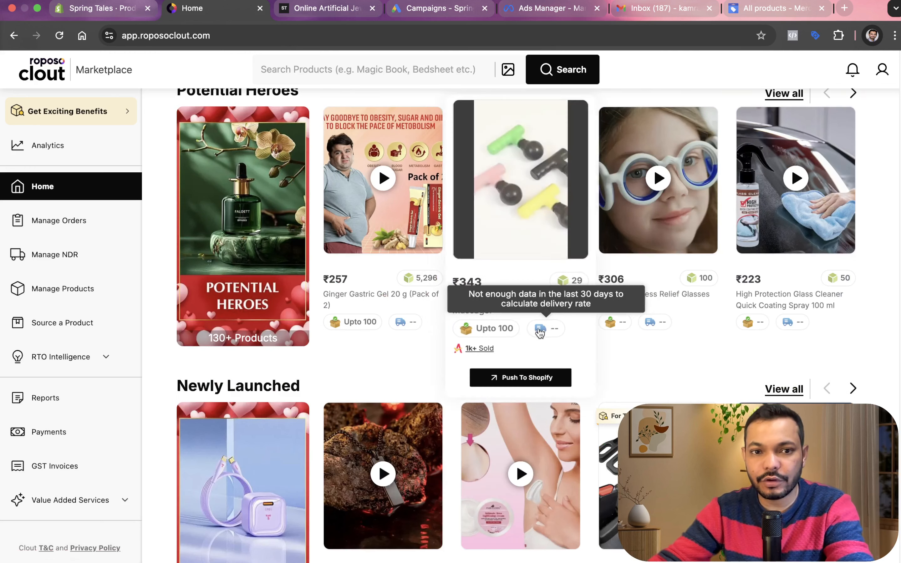
{"action": "mouse_move", "coordinate": [666, 358]}
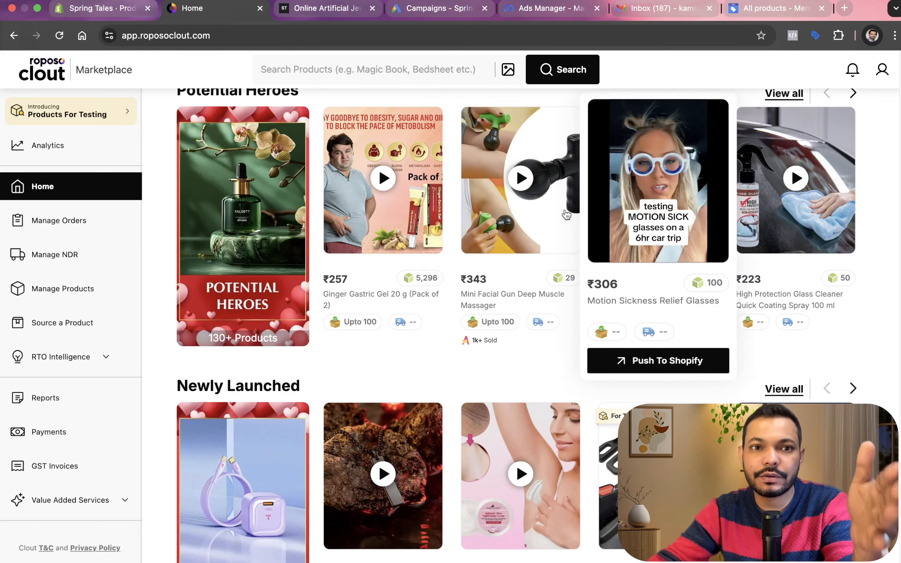
Revisit the Shopify product list, then view the featured products on the Spring Tales storefront
{"action": "left_click", "coordinate": [89, 11]}
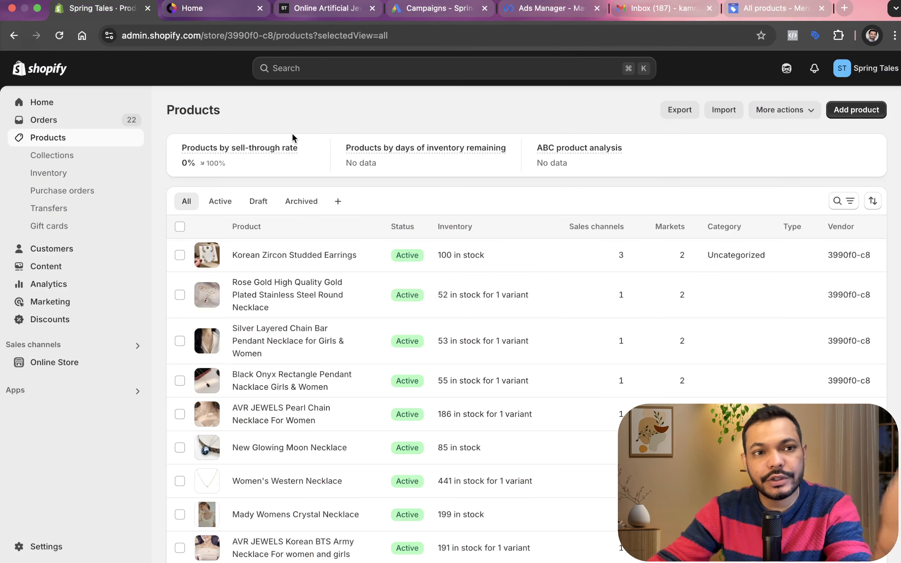
{"action": "left_click", "coordinate": [315, 17]}
{"action": "scroll", "coordinate": [458, 247], "scroll_direction": "down", "scroll_amount": 10}
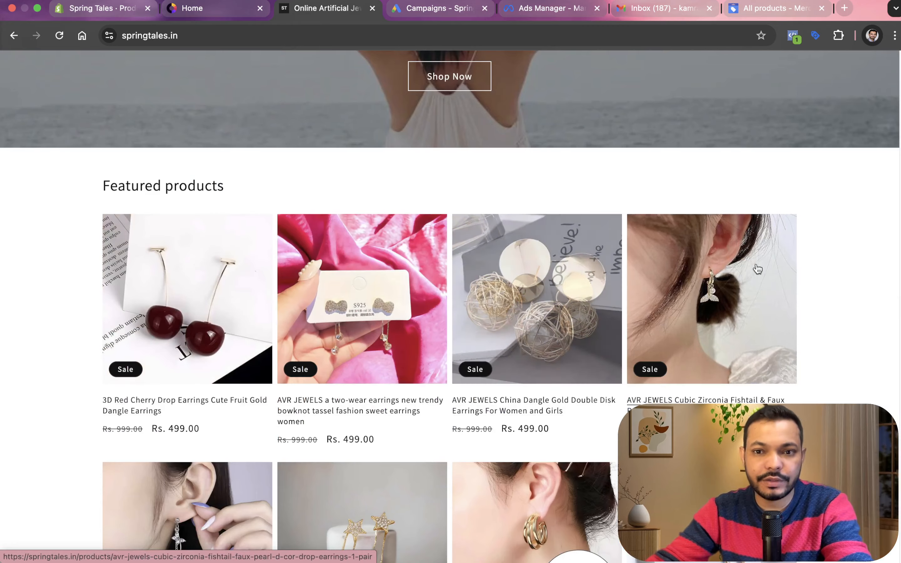
Switch to the Training Deck spreadsheet and examine the Digital Marketing Plannings section with its project, keywords and media planning topics
{"action": "key", "text": "ctrl+Left"}
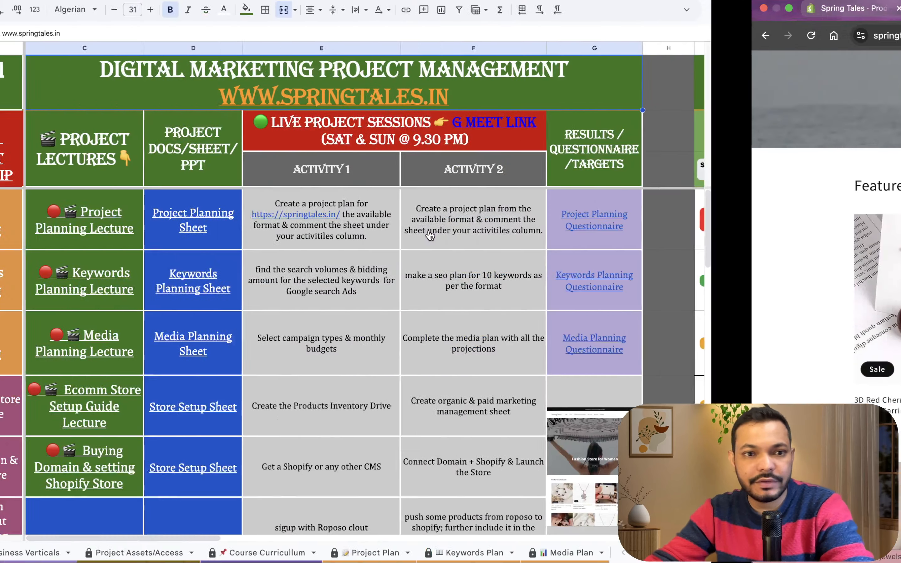
{"action": "left_click", "coordinate": [92, 293]}
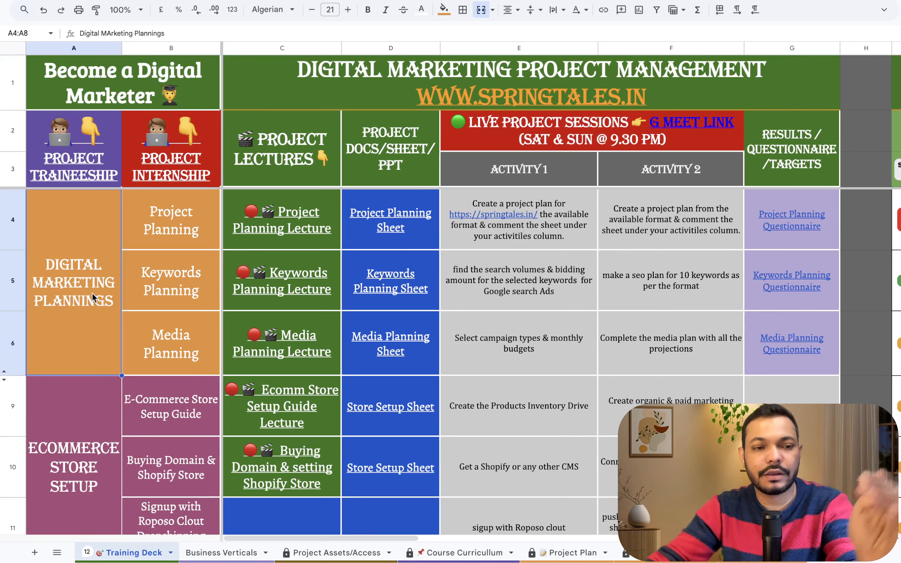
{"action": "left_click_drag", "start_coordinate": [192, 245], "coordinate": [190, 326]}
{"action": "left_click", "coordinate": [89, 310]}
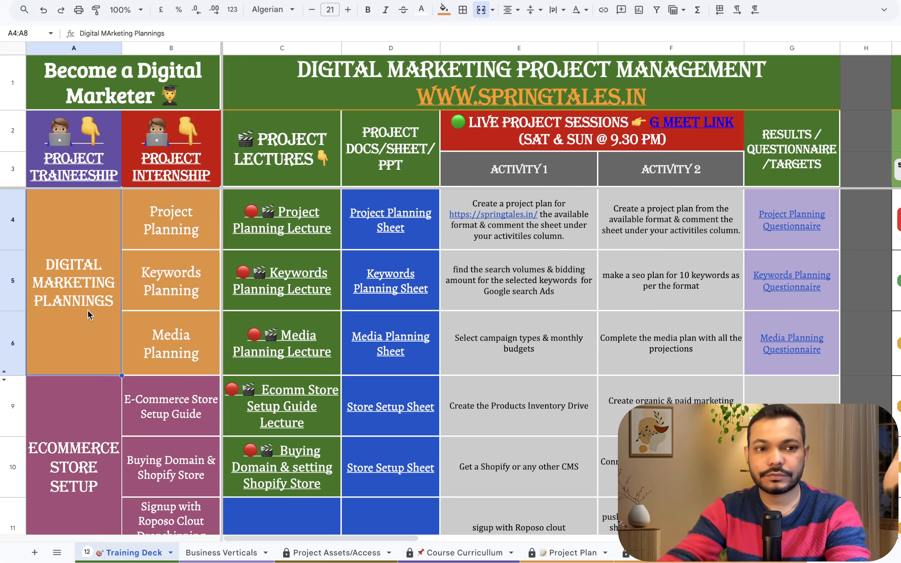
Go through the Training Deck's Ecommerce Store Setup, Meta Ads Account Setup and Google Merchant Center sections
{"action": "scroll", "coordinate": [88, 315], "scroll_direction": "down", "scroll_amount": 3}
{"action": "left_click", "coordinate": [96, 339]}
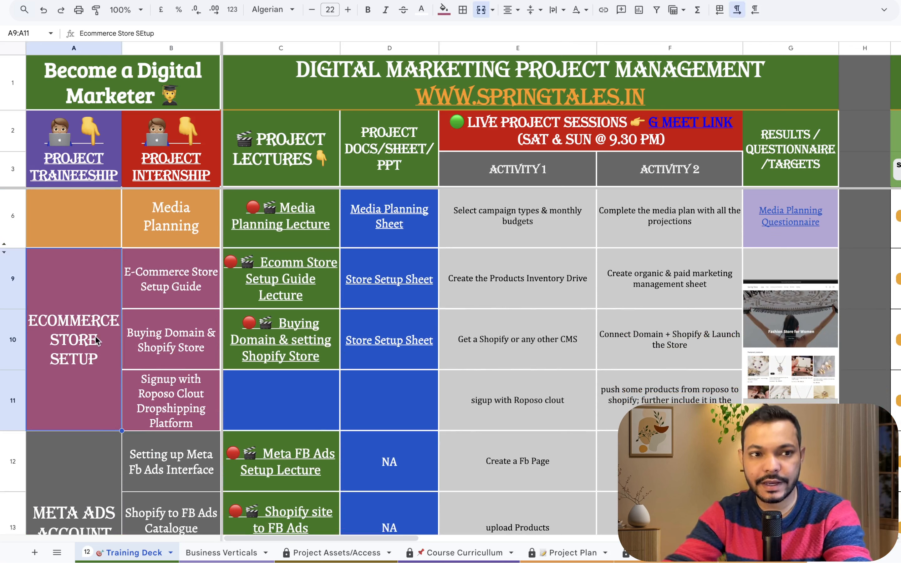
{"action": "scroll", "coordinate": [95, 340], "scroll_direction": "up", "scroll_amount": 3}
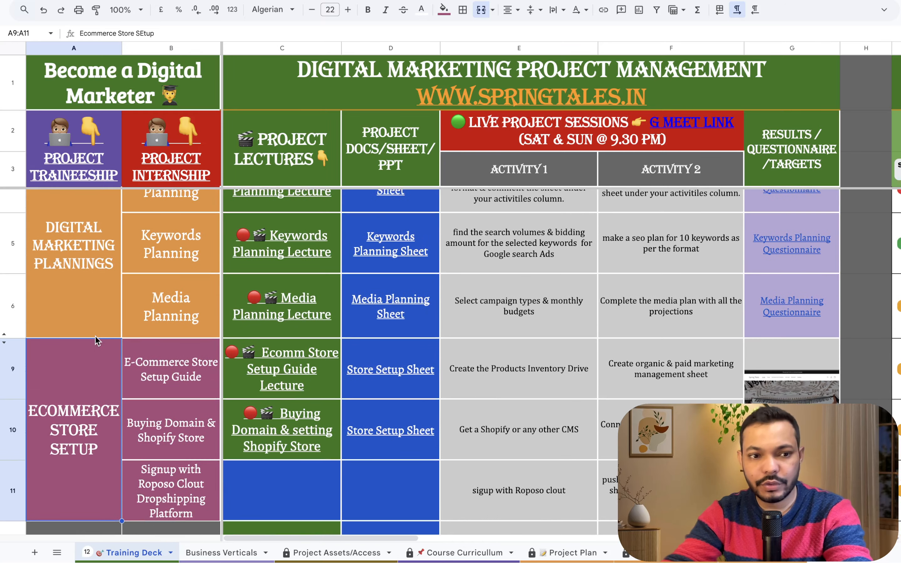
{"action": "scroll", "coordinate": [96, 340], "scroll_direction": "down", "scroll_amount": 5}
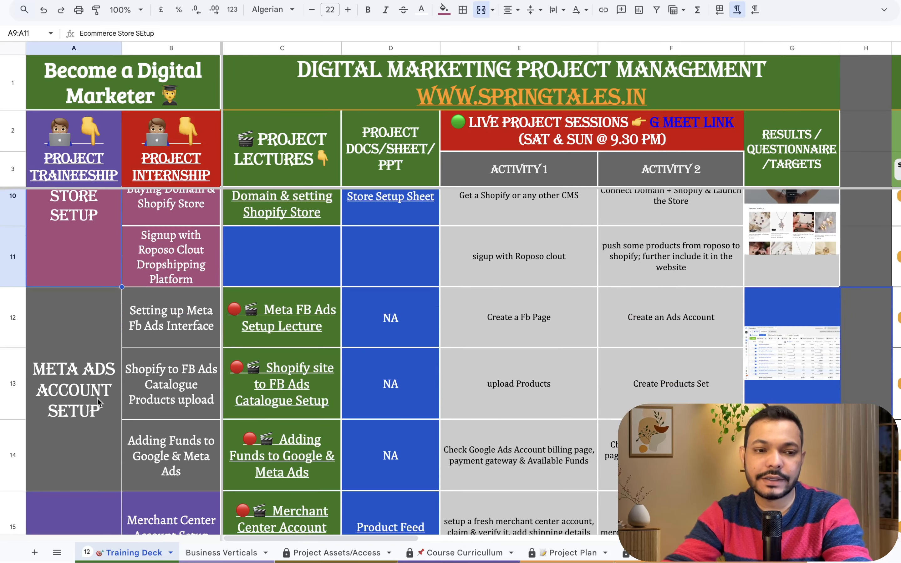
{"action": "left_click", "coordinate": [97, 397]}
{"action": "scroll", "coordinate": [97, 398], "scroll_direction": "down", "scroll_amount": 3}
{"action": "left_click", "coordinate": [97, 398]}
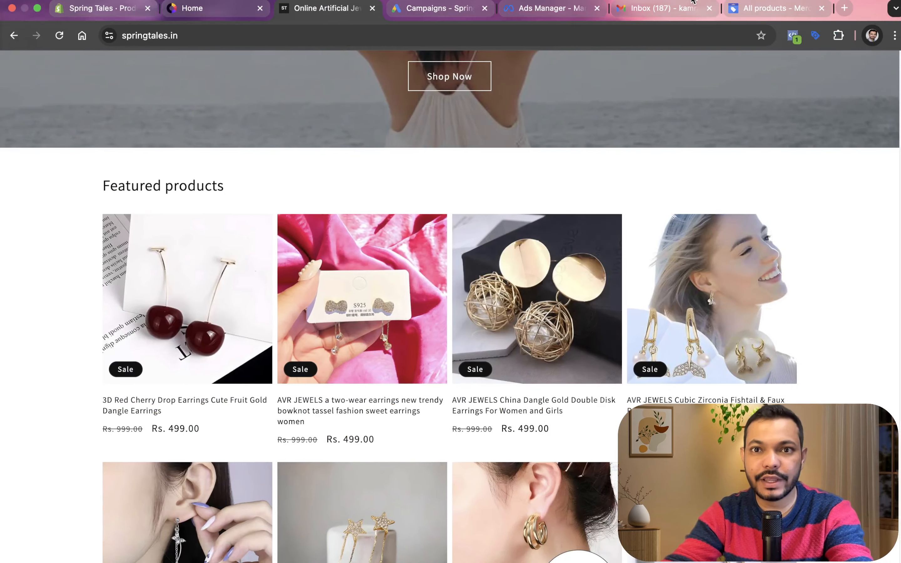
Switch to Google Merchant Center and review the account overview and the full product list
{"action": "left_click", "coordinate": [776, 12]}
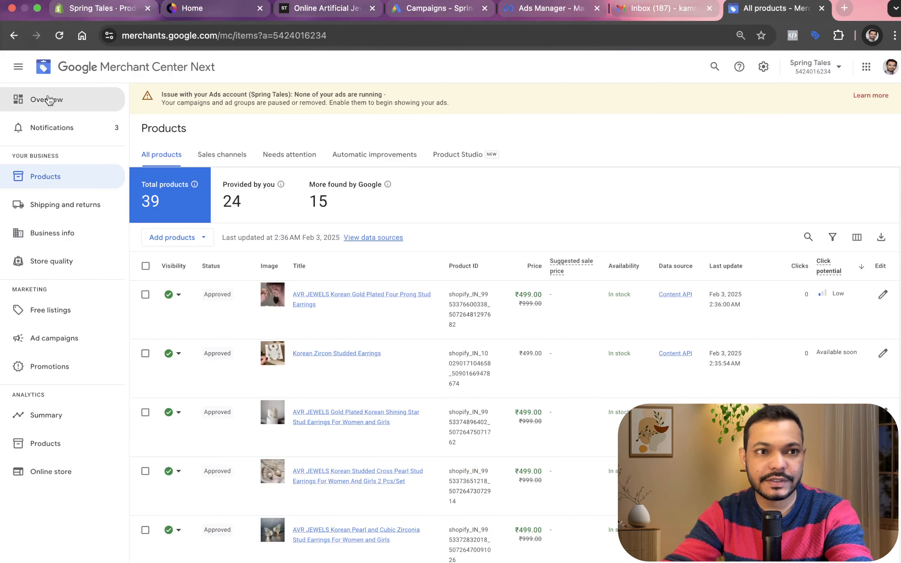
{"action": "left_click", "coordinate": [78, 75]}
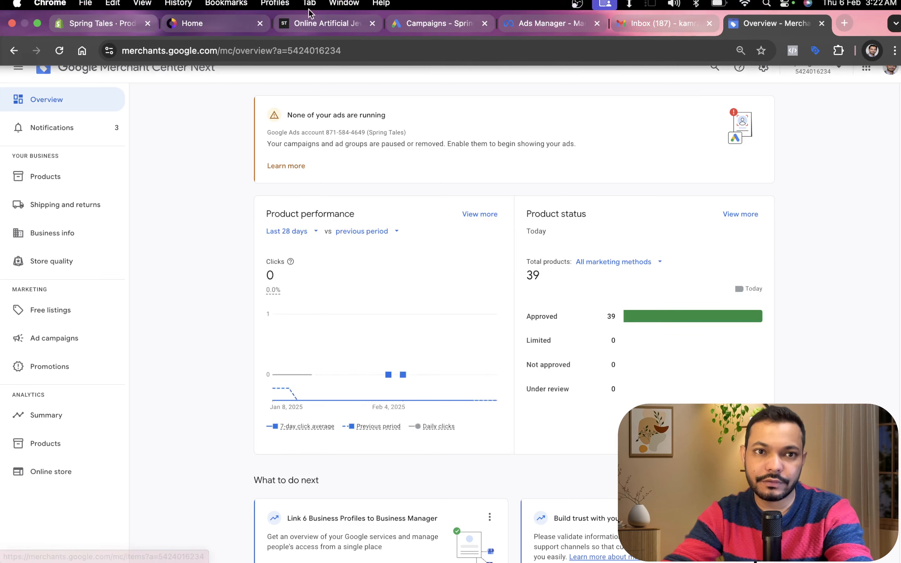
{"action": "left_click", "coordinate": [320, 8]}
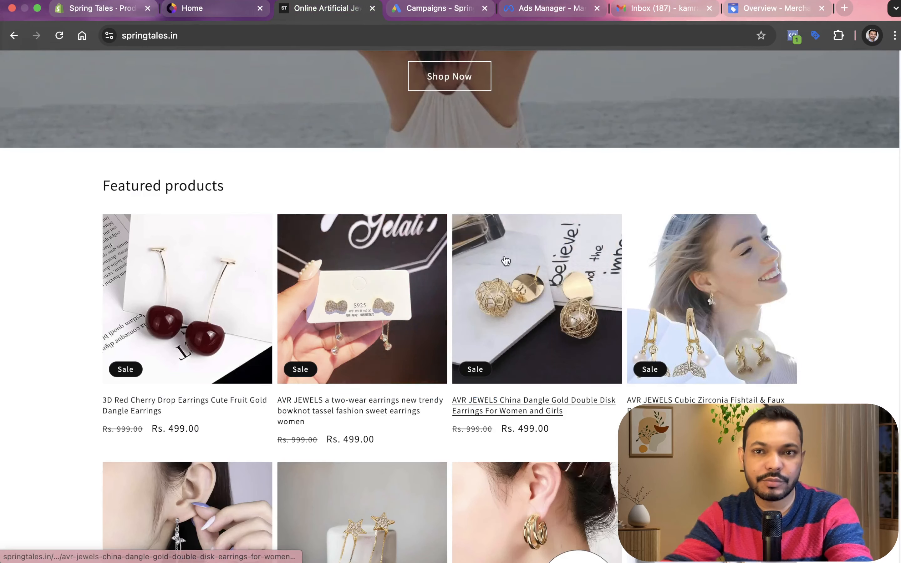
{"action": "left_click", "coordinate": [761, 24]}
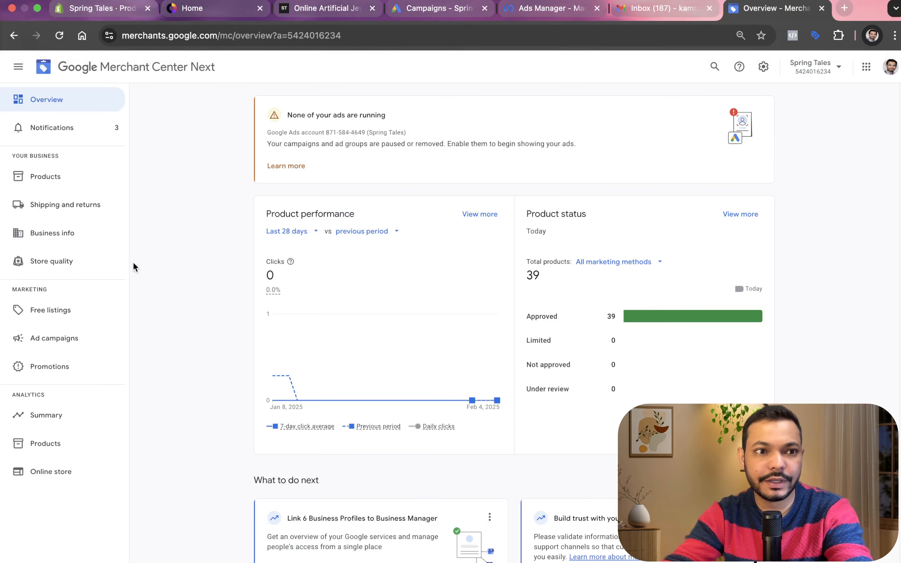
{"action": "left_click", "coordinate": [81, 182]}
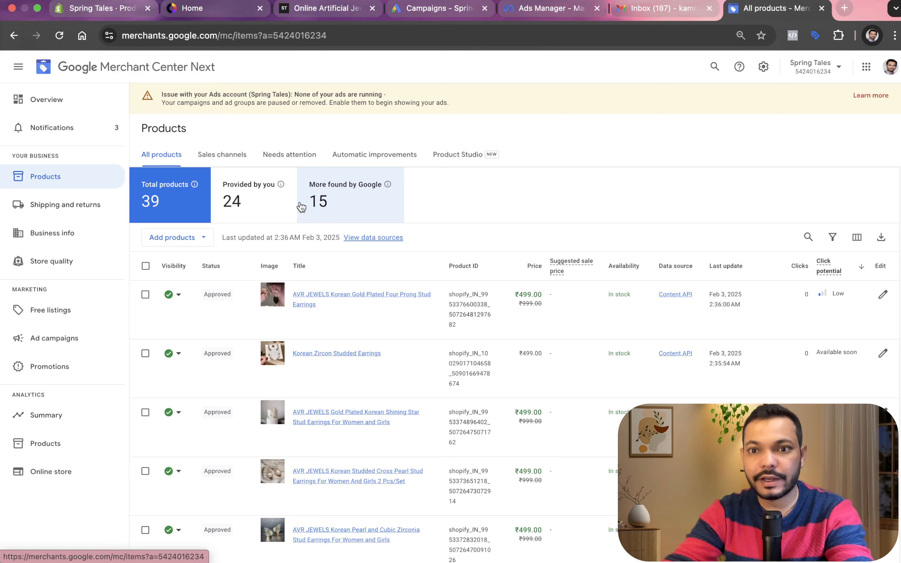
{"action": "scroll", "coordinate": [303, 320], "scroll_direction": "down", "scroll_amount": 10}
{"action": "scroll", "coordinate": [304, 321], "scroll_direction": "up", "scroll_amount": 10}
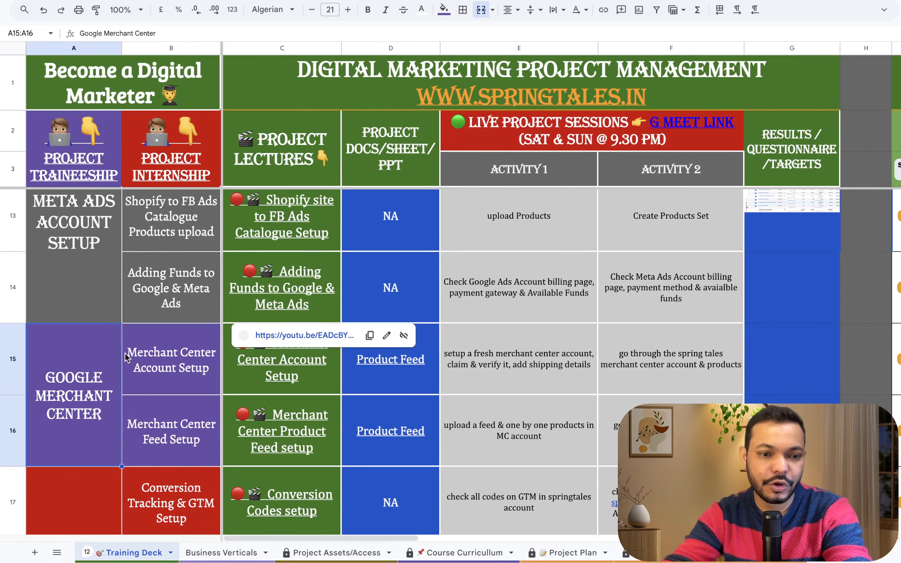
Return to the Training Deck and examine the Google Ads topics Conversion Tracking & GTM Setup and Search Campaign
{"action": "scroll", "coordinate": [125, 358], "scroll_direction": "down", "scroll_amount": 5}
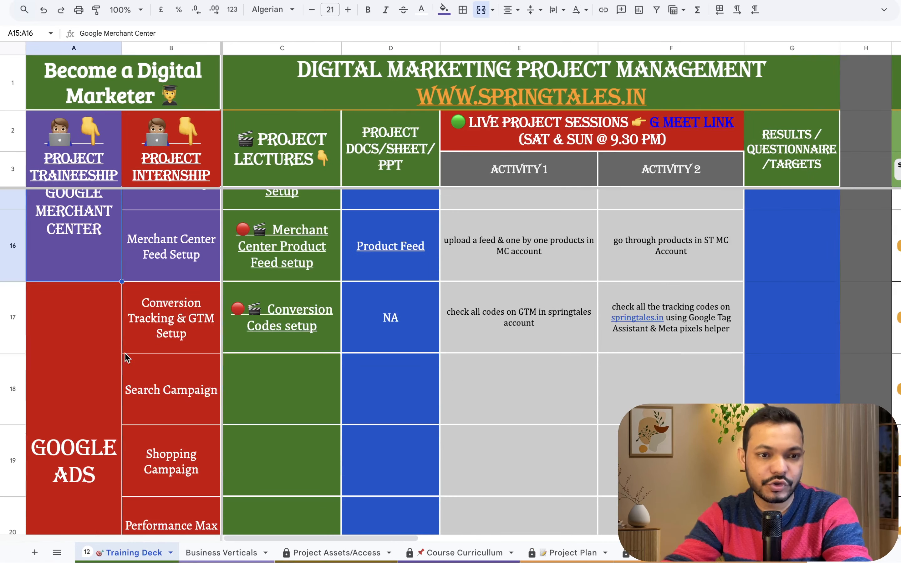
{"action": "left_click", "coordinate": [172, 330]}
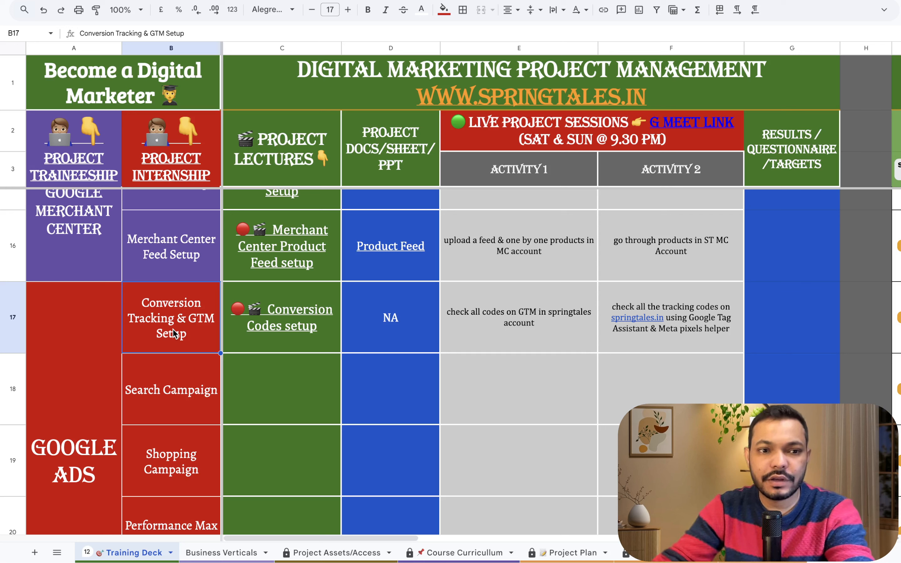
{"action": "left_click", "coordinate": [179, 378]}
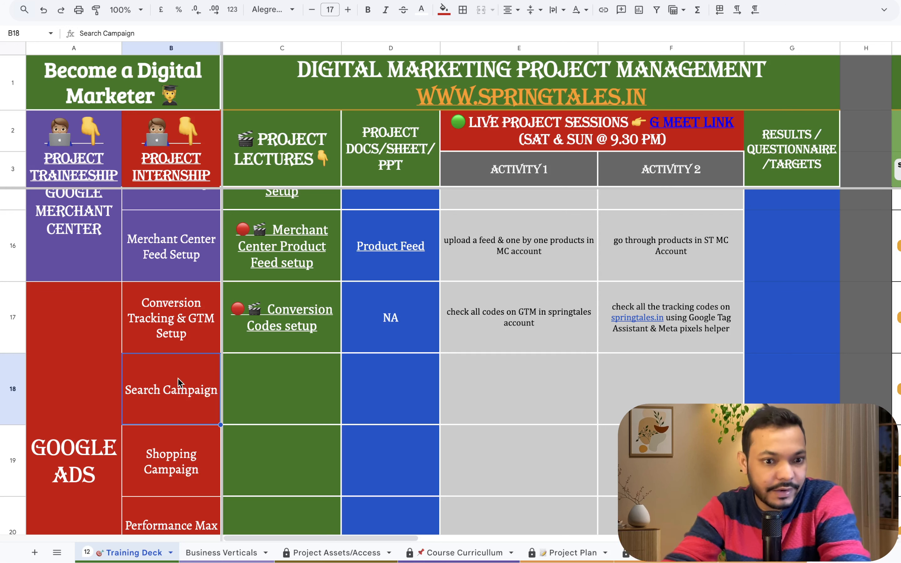
Open the Business Verticals sheet and highlight the Search campaign entries in B2:B10
{"action": "left_click", "coordinate": [210, 552]}
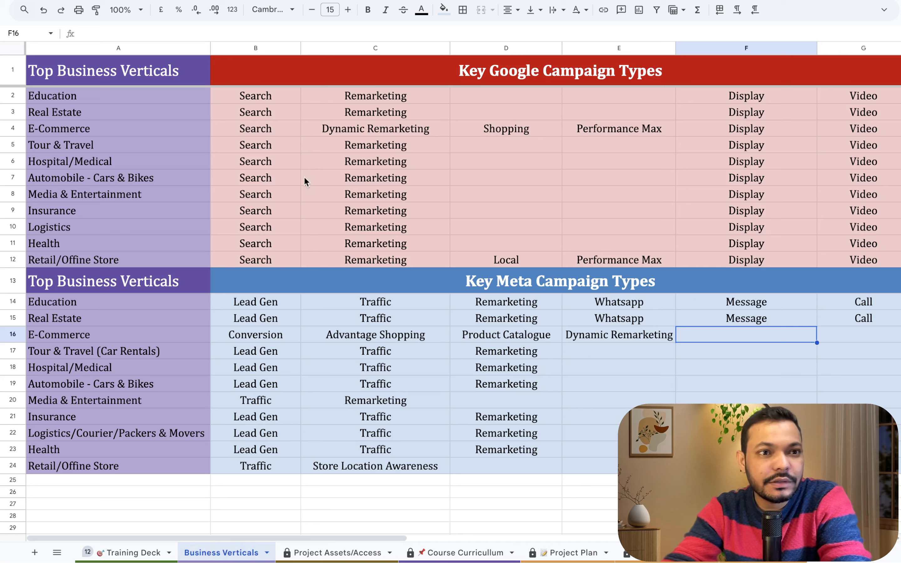
{"action": "left_click", "coordinate": [180, 112]}
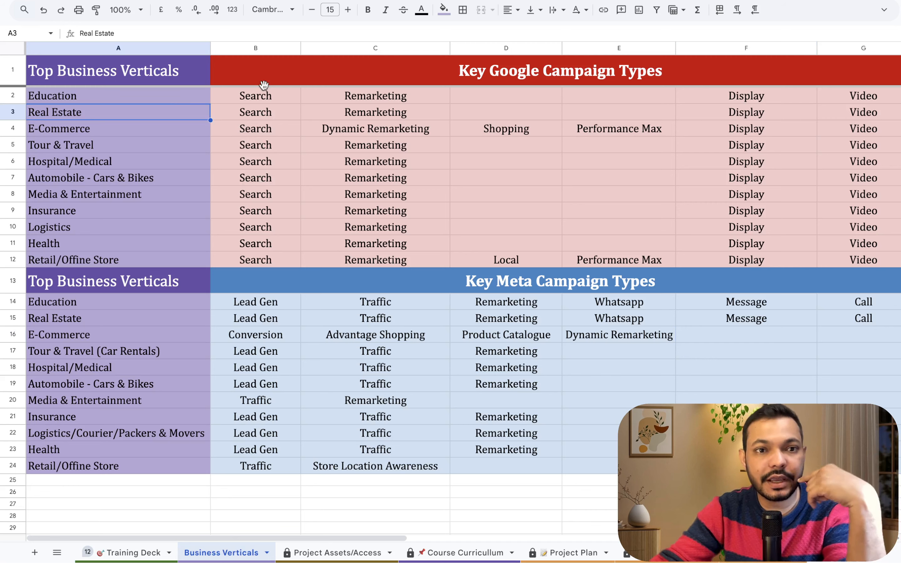
{"action": "left_click_drag", "start_coordinate": [257, 96], "coordinate": [261, 227]}
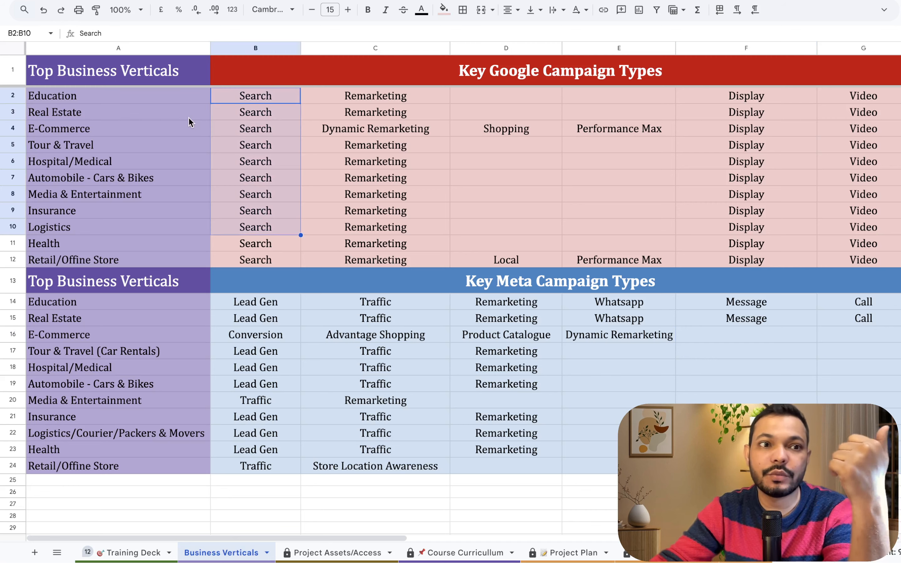
Examine the Education and Real Estate verticals with their Search campaign type under Key Google Campaign Types
{"action": "left_click", "coordinate": [173, 101]}
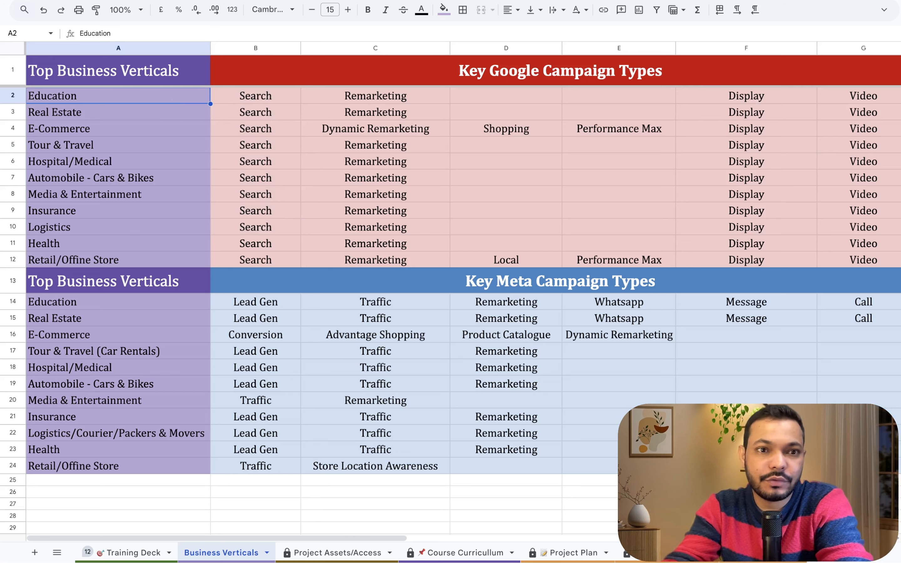
{"action": "left_click", "coordinate": [255, 95]}
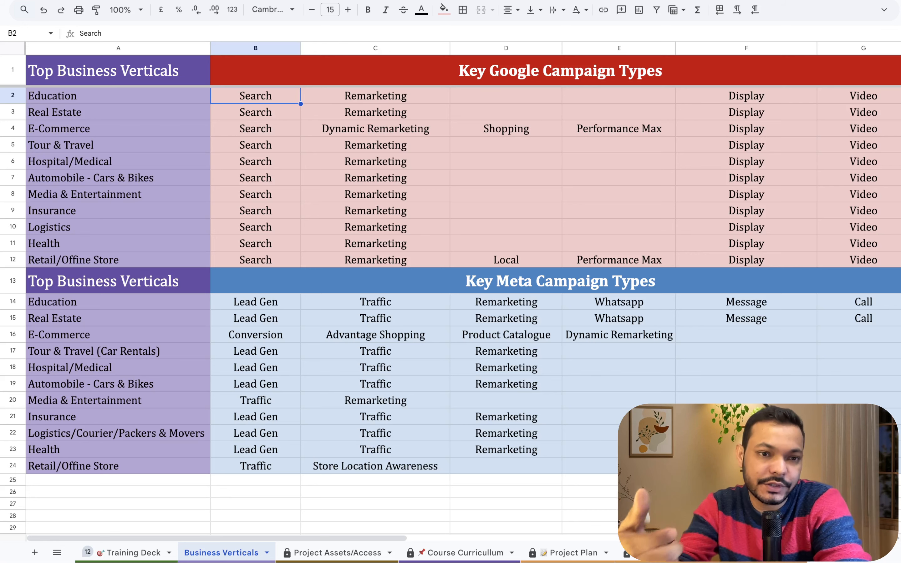
{"action": "left_click", "coordinate": [118, 95]}
{"action": "left_click", "coordinate": [118, 112]}
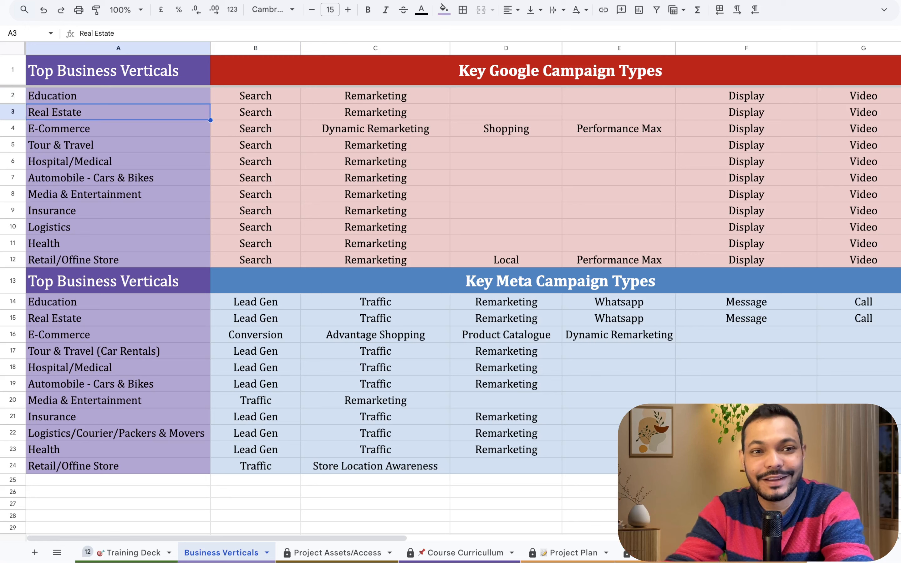
{"action": "left_click", "coordinate": [255, 112]}
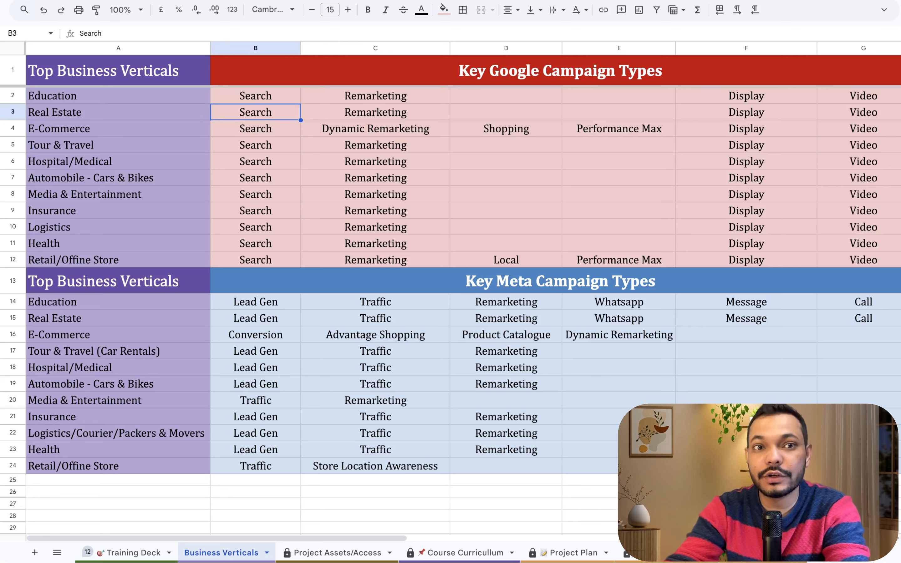
Examine the business verticals from Real Estate through Insurance in A3:A9 under Key Google Campaign Types
{"action": "left_click", "coordinate": [118, 112]}
{"action": "left_click", "coordinate": [118, 128]}
{"action": "left_click", "coordinate": [118, 145]}
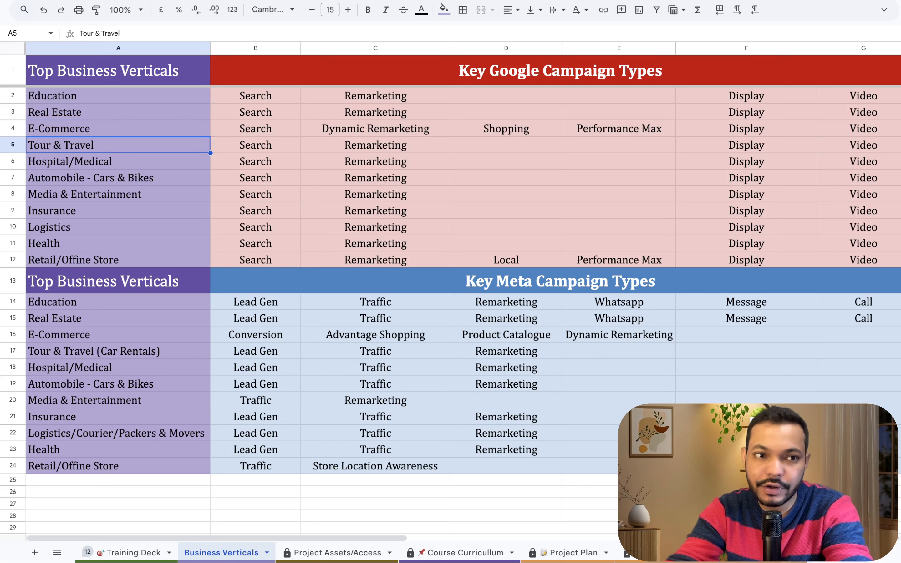
{"action": "left_click", "coordinate": [118, 161]}
{"action": "left_click", "coordinate": [118, 178]}
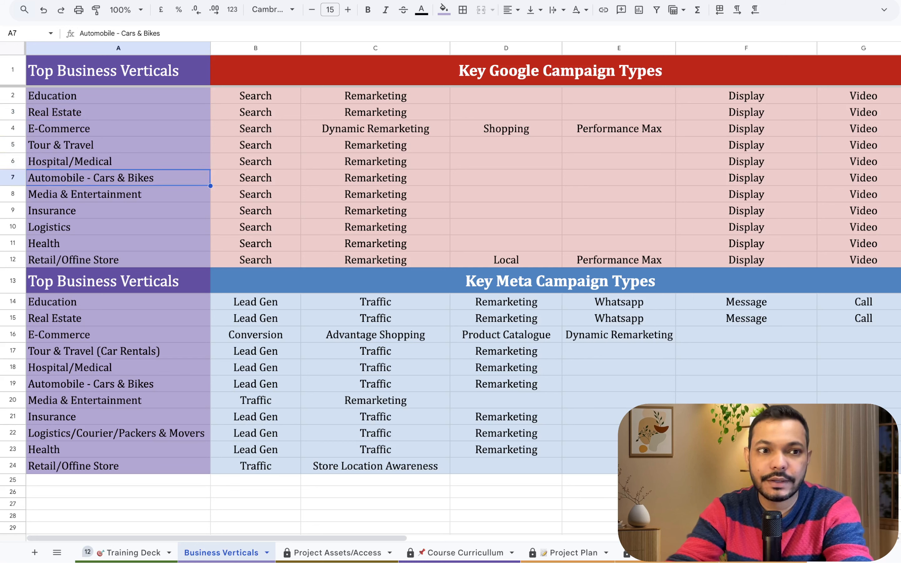
{"action": "left_click", "coordinate": [118, 194]}
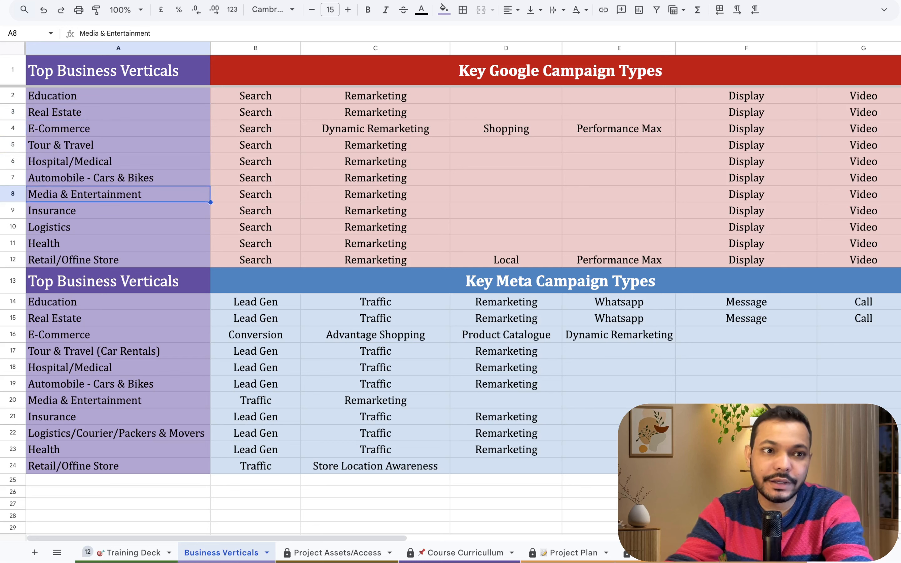
{"action": "left_click", "coordinate": [117, 210]}
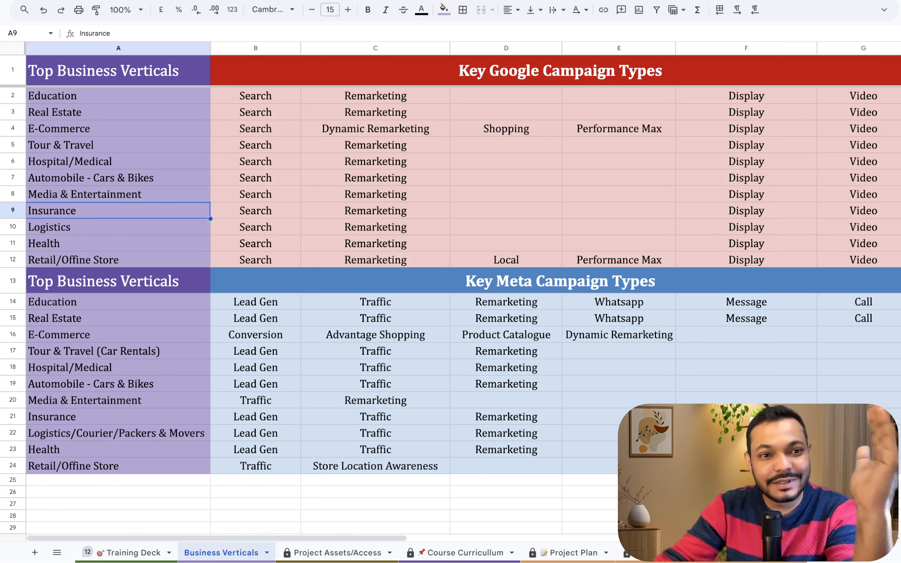
Highlight the Search entries in B2:B12 and the Remarketing entries in C2:C12 for all Google verticals
{"action": "left_click", "coordinate": [254, 127]}
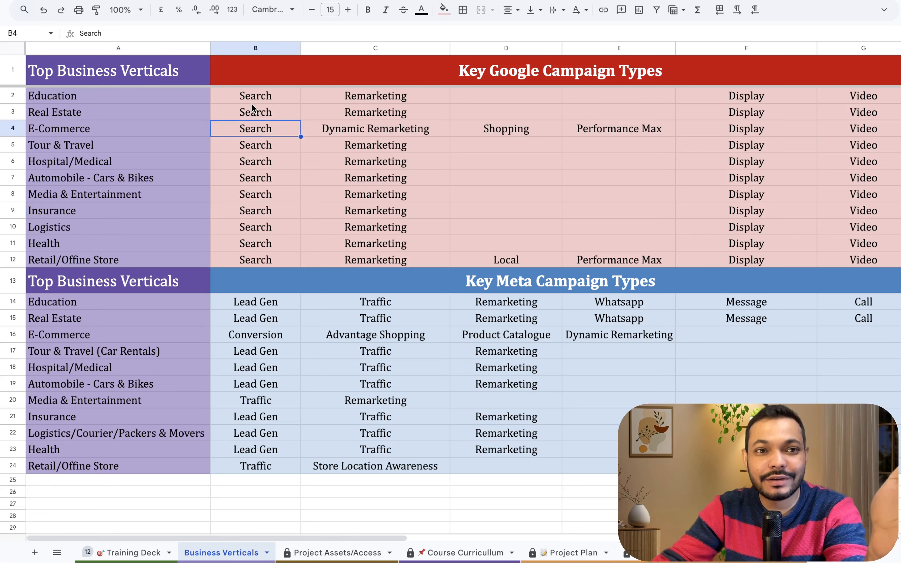
{"action": "left_click_drag", "start_coordinate": [252, 103], "coordinate": [281, 257]}
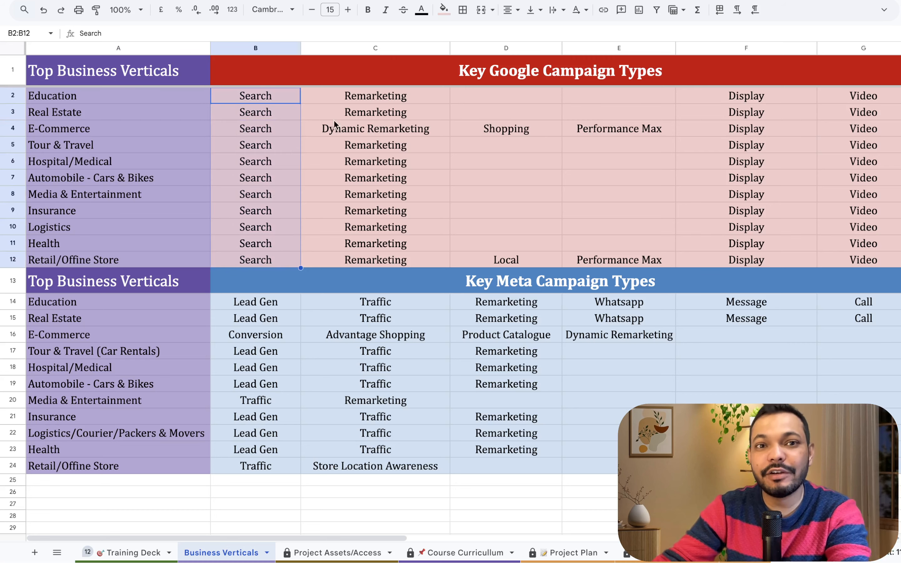
{"action": "left_click_drag", "start_coordinate": [351, 103], "coordinate": [357, 264]}
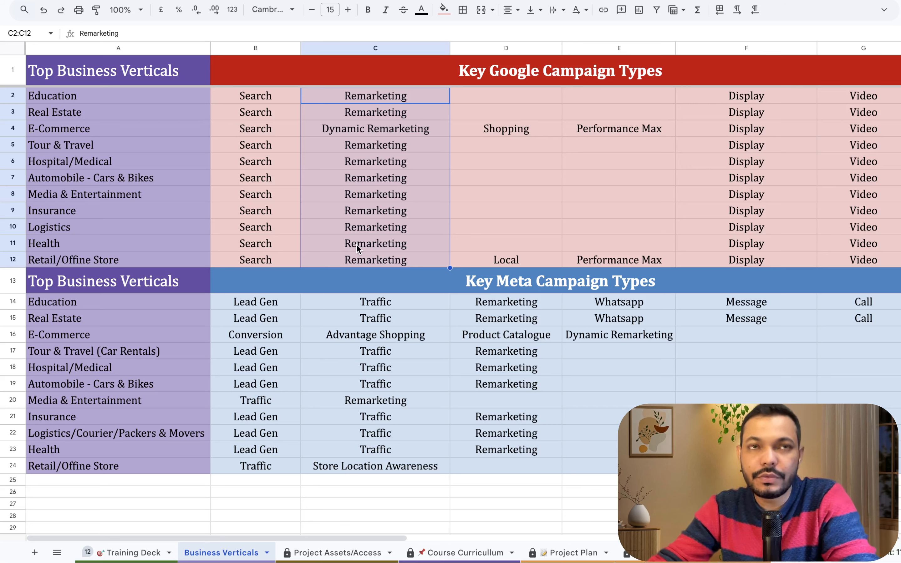
{"action": "left_click", "coordinate": [510, 206]}
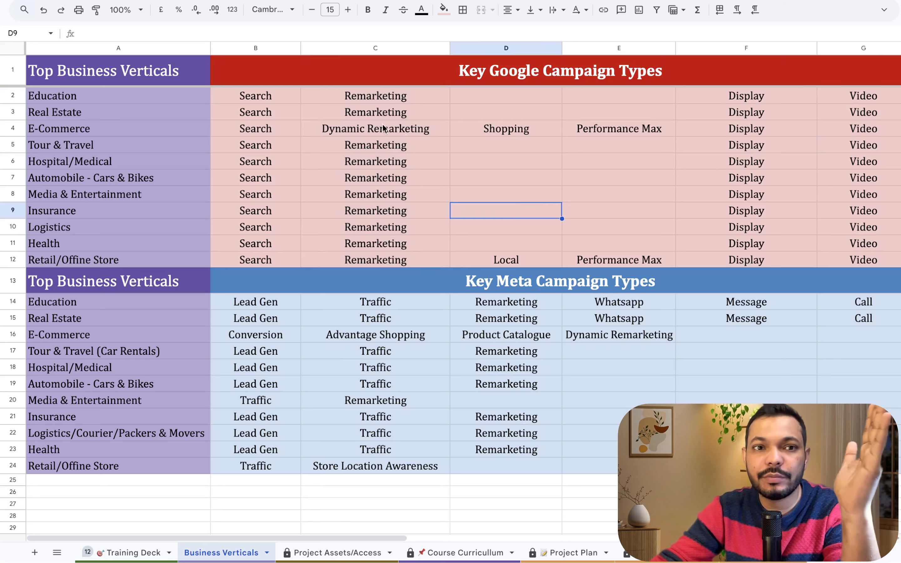
Highlight the Search entries in B2:B12 again and return to the Search Campaign row of the Training Deck
{"action": "left_click_drag", "start_coordinate": [259, 96], "coordinate": [255, 260]}
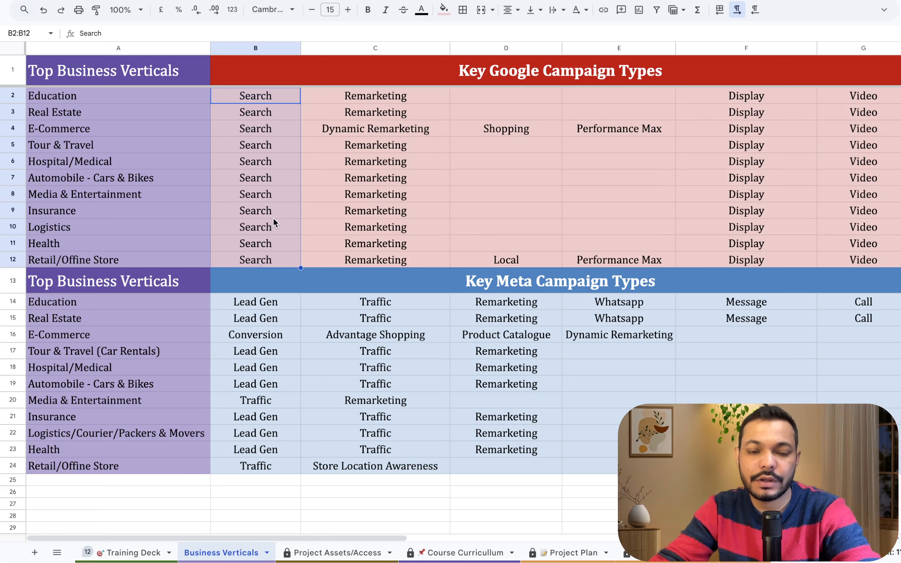
{"action": "left_click", "coordinate": [150, 550]}
{"action": "left_click", "coordinate": [268, 404]}
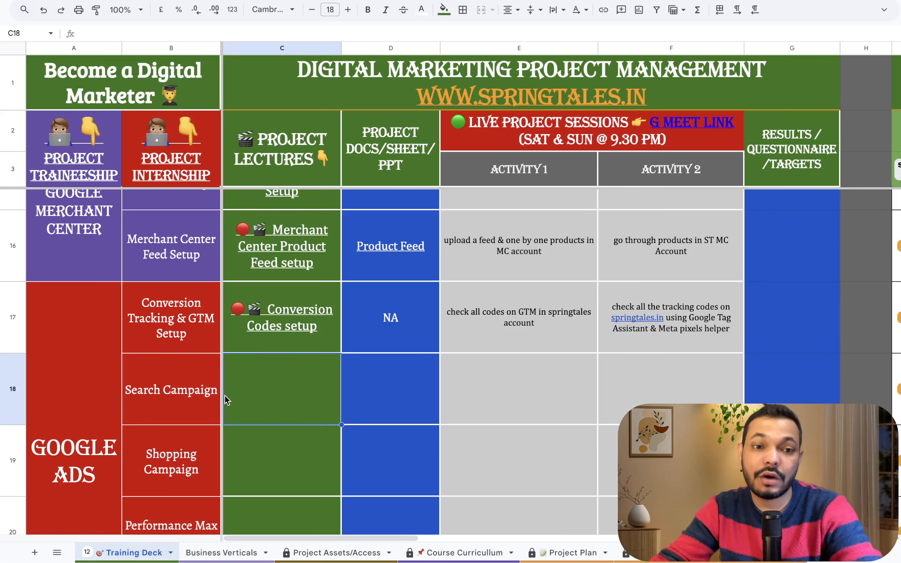
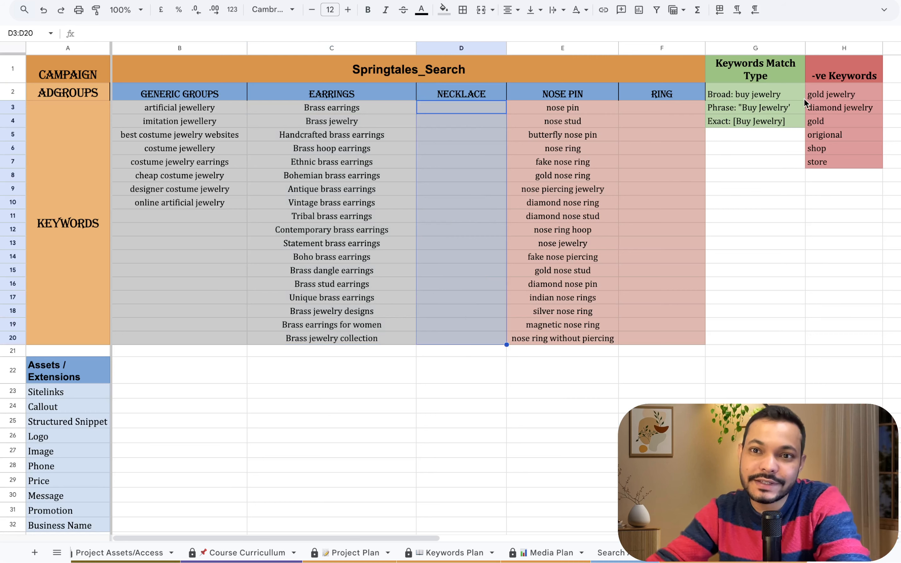
Review the Broad, Phrase and Exact entries under Keywords Match Type alongside the generic keyword "artificial jewellery"
{"action": "left_click", "coordinate": [786, 73]}
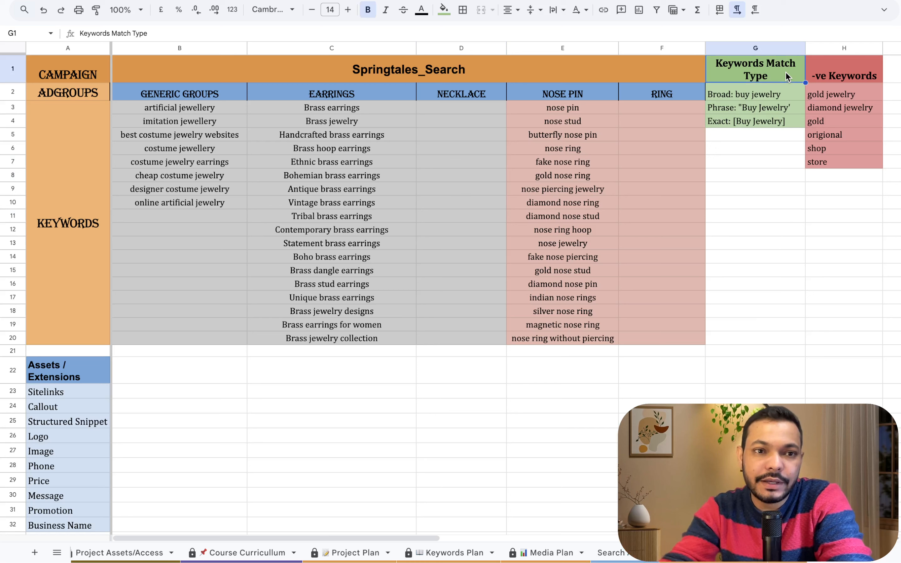
{"action": "left_click", "coordinate": [233, 105]}
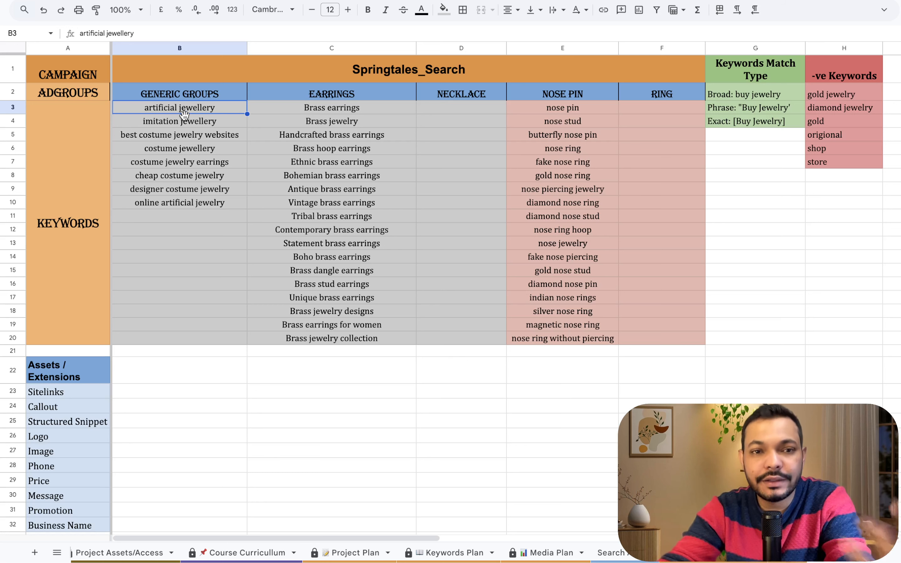
{"action": "left_click", "coordinate": [743, 97]}
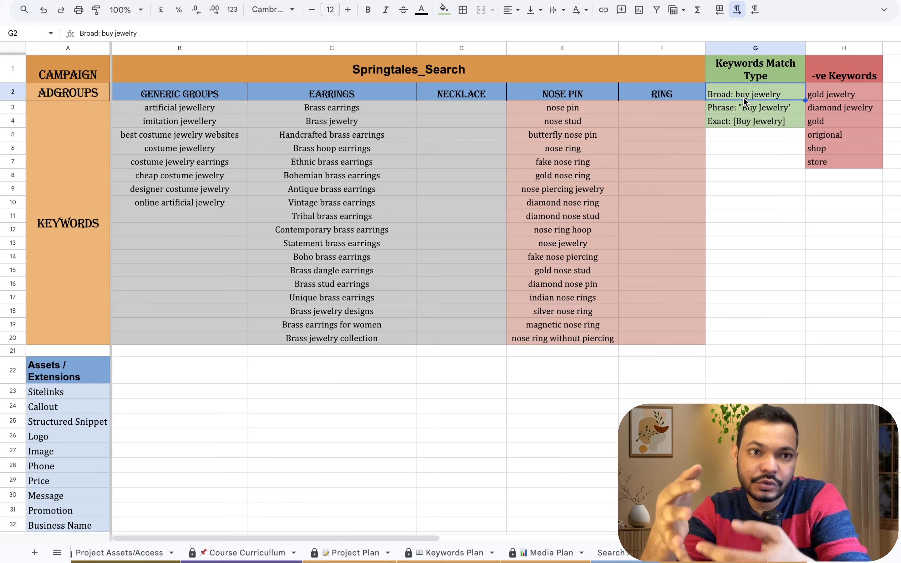
{"action": "key", "text": "Down"}
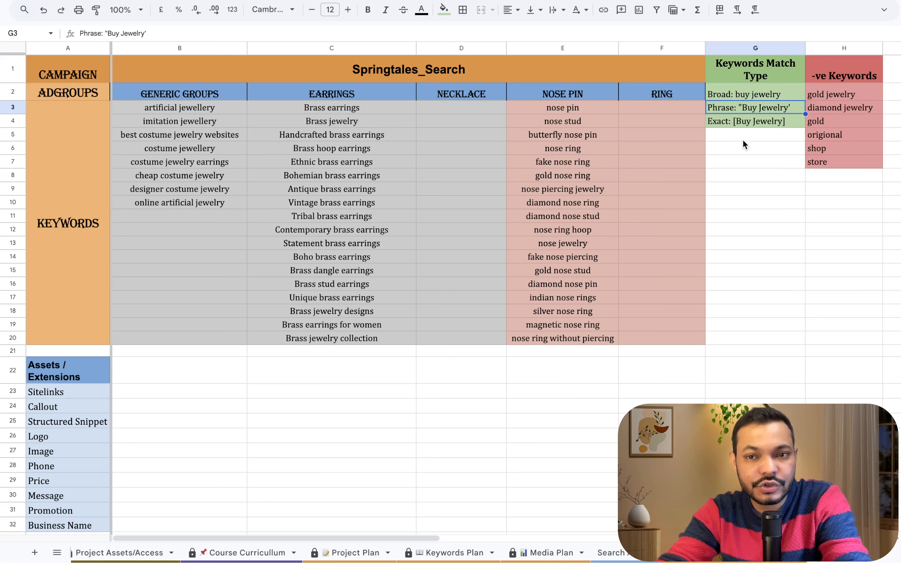
{"action": "left_click", "coordinate": [749, 120]}
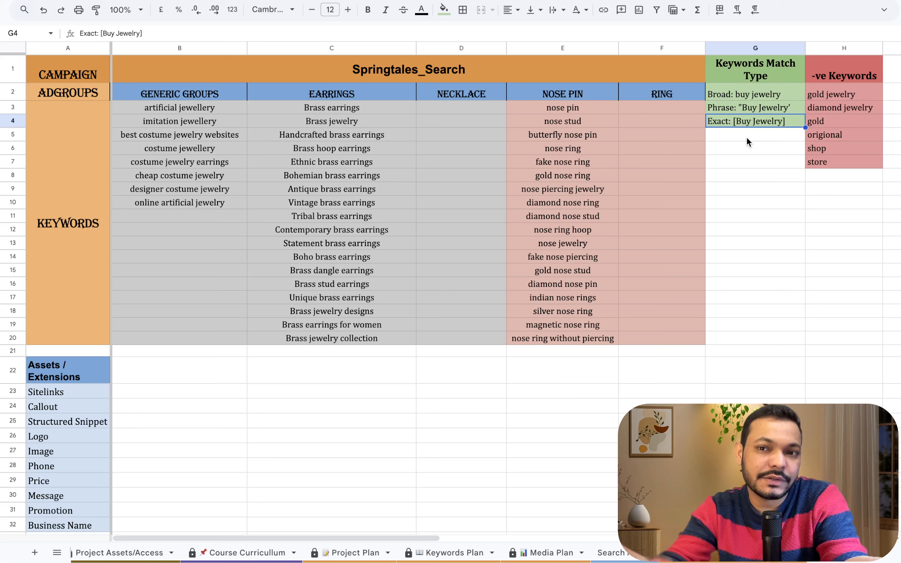
{"action": "left_click", "coordinate": [746, 104]}
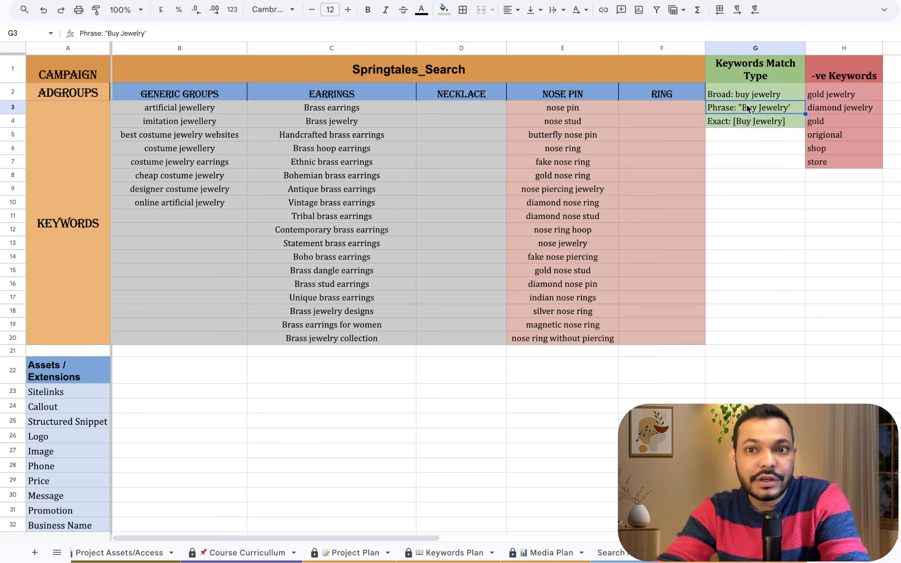
Point out the -ve Keywords heading and browse the featured products on the Spring Tales store's home page in the browser
{"action": "left_click", "coordinate": [825, 79]}
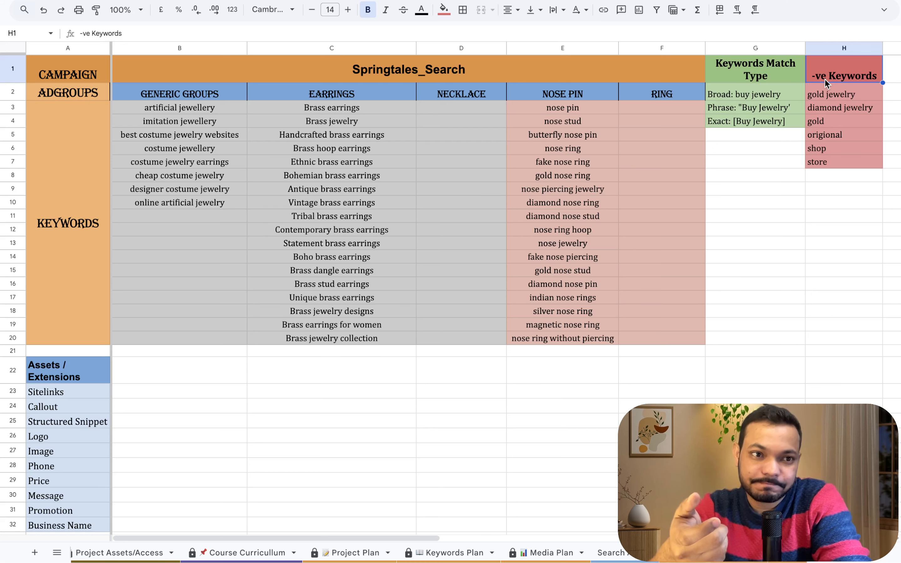
{"action": "key", "text": "ctrl+Right"}
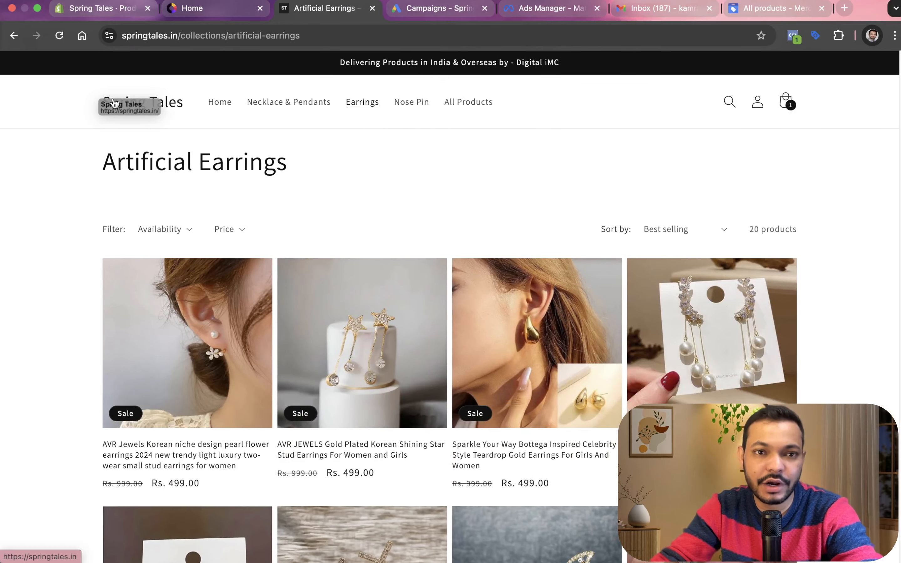
{"action": "left_click", "coordinate": [160, 110]}
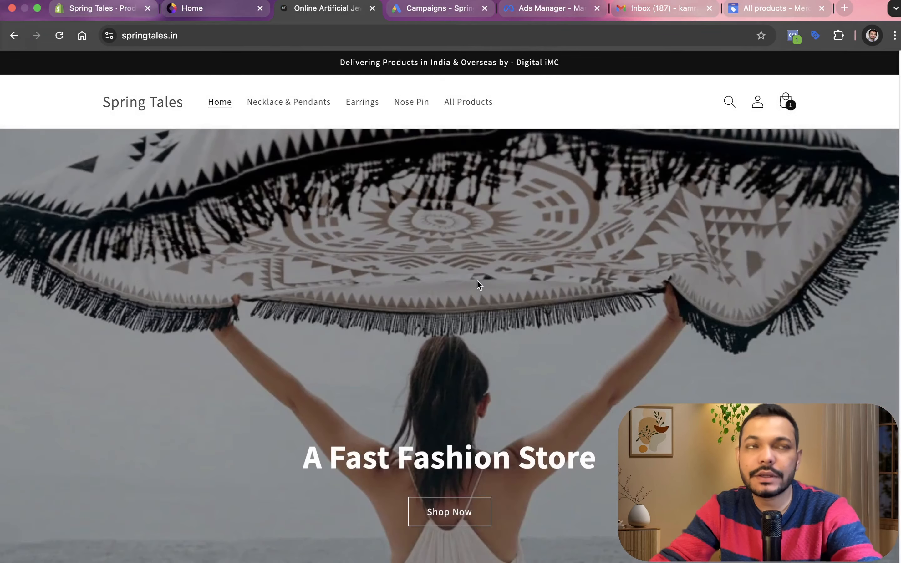
{"action": "scroll", "coordinate": [478, 281], "scroll_direction": "down", "scroll_amount": 3}
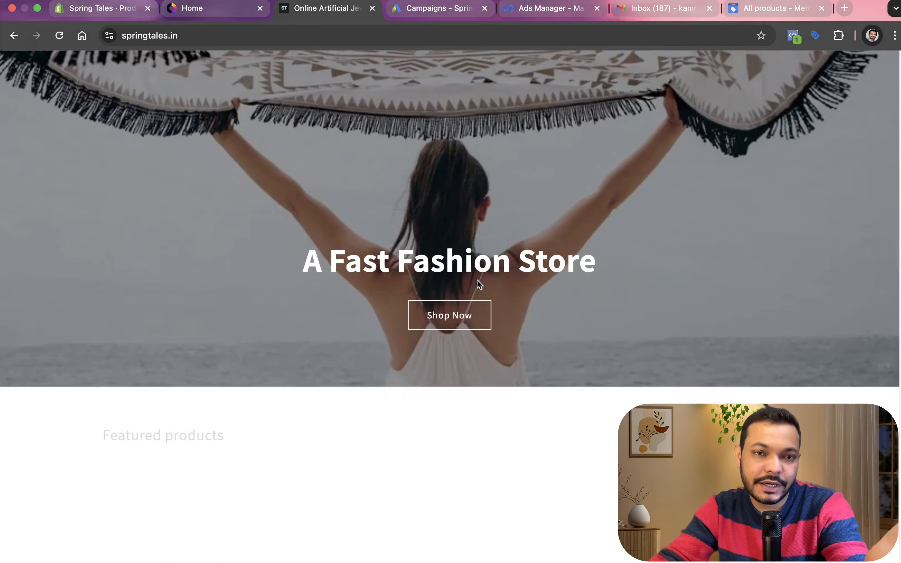
{"action": "scroll", "coordinate": [477, 280], "scroll_direction": "down", "scroll_amount": 3}
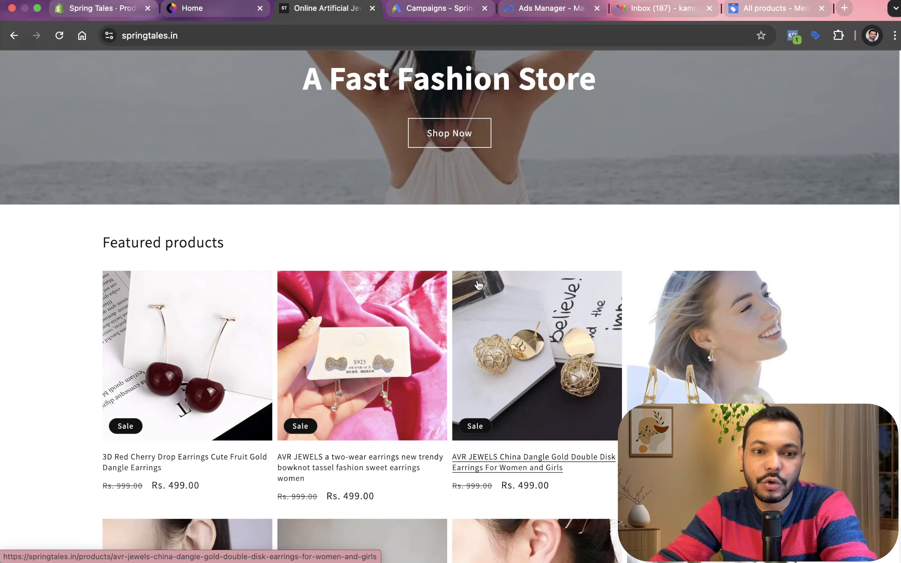
{"action": "scroll", "coordinate": [479, 285], "scroll_direction": "down", "scroll_amount": 5}
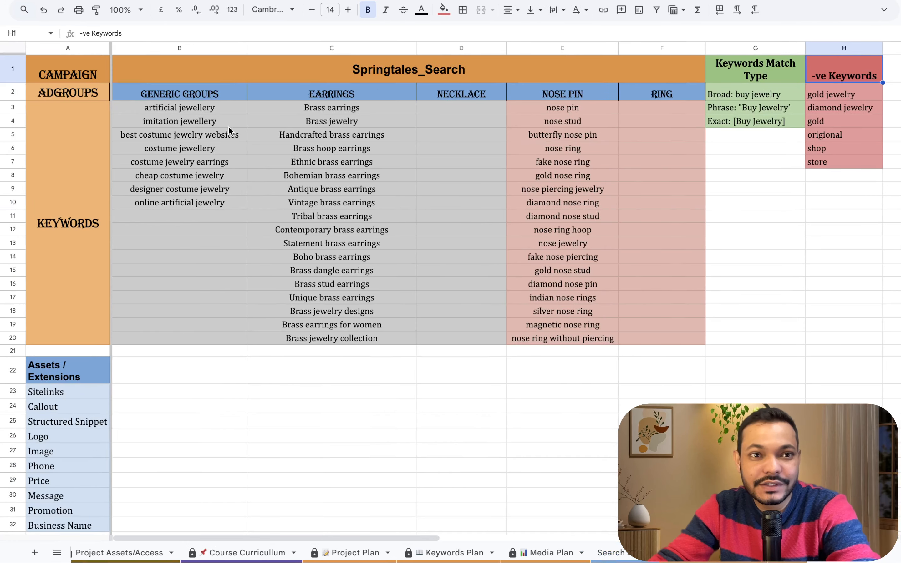
Back in the keyword sheet, compare the generic keywords in B3:B6 with the negative keywords from "gold jewelry" to "shop"
{"action": "left_click_drag", "start_coordinate": [215, 110], "coordinate": [216, 149]}
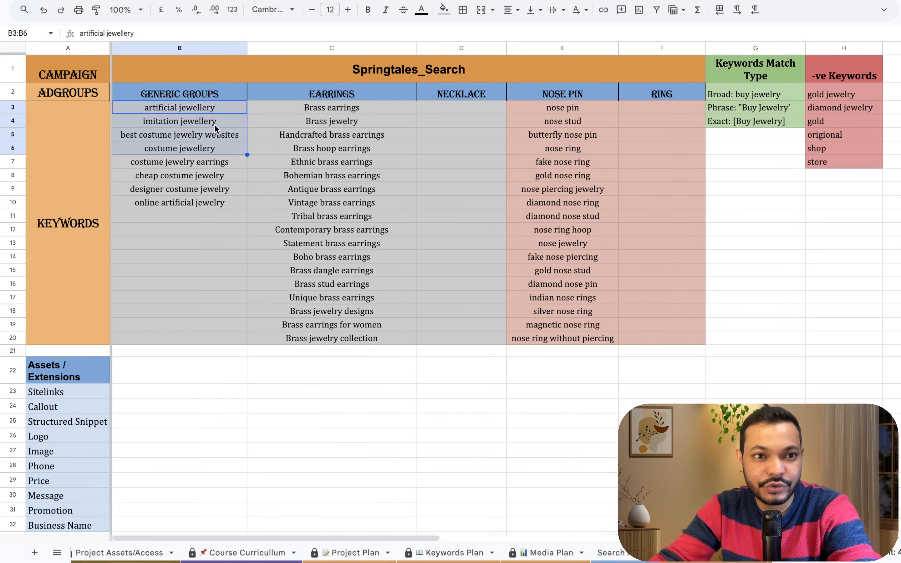
{"action": "left_click", "coordinate": [216, 111]}
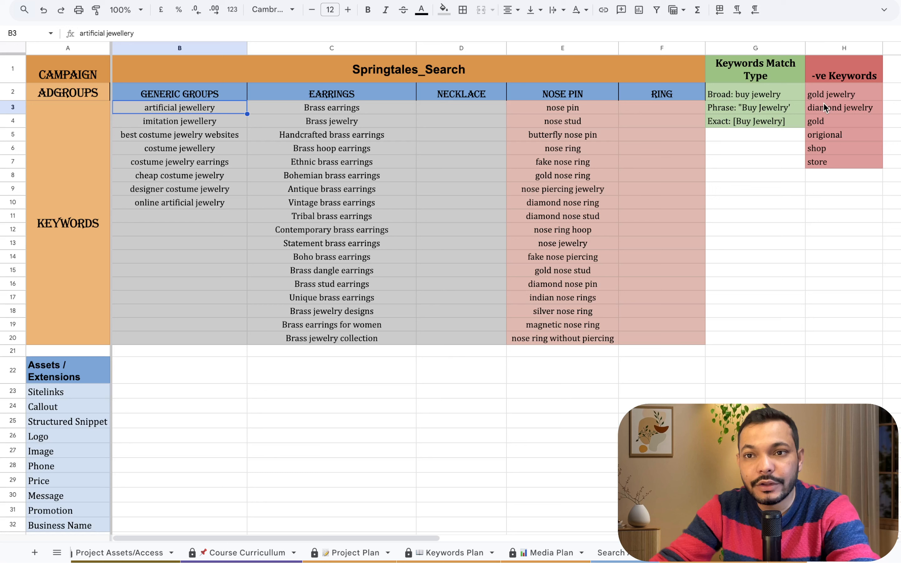
{"action": "left_click", "coordinate": [831, 95]}
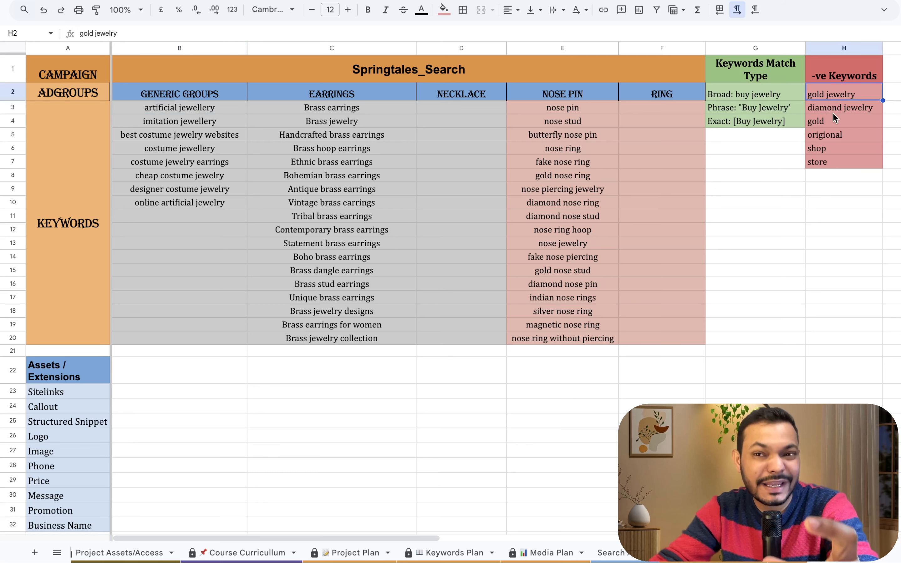
{"action": "left_click", "coordinate": [834, 123]}
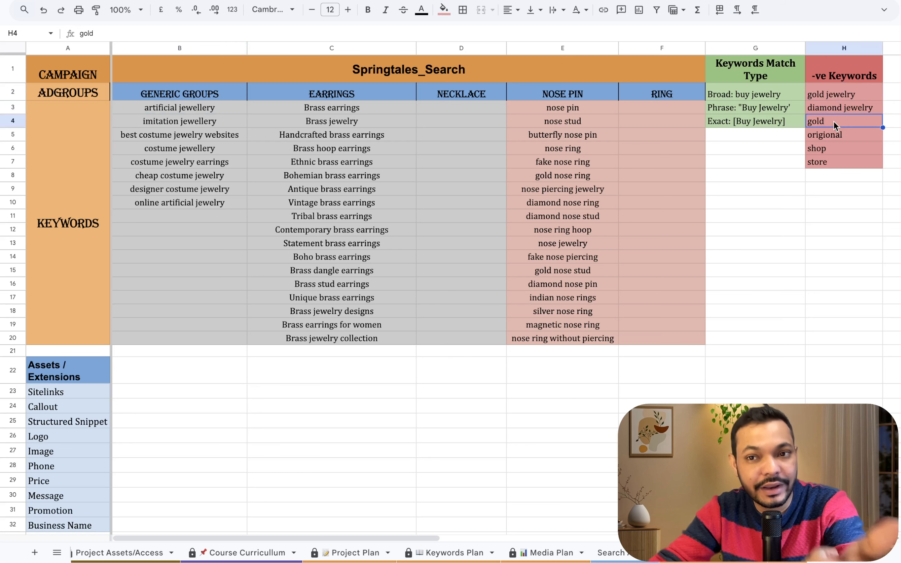
{"action": "left_click", "coordinate": [832, 135]}
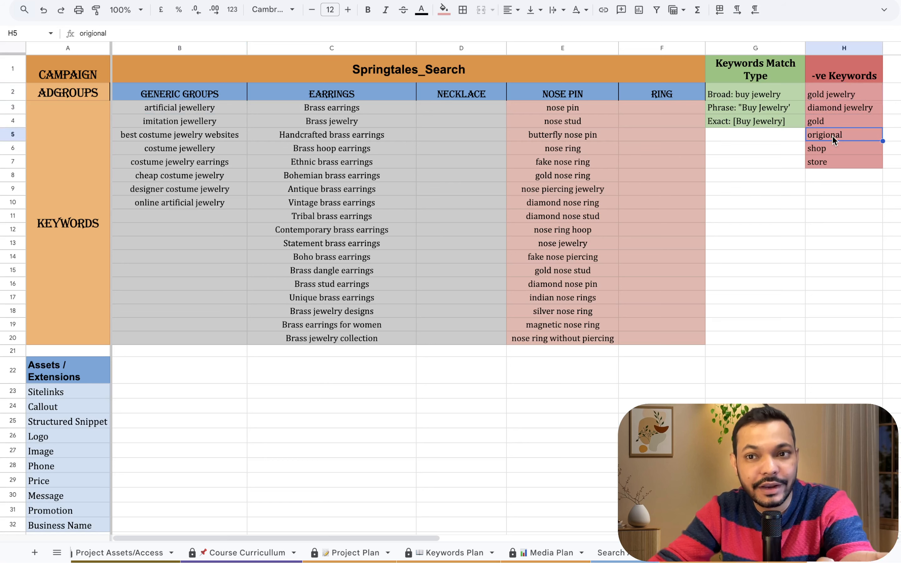
{"action": "left_click", "coordinate": [831, 152]}
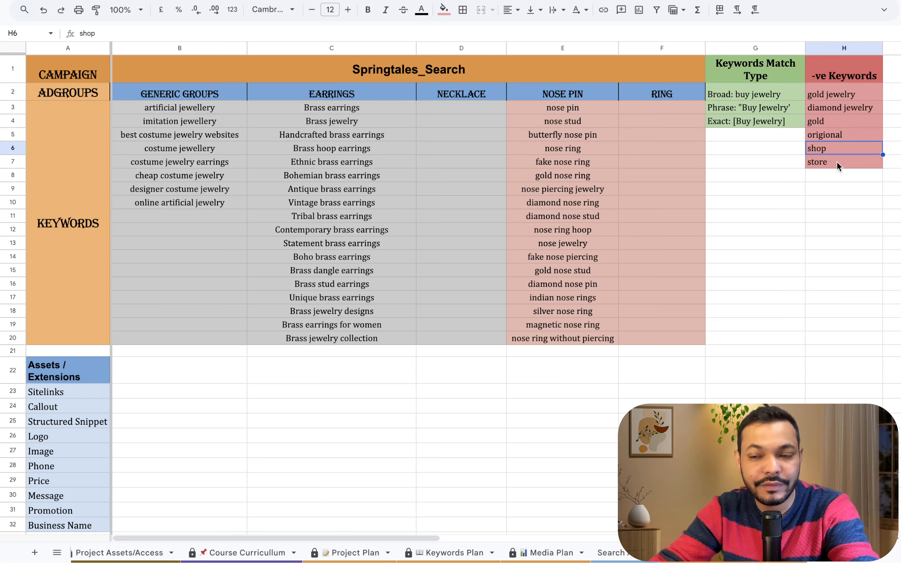
Add "diamond" as a negative keyword in H8, using a copy of the "store" cell for its formatting
{"action": "left_click", "coordinate": [837, 163]}
{"action": "key", "text": "super+c"}
{"action": "key", "text": "Down"}
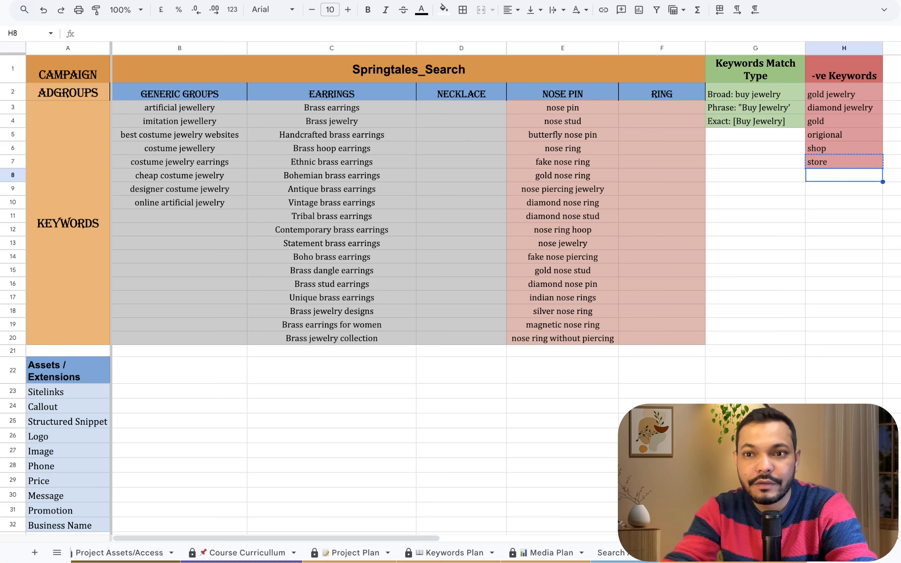
{"action": "type", "text": "dia"}
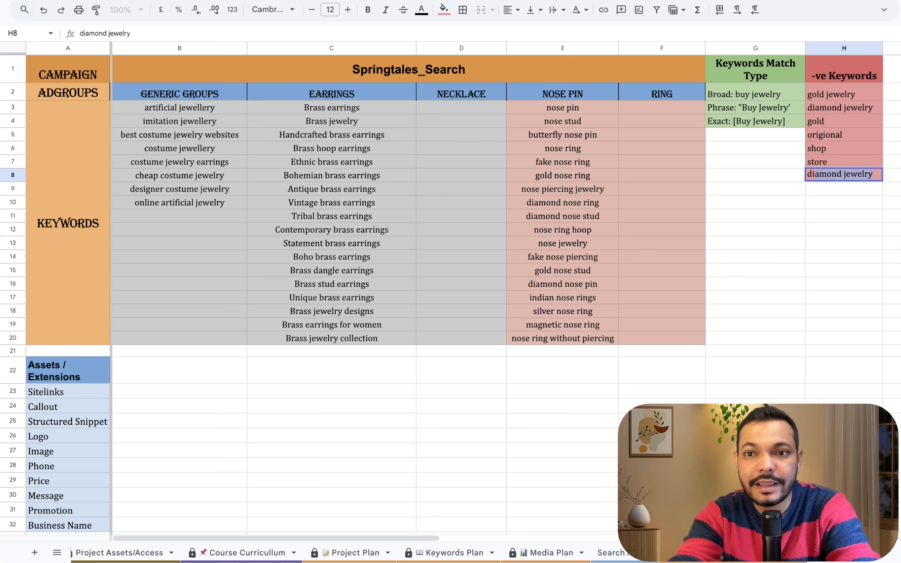
{"action": "type", "text": "mond"}
{"action": "key", "text": "BackSpace"}
{"action": "key", "text": "BackSpace"}
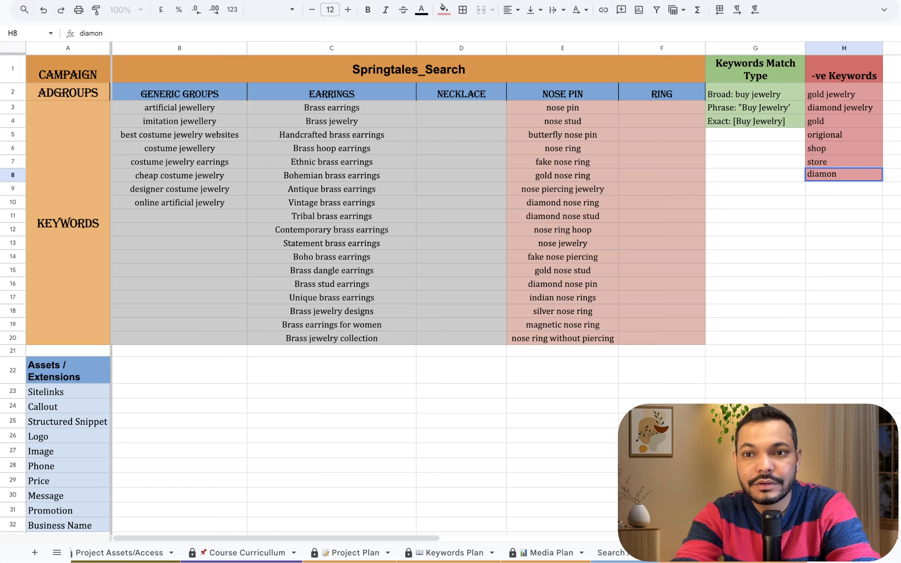
{"action": "type", "text": "d"}
{"action": "key", "text": "BackSpace"}
{"action": "key", "text": "Right"}
{"action": "key", "text": "Left"}
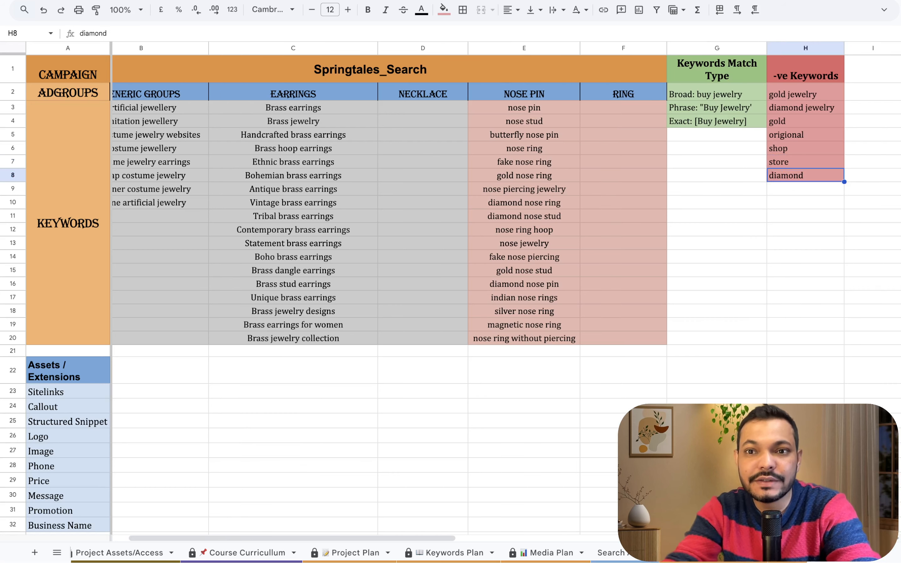
Go through the Assets / Extensions list in column A, cell by cell from Sitelinks to Business Name
{"action": "scroll", "coordinate": [486, 292], "scroll_direction": "left", "scroll_amount": 1}
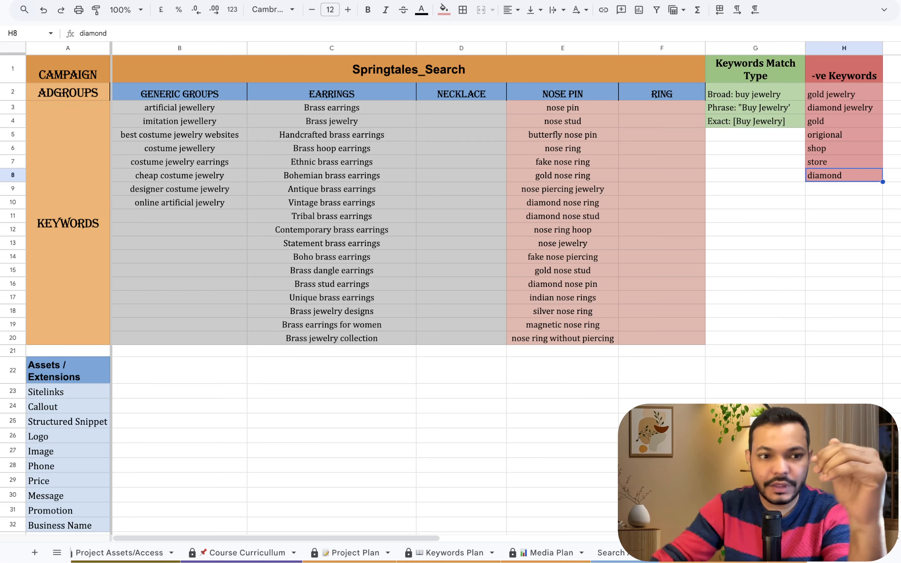
{"action": "scroll", "coordinate": [143, 372], "scroll_direction": "down", "scroll_amount": 1}
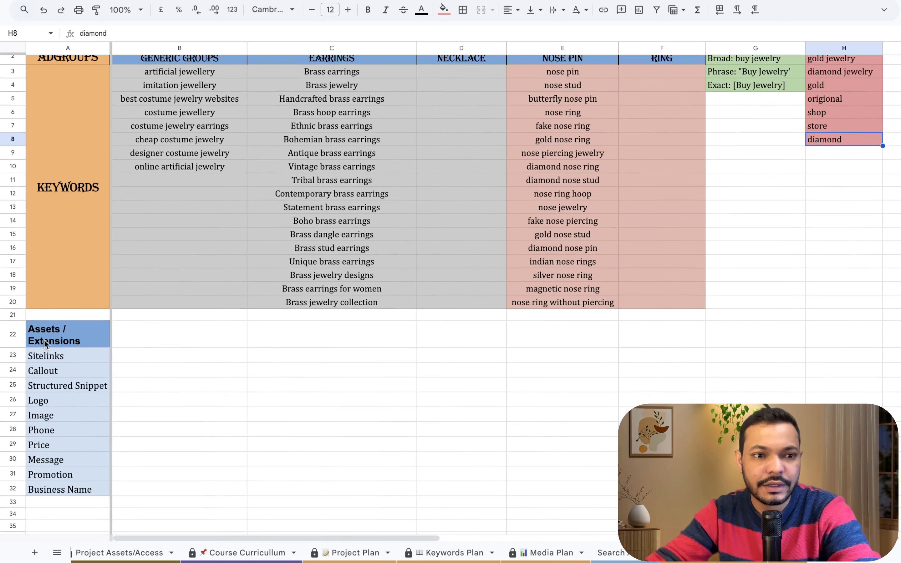
{"action": "left_click", "coordinate": [49, 340]}
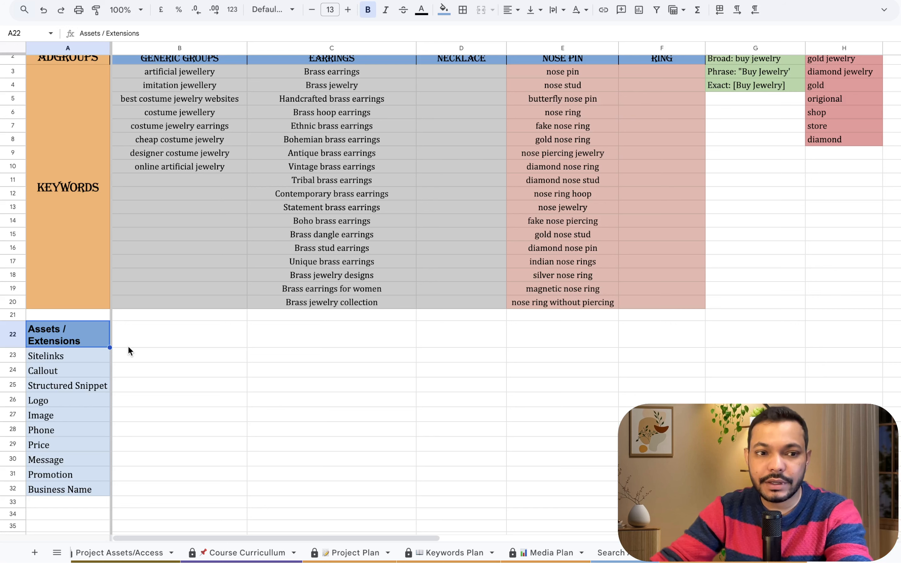
{"action": "left_click", "coordinate": [103, 355]}
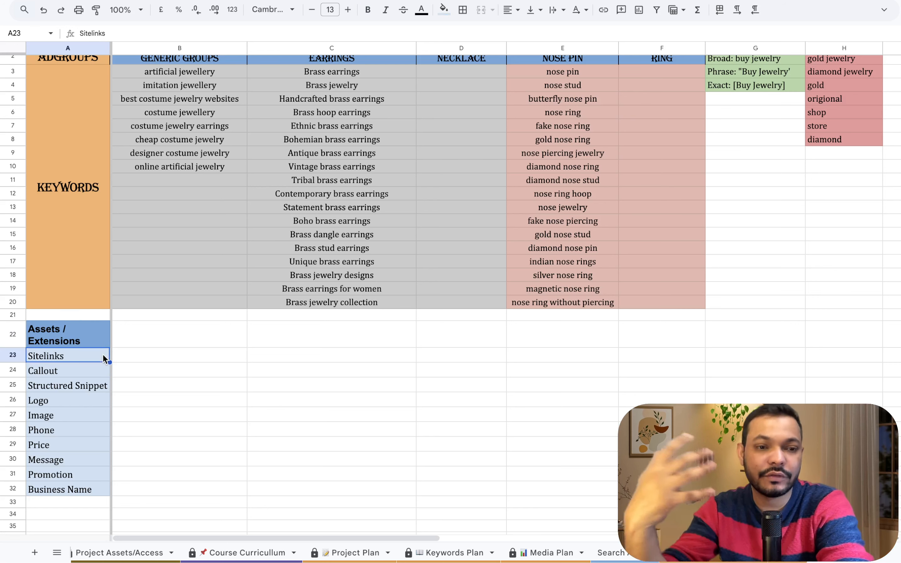
{"action": "key", "text": "Down"}
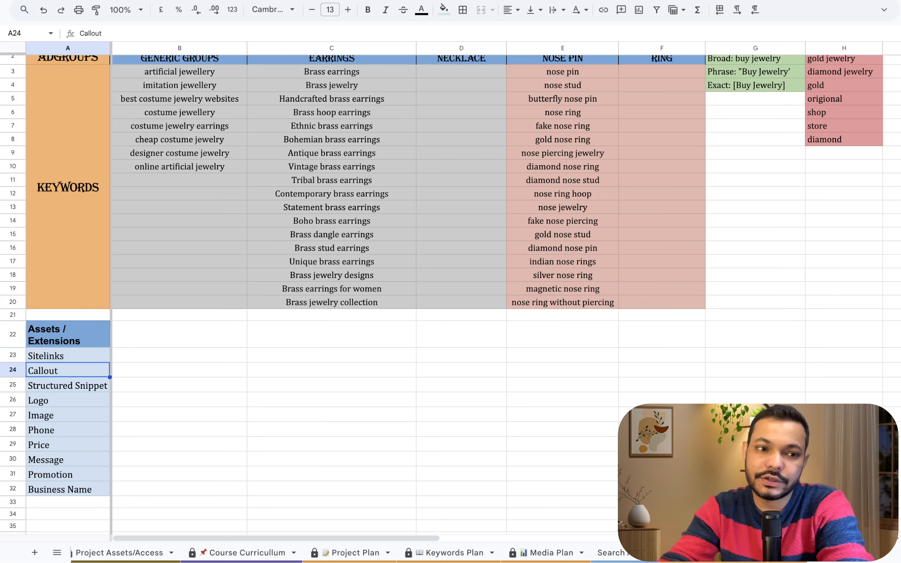
{"action": "key", "text": "Down"}
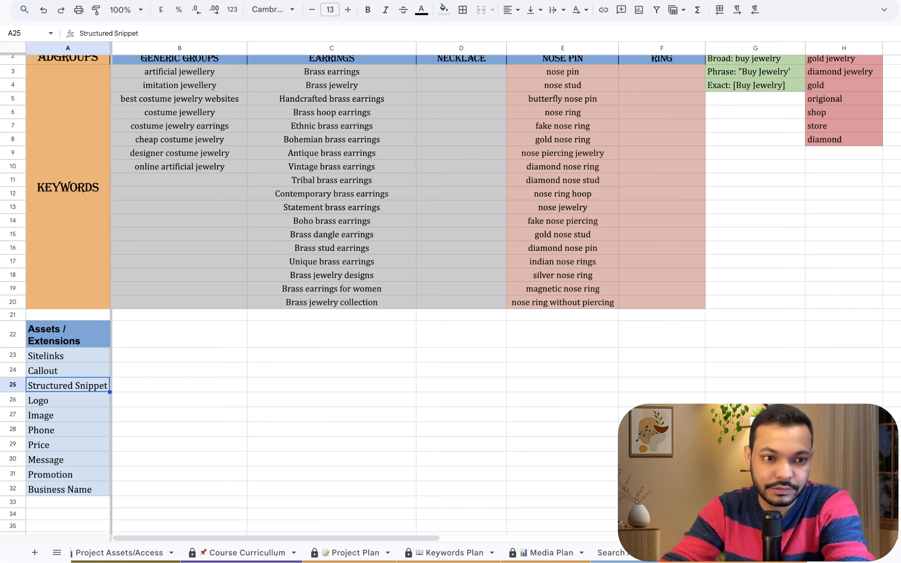
{"action": "key", "text": "Down"}
{"action": "key", "text": "Down"}
{"action": "key", "text": "Down"}
{"action": "key", "text": "Down"}
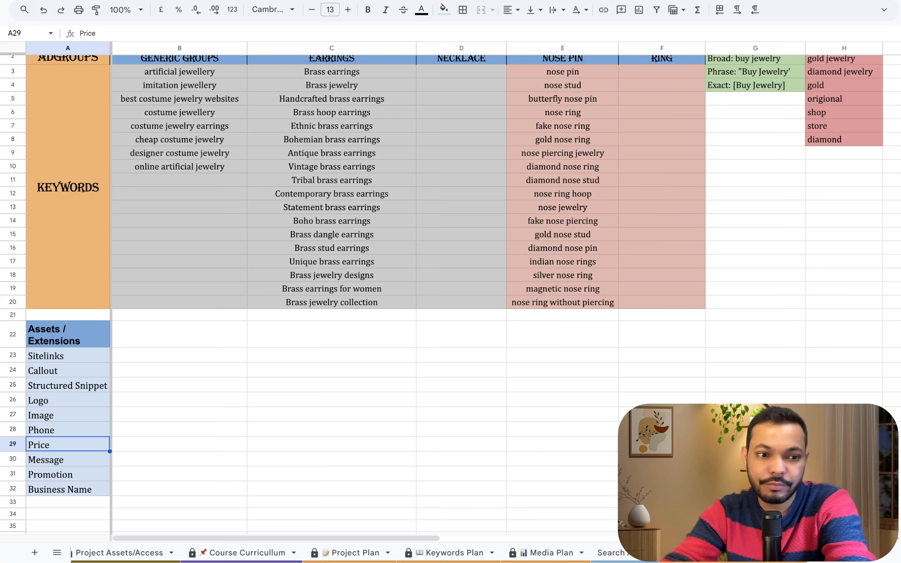
{"action": "key", "text": "Down"}
{"action": "key", "text": "Down"}
{"action": "key", "text": "Down"}
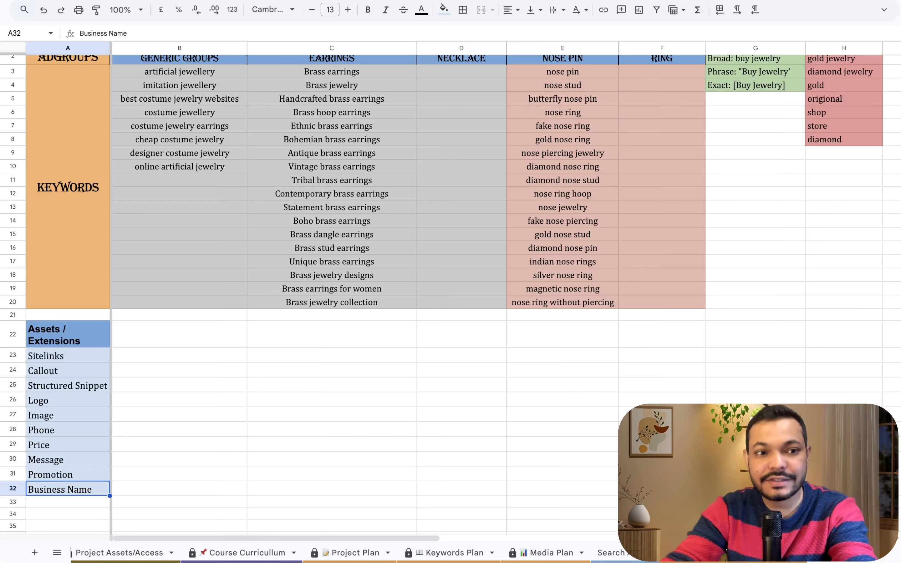
Open the Search Ads sheet and review its Responsive Search Ads title and the headline columns from Headline 1 to Headline 9 - 15
{"action": "scroll", "coordinate": [372, 261], "scroll_direction": "up", "scroll_amount": 2}
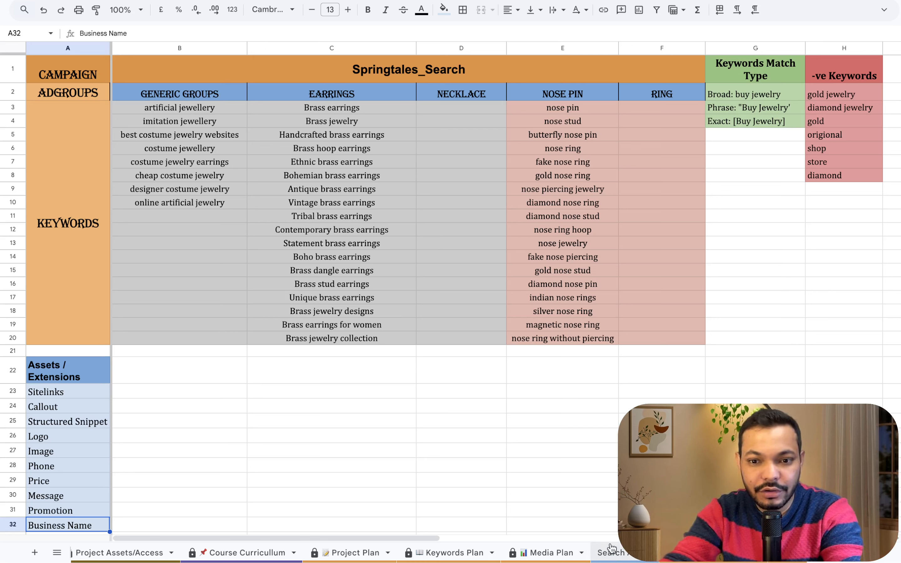
{"action": "scroll", "coordinate": [611, 548], "scroll_direction": "right", "scroll_amount": 5}
{"action": "scroll", "coordinate": [611, 548], "scroll_direction": "right", "scroll_amount": 2}
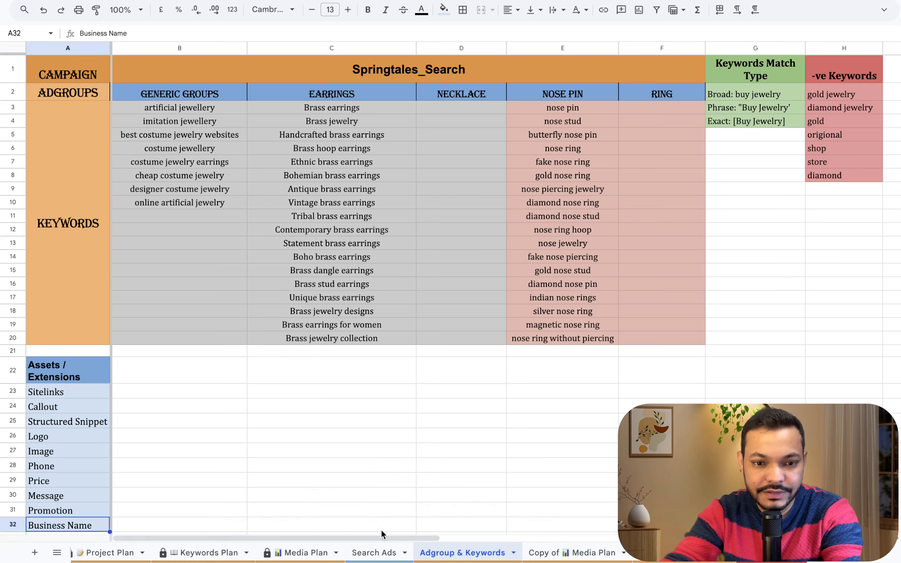
{"action": "left_click", "coordinate": [383, 551]}
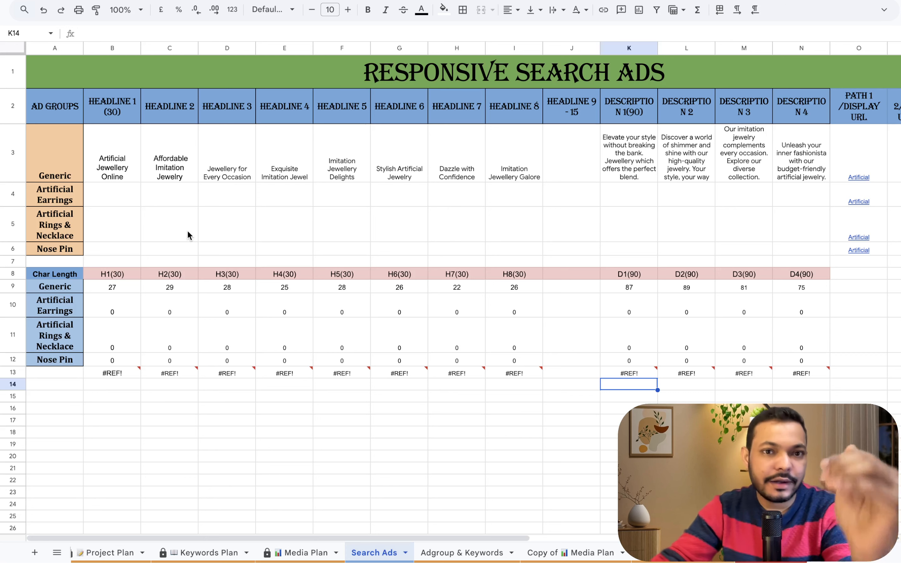
{"action": "left_click", "coordinate": [374, 83]}
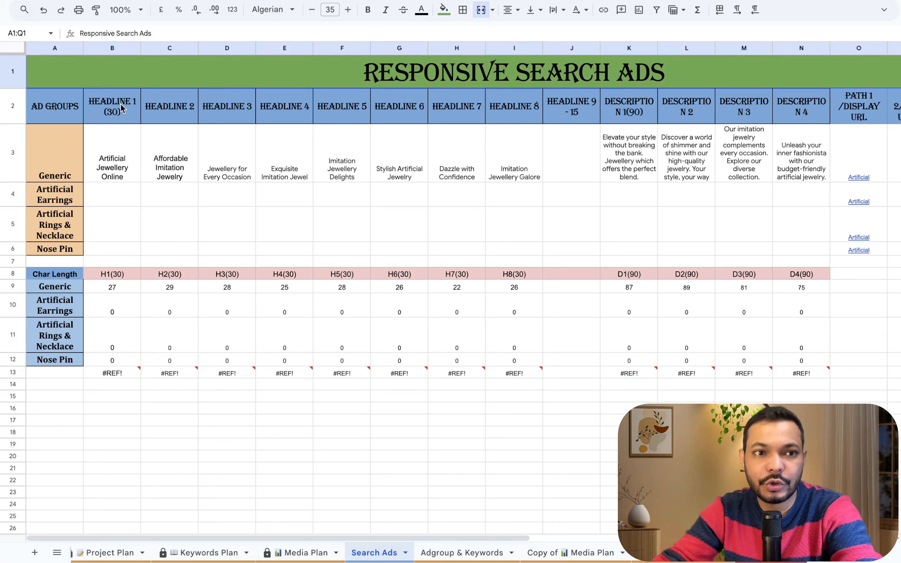
{"action": "left_click", "coordinate": [97, 105]}
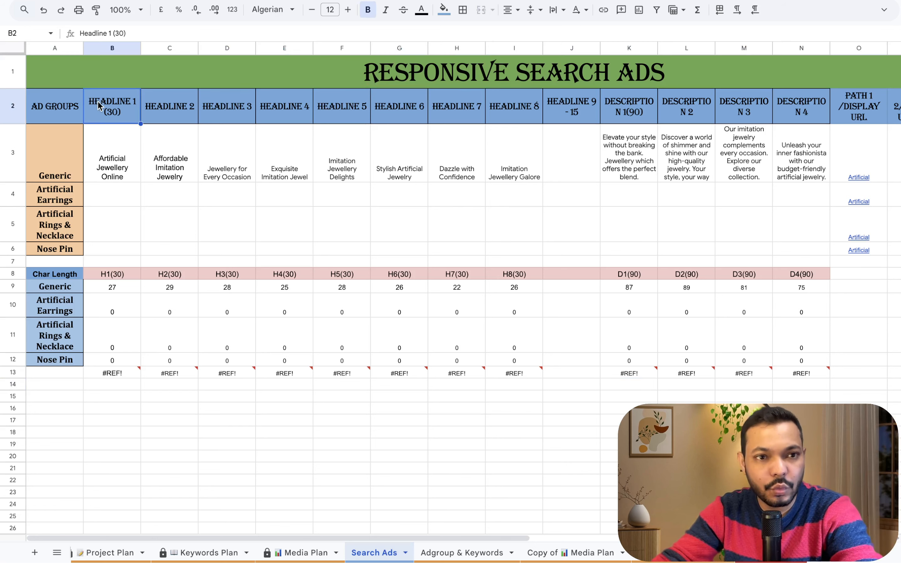
{"action": "left_click", "coordinate": [556, 119]}
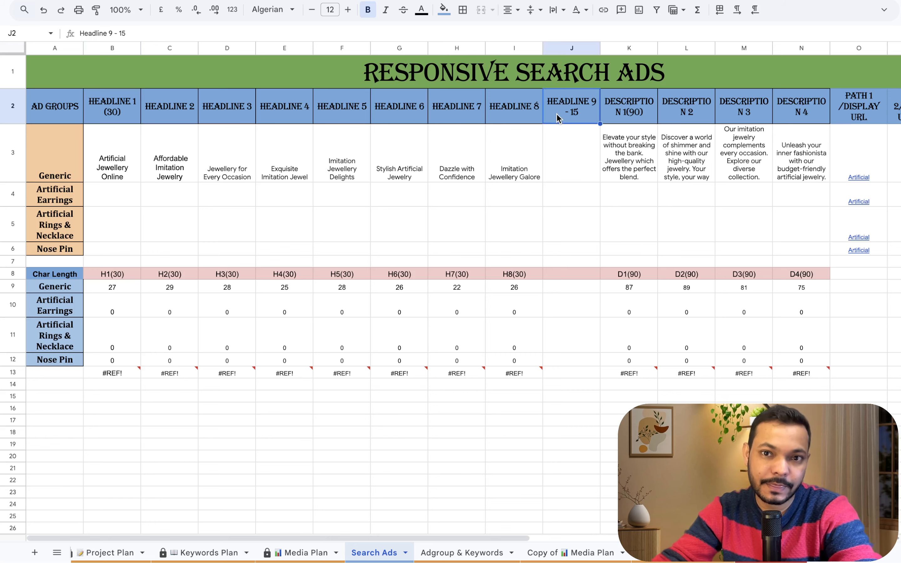
Review the Description 1 to Description 4 columns and the display path and final URL columns of the responsive search ads
{"action": "scroll", "coordinate": [557, 118], "scroll_direction": "right", "scroll_amount": 3}
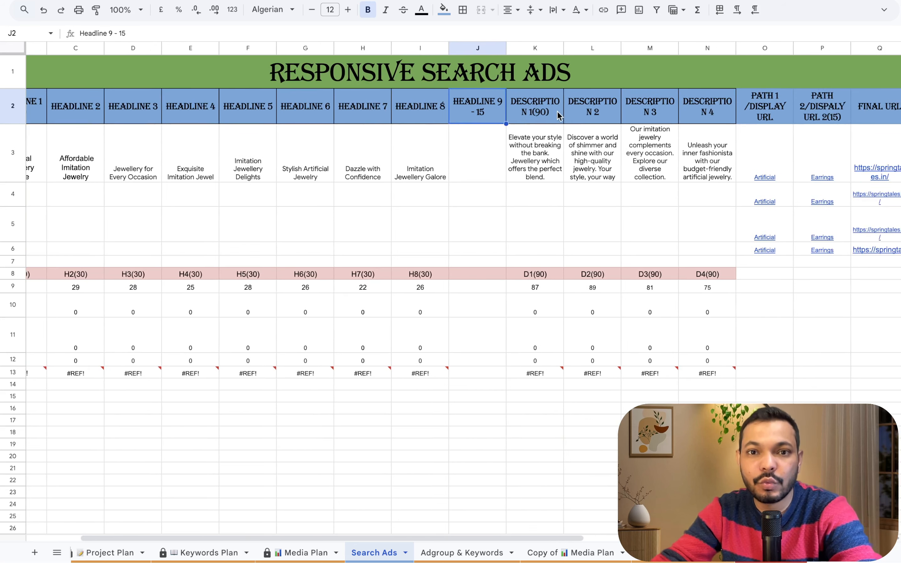
{"action": "left_click", "coordinate": [558, 118]}
{"action": "left_click", "coordinate": [689, 118]}
{"action": "scroll", "coordinate": [489, 144], "scroll_direction": "left", "scroll_amount": 3}
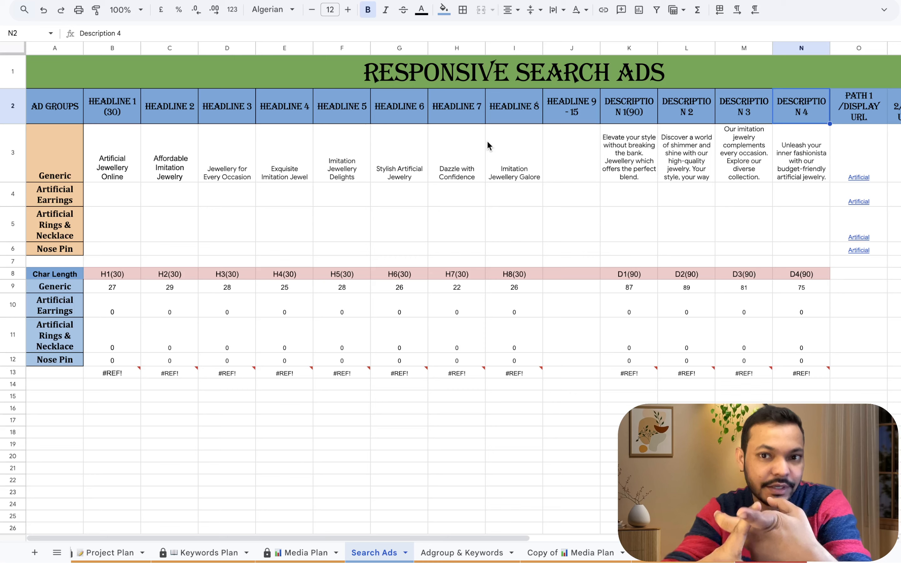
{"action": "scroll", "coordinate": [487, 144], "scroll_direction": "right", "scroll_amount": 5}
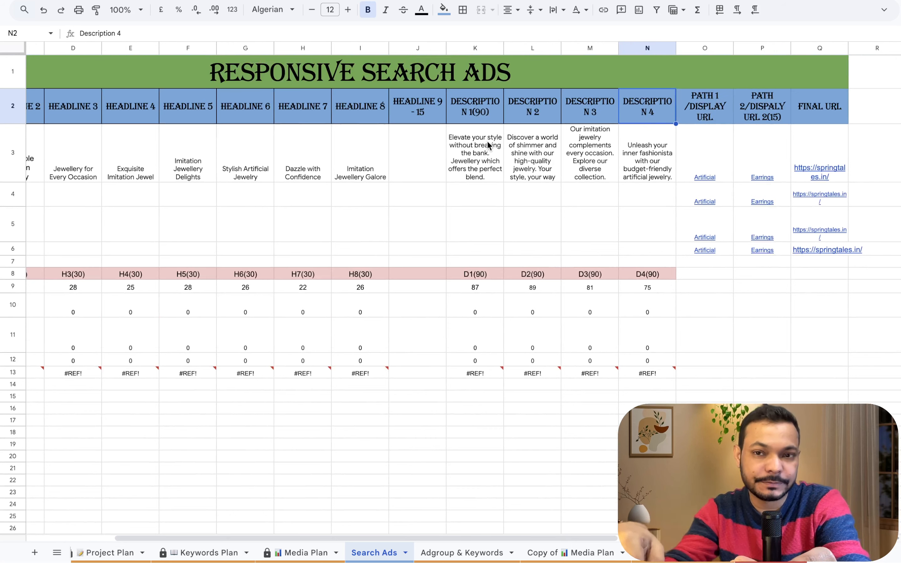
{"action": "scroll", "coordinate": [487, 140], "scroll_direction": "left", "scroll_amount": 5}
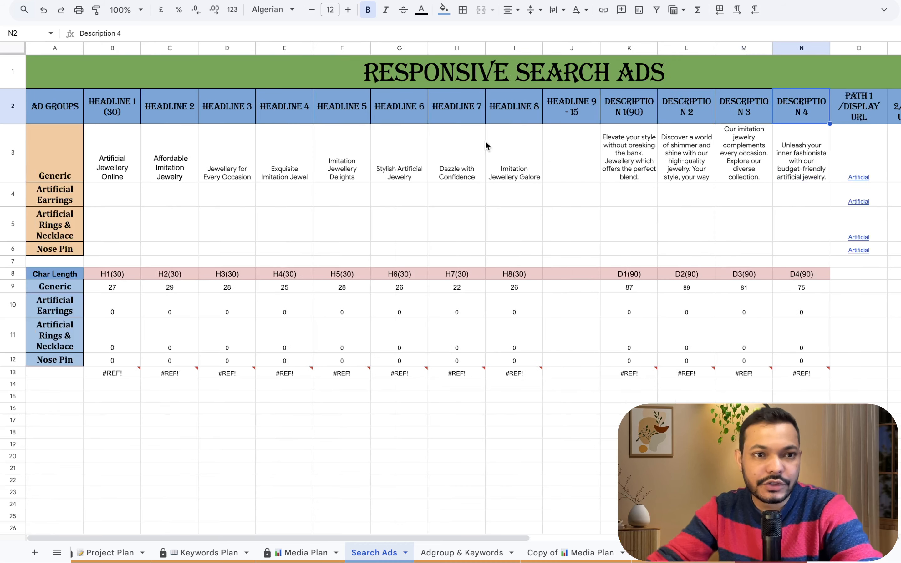
Point out the Headline 1 (30) and Description 1(90) character limits and inspect the length formula in B9
{"action": "left_click", "coordinate": [125, 120]}
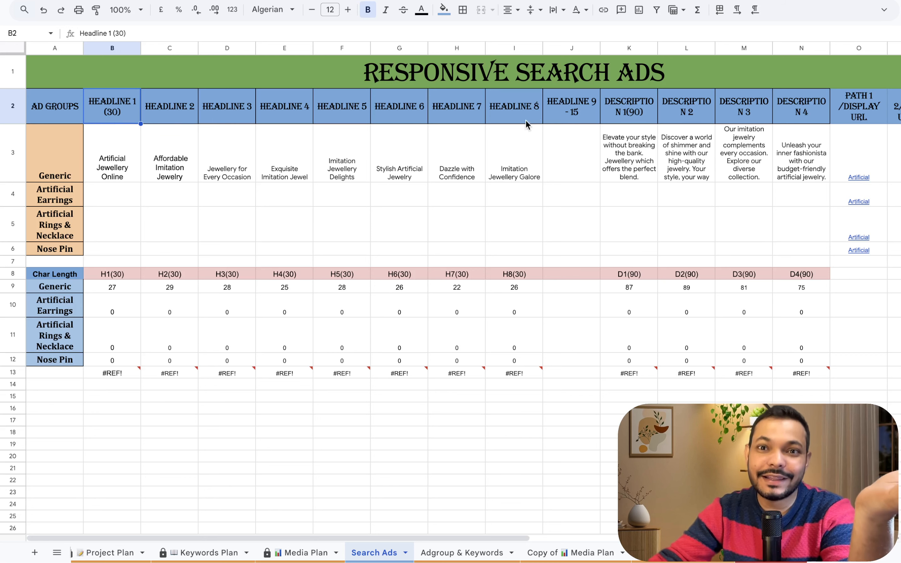
{"action": "left_click", "coordinate": [639, 114]}
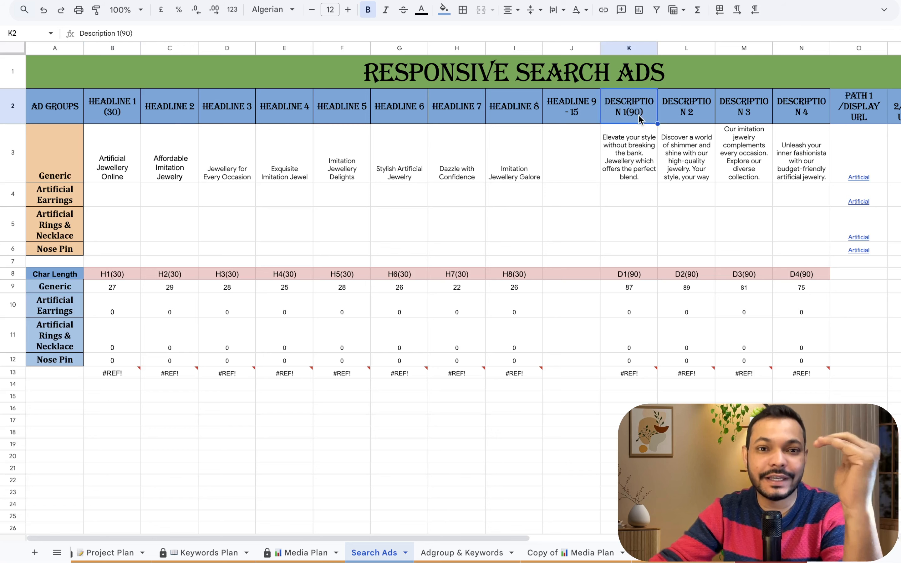
{"action": "left_click", "coordinate": [139, 289]}
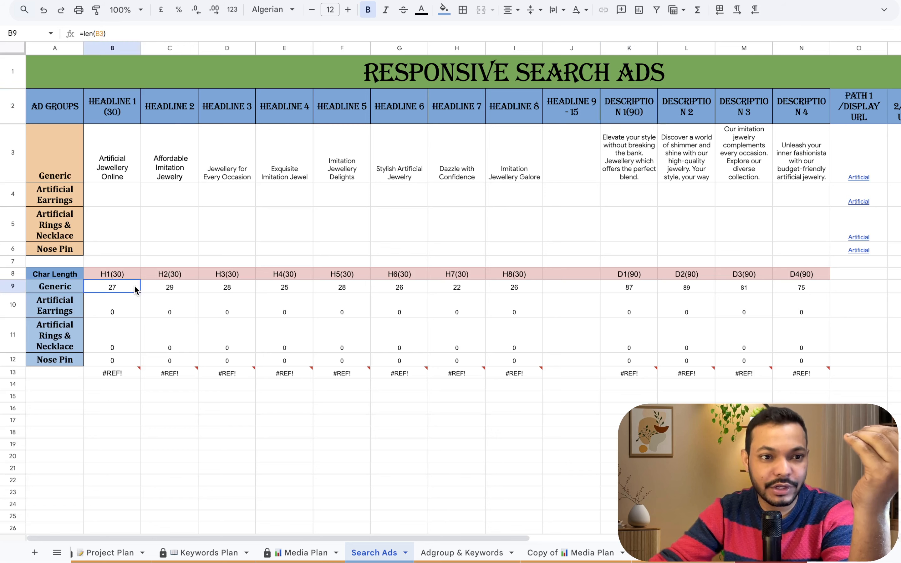
Replace the Generic ad group's Headline 1 in B3 with the placeholder text "adfadf" to test the character count
{"action": "left_click", "coordinate": [130, 174]}
{"action": "type", "text": "adfadf"}
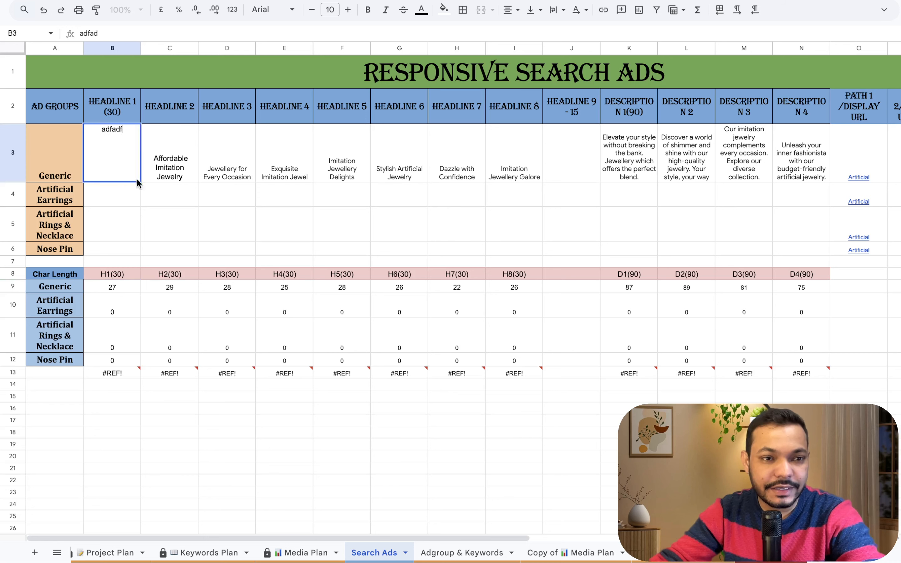
{"action": "left_click", "coordinate": [152, 201]}
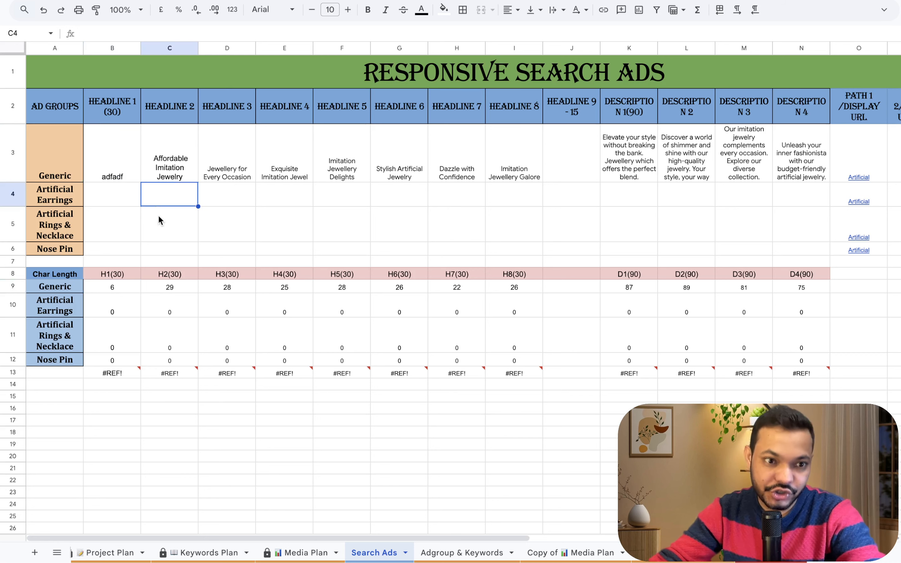
Re-enter the formula =len(B3) in B9 to count the characters of the Generic ad group's Headline 1
{"action": "left_click", "coordinate": [131, 287]}
{"action": "type", "text": "=len("}
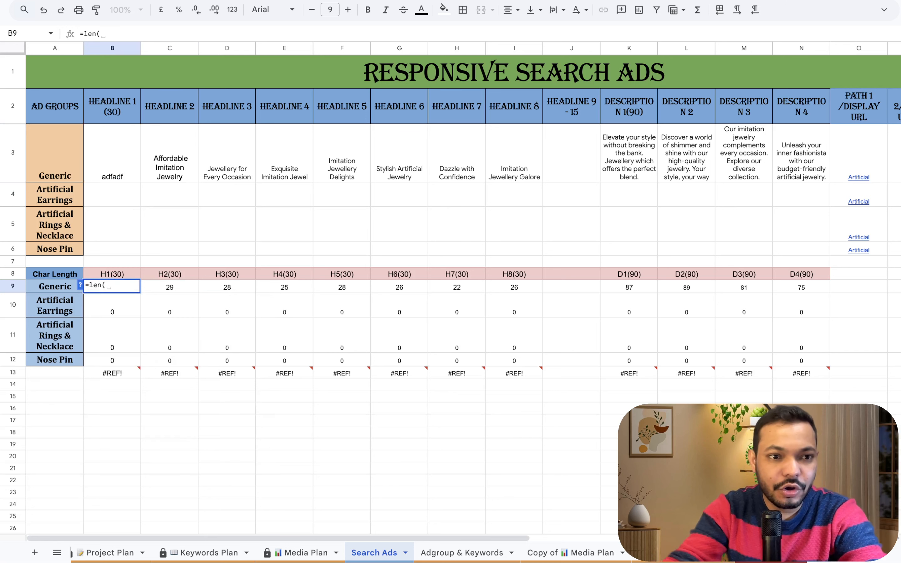
{"action": "key", "text": "Up"}
{"action": "key", "text": "Up"}
{"action": "key", "text": "Up"}
{"action": "key", "text": "Up"}
{"action": "key", "text": "Up"}
{"action": "key", "text": "Up"}
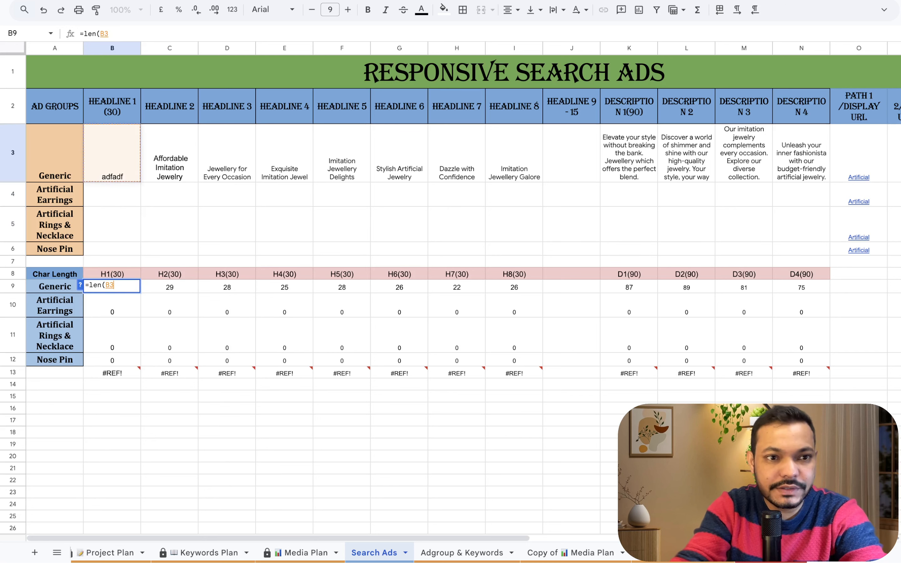
{"action": "key", "text": "Return"}
{"action": "key", "text": "Up"}
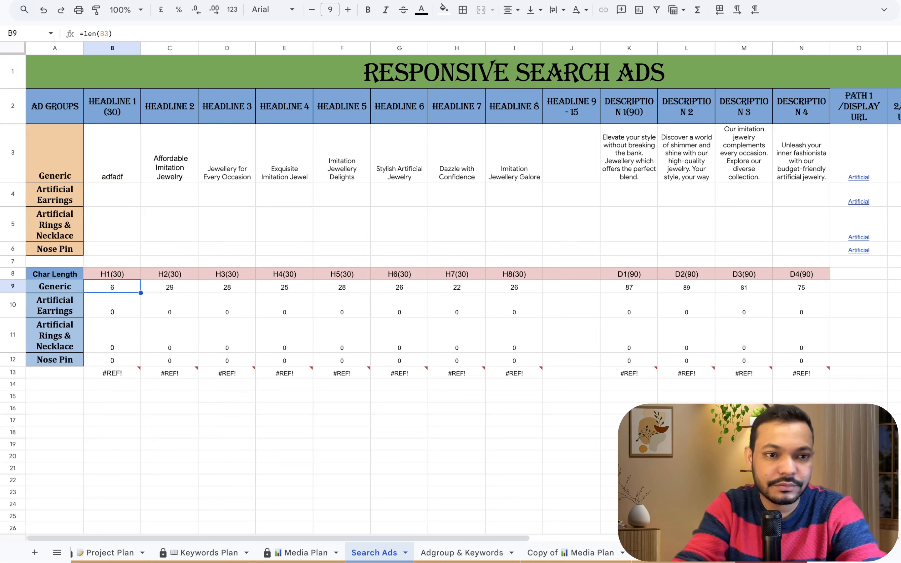
Undo the length formula, the placeholder headline and the "diamond" entry in H8, and return to the Search Ads sheet
{"action": "key", "text": "super+z"}
{"action": "key", "text": "super+z"}
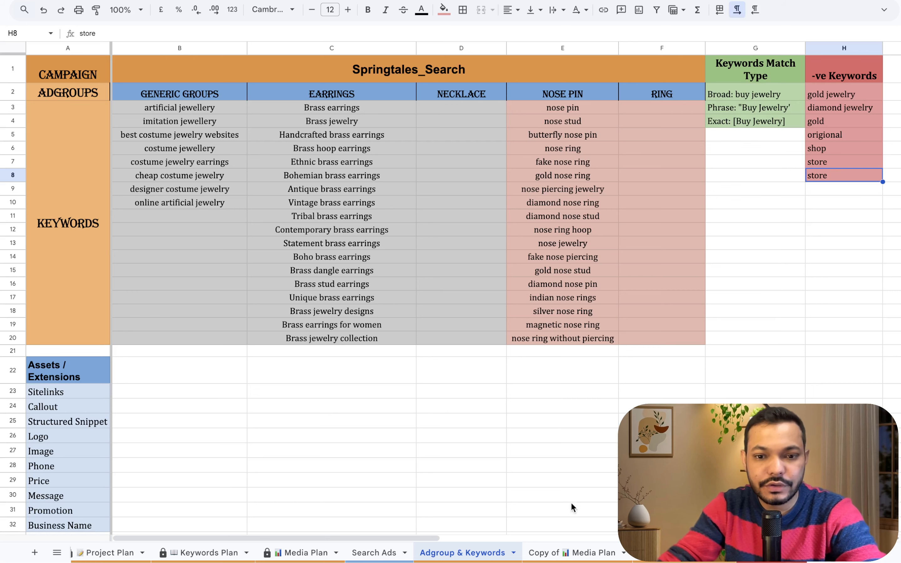
{"action": "left_click", "coordinate": [374, 551]}
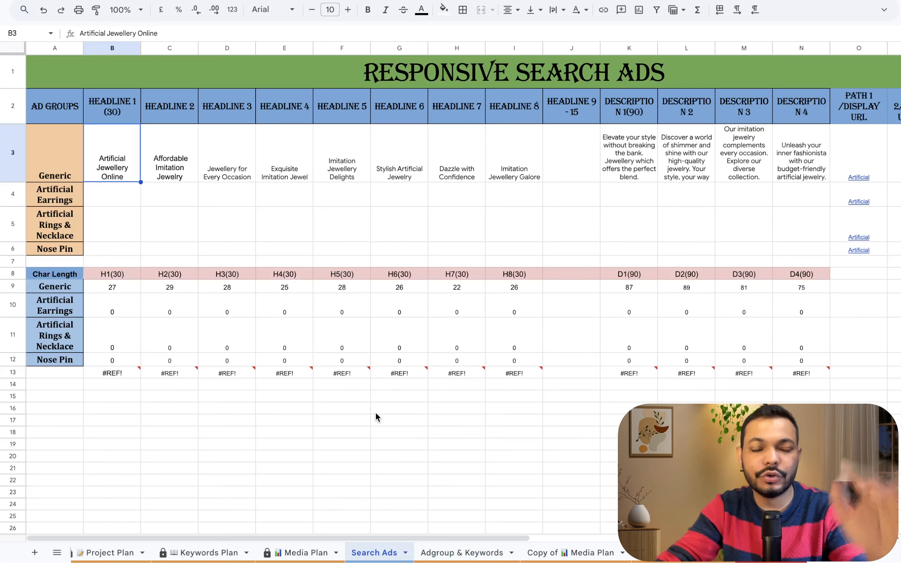
Compare the Generic Groups keywords and Phrase match type on Adgroup & Keywords with the Generic ad copy in B3:O3 on Search Ads
{"action": "left_click", "coordinate": [461, 553]}
{"action": "left_click_drag", "start_coordinate": [200, 95], "coordinate": [207, 226]}
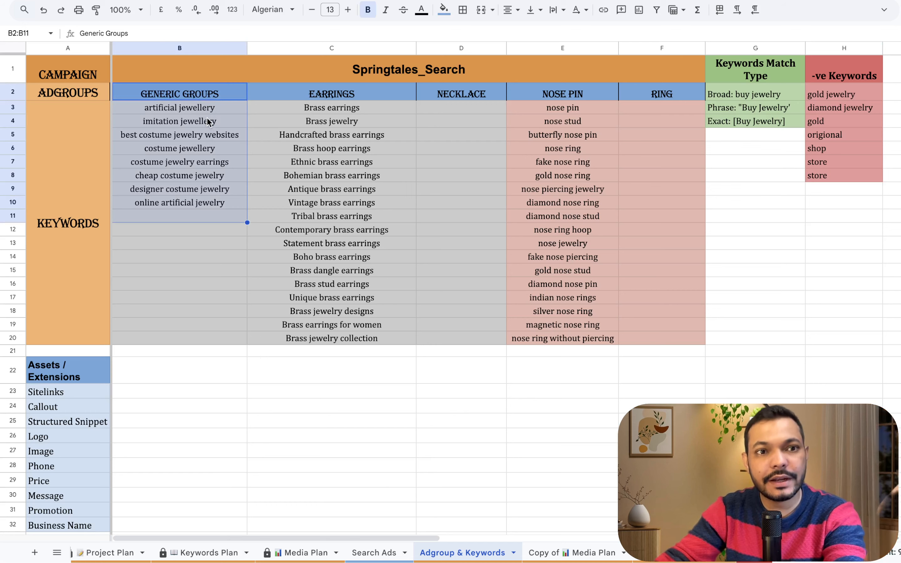
{"action": "left_click", "coordinate": [756, 111]}
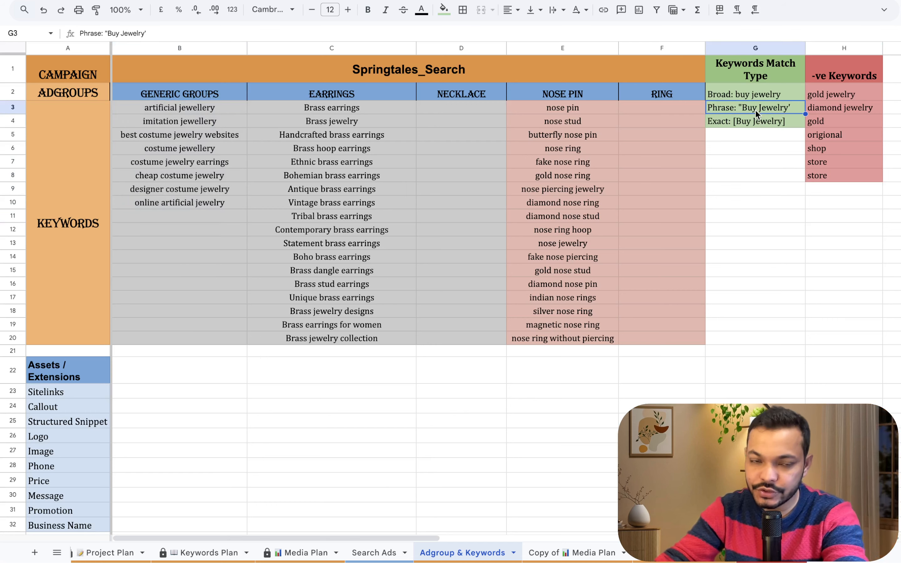
{"action": "left_click", "coordinate": [380, 553]}
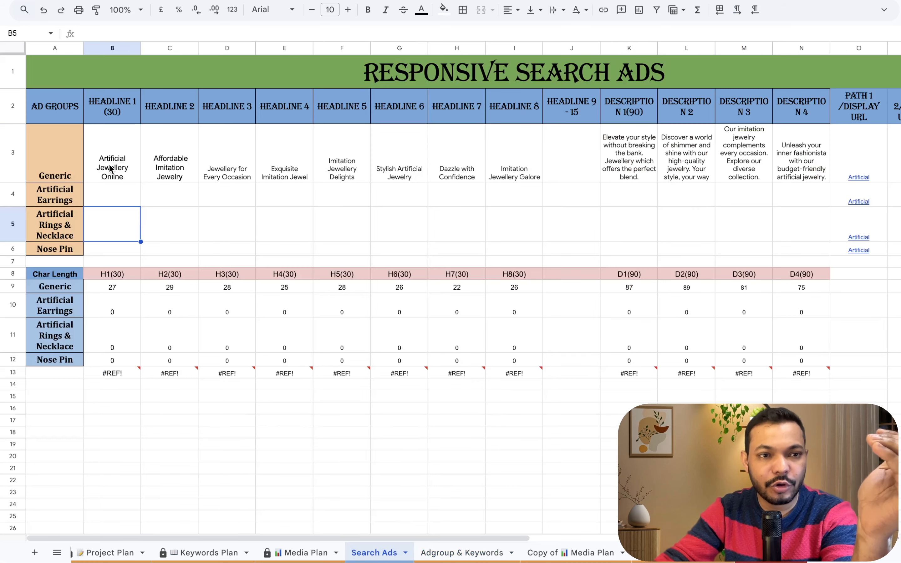
{"action": "left_click_drag", "start_coordinate": [112, 171], "coordinate": [841, 156]}
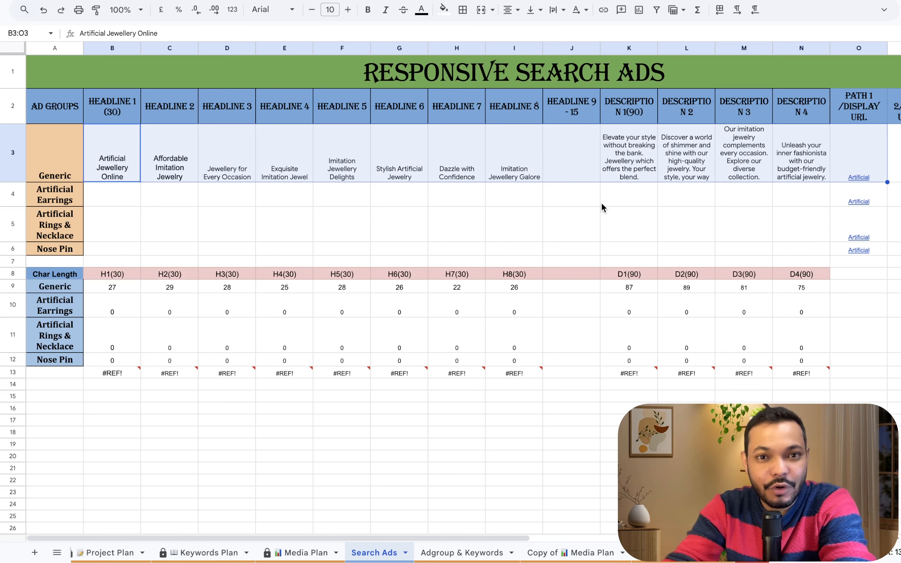
Open the Media Plan sheet and point out the Digital Marketing Media Planning title and the Search campaign under Google Ads
{"action": "left_click", "coordinate": [317, 556]}
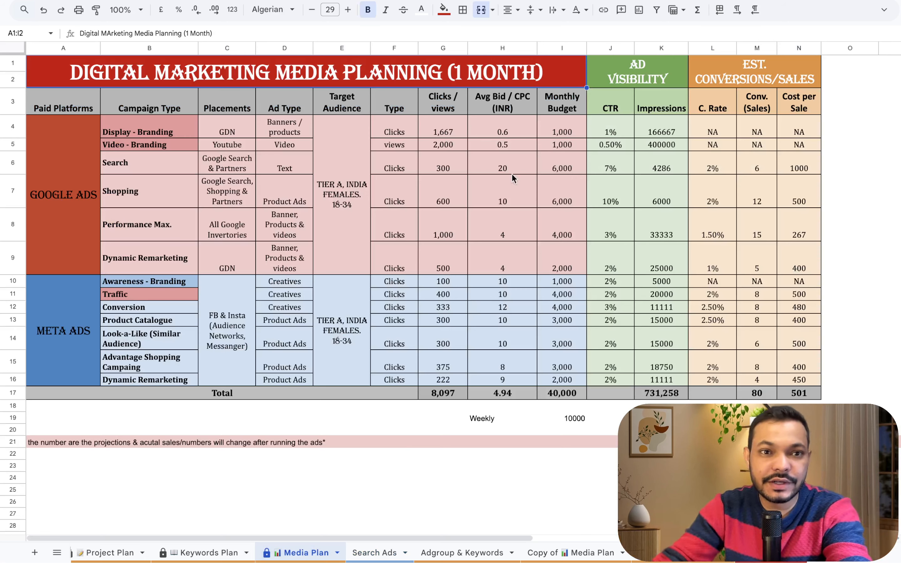
{"action": "left_click", "coordinate": [452, 82]}
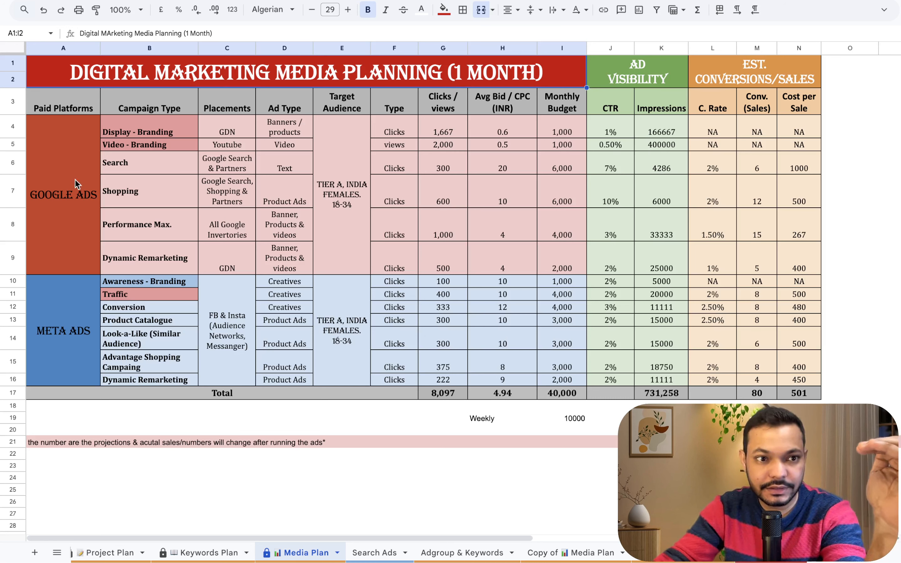
{"action": "left_click", "coordinate": [115, 168]}
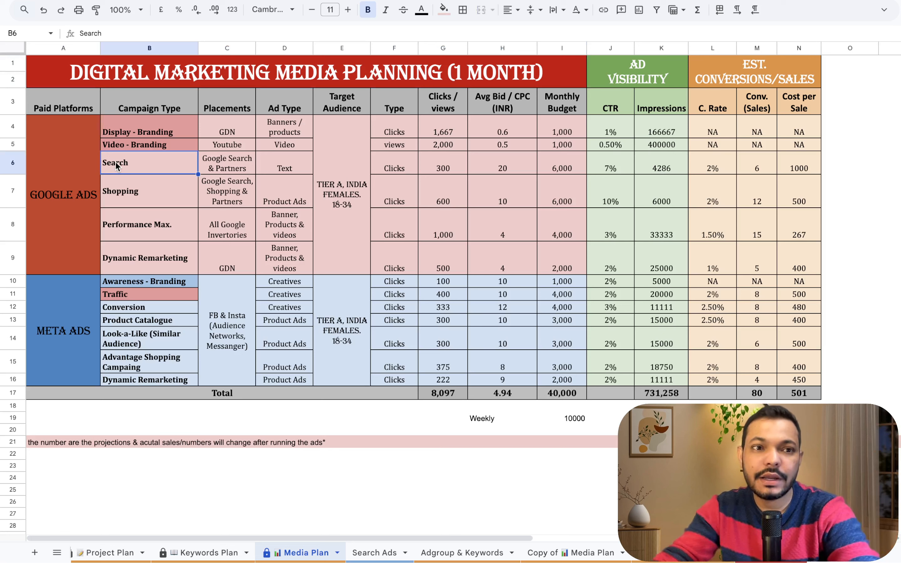
Trace the Search campaign row from its placements to the monthly budget, and return to the target audience in E4:E9
{"action": "key", "text": "Right"}
{"action": "key", "text": "Right"}
{"action": "key", "text": "Right"}
{"action": "key", "text": "Right"}
{"action": "key", "text": "Right"}
{"action": "key", "text": "Right"}
{"action": "key", "text": "Right"}
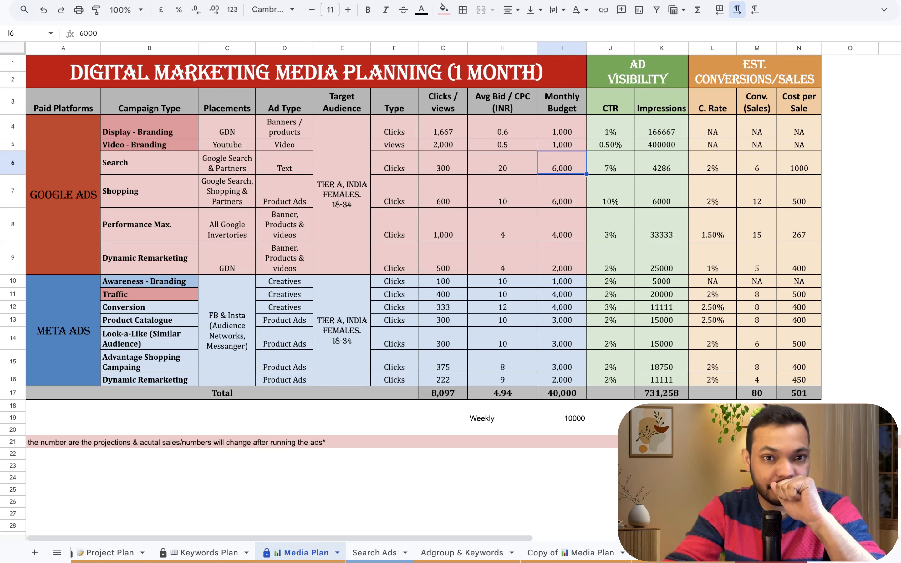
{"action": "key", "text": "Left"}
{"action": "key", "text": "Left"}
{"action": "key", "text": "Left"}
{"action": "key", "text": "Left"}
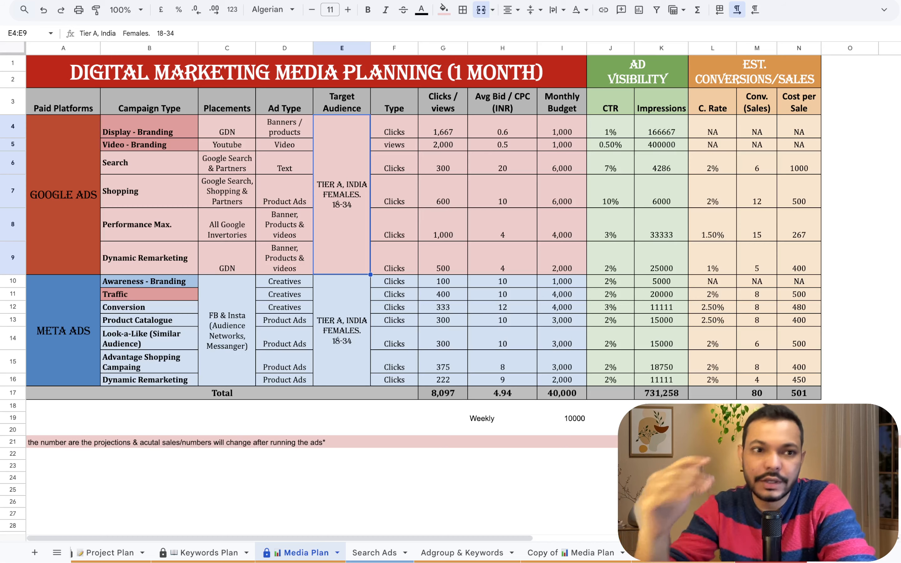
Compare the Shopping campaign's monthly budget and estimated sales with Search's estimated sales, and highlight the Google Ads rows in B4:N9
{"action": "left_click", "coordinate": [124, 195]}
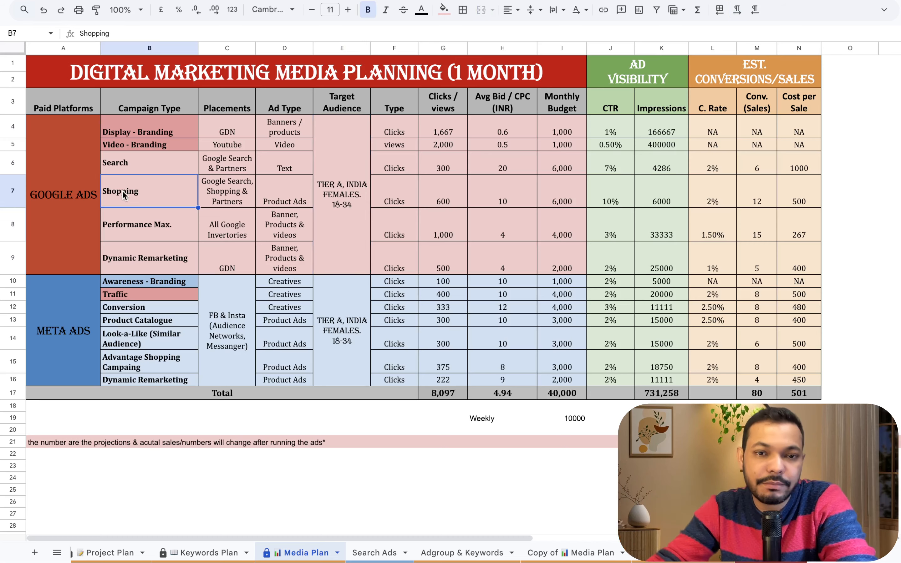
{"action": "left_click", "coordinate": [553, 205]}
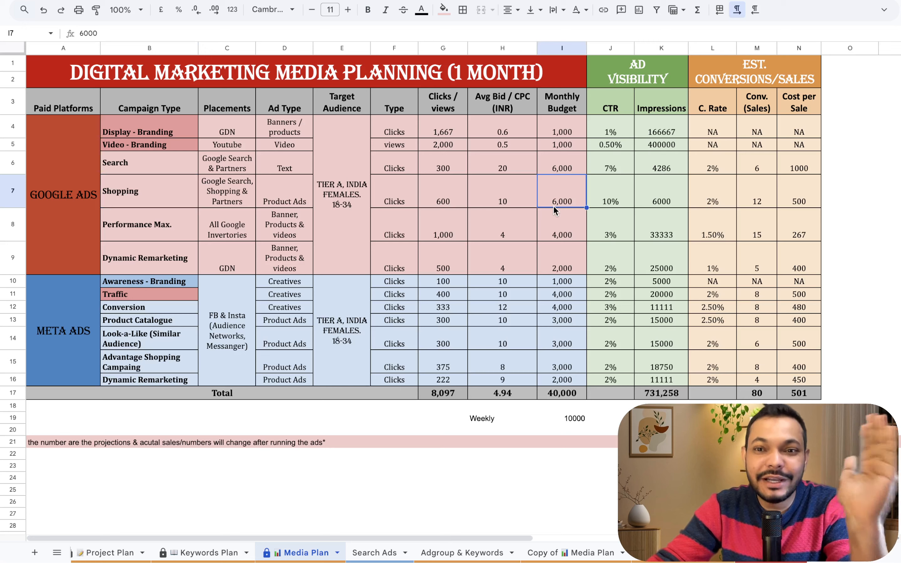
{"action": "left_click", "coordinate": [766, 203]}
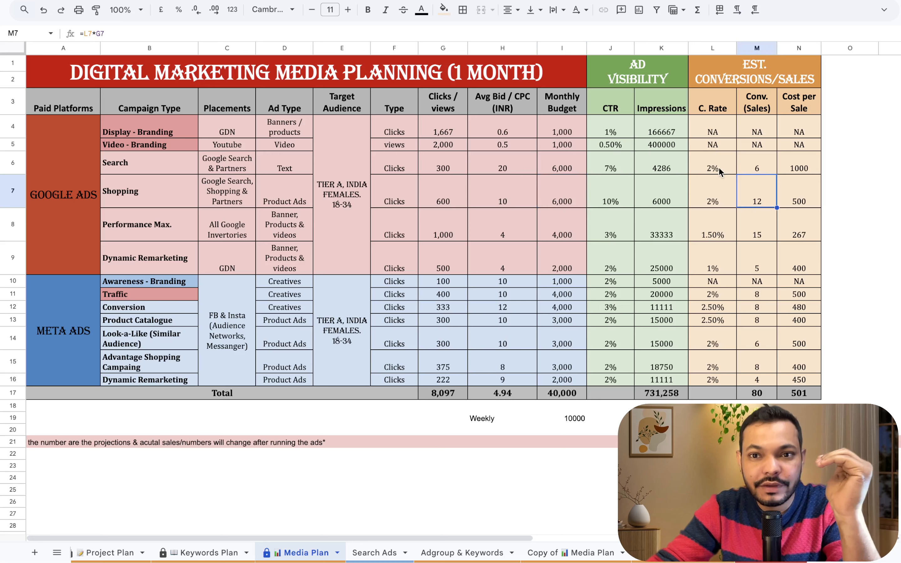
{"action": "left_click", "coordinate": [749, 172]}
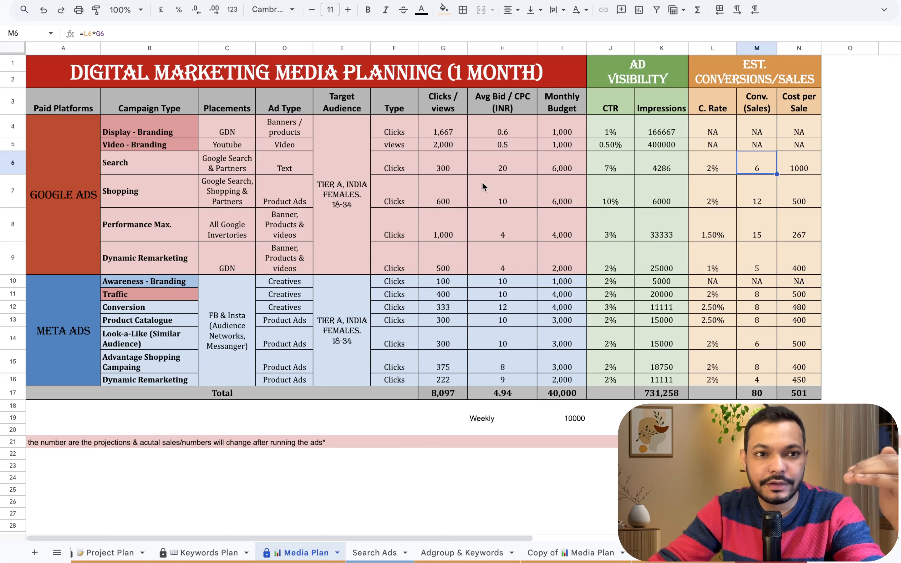
{"action": "left_click_drag", "start_coordinate": [149, 164], "coordinate": [801, 167]}
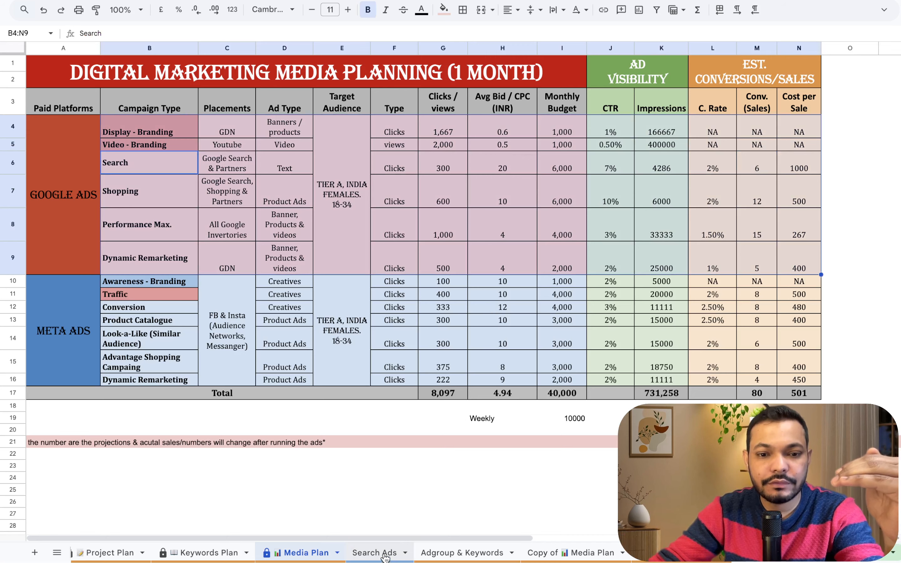
Review the Adgroup & Keywords and Search Ads sheets, and return to the Media Plan sheet
{"action": "left_click", "coordinate": [454, 554]}
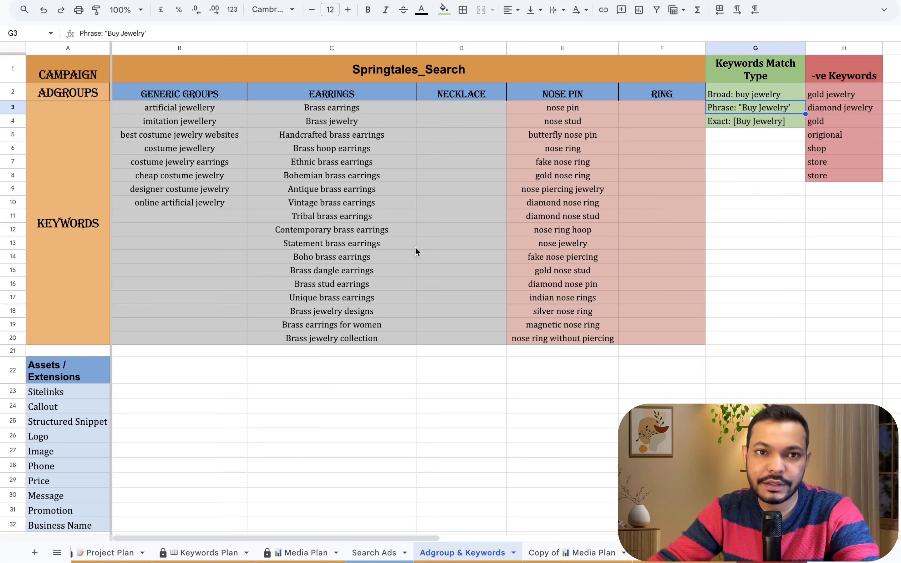
{"action": "left_click", "coordinate": [386, 555]}
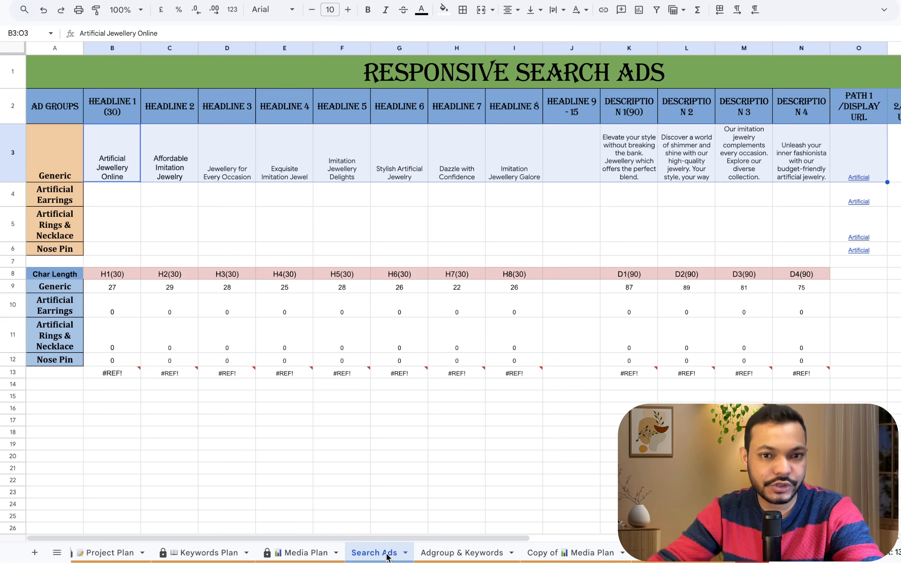
{"action": "left_click", "coordinate": [296, 553]}
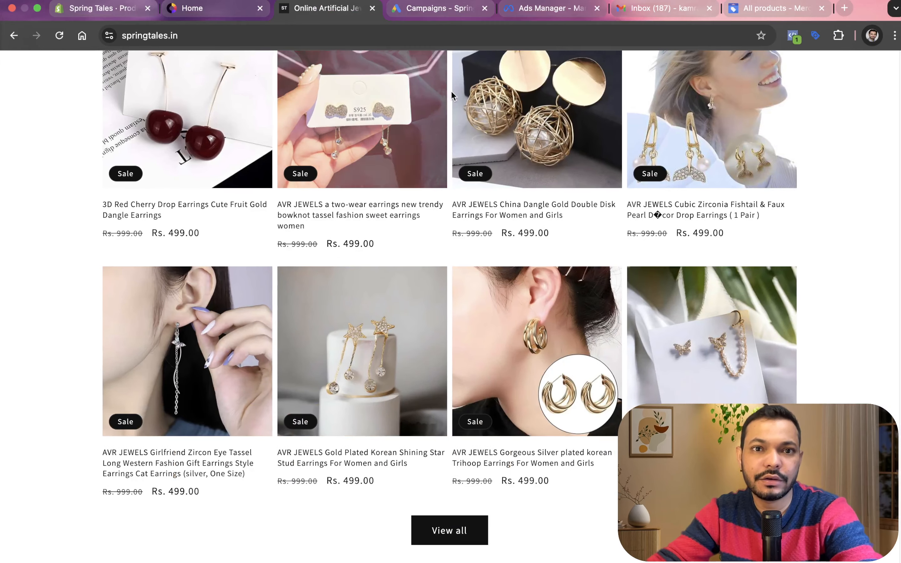
Switch to Google Ads and start a new campaign with the Sales objective
{"action": "left_click", "coordinate": [434, 15]}
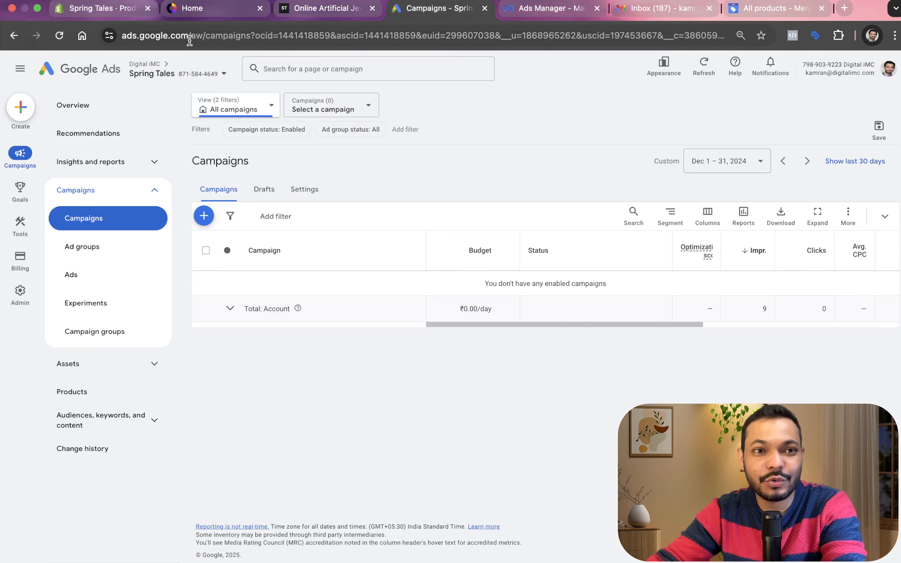
{"action": "left_click", "coordinate": [204, 216]}
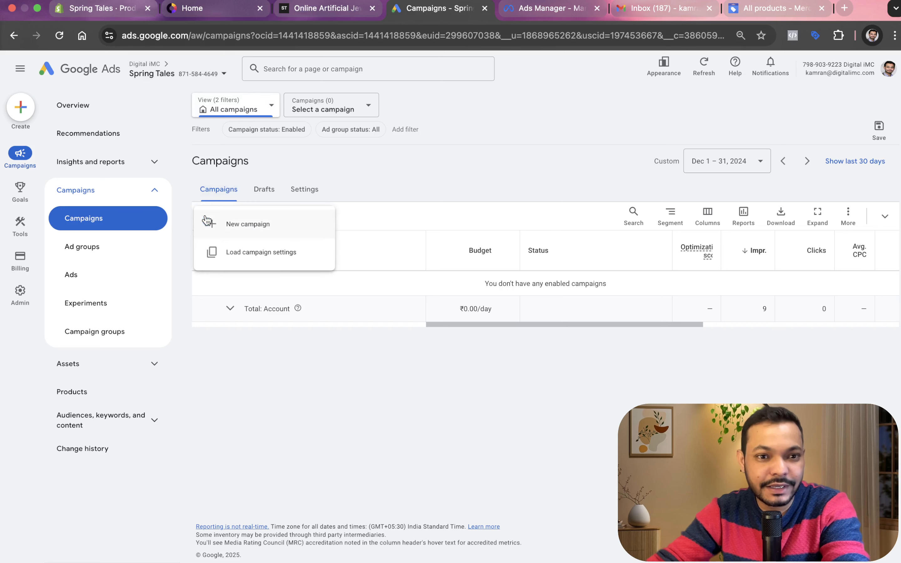
{"action": "left_click", "coordinate": [255, 228]}
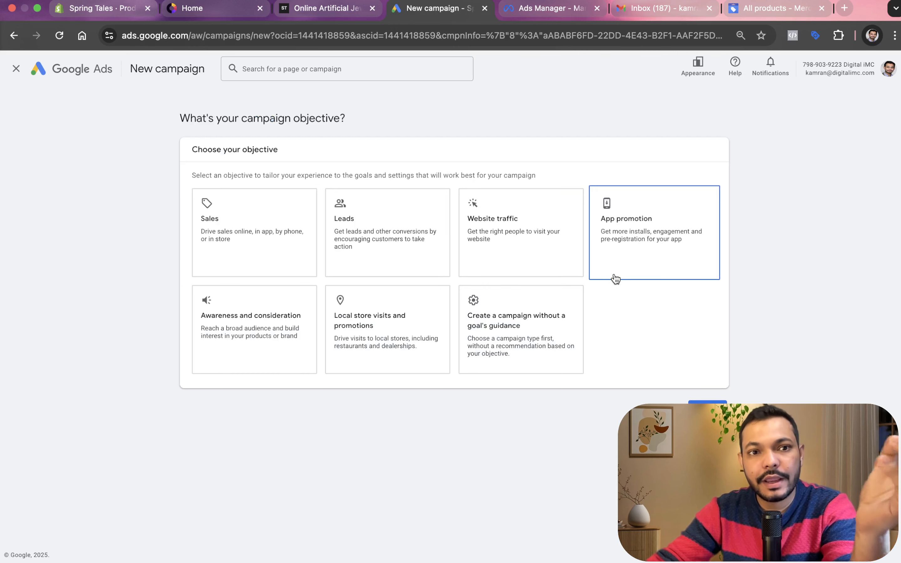
{"action": "left_click", "coordinate": [284, 260]}
Choose Search as the campaign type and Website visits as the way to reach the goal
{"action": "scroll", "coordinate": [668, 337], "scroll_direction": "down", "scroll_amount": 5}
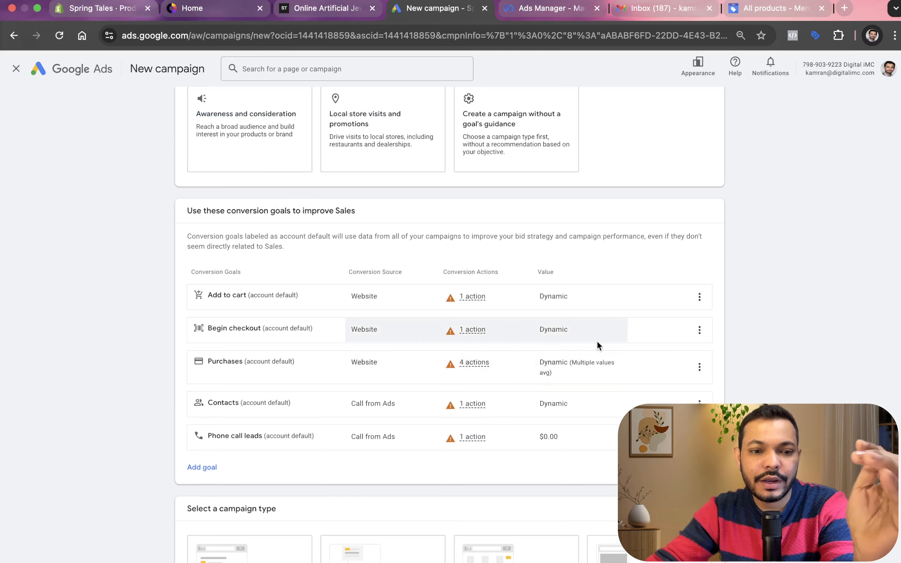
{"action": "scroll", "coordinate": [597, 344], "scroll_direction": "down", "scroll_amount": 6}
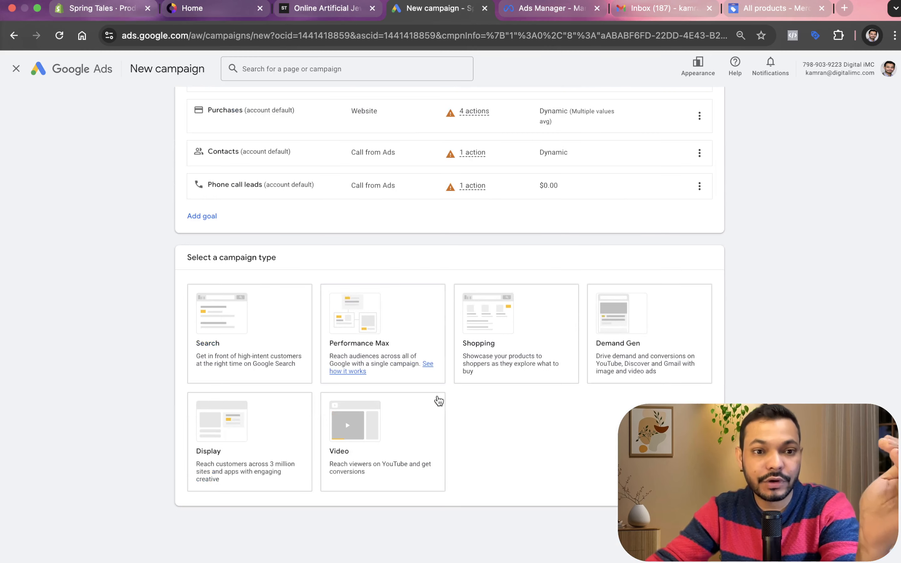
{"action": "left_click", "coordinate": [277, 350]}
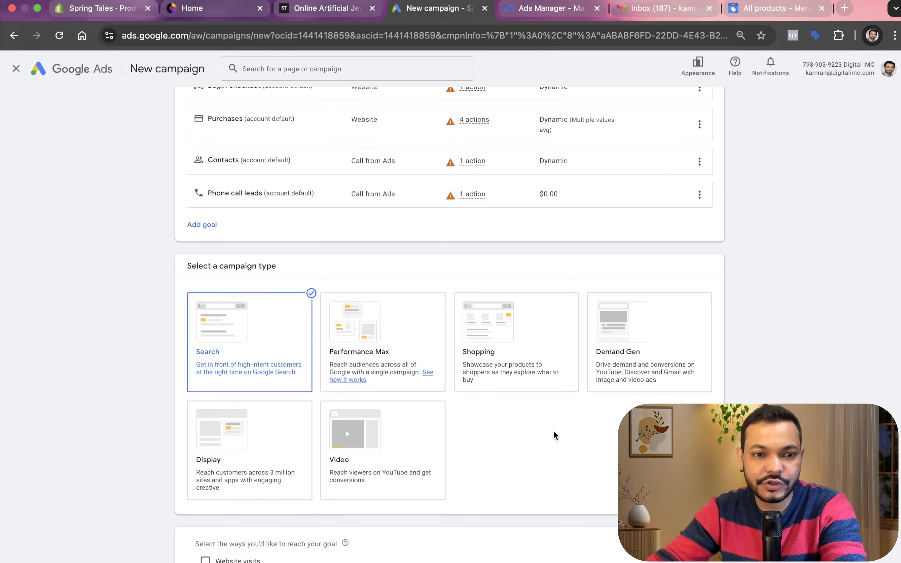
{"action": "scroll", "coordinate": [553, 432], "scroll_direction": "down", "scroll_amount": 4}
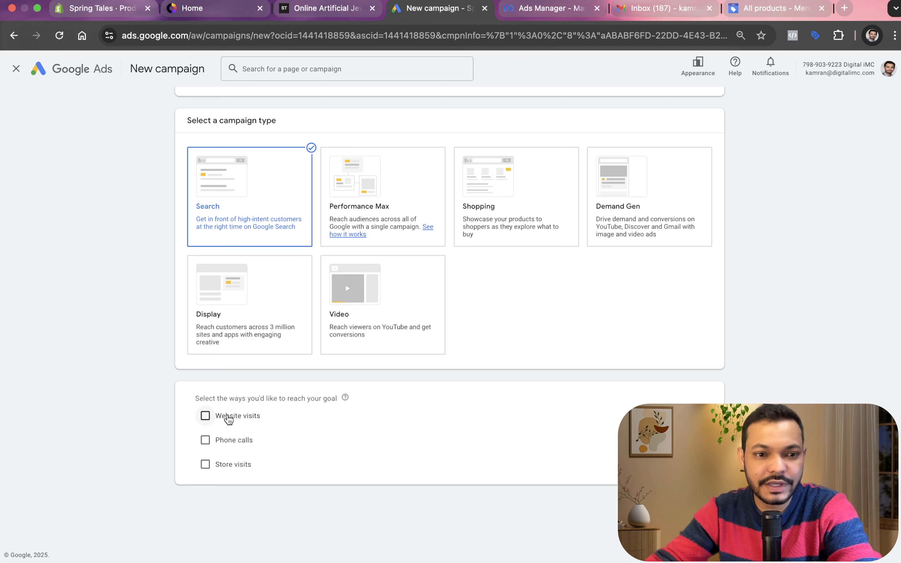
{"action": "left_click", "coordinate": [206, 417]}
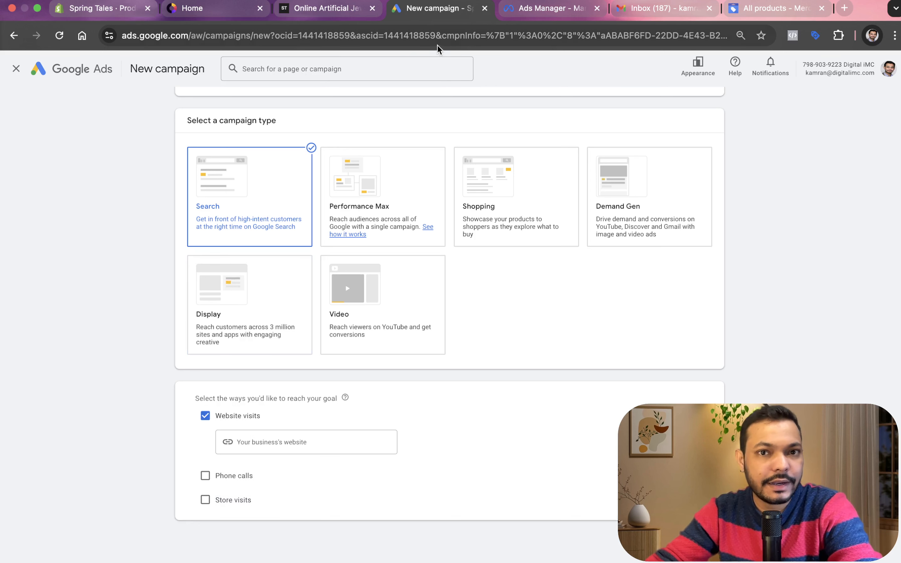
{"action": "left_click", "coordinate": [328, 11]}
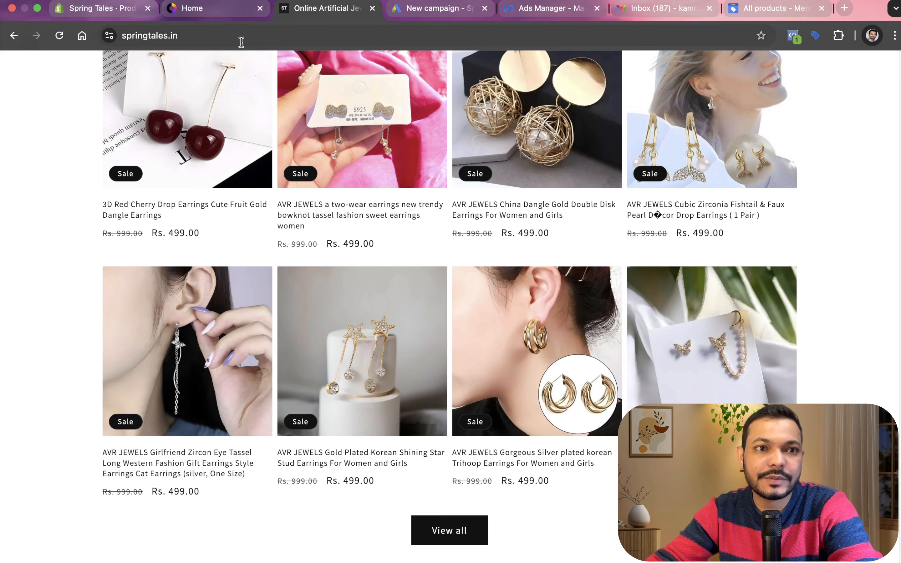
{"action": "left_click", "coordinate": [246, 37]}
{"action": "key", "text": "super+c"}
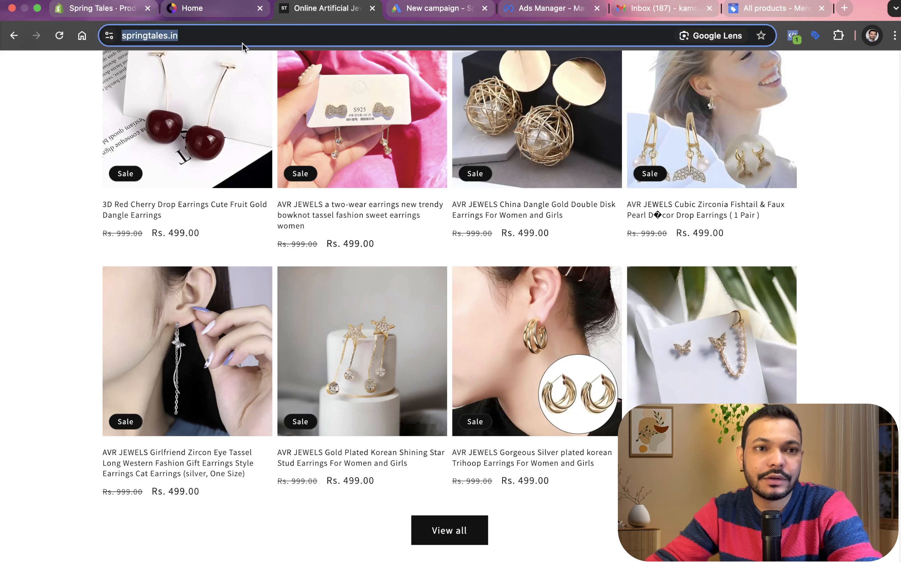
{"action": "left_click", "coordinate": [410, 11]}
{"action": "left_click", "coordinate": [273, 442]}
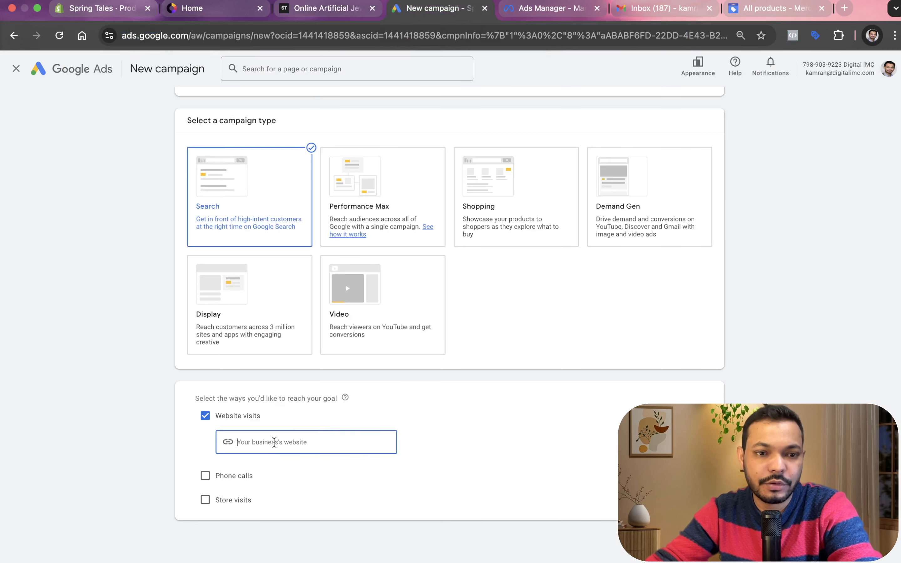
{"action": "key", "text": "super+v"}
{"action": "scroll", "coordinate": [489, 420], "scroll_direction": "down", "scroll_amount": 1}
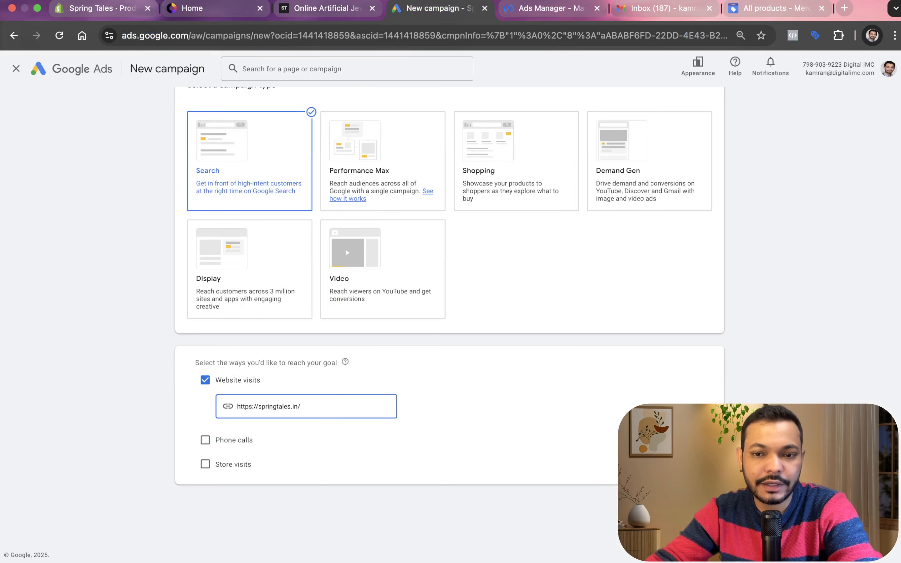
{"action": "scroll", "coordinate": [452, 320], "scroll_direction": "down", "scroll_amount": 3}
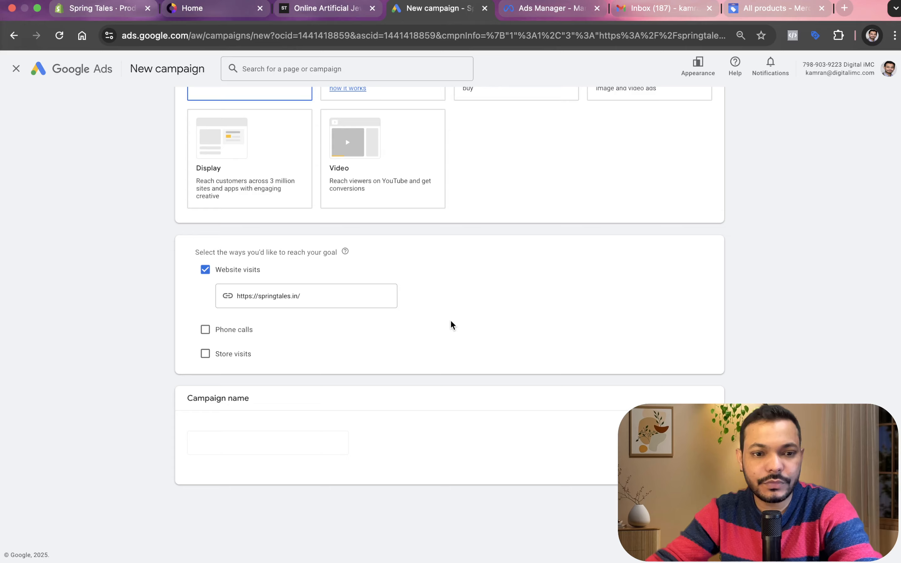
Name the campaign Springtales_Search, as in the Adgroup & Keywords sheet, and start it as new instead of finishing a saved draft
{"action": "scroll", "coordinate": [342, 149], "scroll_direction": "up", "scroll_amount": 2}
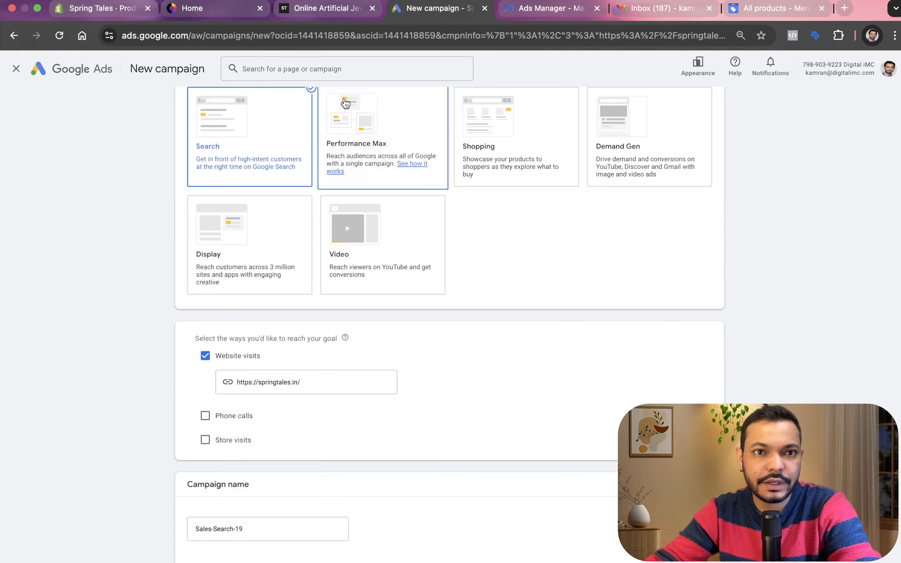
{"action": "scroll", "coordinate": [365, 353], "scroll_direction": "down", "scroll_amount": 2}
{"action": "scroll", "coordinate": [294, 153], "scroll_direction": "up", "scroll_amount": 2}
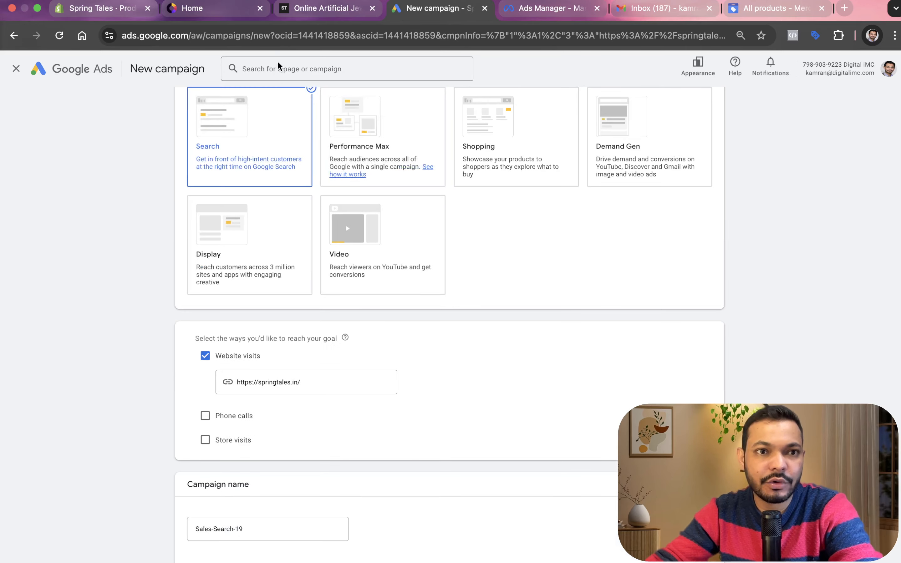
{"action": "key", "text": "ctrl+Left"}
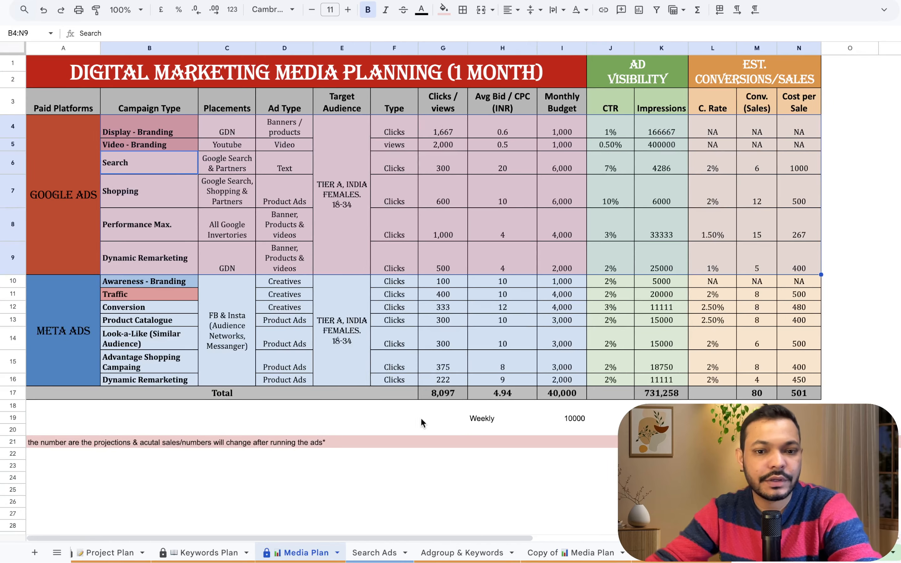
{"action": "left_click", "coordinate": [455, 552]}
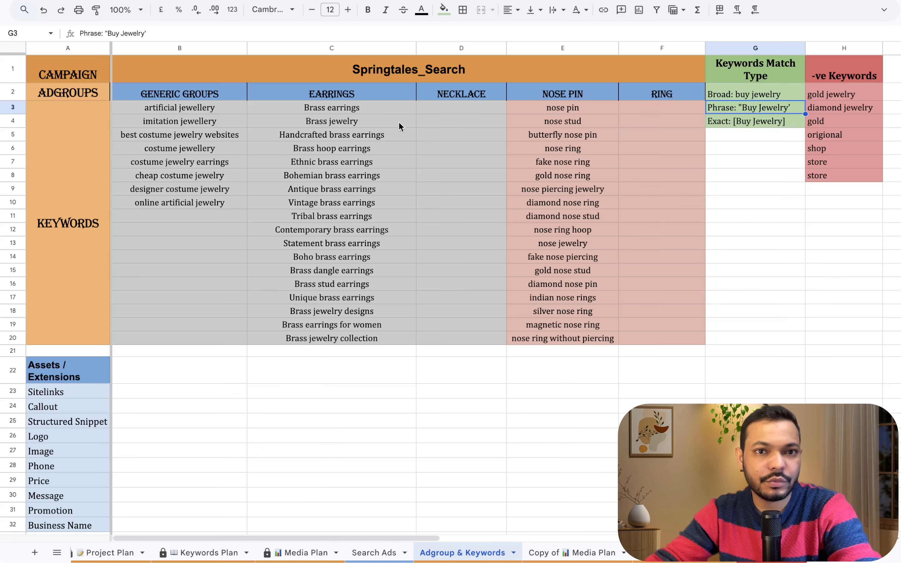
{"action": "left_click", "coordinate": [401, 69]}
{"action": "key", "text": "ctrl+Right"}
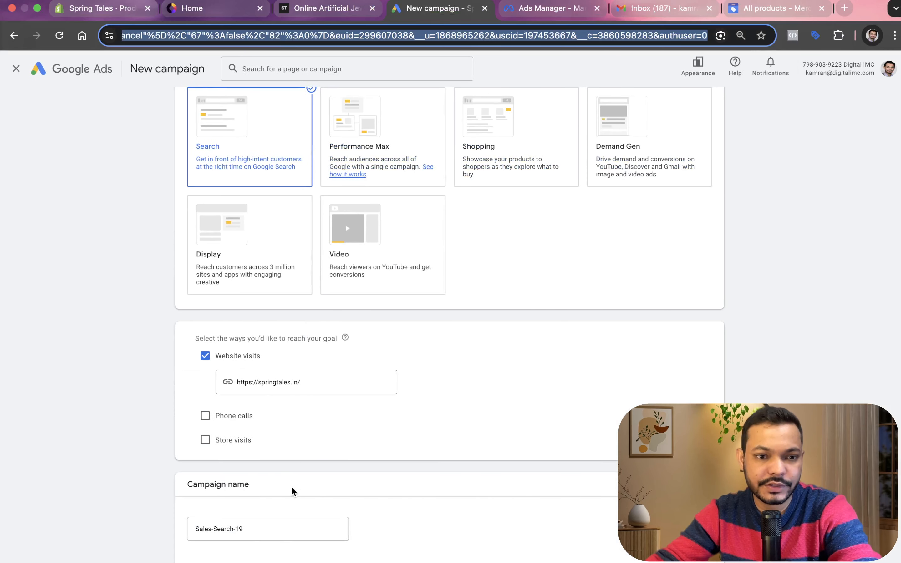
{"action": "left_click", "coordinate": [274, 534]}
{"action": "key", "text": "super+a"}
{"action": "type", "text": "Springtales_Search"}
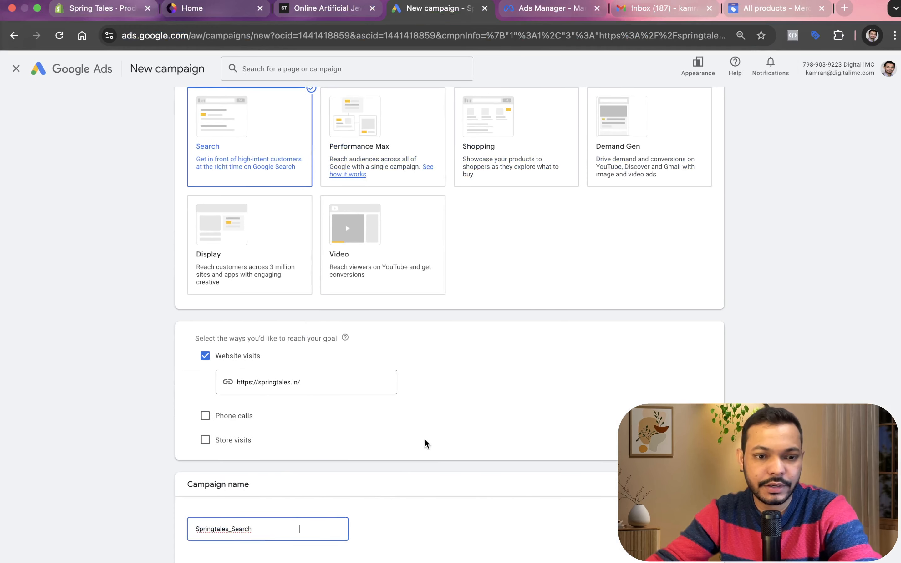
{"action": "scroll", "coordinate": [424, 443], "scroll_direction": "down", "scroll_amount": 3}
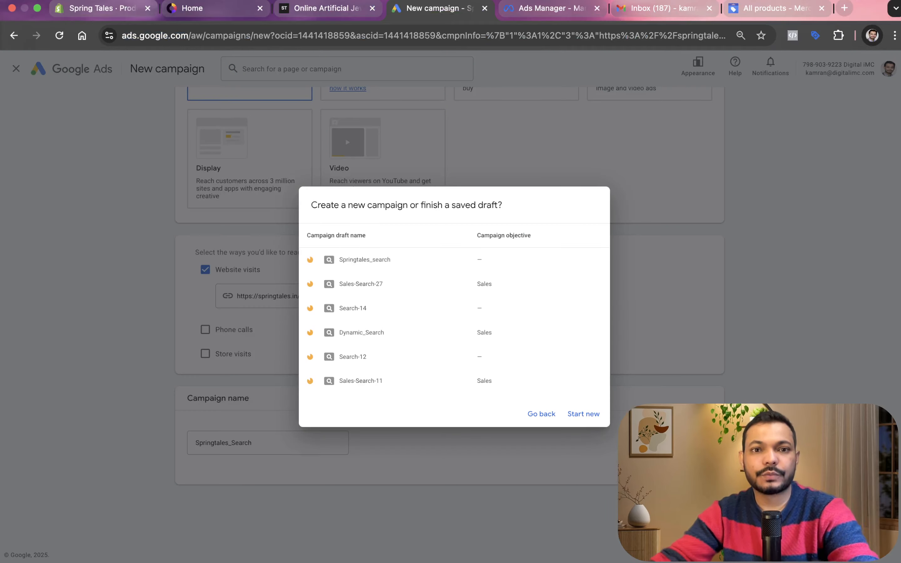
{"action": "left_click", "coordinate": [587, 414]}
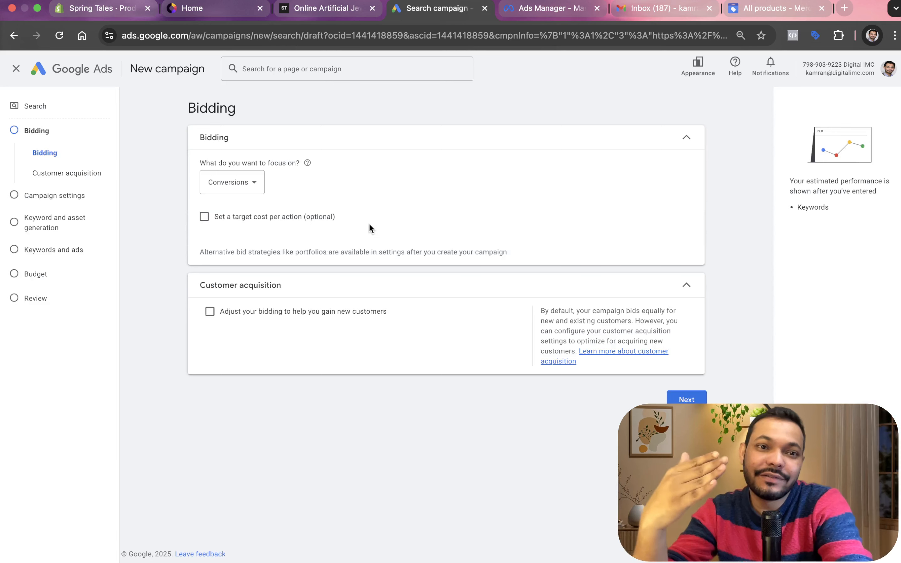
Set the bidding focus to Clicks and enable the maximum cost per click bid limit
{"action": "left_click", "coordinate": [242, 191]}
{"action": "left_click", "coordinate": [246, 275]}
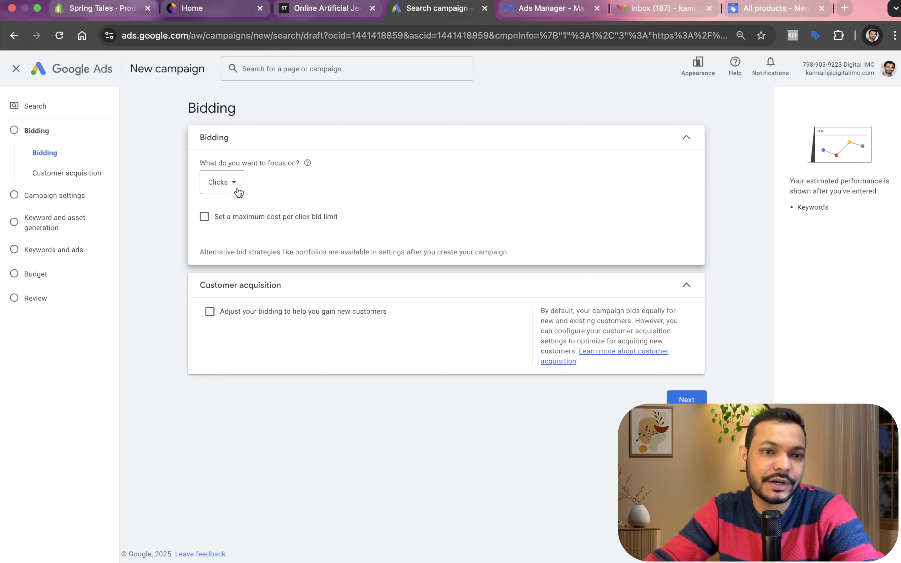
{"action": "left_click", "coordinate": [252, 223]}
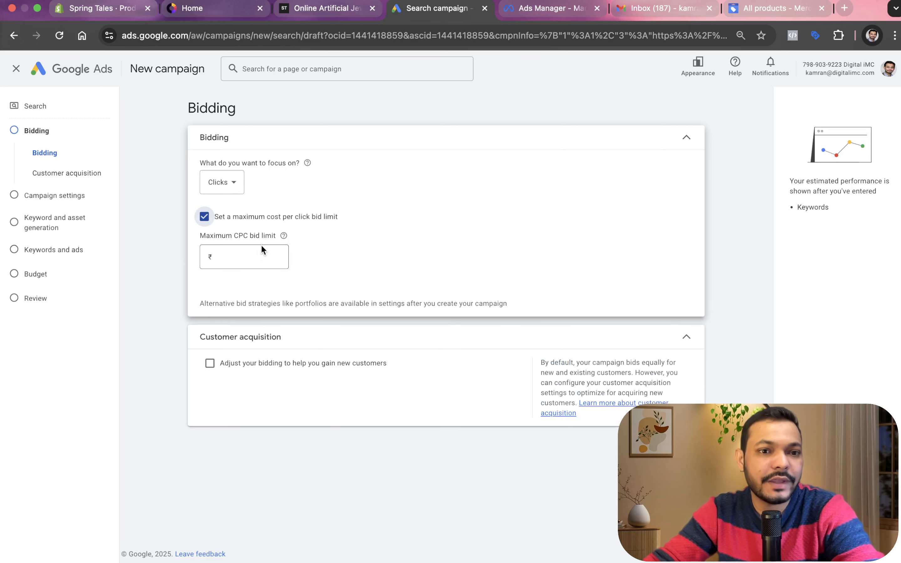
Switch to the Media Plan sheet and look up the average CPC bid planned for the Google Ads Search campaign
{"action": "left_click", "coordinate": [258, 254]}
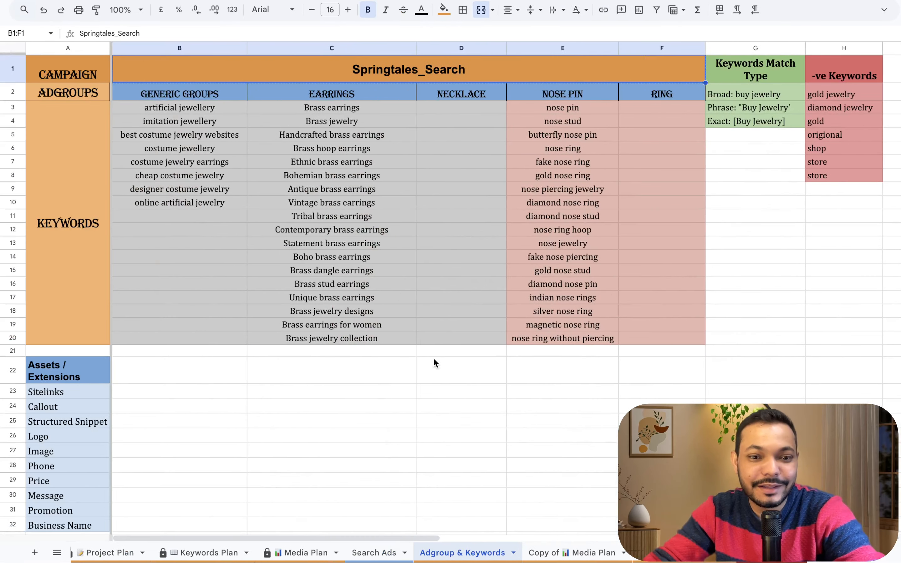
{"action": "left_click", "coordinate": [309, 552]}
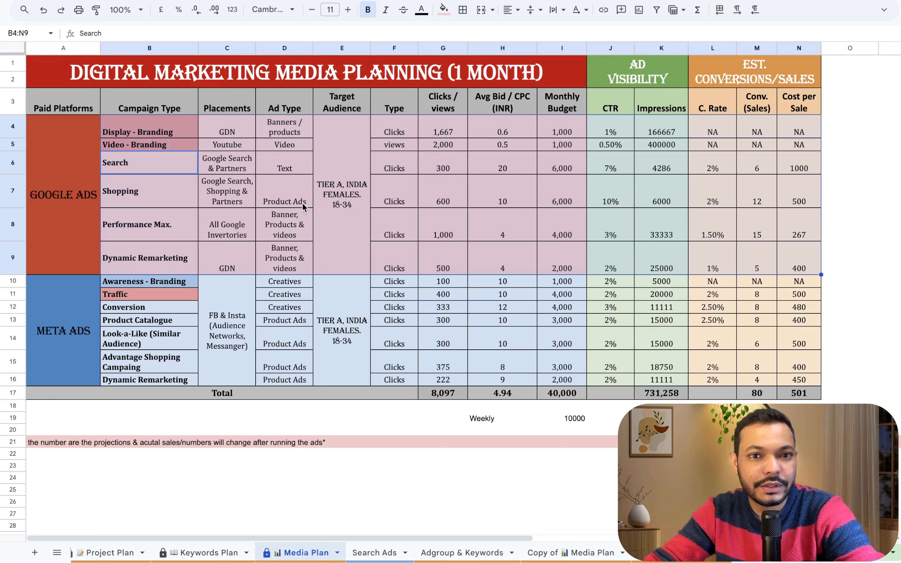
{"action": "left_click", "coordinate": [493, 217]}
{"action": "left_click", "coordinate": [503, 197]}
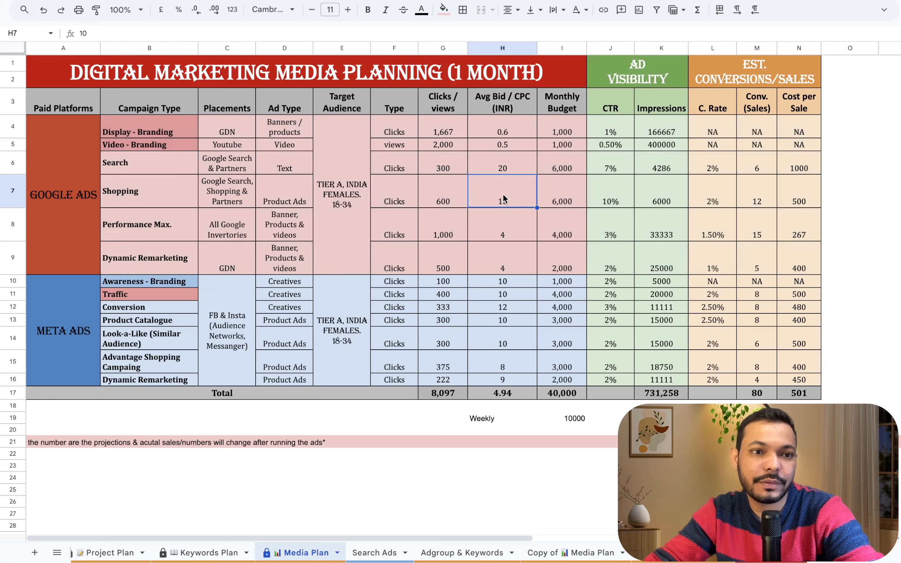
{"action": "left_click", "coordinate": [511, 170]}
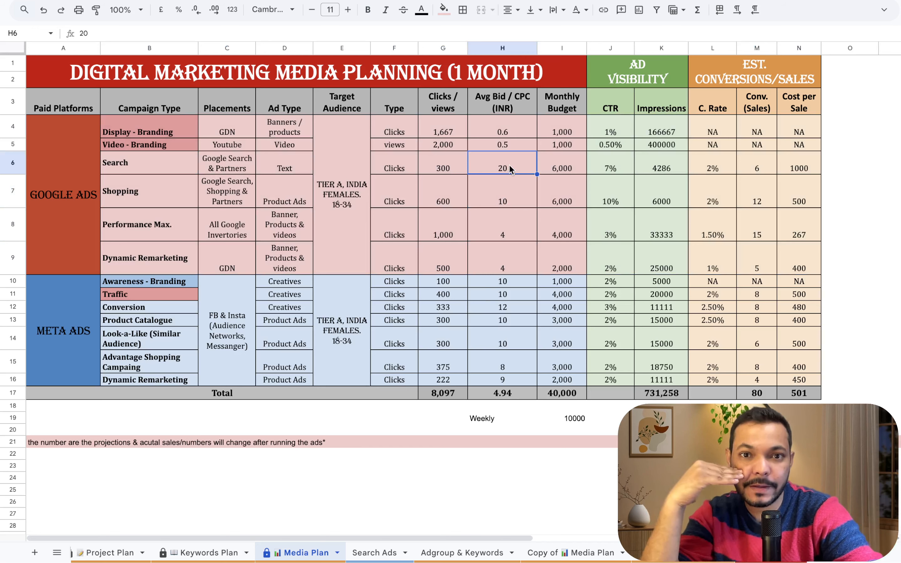
Return to Google Ads, set the maximum CPC bid limit to ₹15, and continue to the campaign settings
{"action": "key", "text": "ctrl+Right"}
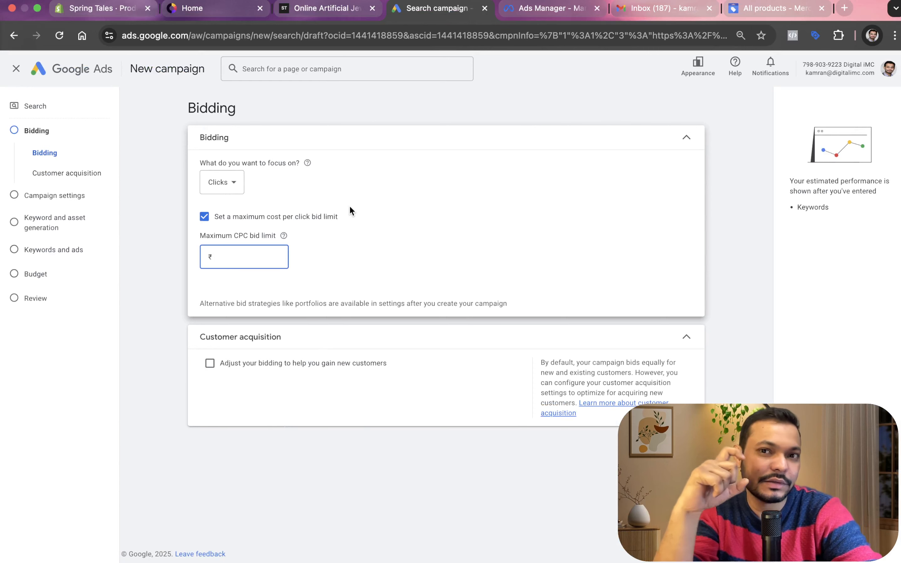
{"action": "type", "text": "15"}
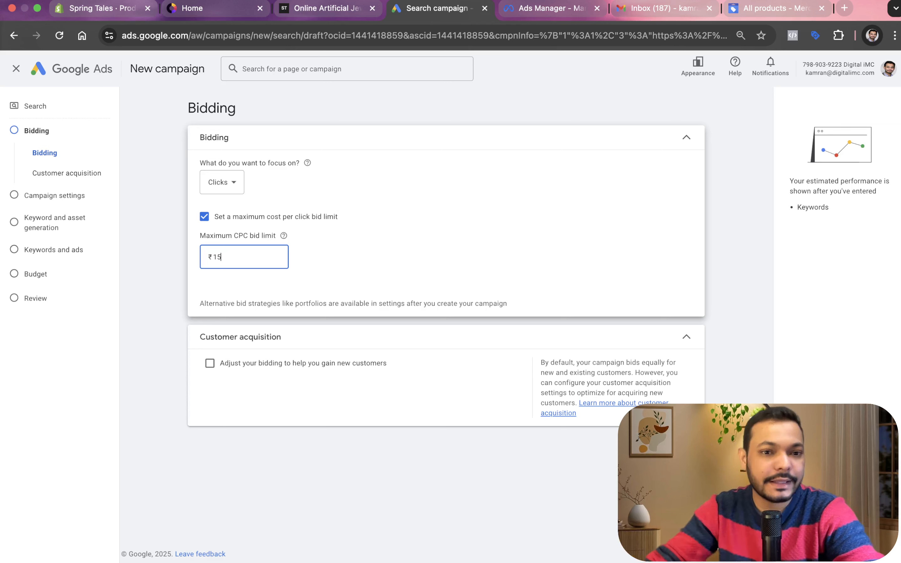
{"action": "left_click", "coordinate": [460, 241]}
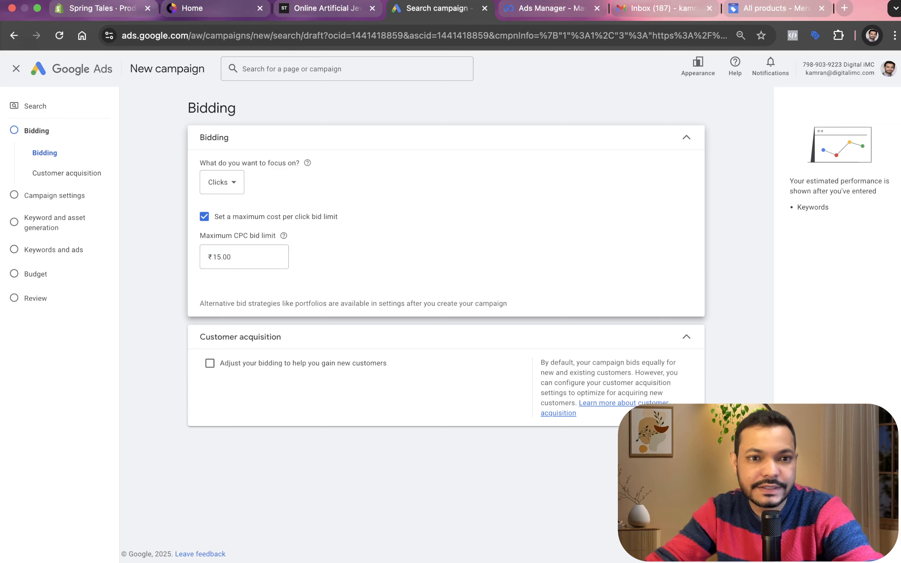
{"action": "left_click", "coordinate": [688, 447]}
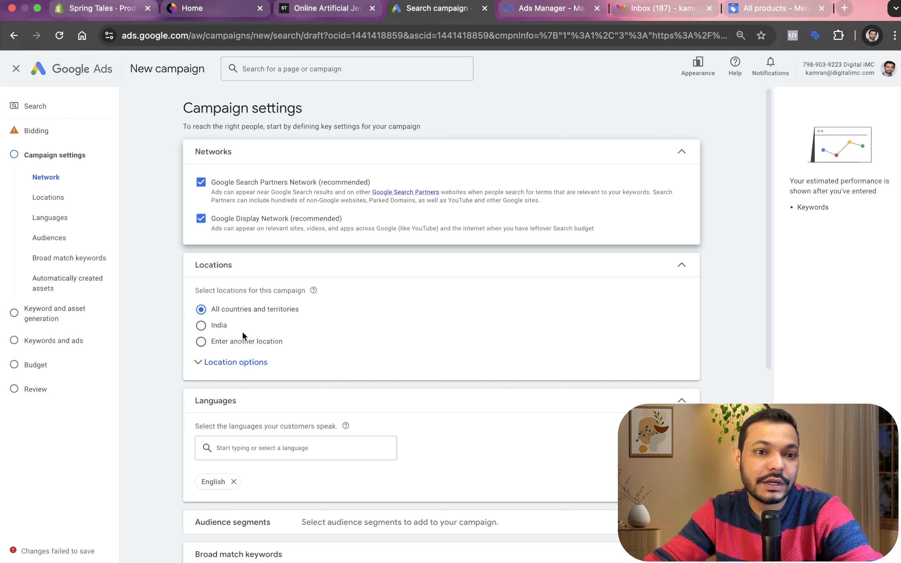
Show the location options and target Delhi (union territory), Noida and Gurgaon as the campaign's custom locations
{"action": "left_click", "coordinate": [244, 368]}
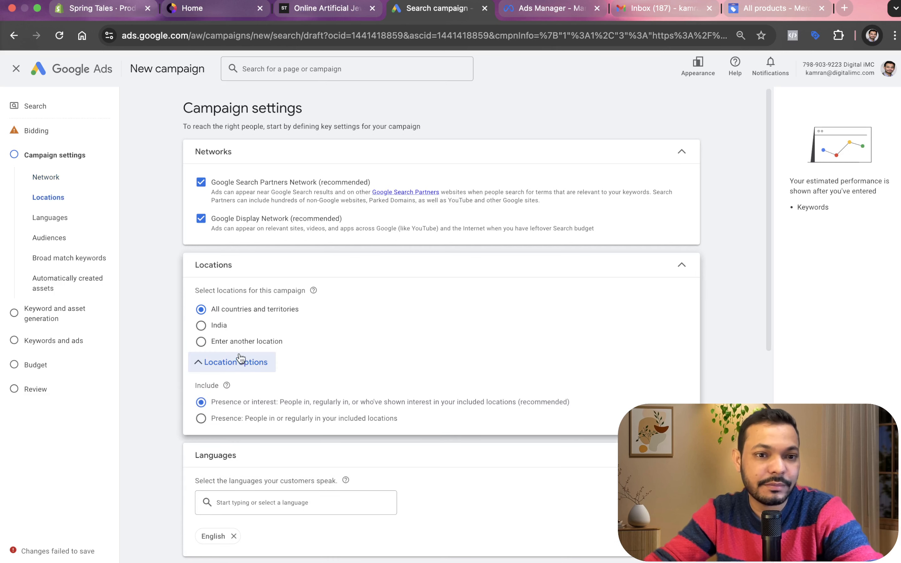
{"action": "left_click", "coordinate": [240, 344]}
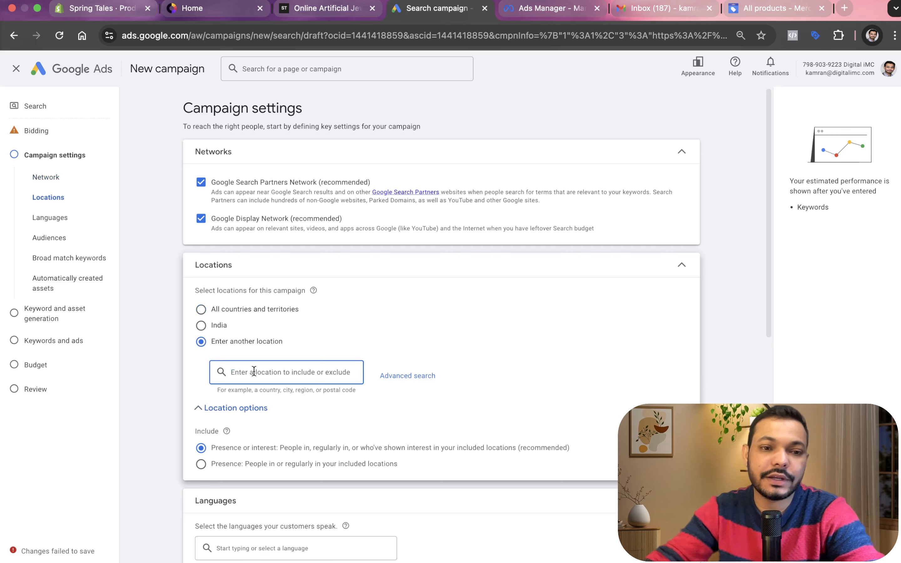
{"action": "type", "text": "delhi"}
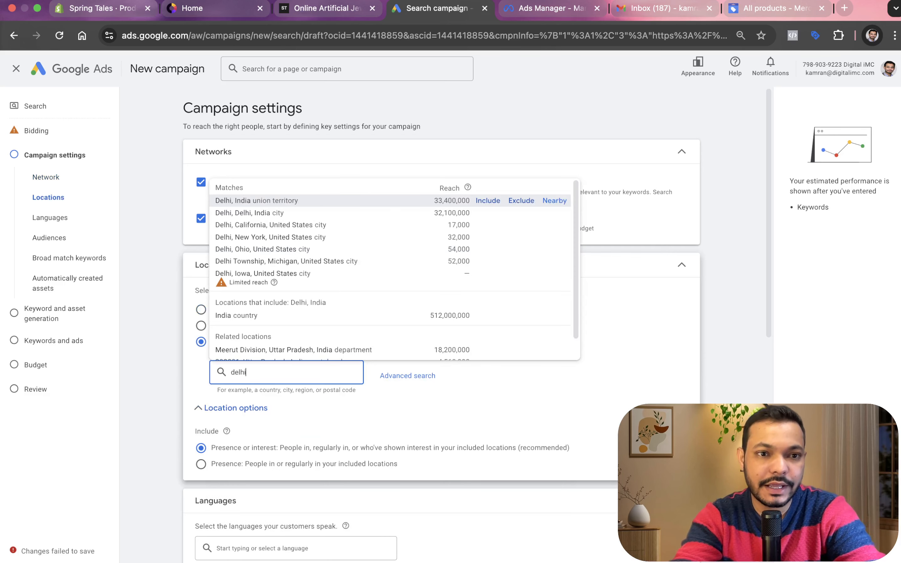
{"action": "key", "text": "Return"}
{"action": "type", "text": "noida"}
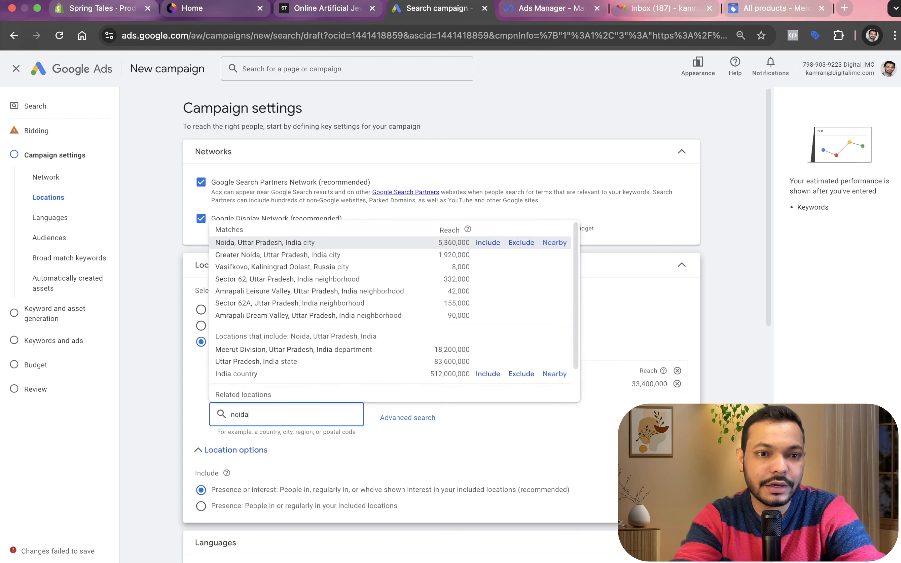
{"action": "key", "text": "Return"}
{"action": "type", "text": "gurgaon"}
{"action": "key", "text": "Return"}
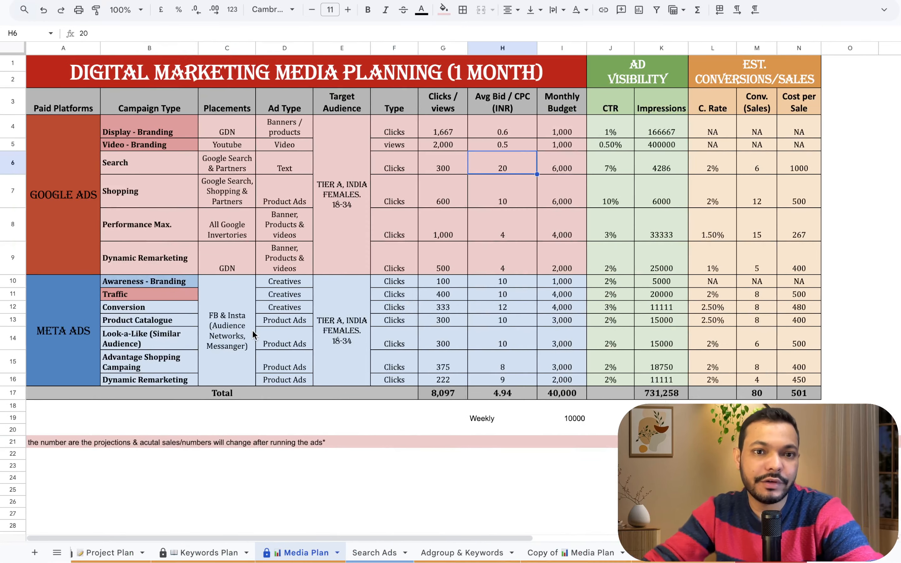
Append "; Delhi" to the Google Ads target audience in the Media Plan sheet and return to the Google Ads campaign settings
{"action": "left_click", "coordinate": [336, 227]}
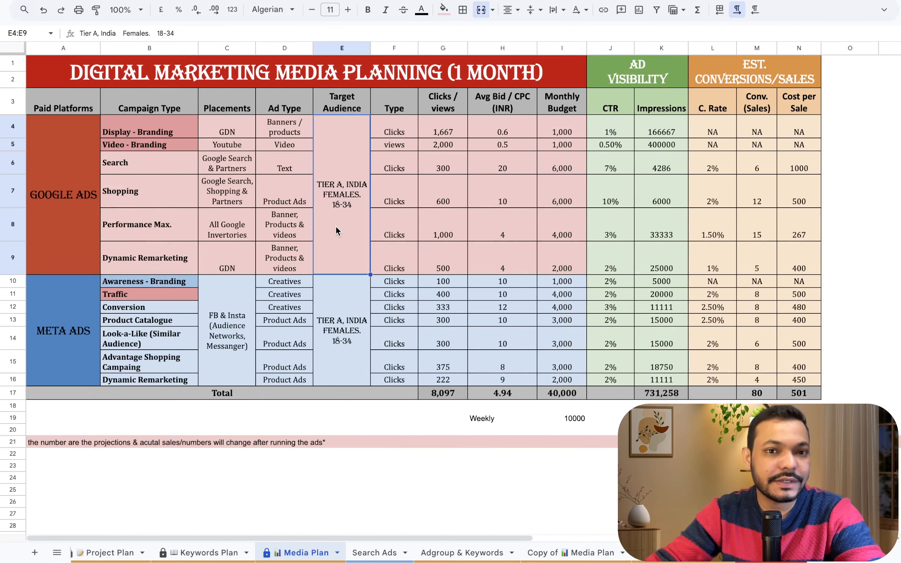
{"action": "double_click", "coordinate": [335, 225]}
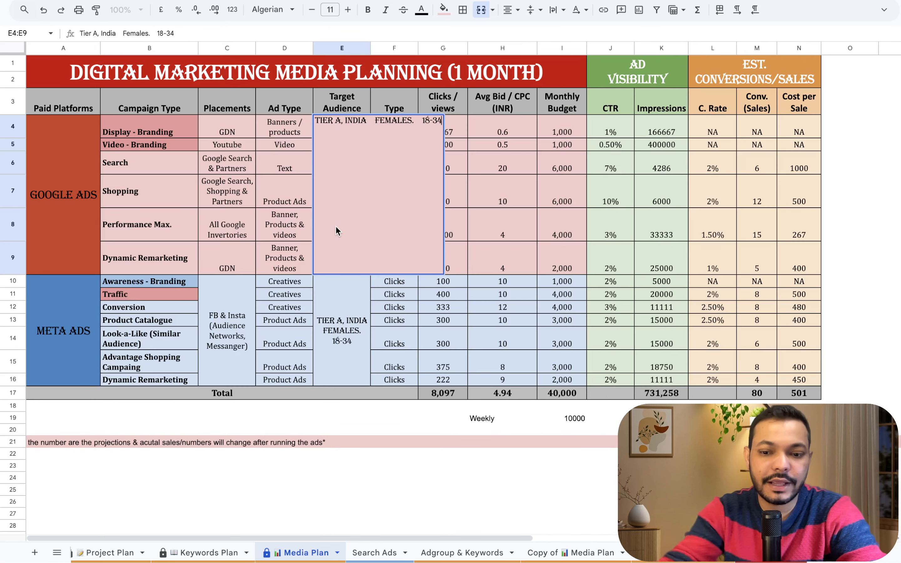
{"action": "type", "text": "; Delhi"}
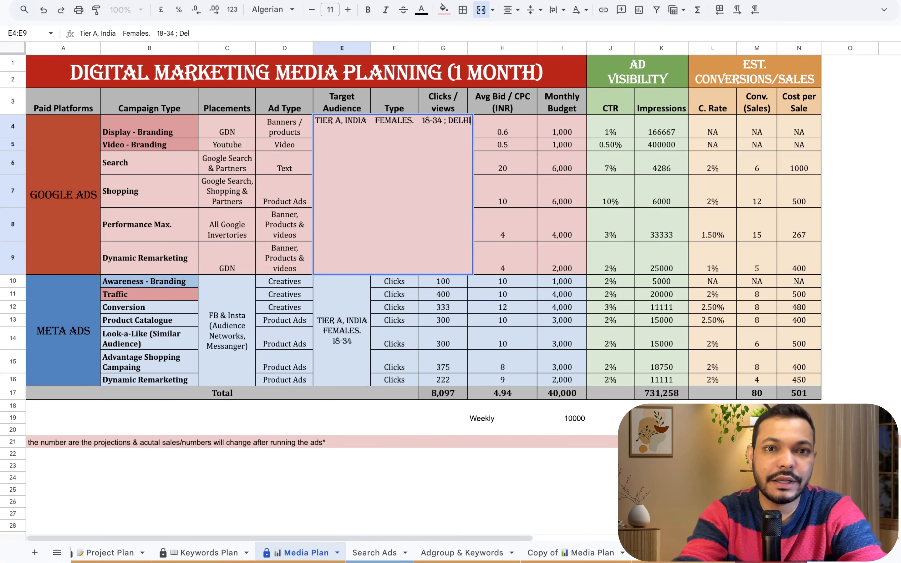
{"action": "key", "text": "Tab"}
{"action": "key", "text": "shift+Tab"}
{"action": "key", "text": "ctrl+Right"}
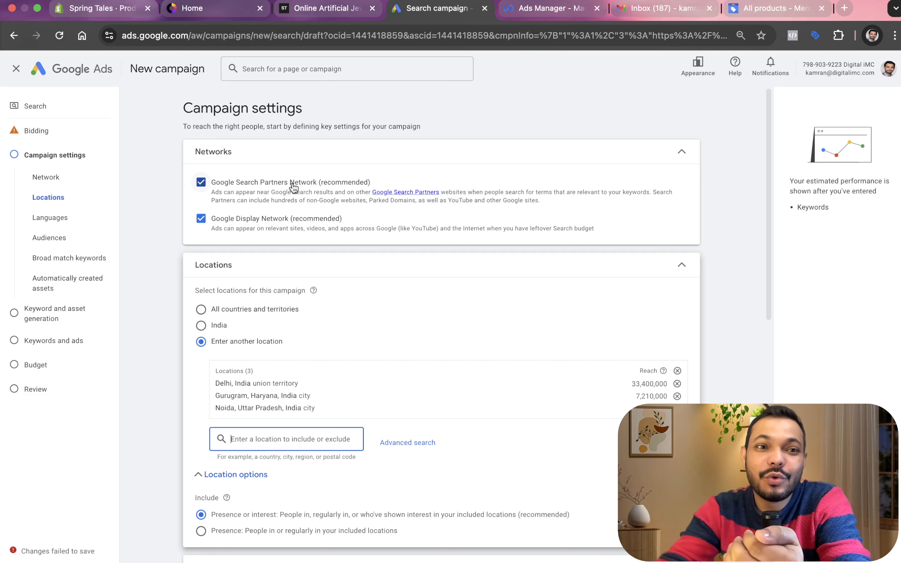
Exclude the Google Search Partners and Display networks, and limit location targeting to Presence: people in or regularly in the included locations
{"action": "left_click", "coordinate": [216, 188]}
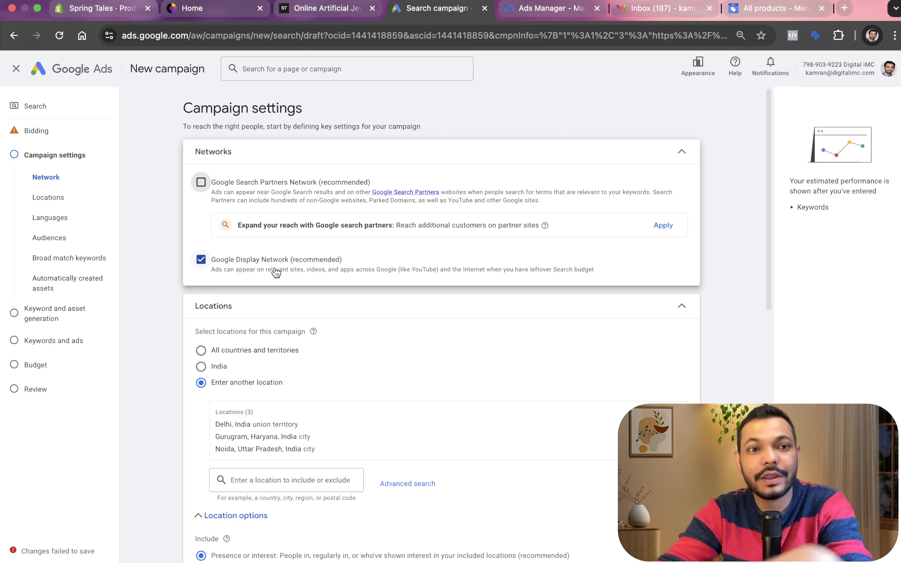
{"action": "left_click", "coordinate": [213, 264]}
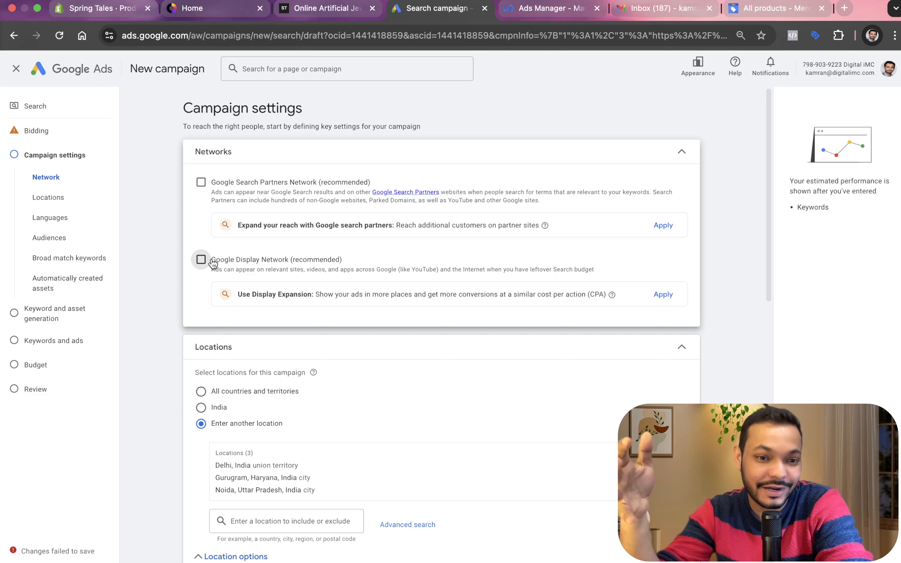
{"action": "scroll", "coordinate": [212, 262], "scroll_direction": "down", "scroll_amount": 5}
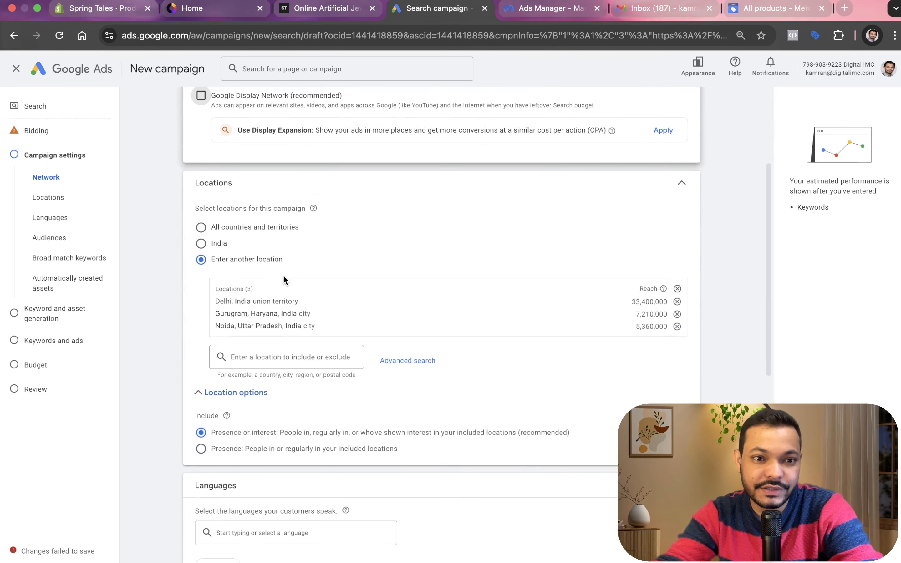
{"action": "scroll", "coordinate": [283, 274], "scroll_direction": "down", "scroll_amount": 2}
{"action": "scroll", "coordinate": [279, 265], "scroll_direction": "down", "scroll_amount": 4}
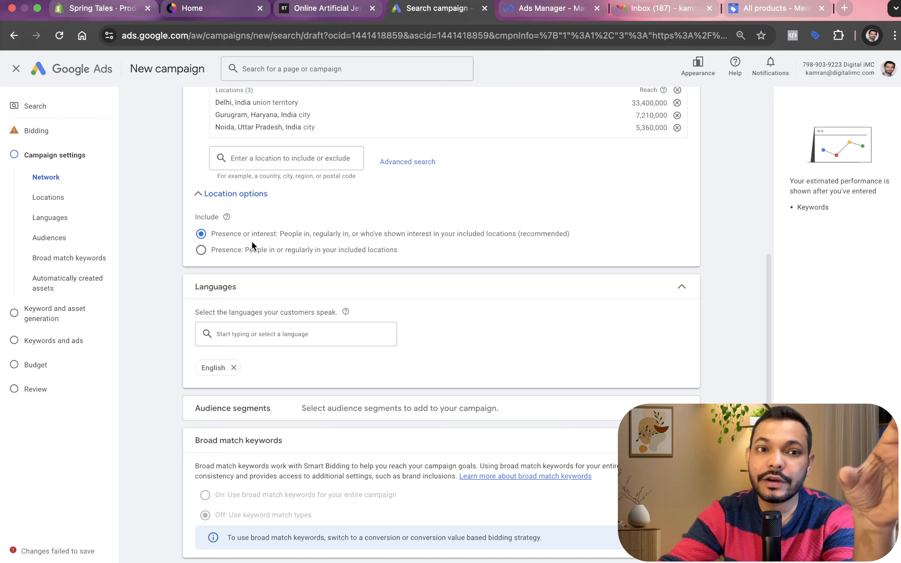
{"action": "scroll", "coordinate": [252, 243], "scroll_direction": "up", "scroll_amount": 1}
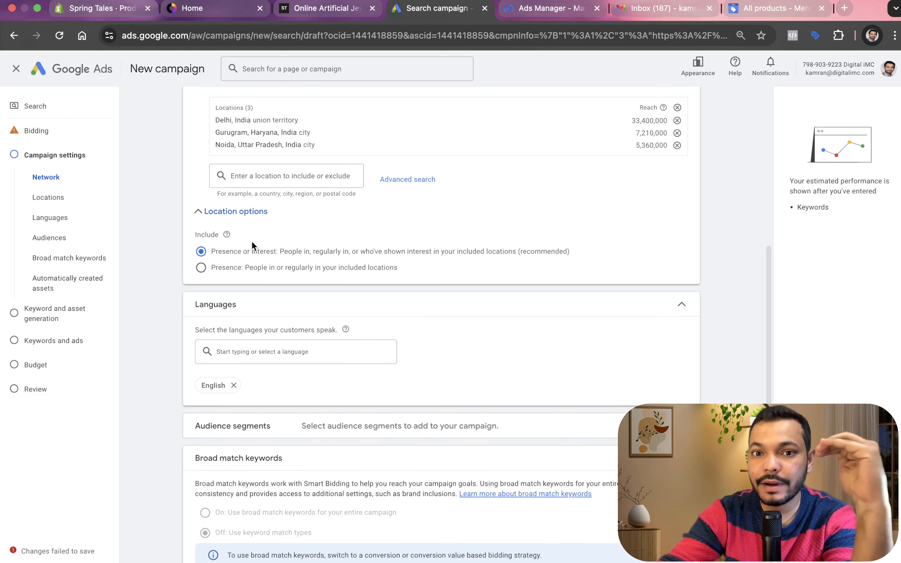
{"action": "scroll", "coordinate": [290, 254], "scroll_direction": "up", "scroll_amount": 3}
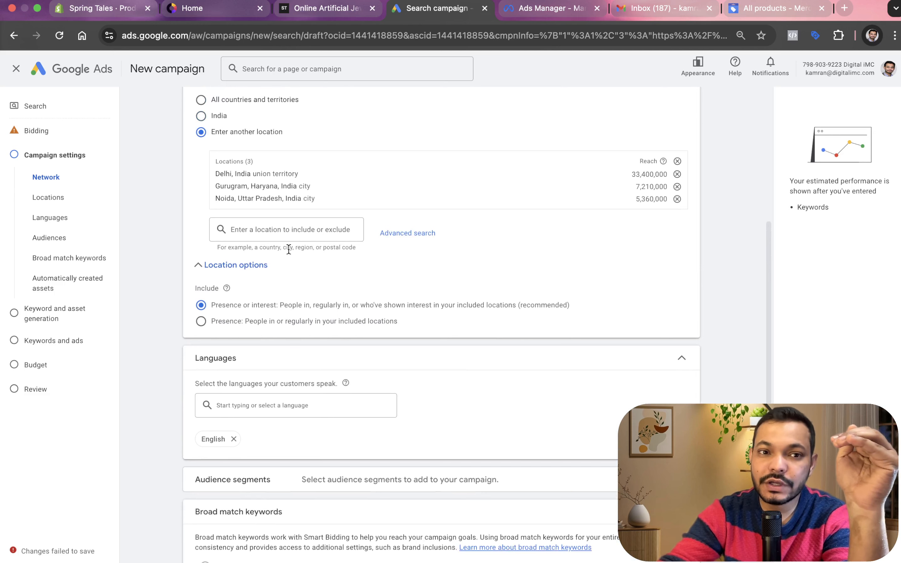
{"action": "scroll", "coordinate": [289, 249], "scroll_direction": "up", "scroll_amount": 2}
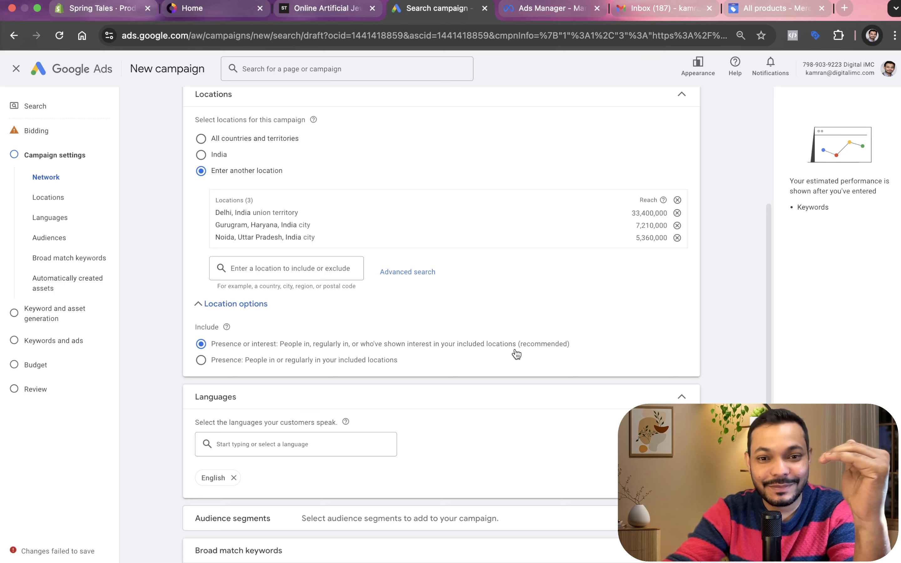
{"action": "left_click", "coordinate": [202, 361]}
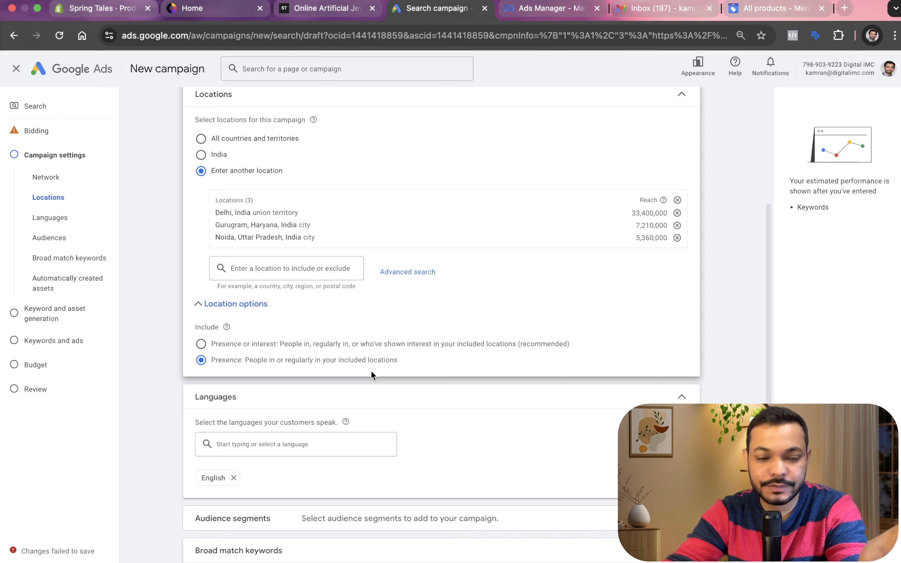
Review the audience segments and the additional campaign settings, and continue to keyword and asset generation
{"action": "scroll", "coordinate": [371, 370], "scroll_direction": "down", "scroll_amount": 5}
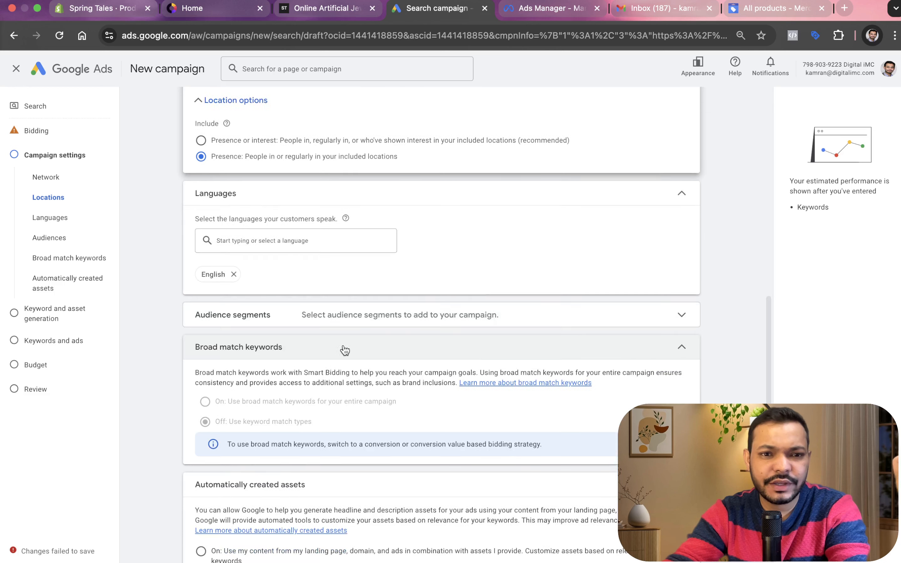
{"action": "left_click", "coordinate": [341, 321]}
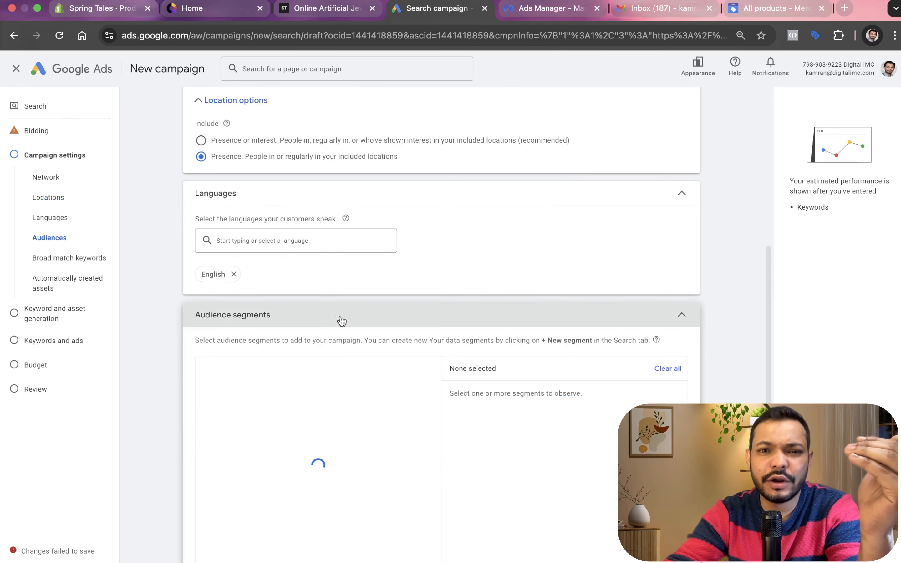
{"action": "left_click", "coordinate": [674, 317]}
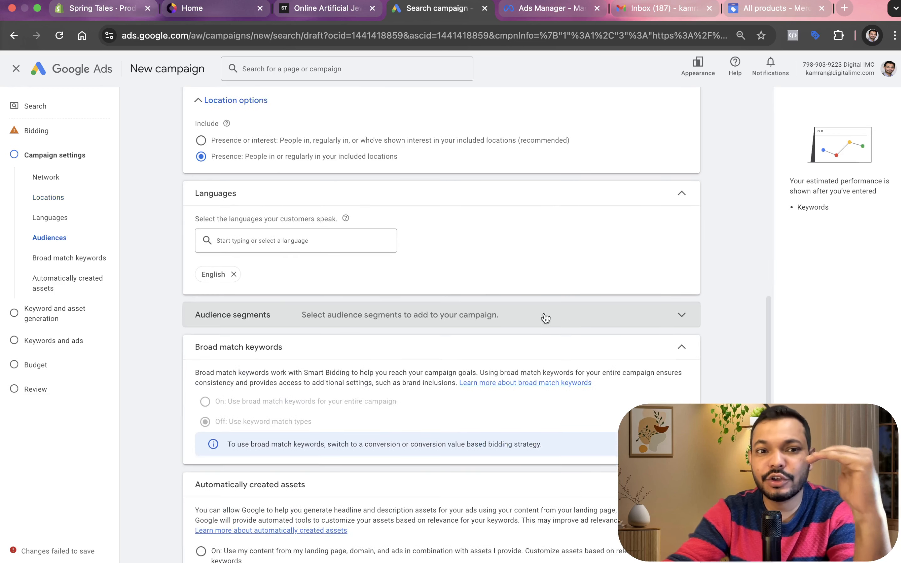
{"action": "scroll", "coordinate": [526, 318], "scroll_direction": "down", "scroll_amount": 3}
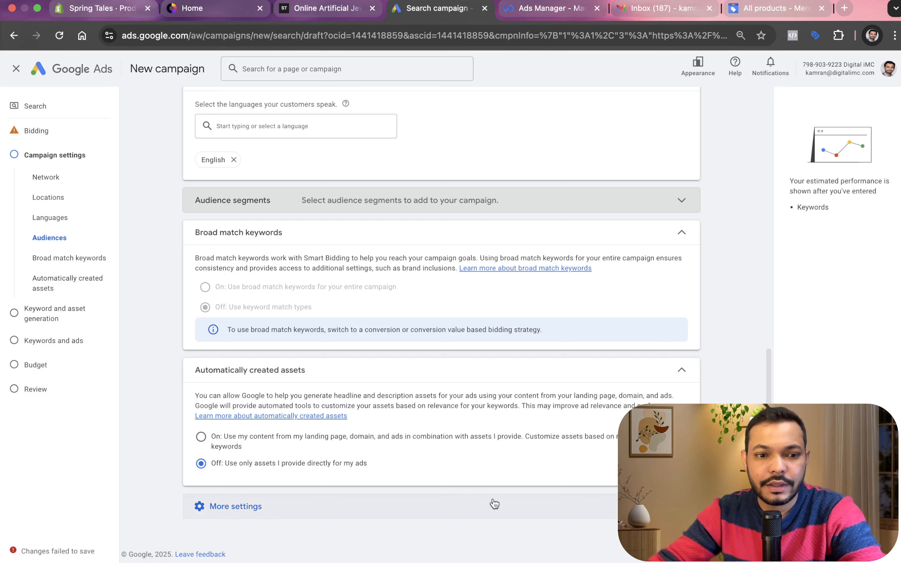
{"action": "left_click", "coordinate": [467, 503]}
{"action": "scroll", "coordinate": [447, 484], "scroll_direction": "down", "scroll_amount": 3}
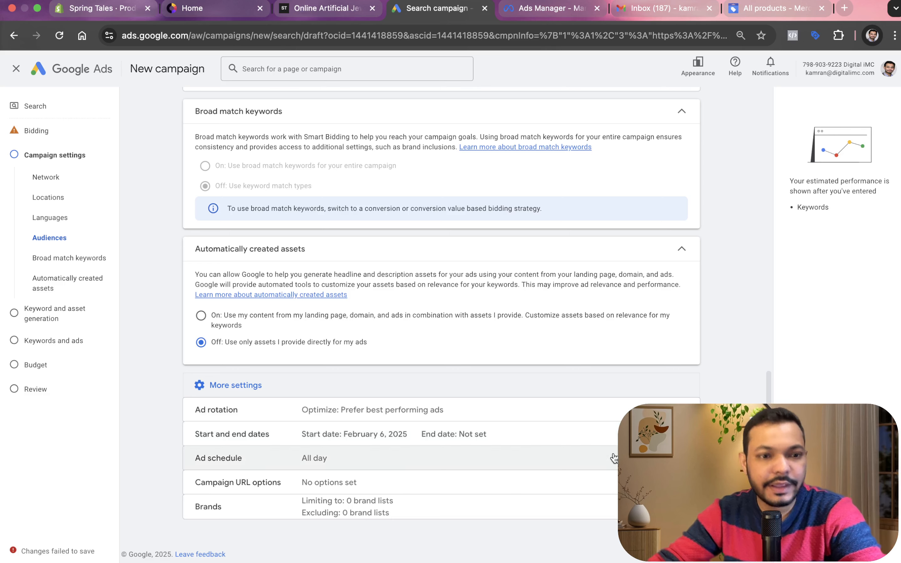
{"action": "left_click", "coordinate": [684, 538]}
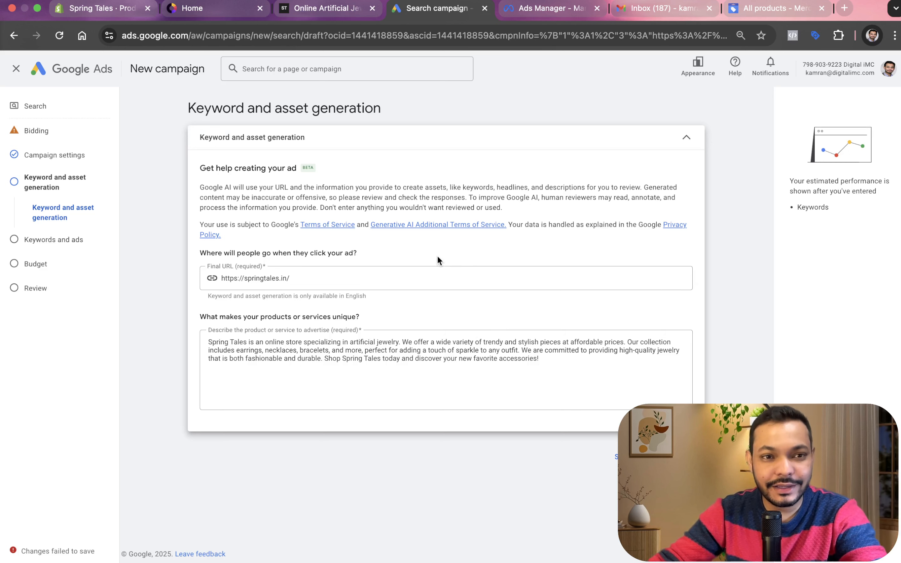
Skip the AI keyword and asset generation and delete all suggested keywords from Ad group 1
{"action": "left_click", "coordinate": [616, 455]}
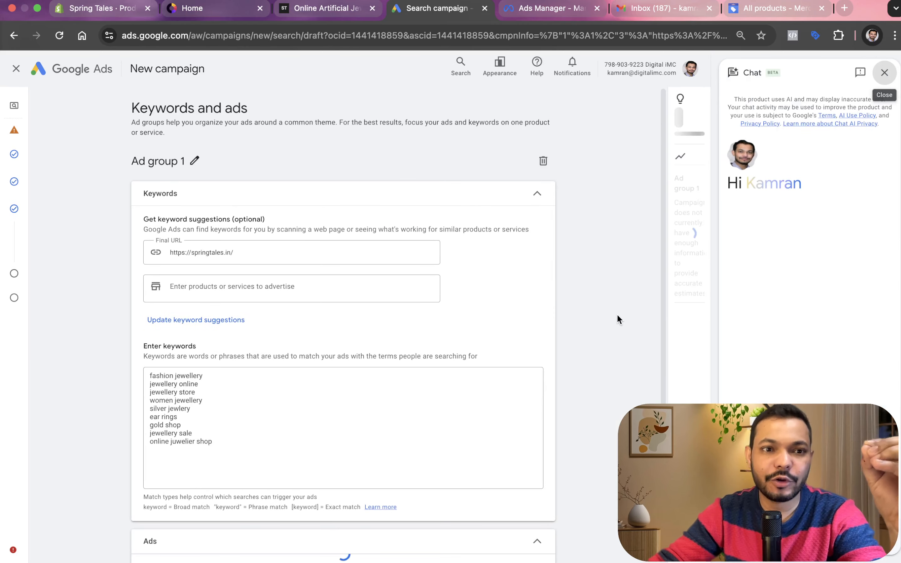
{"action": "scroll", "coordinate": [336, 313], "scroll_direction": "down", "scroll_amount": 2}
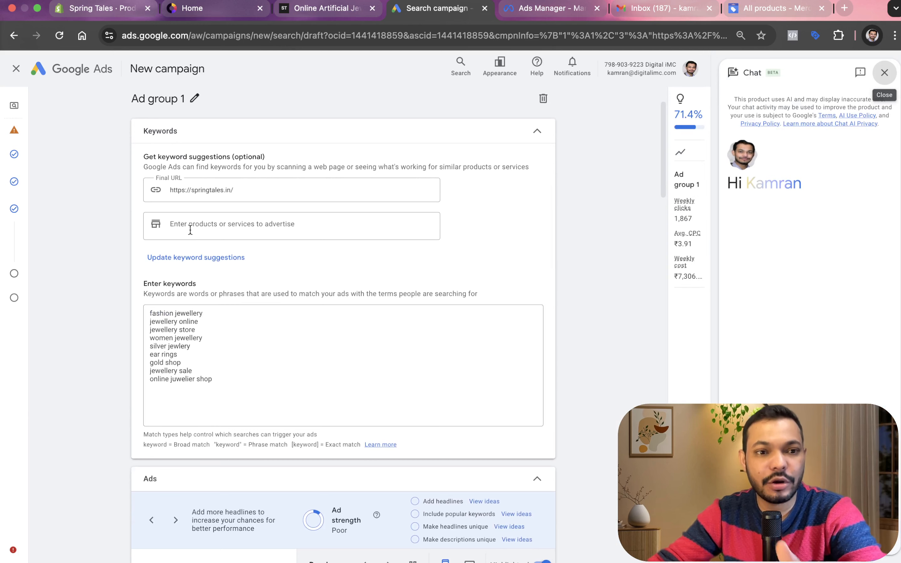
{"action": "left_click_drag", "start_coordinate": [223, 387], "coordinate": [57, 286]}
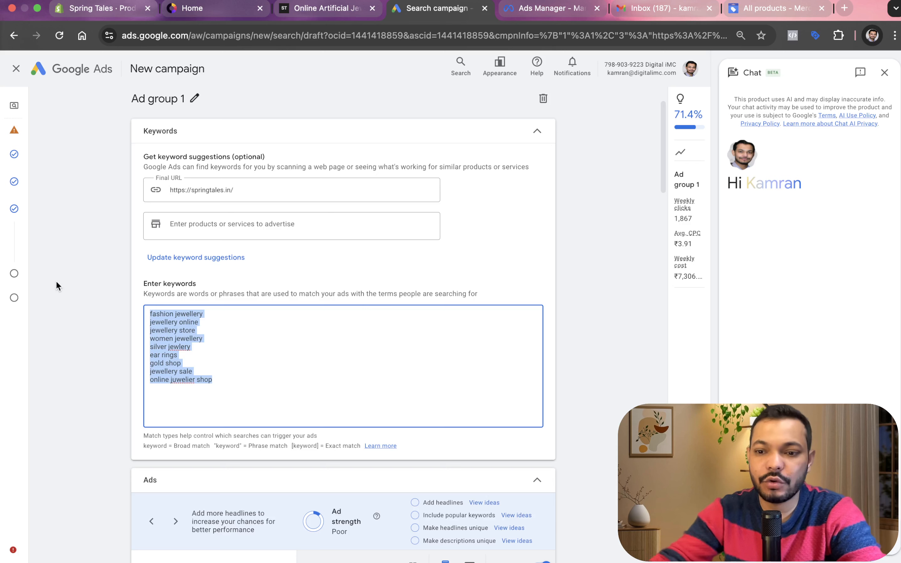
{"action": "key", "text": "BackSpace"}
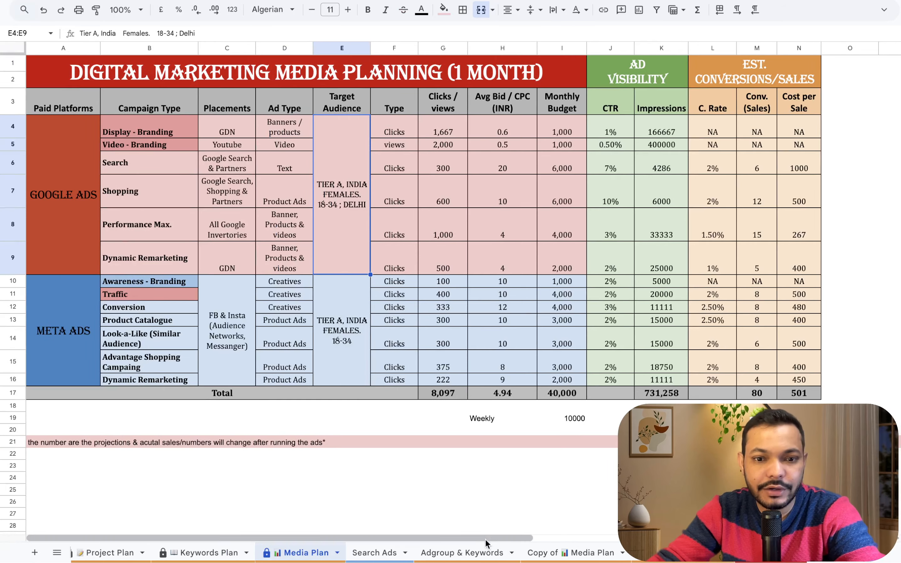
Copy the eight Generic Groups keywords from the Adgroup & Keywords sheet and paste them as the keywords of Ad group 1 in Google Ads
{"action": "left_click", "coordinate": [480, 553]}
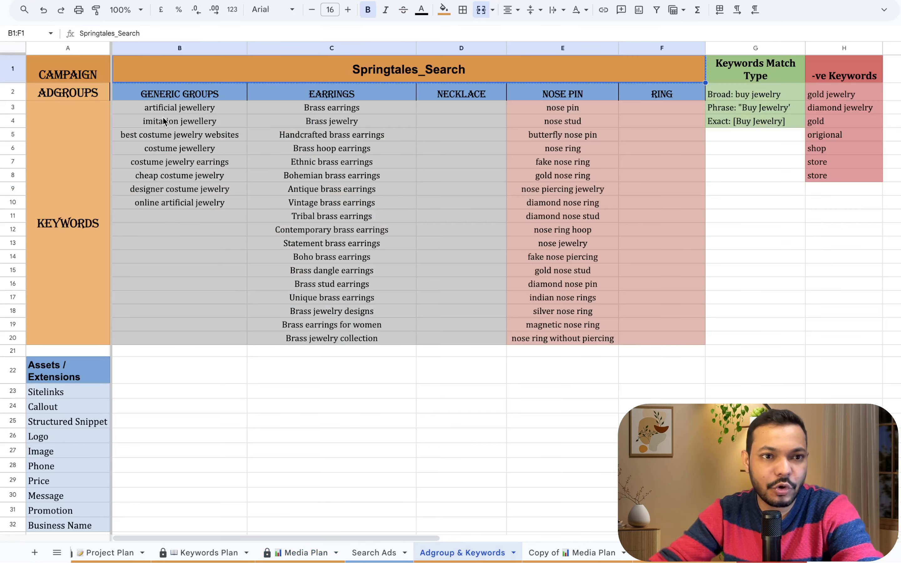
{"action": "left_click_drag", "start_coordinate": [164, 108], "coordinate": [164, 204]}
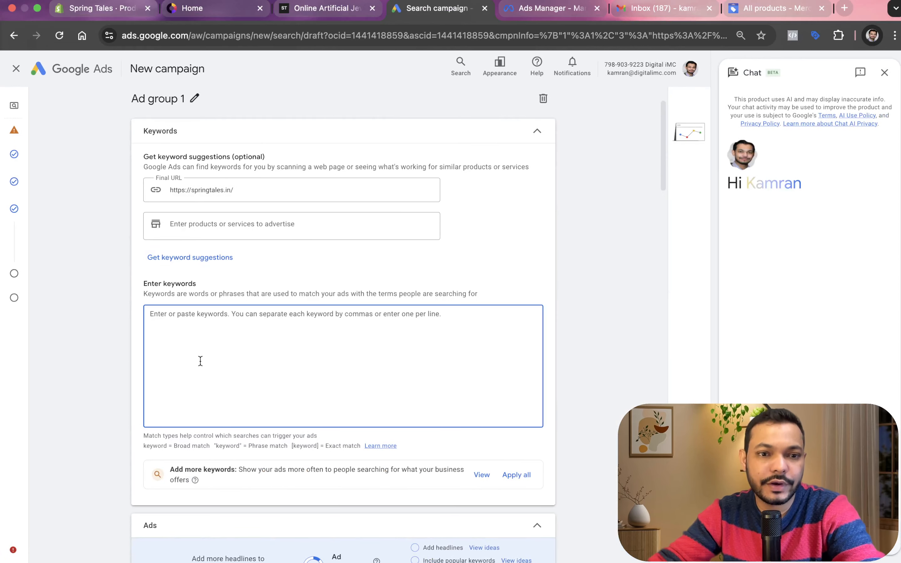
{"action": "type", "text": "Springtales_Search"}
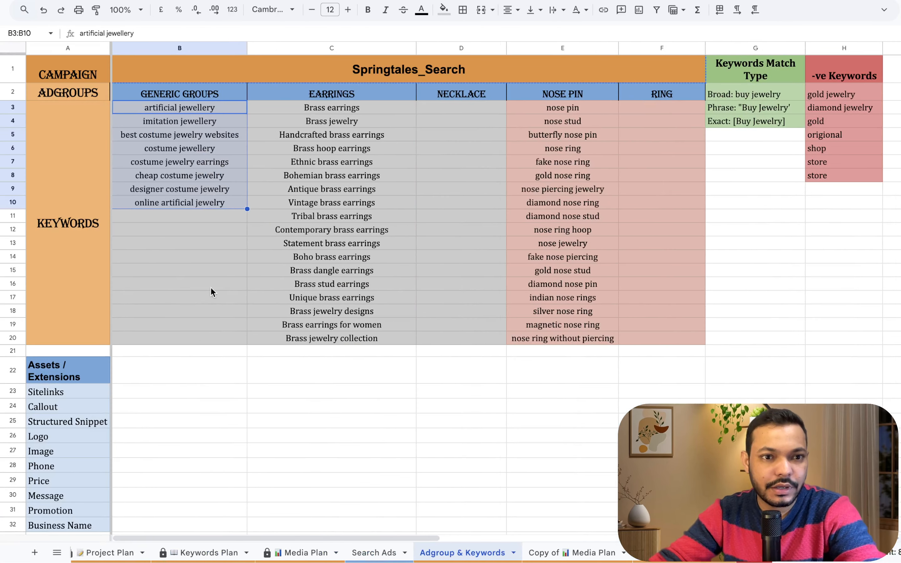
{"action": "left_click", "coordinate": [208, 257]}
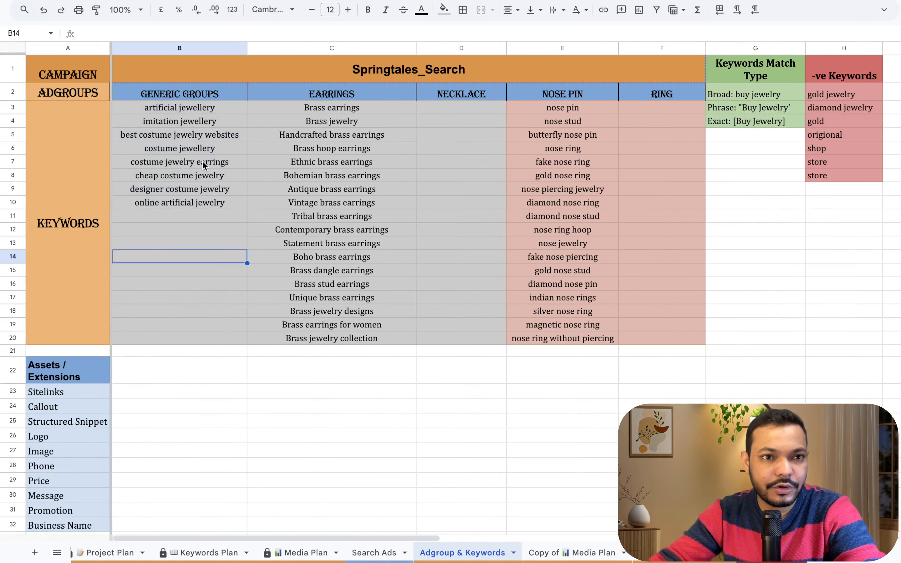
{"action": "left_click_drag", "start_coordinate": [206, 114], "coordinate": [212, 207]}
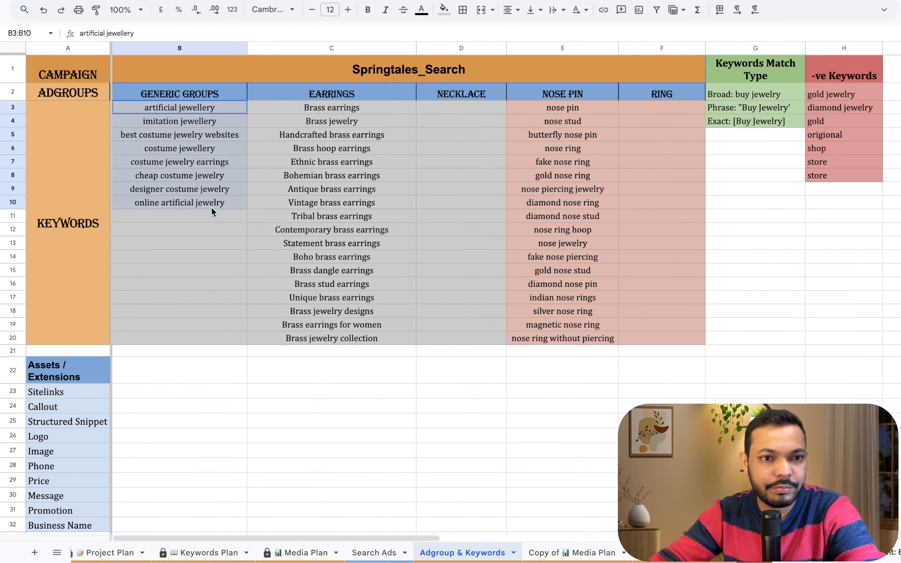
{"action": "key", "text": "super+c"}
{"action": "key", "text": "ctrl+Right"}
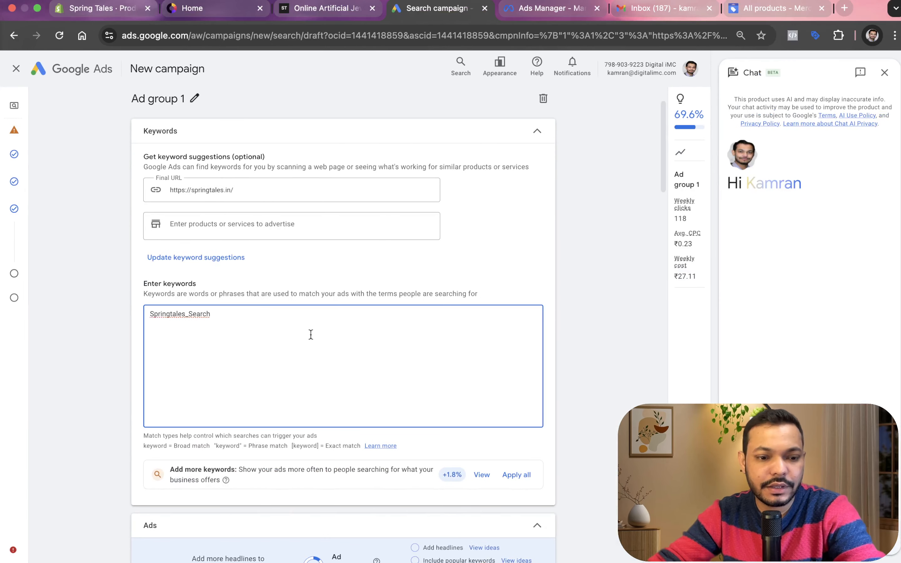
{"action": "key", "text": "super+a"}
{"action": "key", "text": "super+v"}
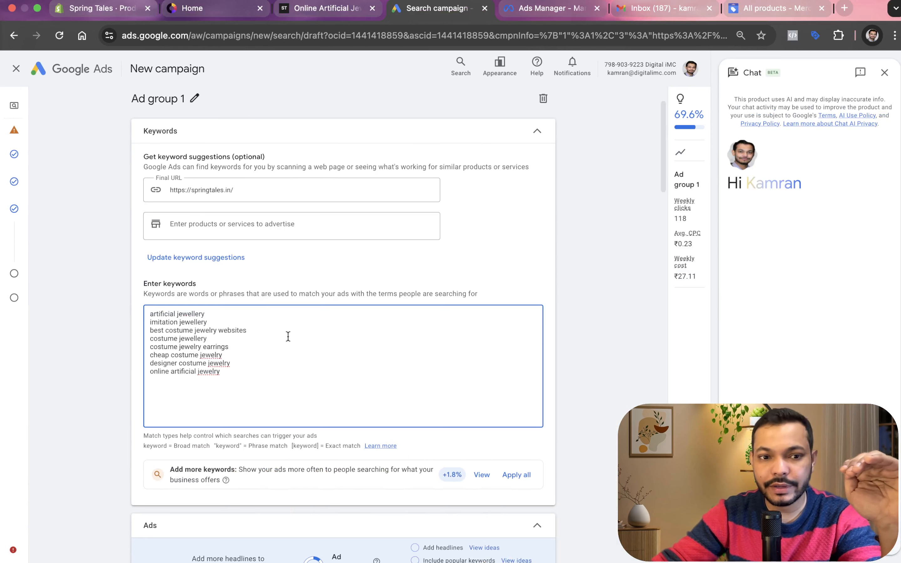
Review the ad's final URL, display path, calls, headlines, descriptions, images, business name, logo and sitelinks sections, collapsing the Calls section
{"action": "scroll", "coordinate": [288, 336], "scroll_direction": "down", "scroll_amount": 3}
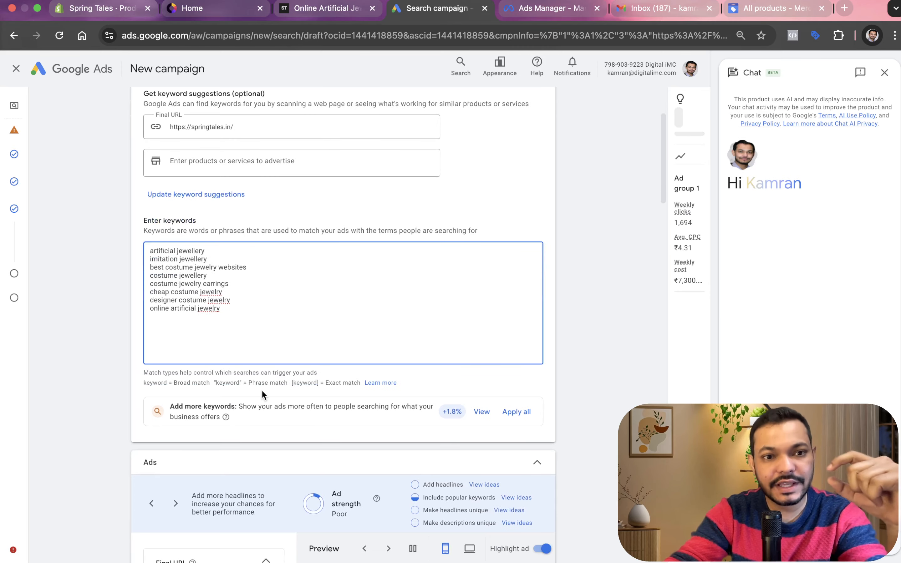
{"action": "scroll", "coordinate": [262, 389], "scroll_direction": "down", "scroll_amount": 3}
{"action": "scroll", "coordinate": [262, 390], "scroll_direction": "down", "scroll_amount": 10}
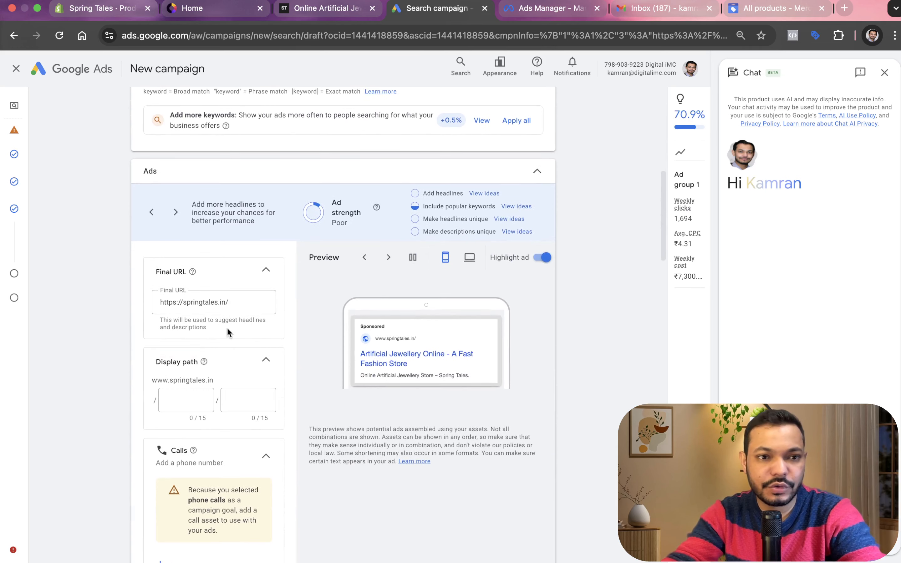
{"action": "scroll", "coordinate": [227, 326], "scroll_direction": "down", "scroll_amount": 6}
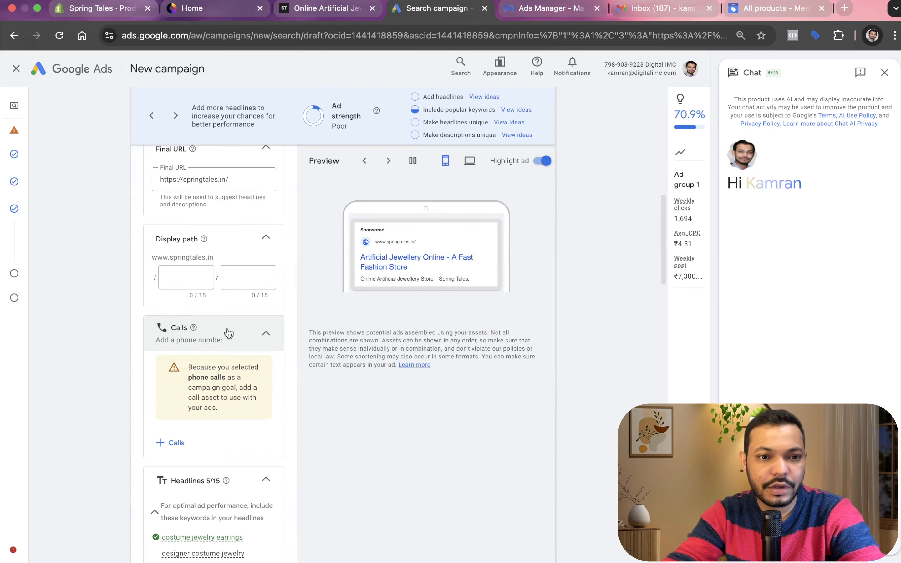
{"action": "left_click", "coordinate": [265, 329]}
{"action": "scroll", "coordinate": [238, 325], "scroll_direction": "up", "scroll_amount": 6}
{"action": "scroll", "coordinate": [237, 325], "scroll_direction": "down", "scroll_amount": 20}
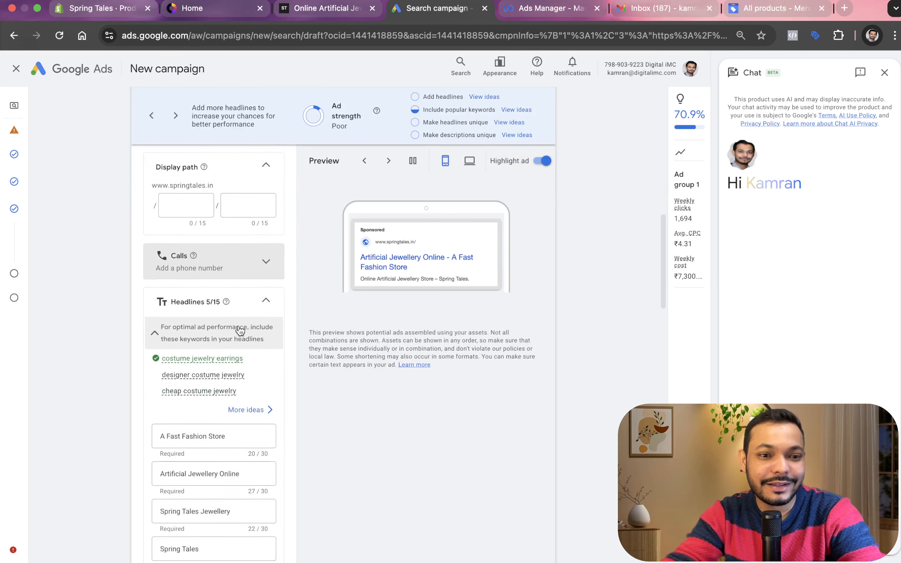
{"action": "scroll", "coordinate": [238, 325], "scroll_direction": "down", "scroll_amount": 20}
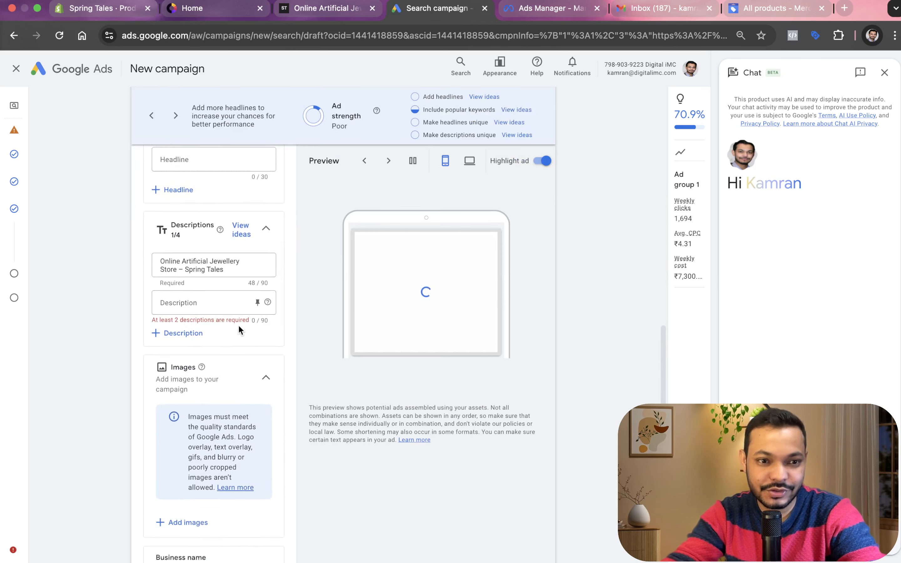
{"action": "scroll", "coordinate": [239, 330], "scroll_direction": "down", "scroll_amount": 17}
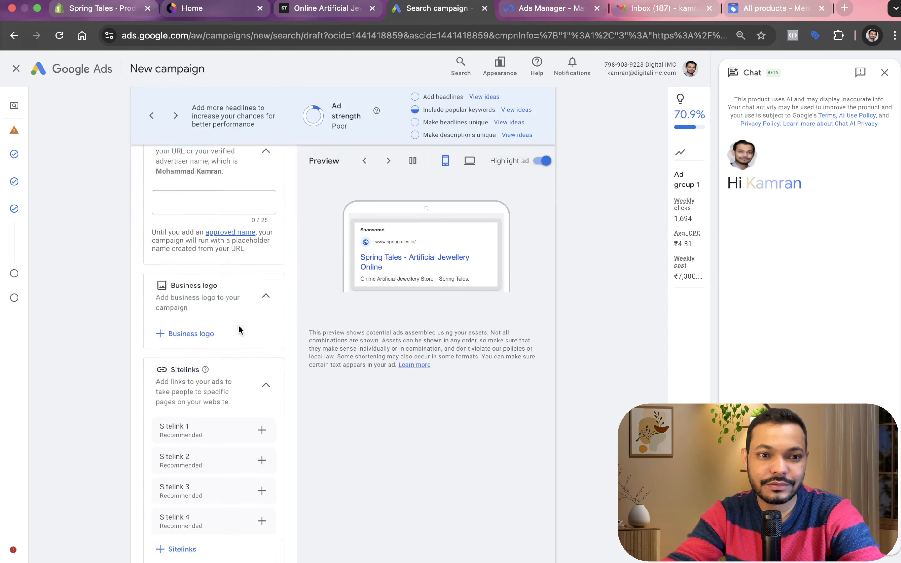
{"action": "scroll", "coordinate": [240, 330], "scroll_direction": "up", "scroll_amount": 20}
{"action": "scroll", "coordinate": [240, 330], "scroll_direction": "up", "scroll_amount": 15}
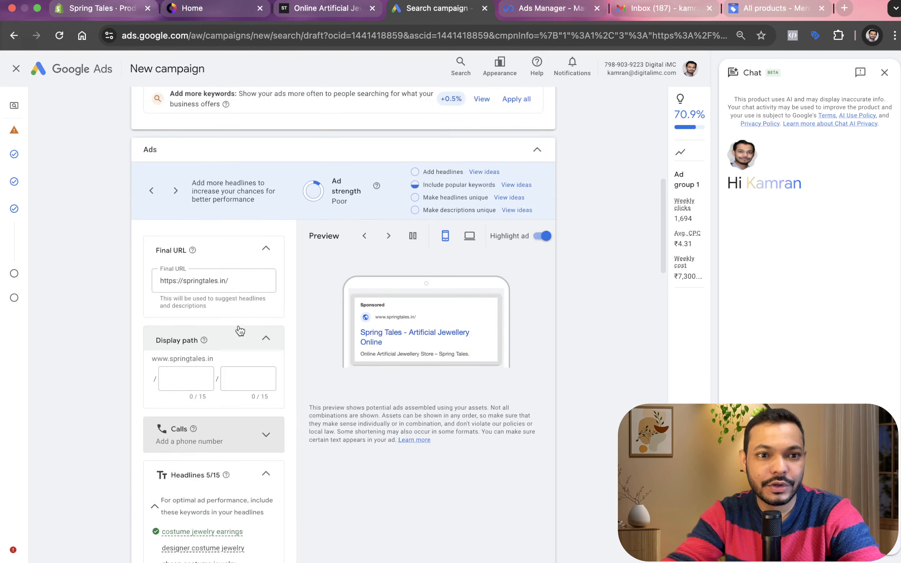
{"action": "scroll", "coordinate": [213, 384], "scroll_direction": "down", "scroll_amount": 6}
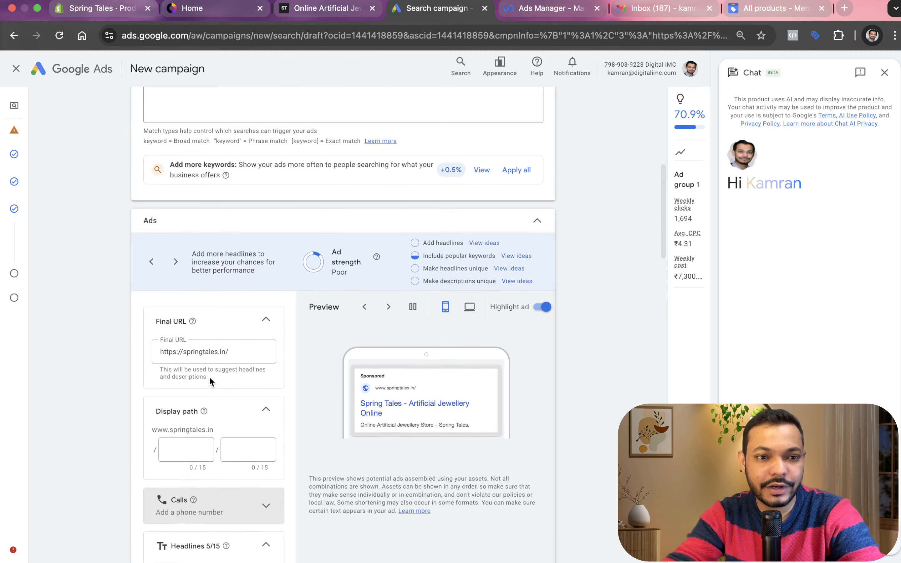
Open the Search Ads sheet in the planning spreadsheet and set the first ad's Path 2 display URL in cell P3 to "Jewelry"
{"action": "key", "text": "ctrl+Left"}
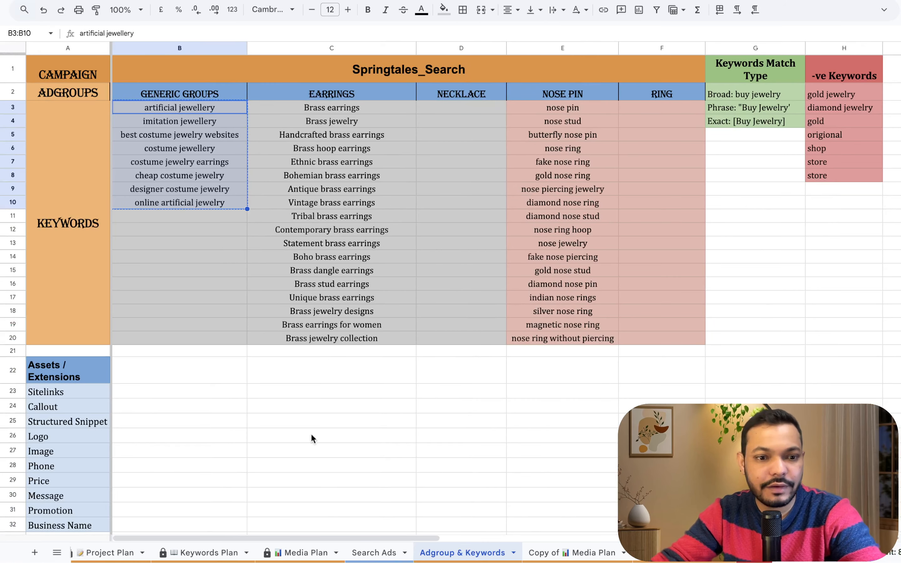
{"action": "left_click", "coordinate": [57, 552]}
{"action": "scroll", "coordinate": [108, 458], "scroll_direction": "up", "scroll_amount": 5}
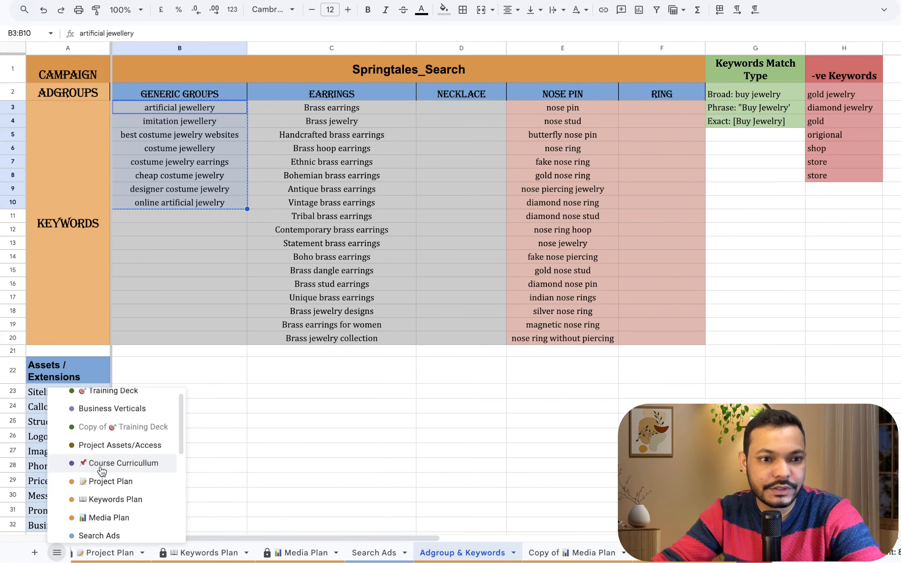
{"action": "scroll", "coordinate": [115, 452], "scroll_direction": "down", "scroll_amount": 5}
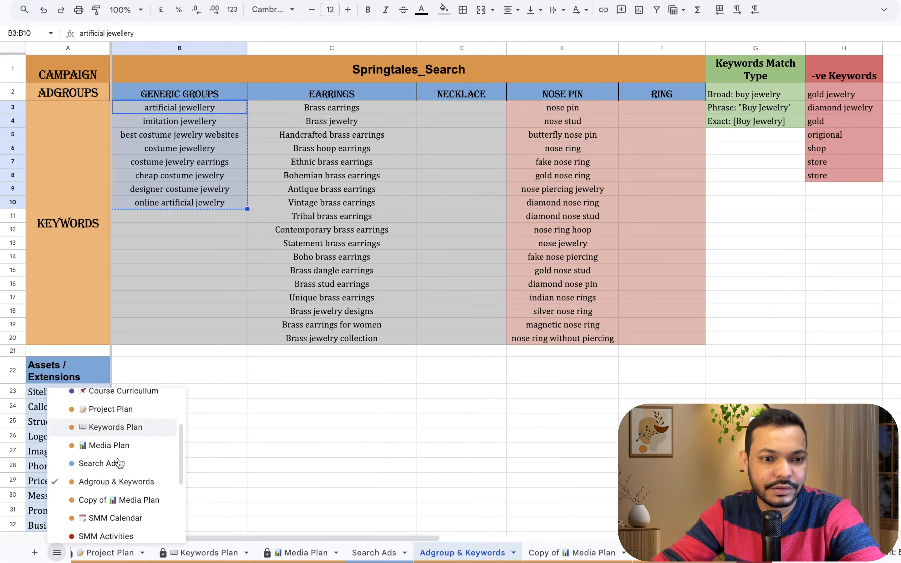
{"action": "scroll", "coordinate": [119, 463], "scroll_direction": "down", "scroll_amount": 1}
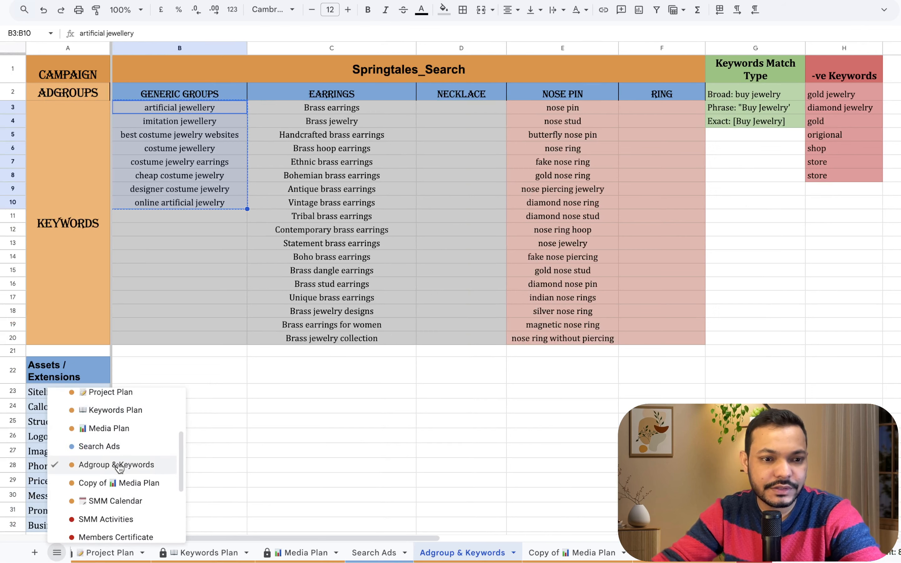
{"action": "left_click", "coordinate": [115, 452]}
{"action": "scroll", "coordinate": [663, 311], "scroll_direction": "right", "scroll_amount": 5}
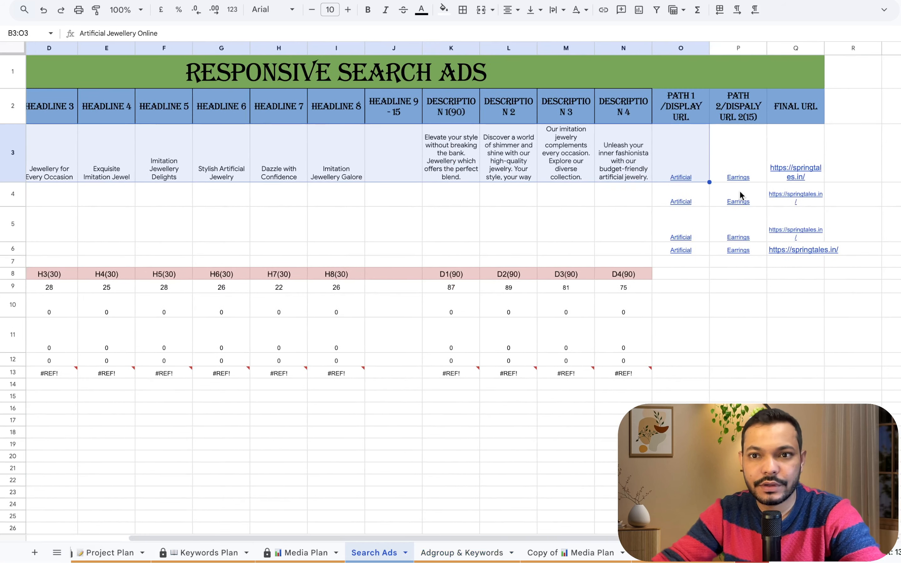
{"action": "key", "text": "ctrl+c"}
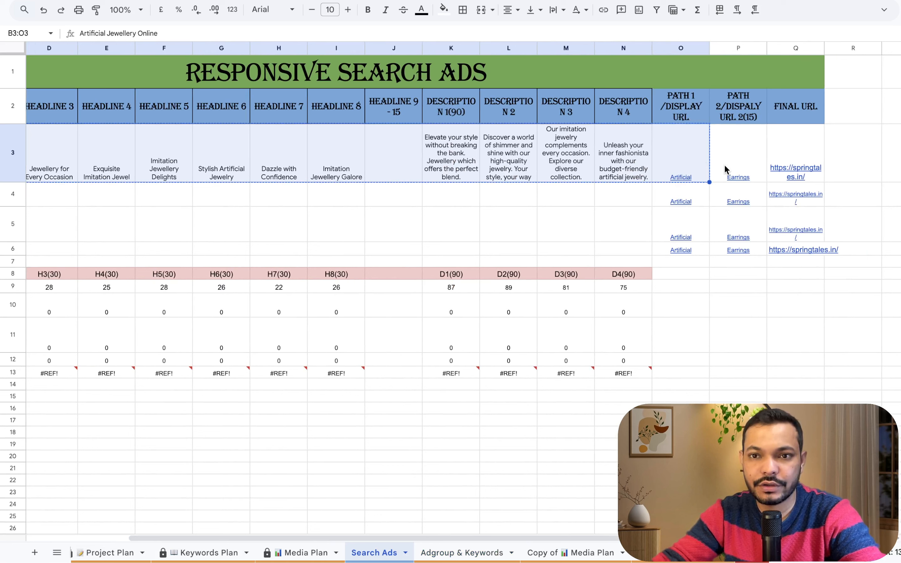
{"action": "left_click", "coordinate": [744, 176]}
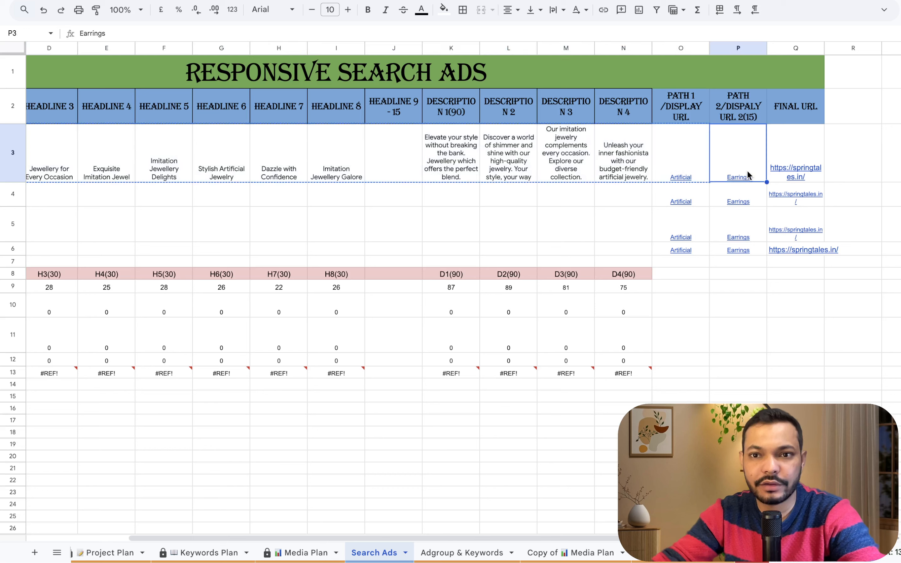
{"action": "type", "text": "Jewelry"}
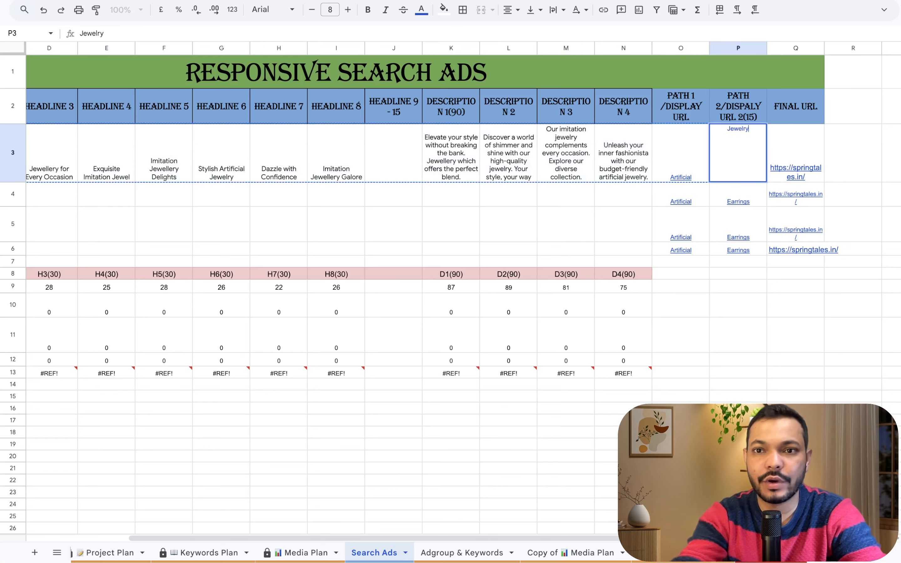
{"action": "key", "text": "ctrl+Return"}
Copy "Artificial" and "Jewelry" from the Search Ads sheet into the two display path fields of the ad in Google Ads
{"action": "key", "text": "Left"}
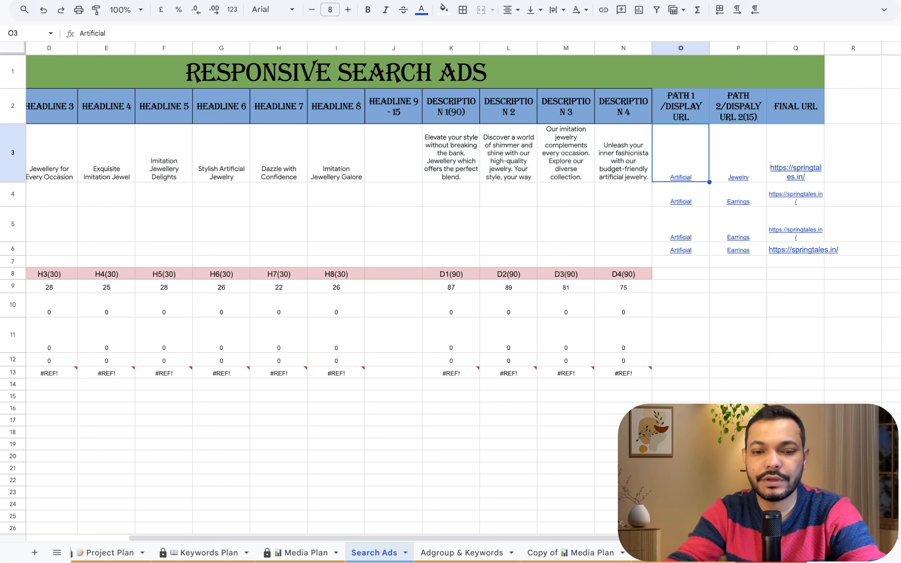
{"action": "key", "text": "super+c"}
{"action": "key", "text": "ctrl+Right"}
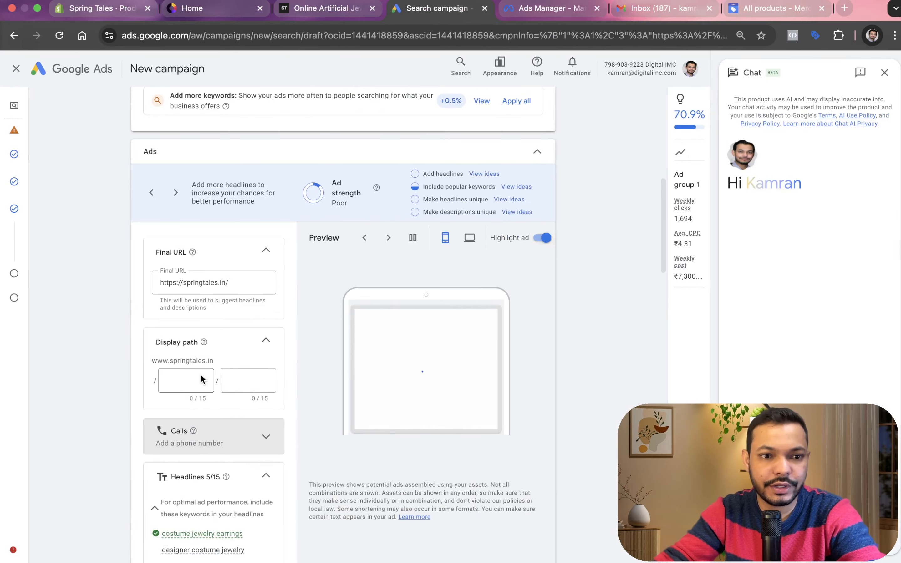
{"action": "left_click", "coordinate": [199, 374]}
{"action": "key", "text": "super+v"}
{"action": "left_click", "coordinate": [235, 380]}
{"action": "key", "text": "ctrl+Left"}
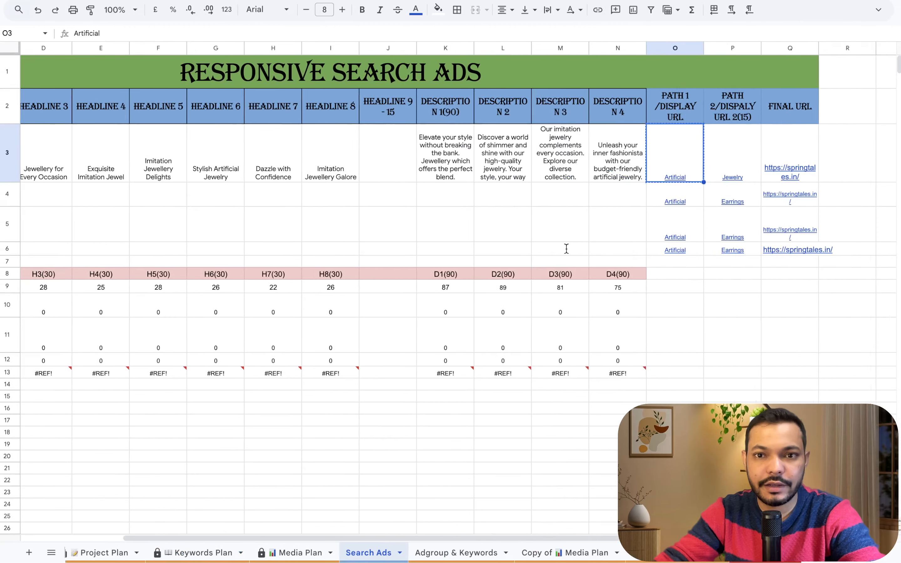
{"action": "left_click", "coordinate": [722, 167]}
{"action": "key", "text": "super+c"}
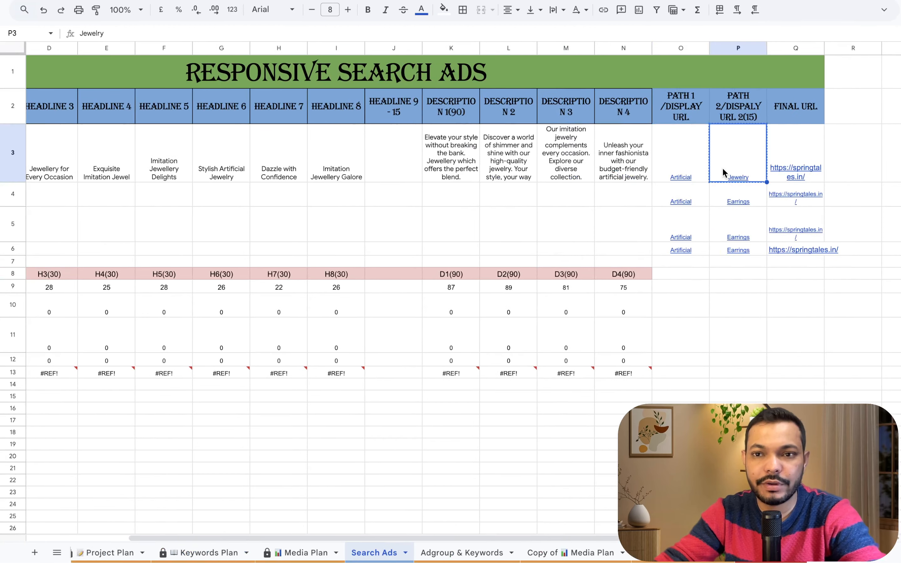
{"action": "key", "text": "ctrl+Right"}
{"action": "key", "text": "super+v"}
Check the ad's Calls section, collapse it again and close the Chat assistant
{"action": "scroll", "coordinate": [258, 371], "scroll_direction": "down", "scroll_amount": 5}
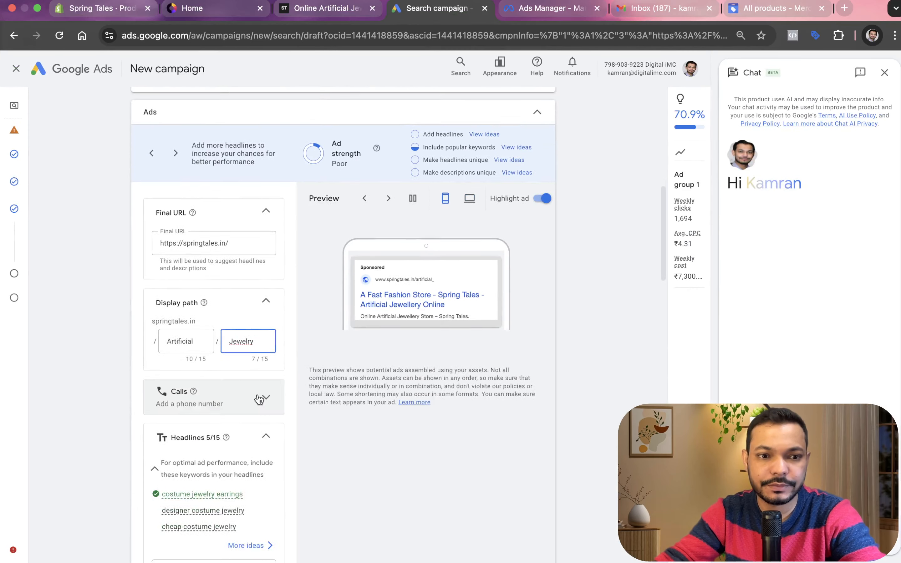
{"action": "left_click", "coordinate": [269, 289]}
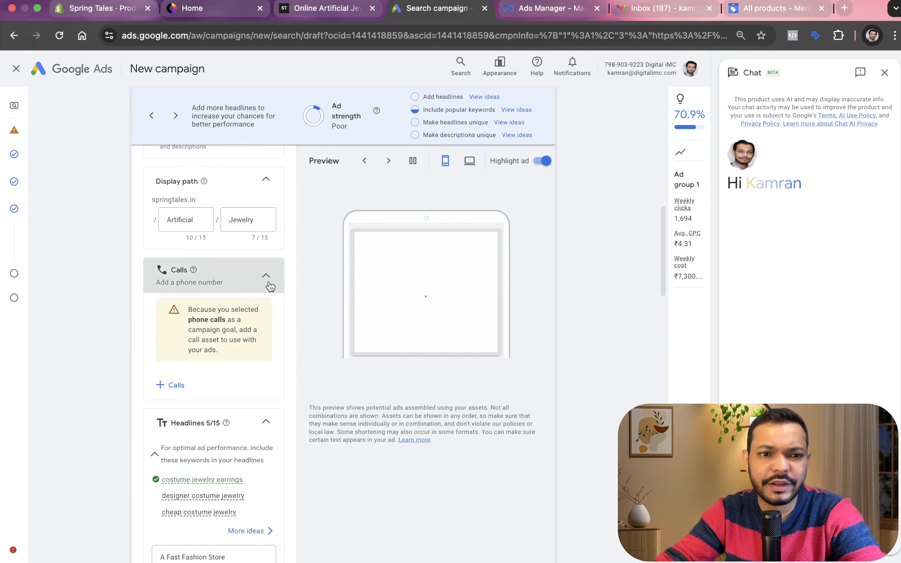
{"action": "left_click", "coordinate": [270, 287]}
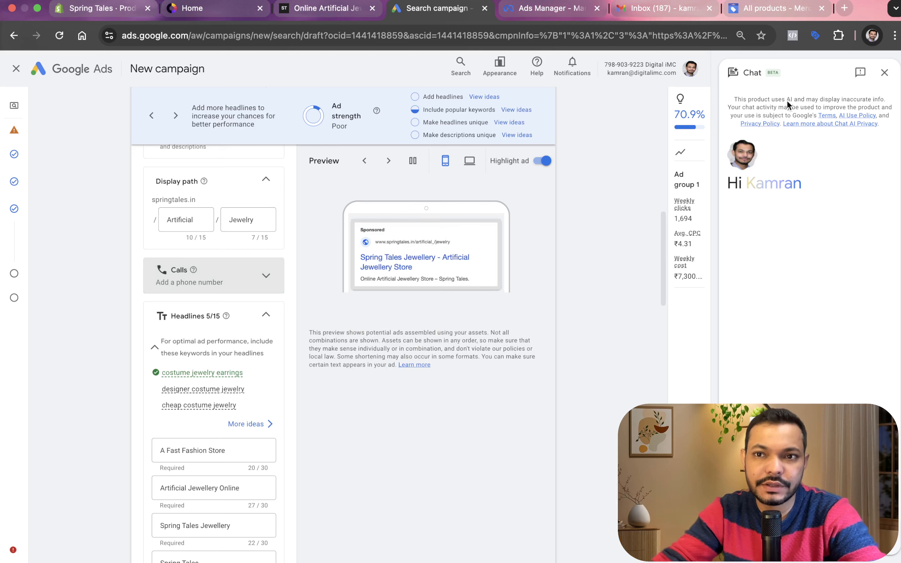
{"action": "left_click", "coordinate": [884, 72]}
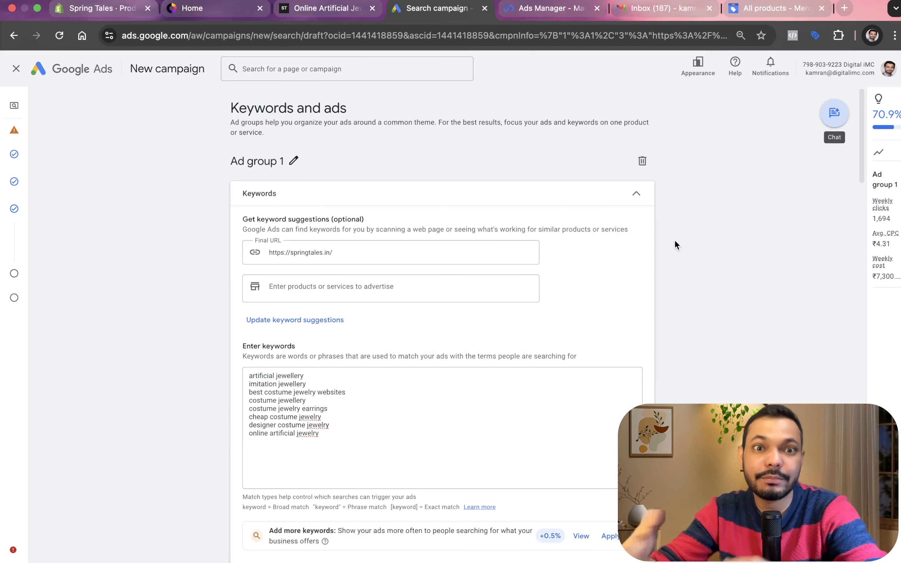
Switch to the springtales.in store and view the product page of the 3D Red Cherry Drop Earrings
{"action": "left_click", "coordinate": [356, 15]}
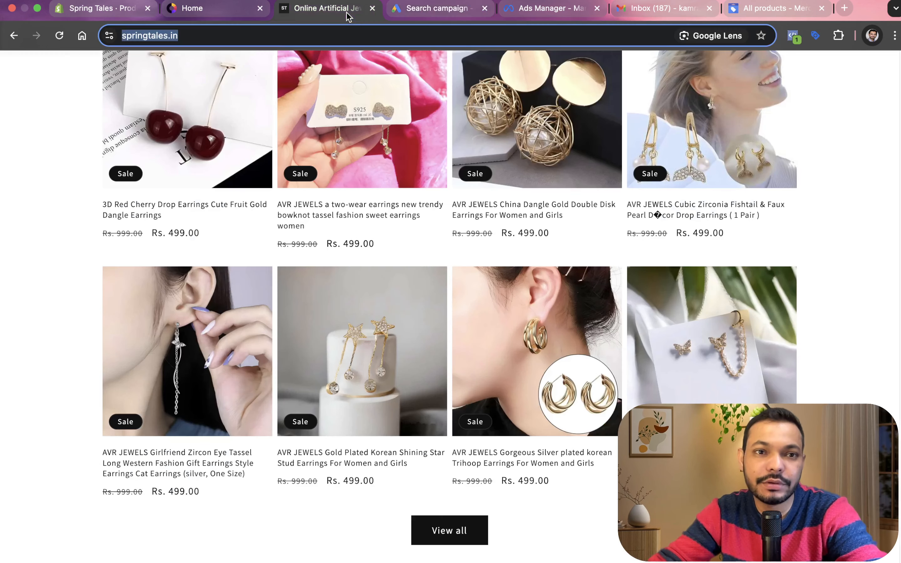
{"action": "scroll", "coordinate": [410, 261], "scroll_direction": "up", "scroll_amount": 15}
{"action": "scroll", "coordinate": [428, 287], "scroll_direction": "down", "scroll_amount": 10}
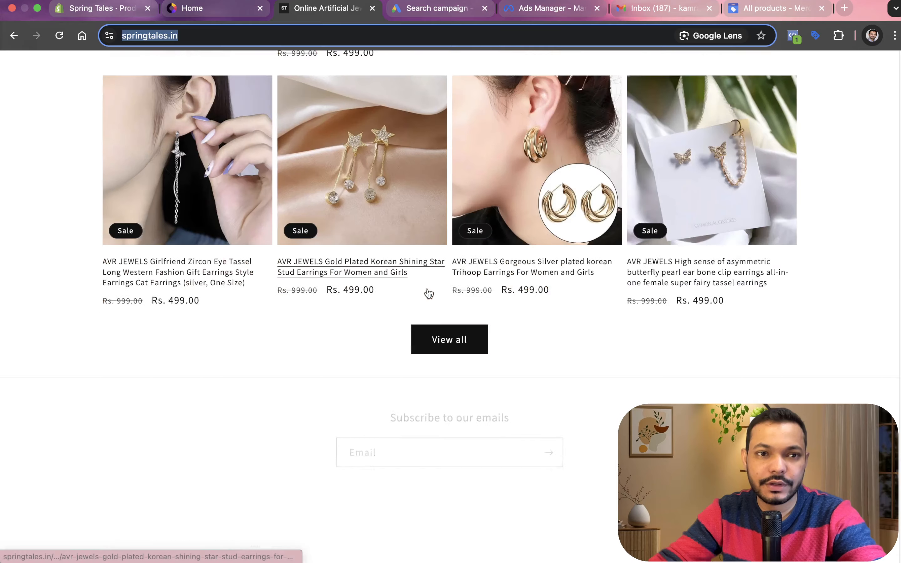
{"action": "scroll", "coordinate": [428, 287], "scroll_direction": "up", "scroll_amount": 6}
{"action": "left_click", "coordinate": [434, 288]}
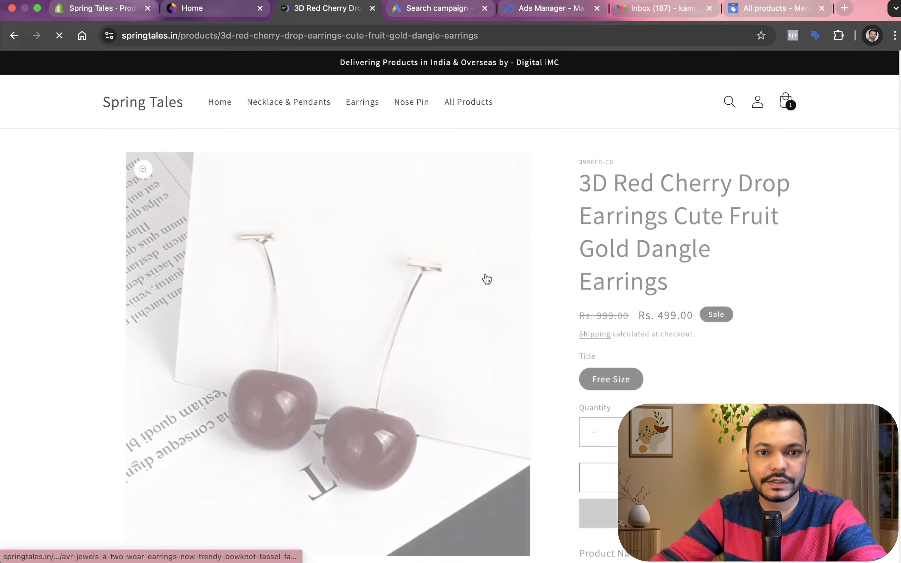
{"action": "scroll", "coordinate": [525, 286], "scroll_direction": "down", "scroll_amount": 2}
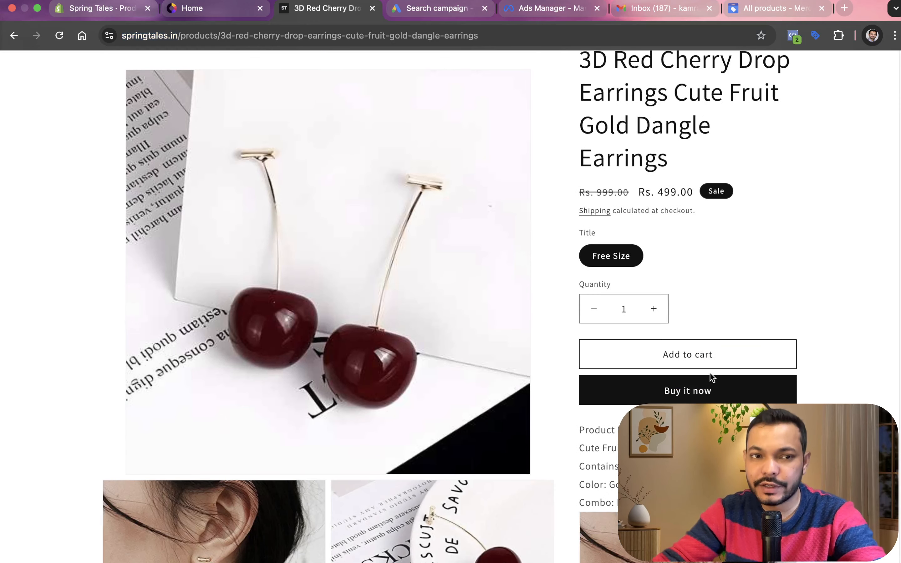
Return to the Google Ads campaign and replace headlines 1 and 2 with "Artificial Jewellery Online" and "Affordable Imitation Jewelry" copied from the Search Ads sheet
{"action": "left_click", "coordinate": [411, 14]}
{"action": "scroll", "coordinate": [368, 334], "scroll_direction": "down", "scroll_amount": 10}
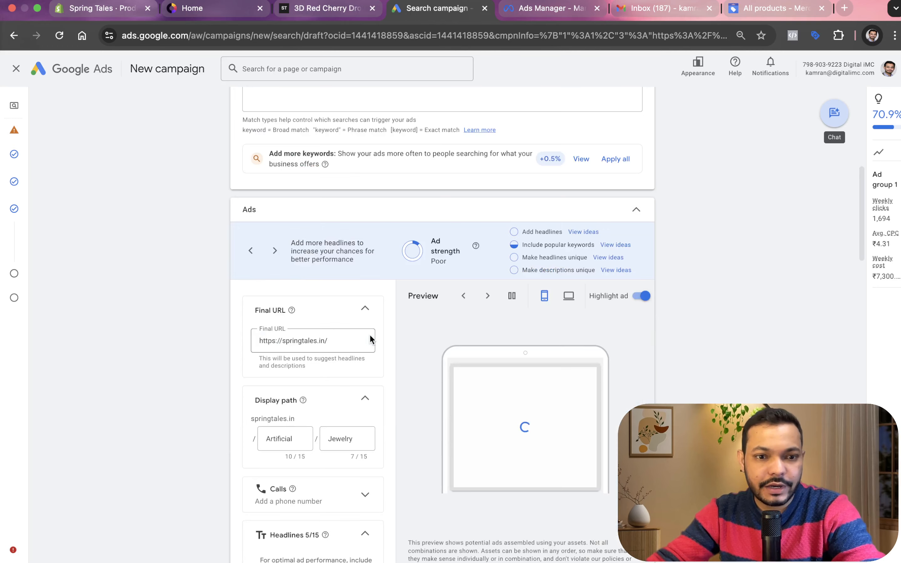
{"action": "scroll", "coordinate": [370, 335], "scroll_direction": "down", "scroll_amount": 10}
{"action": "scroll", "coordinate": [337, 283], "scroll_direction": "up", "scroll_amount": 5}
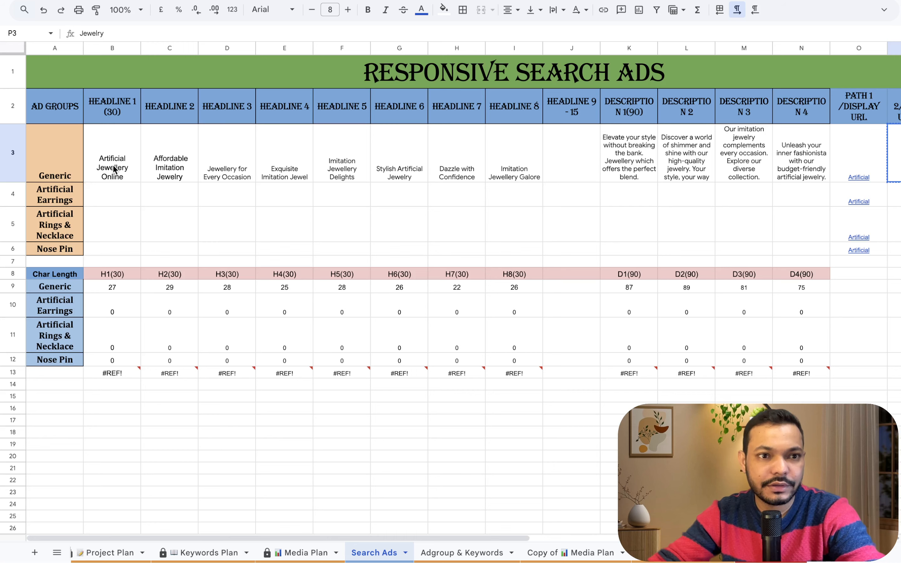
{"action": "left_click", "coordinate": [113, 170]}
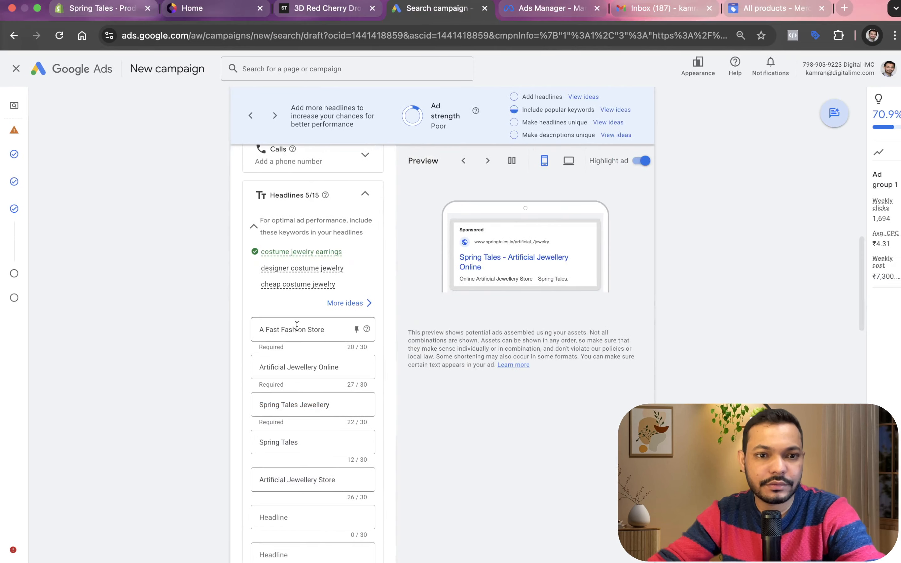
{"action": "double_click", "coordinate": [297, 329]}
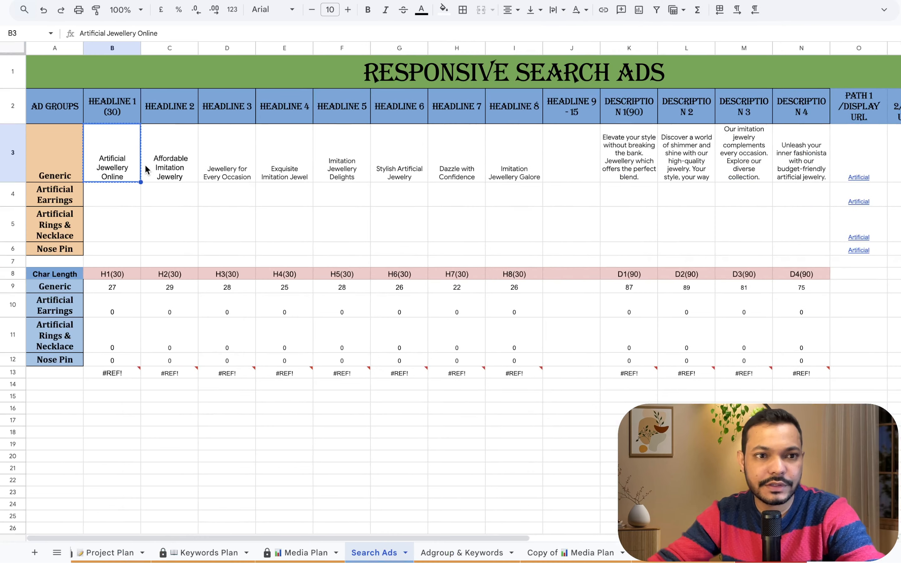
{"action": "left_click", "coordinate": [158, 172]}
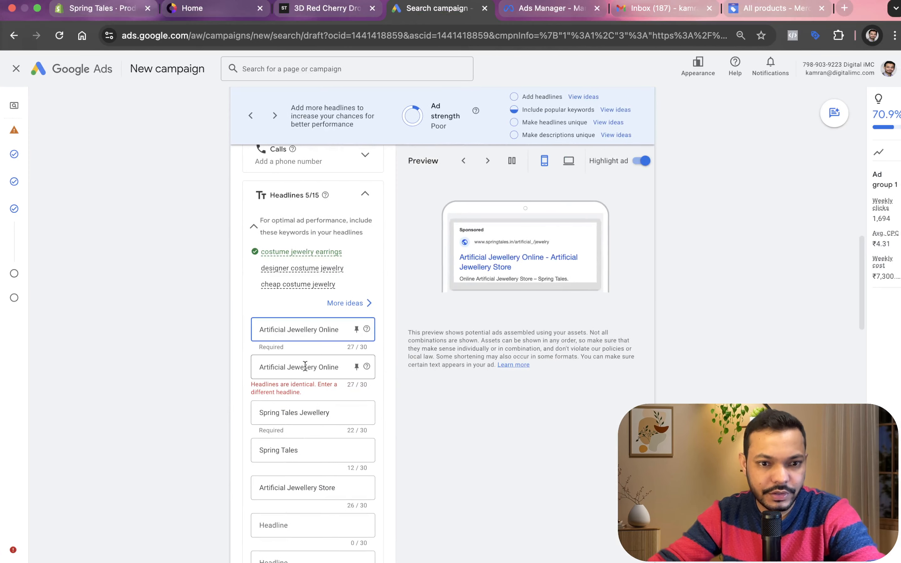
{"action": "triple_click", "coordinate": [305, 367]}
{"action": "key", "text": "super+v"}
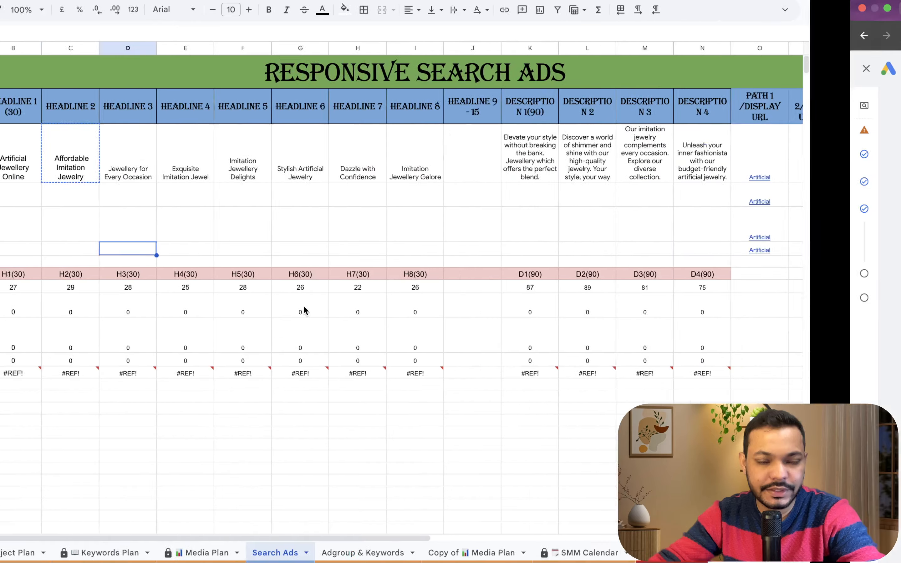
Replace headlines 3 and 4 of the ad with "Jewellery for Every Occasion" and "Exquisite Imitation Jewel" copied from the sheet's Generic row
{"action": "left_click", "coordinate": [226, 169]}
{"action": "key", "text": "super+c"}
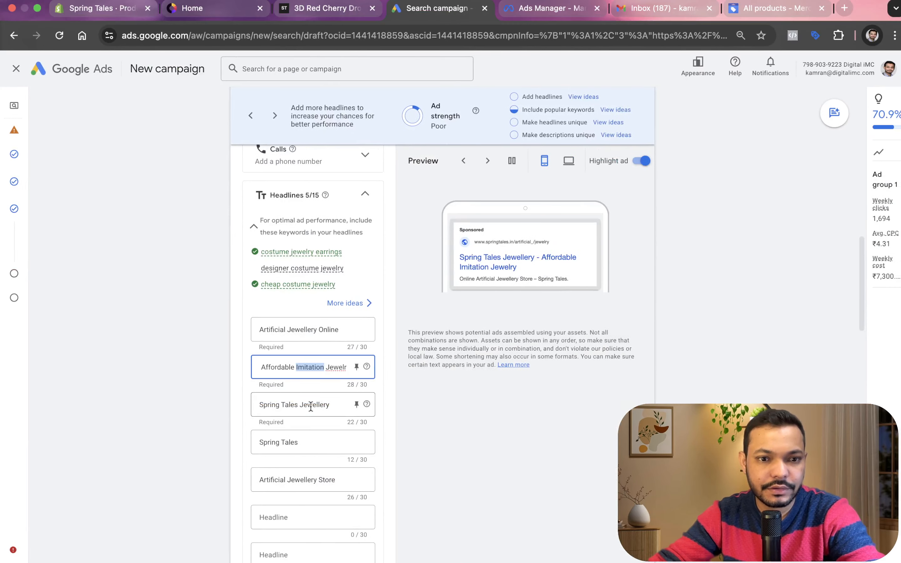
{"action": "triple_click", "coordinate": [311, 405]}
{"action": "key", "text": "super+v"}
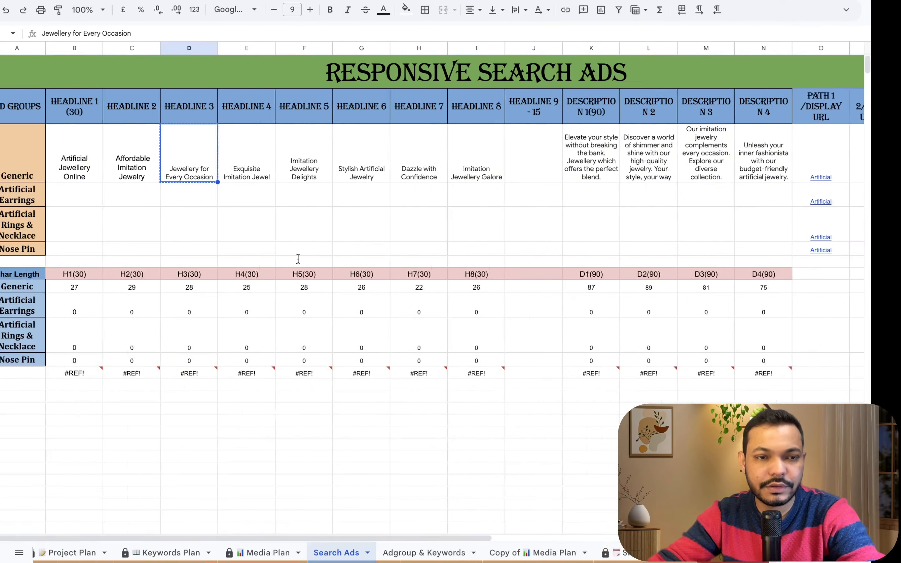
{"action": "left_click", "coordinate": [286, 171]}
{"action": "key", "text": "super+c"}
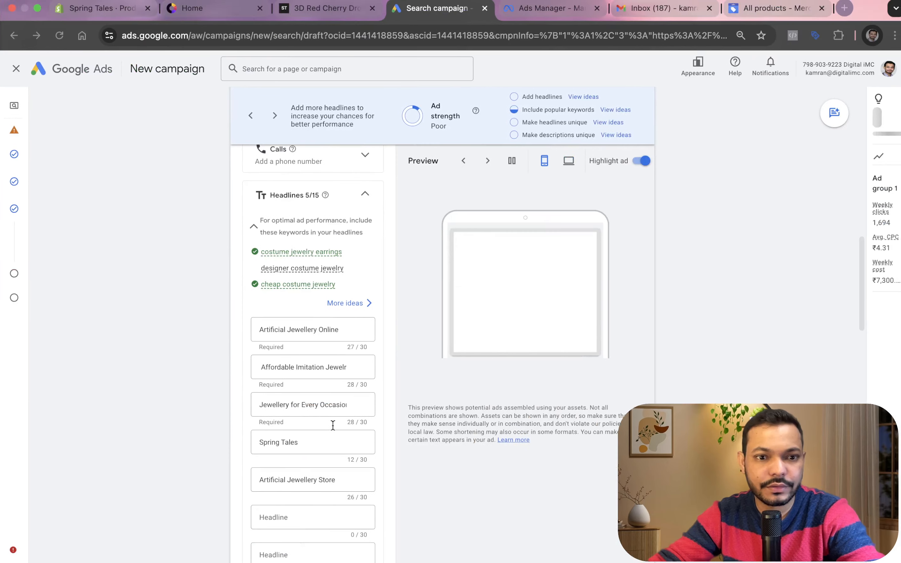
{"action": "left_click", "coordinate": [319, 440]}
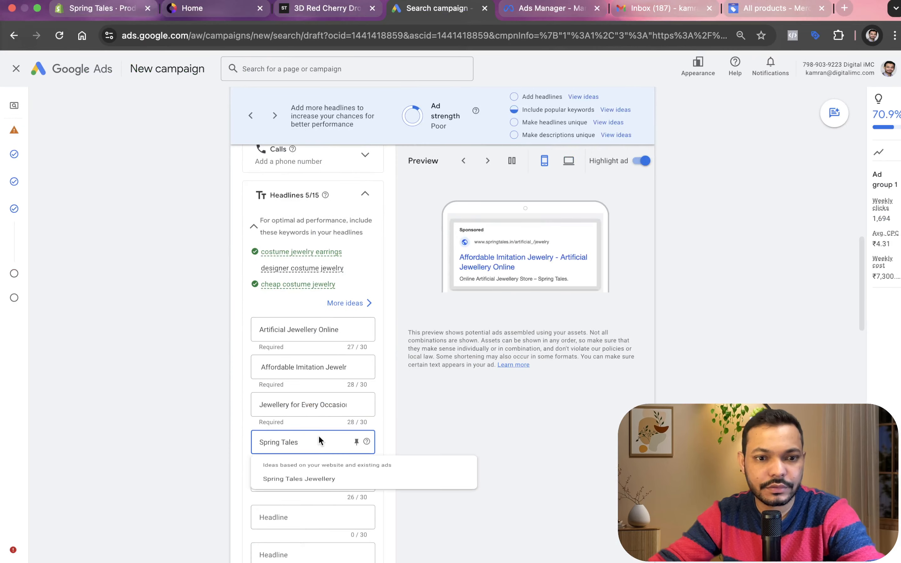
{"action": "triple_click", "coordinate": [319, 439]}
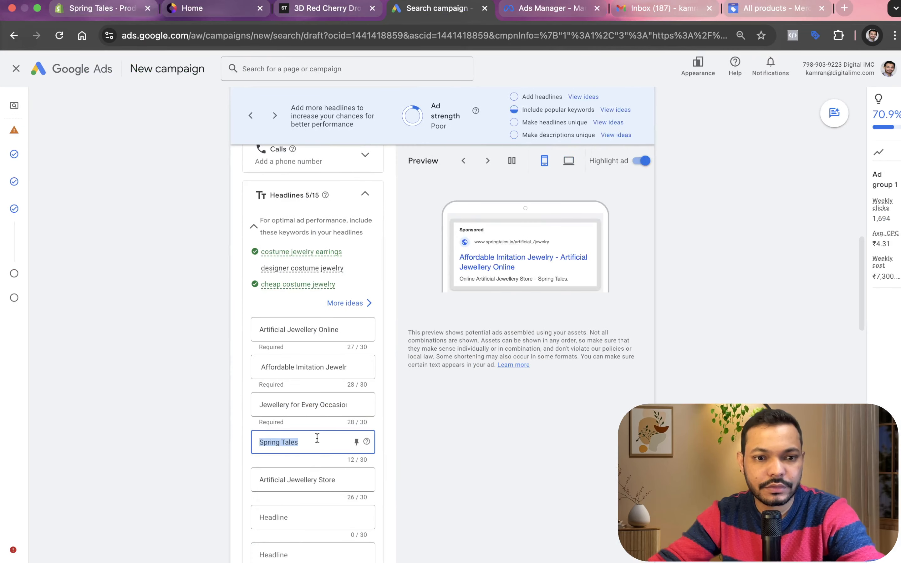
{"action": "key", "text": "super+v"}
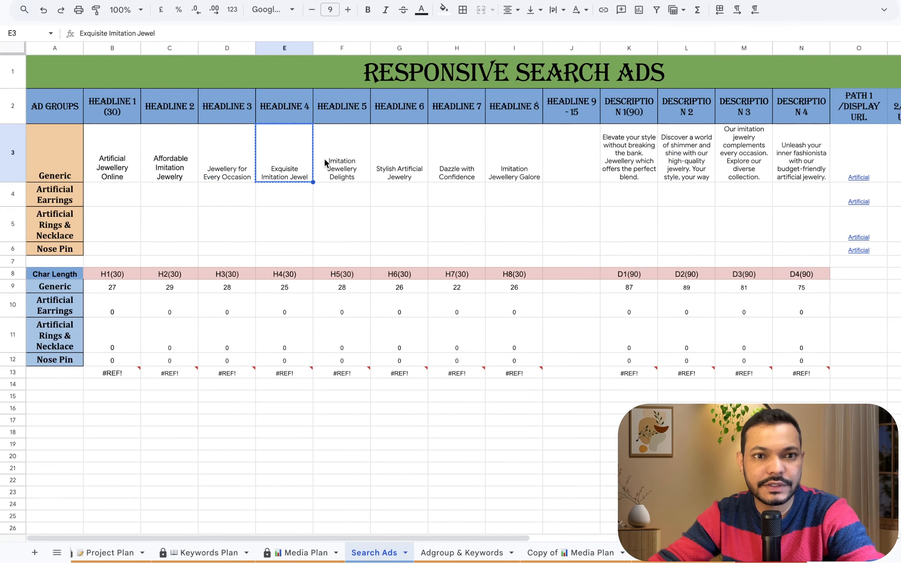
Copy "Imitation Jewellery Delights" and "Stylish Artificial Jewelry" from the sheet into headlines 5 and 6 of the ad
{"action": "left_click", "coordinate": [326, 163]}
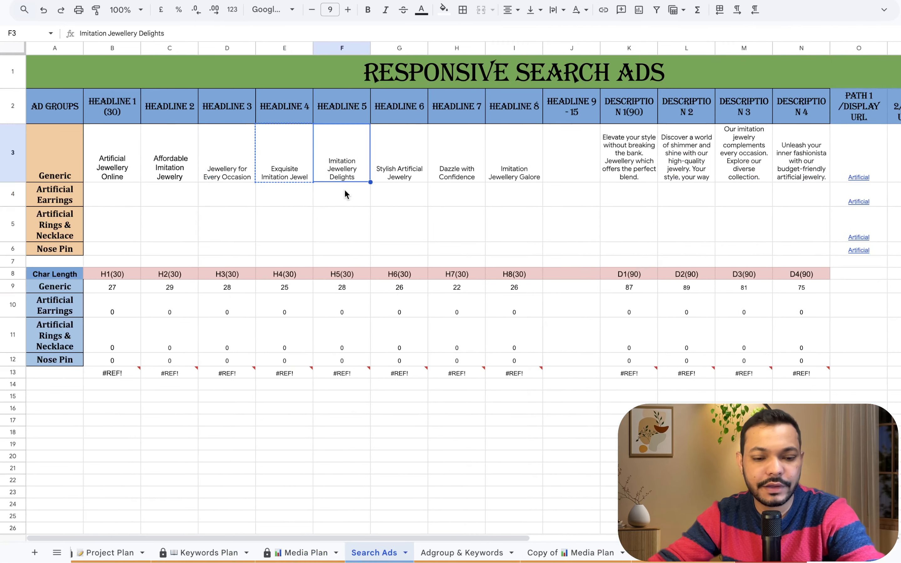
{"action": "key", "text": "super+c"}
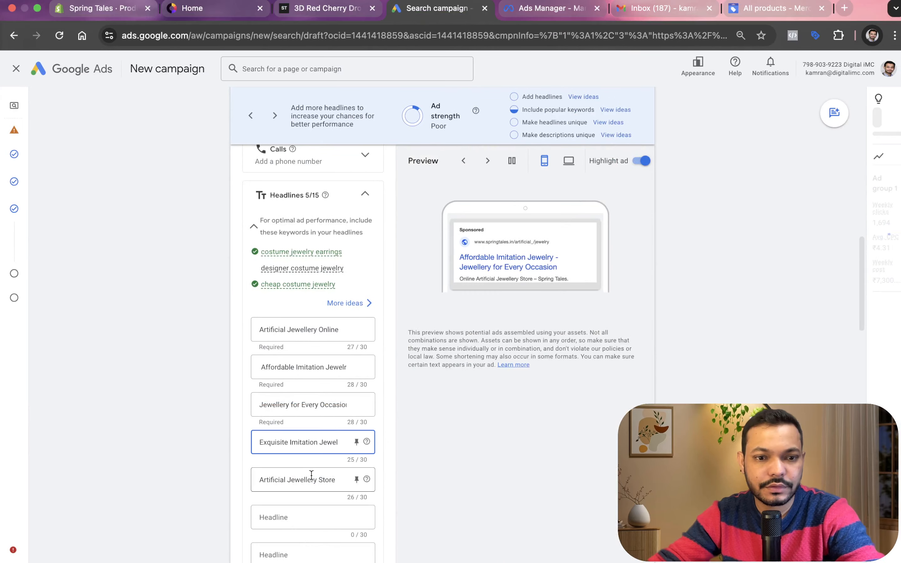
{"action": "triple_click", "coordinate": [311, 478]}
{"action": "key", "text": "super+v"}
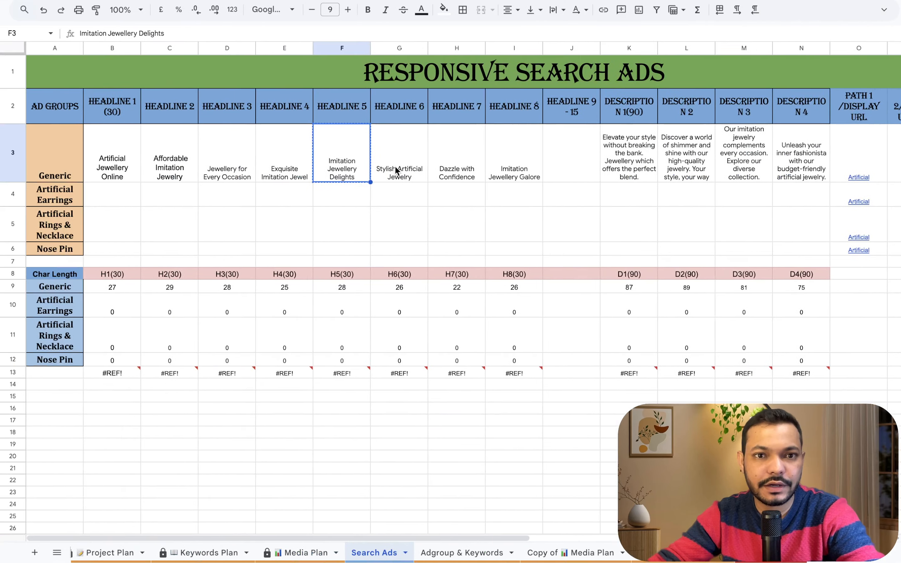
{"action": "left_click", "coordinate": [397, 172]}
{"action": "key", "text": "super+c"}
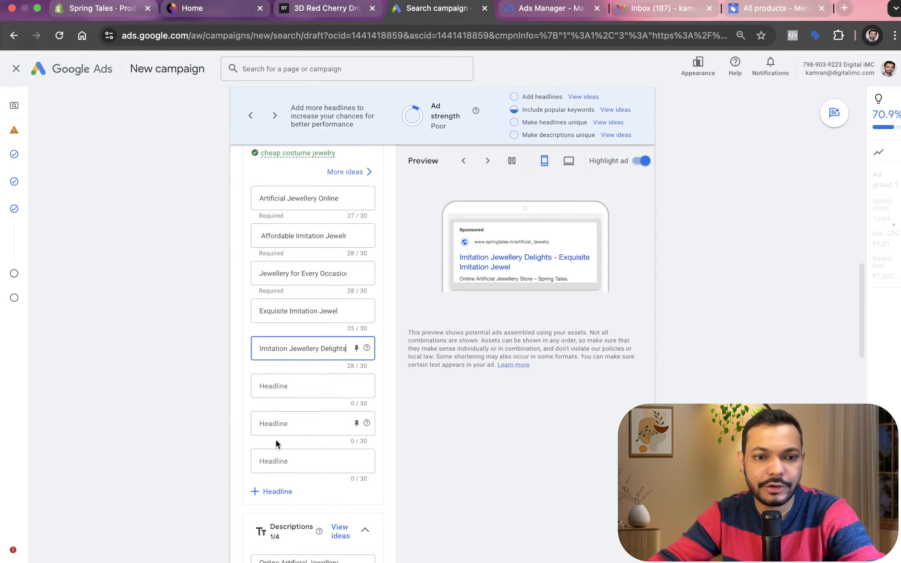
{"action": "left_click", "coordinate": [290, 373]}
{"action": "key", "text": "super+v"}
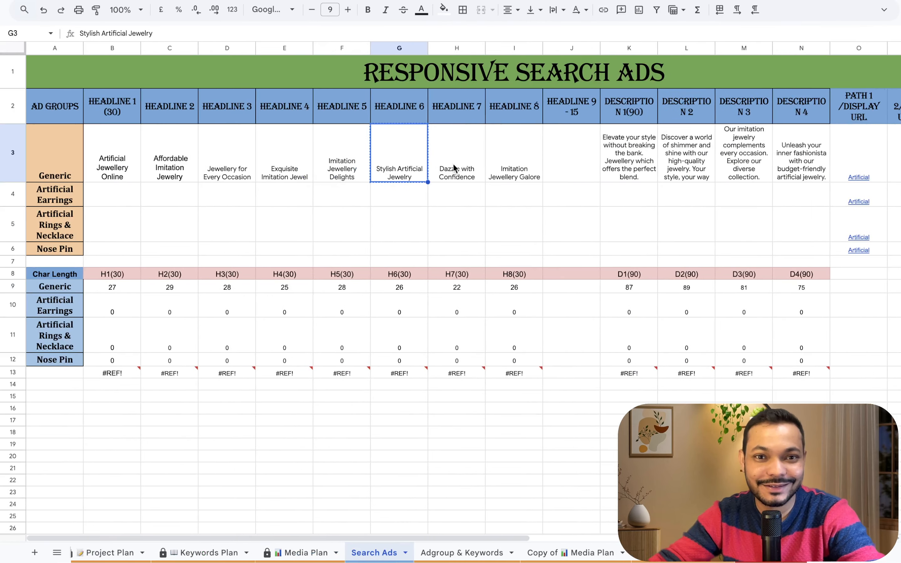
Fill headlines 7 and 8 of the ad with "Dazzle with Confidence" and "Imitation Jewellery Galore" from the Generic row of the sheet
{"action": "left_click", "coordinate": [454, 170]}
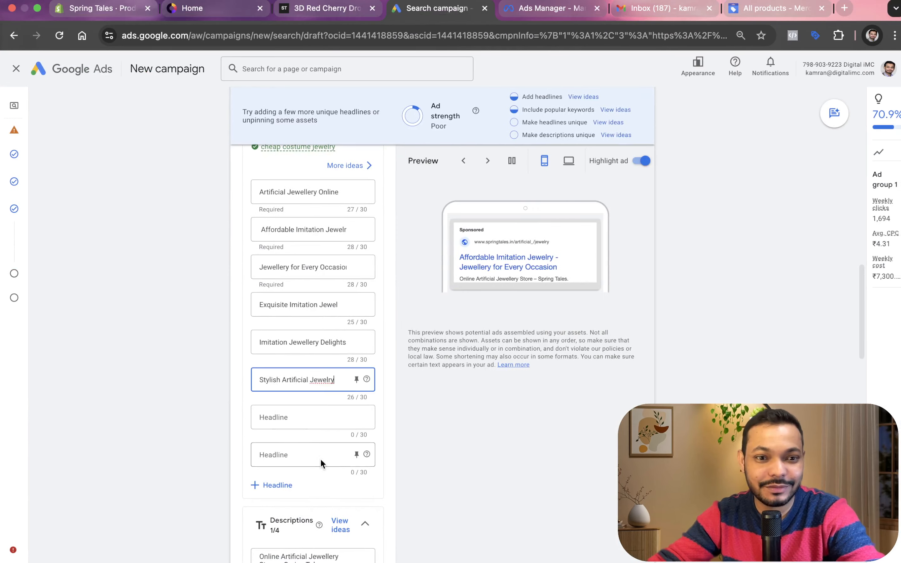
{"action": "left_click", "coordinate": [304, 410]}
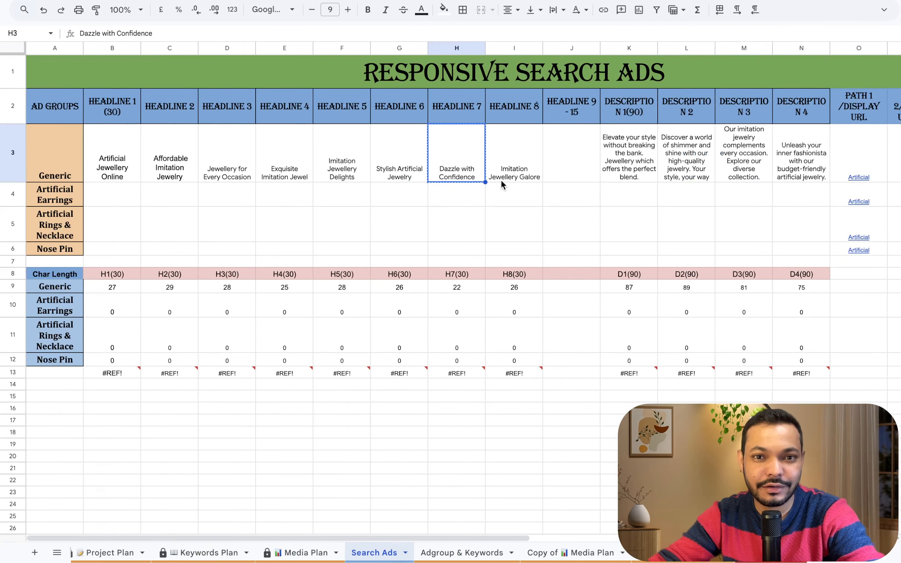
{"action": "left_click", "coordinate": [500, 179]}
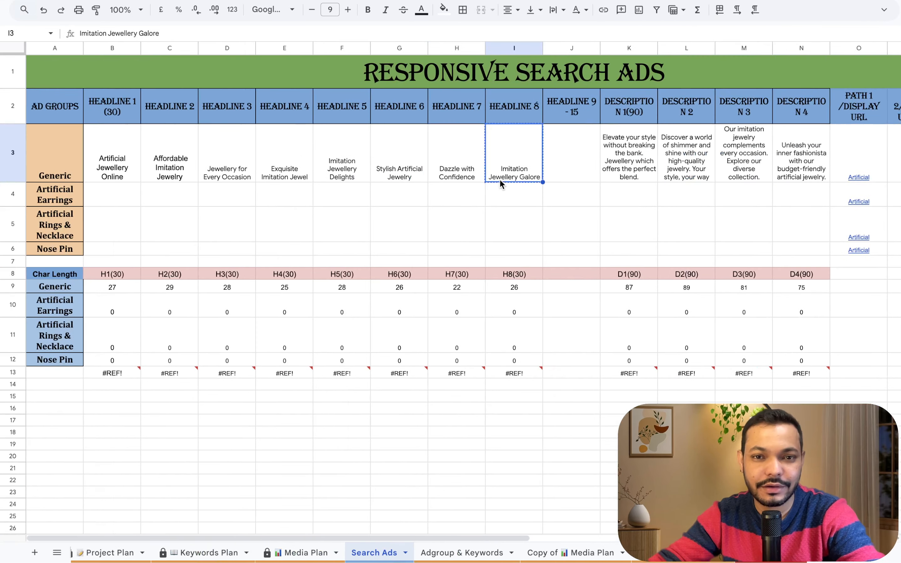
{"action": "key", "text": "ctrl+v"}
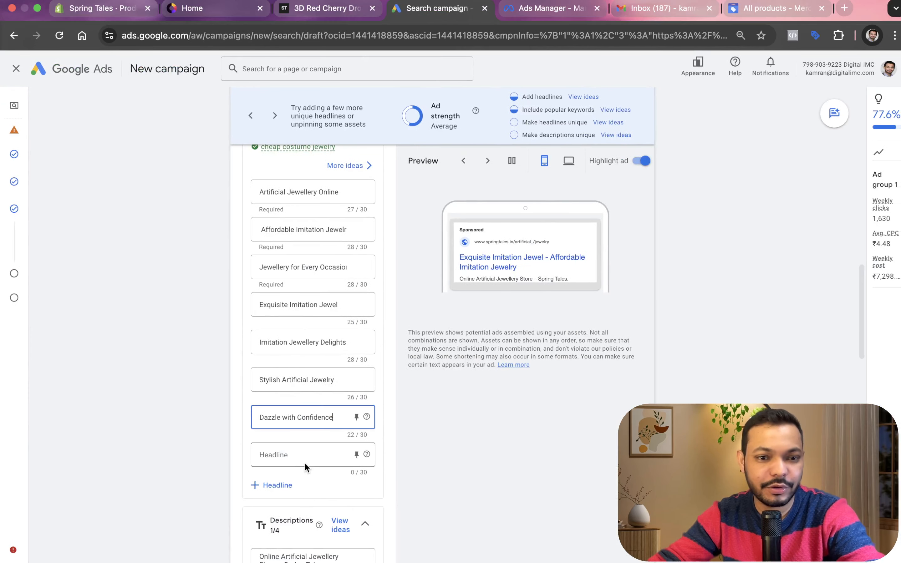
{"action": "left_click", "coordinate": [303, 455]}
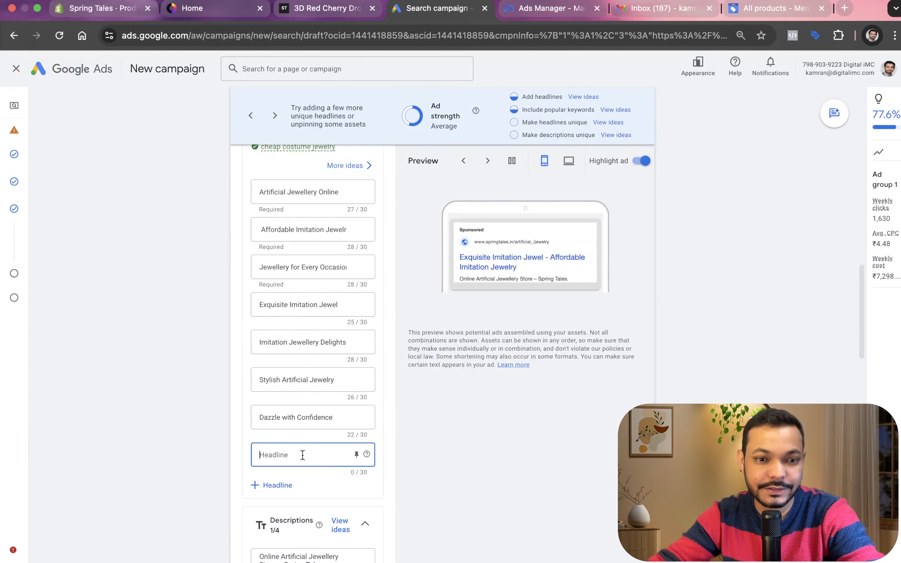
{"action": "key", "text": "super+v"}
{"action": "left_click", "coordinate": [433, 461]}
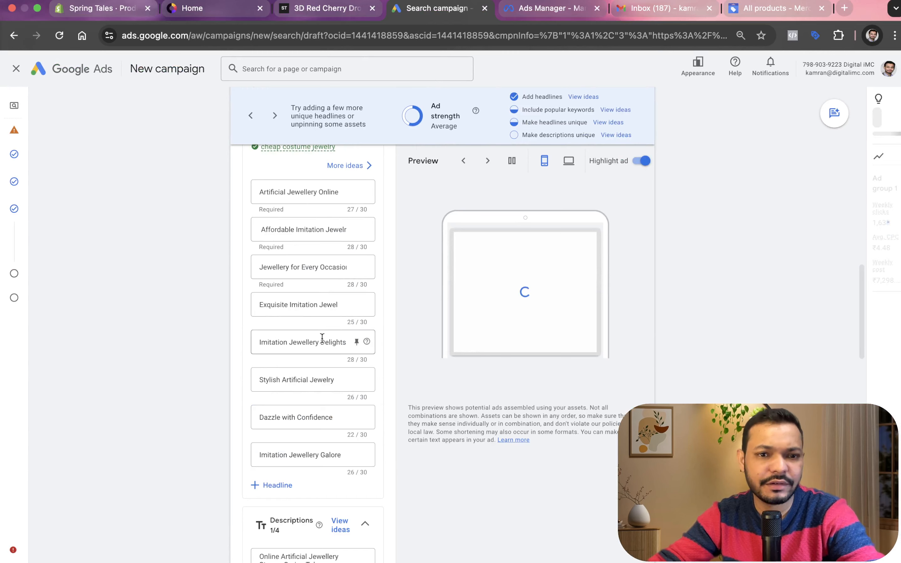
Replace the ad's first description with "Elevate your style without breaking the bank. Jewellery which offers the perfect blend." copied from the sheet's Description 1 cell
{"action": "scroll", "coordinate": [316, 410], "scroll_direction": "down", "scroll_amount": 3}
{"action": "scroll", "coordinate": [311, 391], "scroll_direction": "down", "scroll_amount": 1}
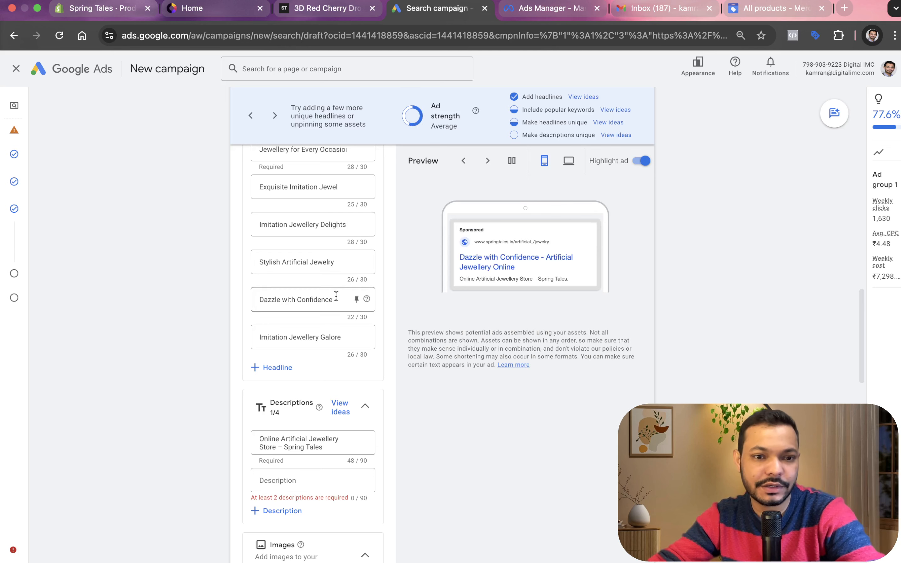
{"action": "scroll", "coordinate": [335, 296], "scroll_direction": "down", "scroll_amount": 3}
{"action": "triple_click", "coordinate": [312, 322]}
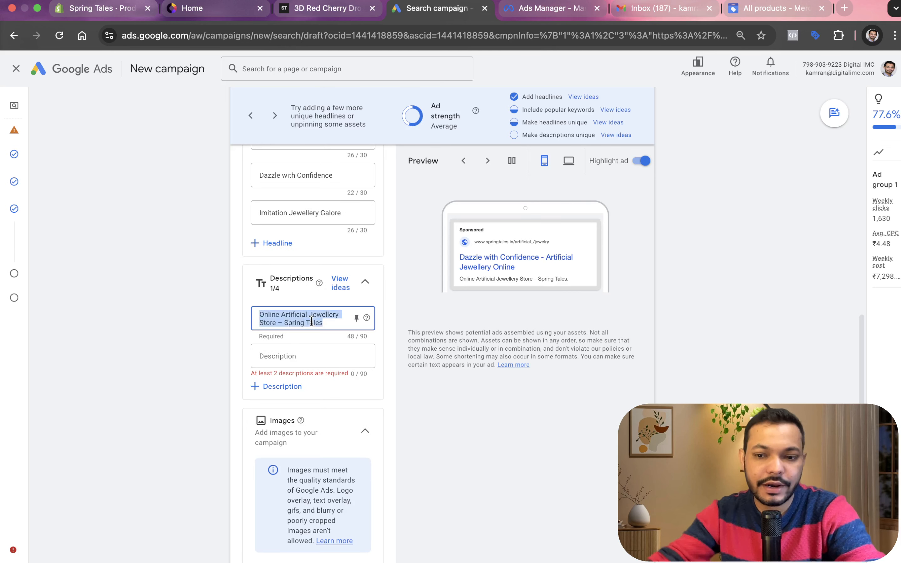
{"action": "key", "text": "BackSpace"}
{"action": "key", "text": "ctrl+Left"}
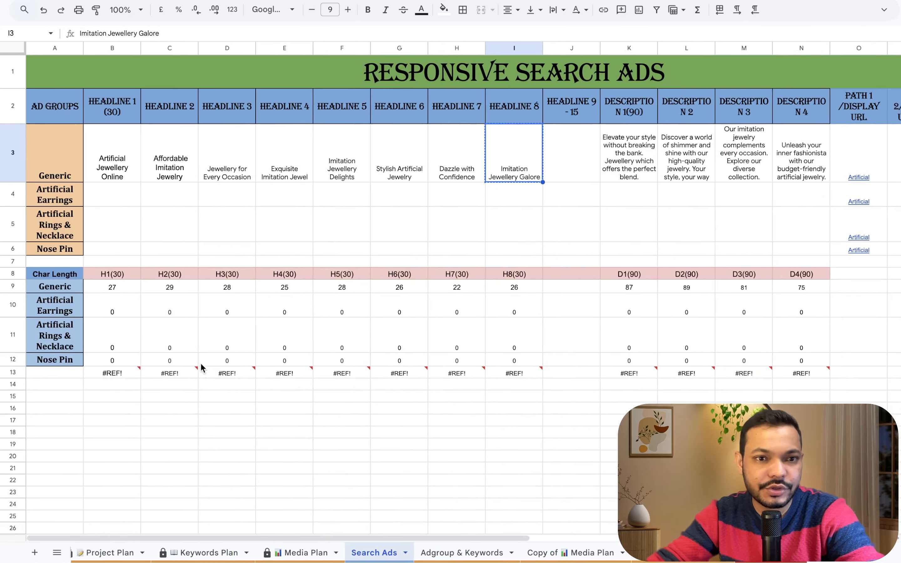
{"action": "left_click", "coordinate": [628, 156]}
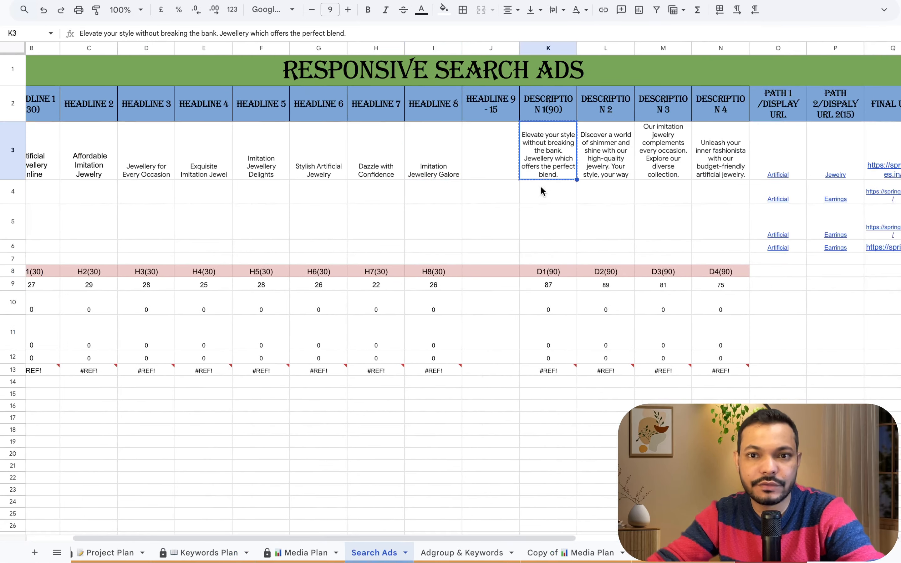
{"action": "key", "text": "ctrl+c"}
{"action": "key", "text": "ctrl+Right"}
{"action": "key", "text": "ctrl+v"}
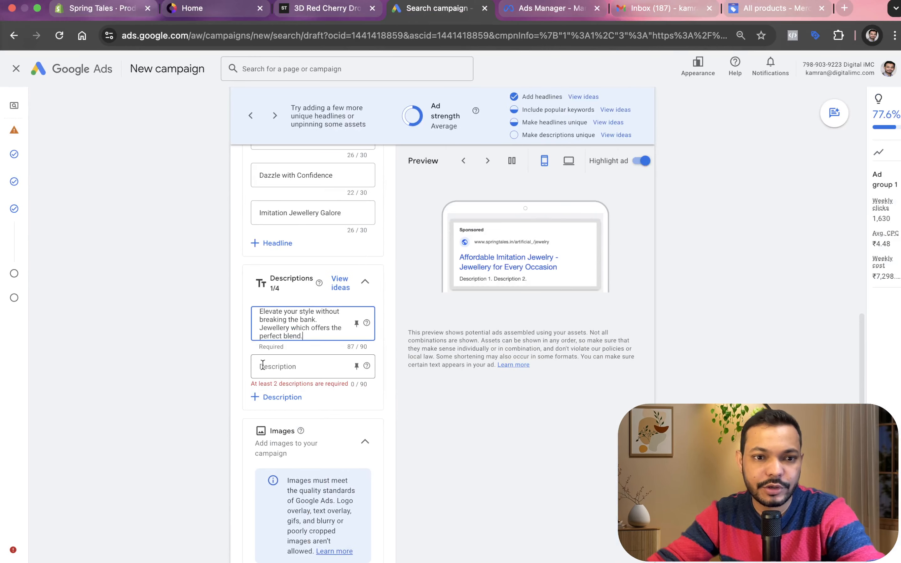
Copy the sheet's Description 2, "Discover a world of shimmer and shine with our high-quality jewelry. Your style, your way", into the ad's second description
{"action": "key", "text": "ctrl+Left"}
{"action": "left_click", "coordinate": [596, 178]}
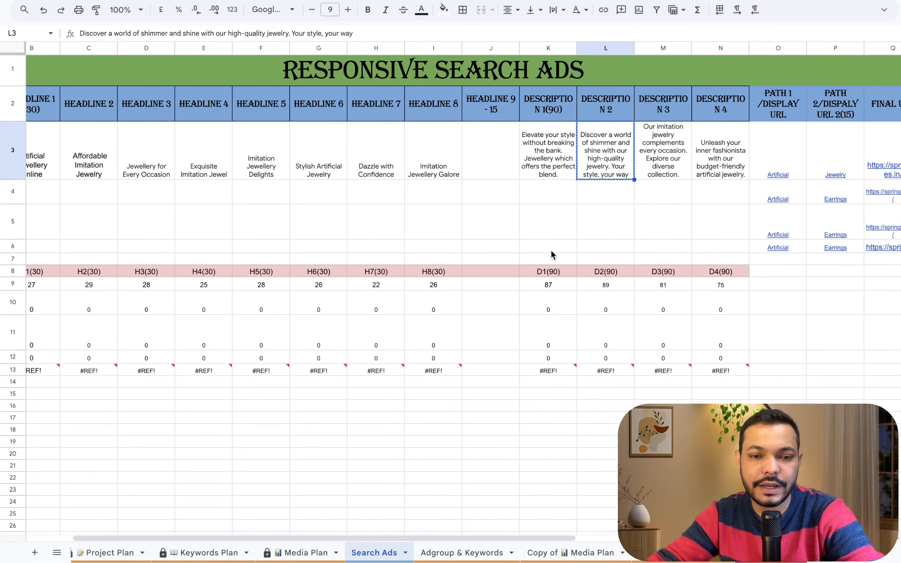
{"action": "key", "text": "ctrl+Right"}
{"action": "left_click", "coordinate": [325, 365]}
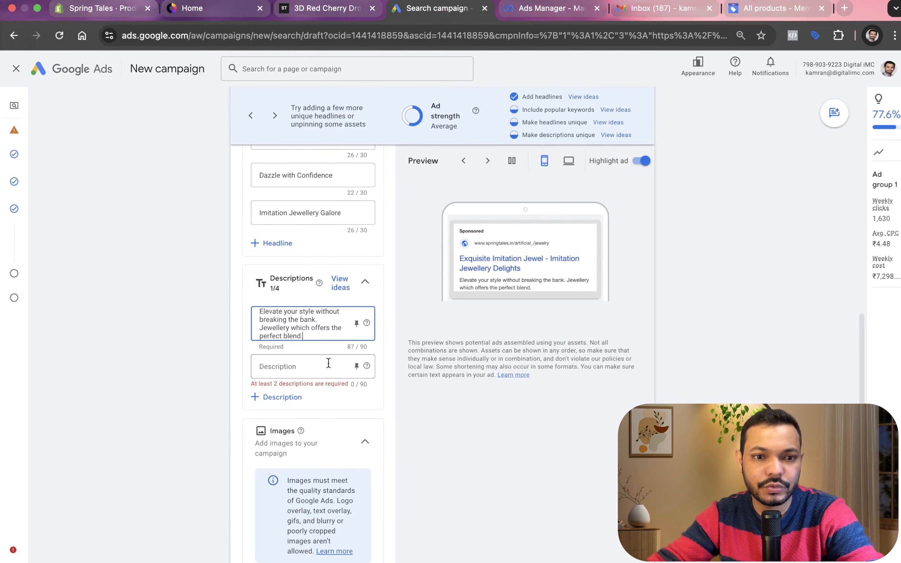
{"action": "key", "text": "ctrl+v"}
Add a third description to the ad with "Our imitation jewelry complements every occasion. Explore our diverse collection." copied from the sheet
{"action": "key", "text": "ctrl+Left"}
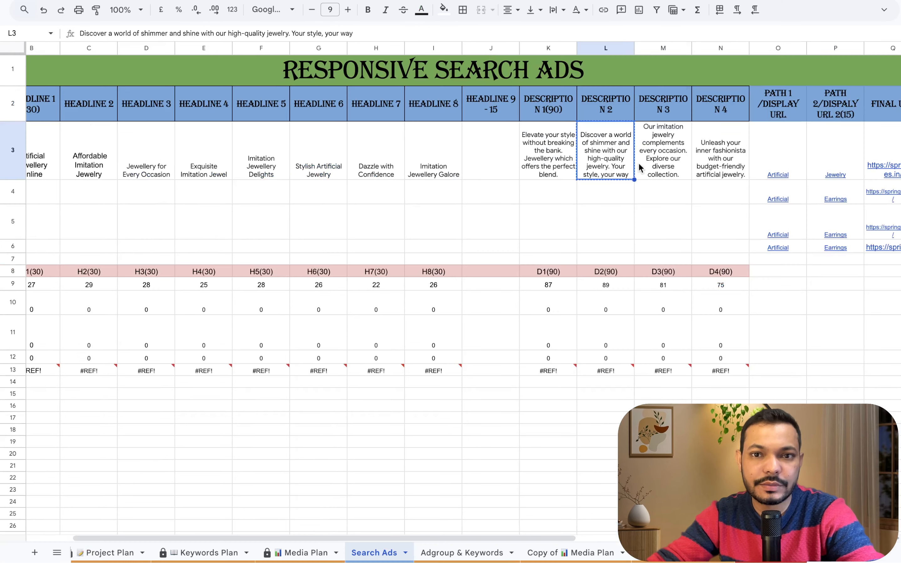
{"action": "left_click", "coordinate": [650, 164]}
{"action": "key", "text": "ctrl+Right"}
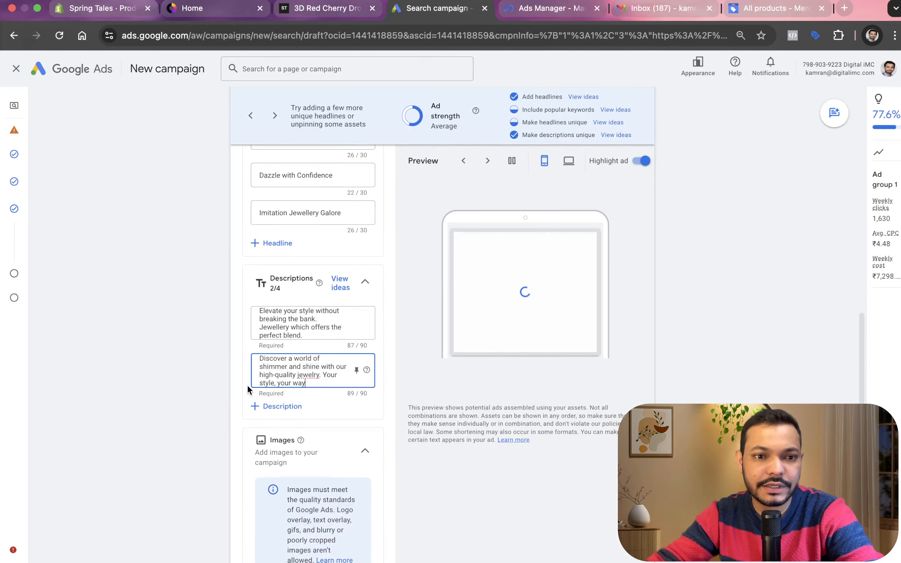
{"action": "left_click", "coordinate": [285, 406]}
{"action": "key", "text": "ctrl+v"}
Add a fourth description to the ad with "Unleash your inner fashionista with our budget-friendly artificial jewelry." copied from the sheet
{"action": "key", "text": "ctrl+Left"}
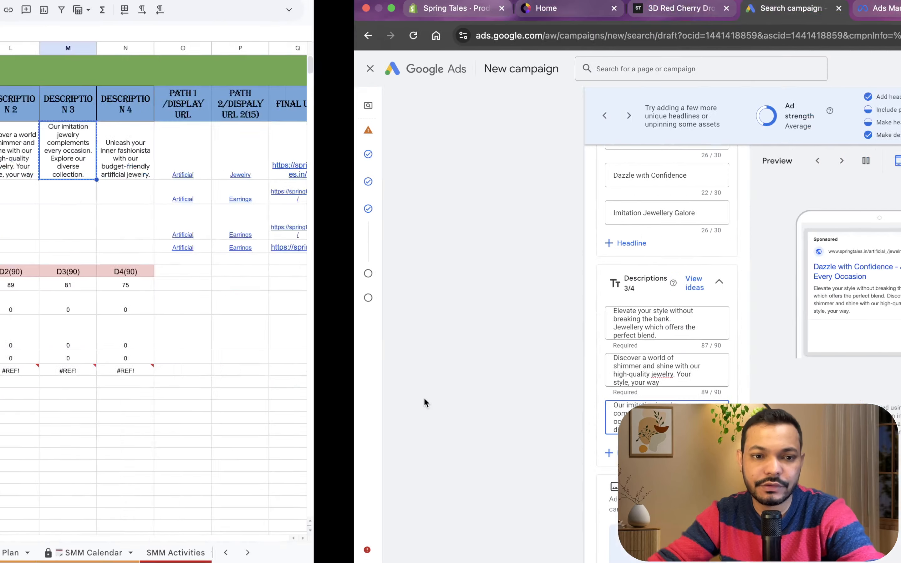
{"action": "left_click", "coordinate": [728, 142]}
{"action": "key", "text": "ctrl+c"}
{"action": "key", "text": "ctrl+Right"}
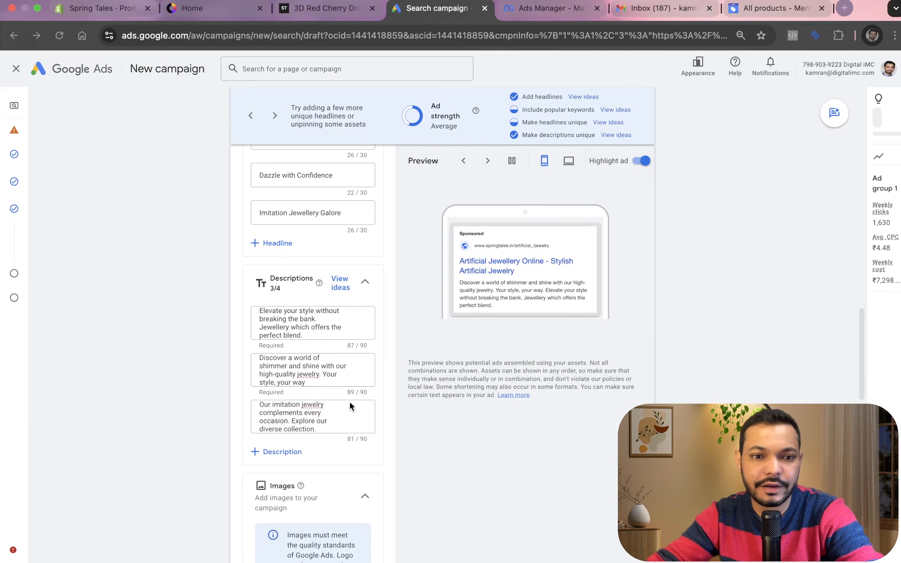
{"action": "left_click", "coordinate": [284, 454]}
{"action": "key", "text": "ctrl+v"}
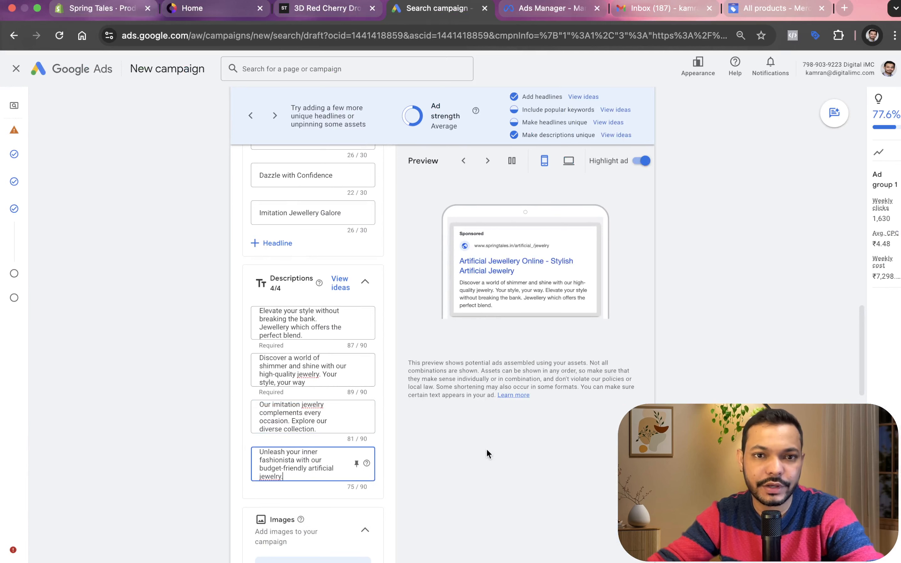
Add four more empty headline fields below "Imitation Jewellery Galore" in the ad
{"action": "scroll", "coordinate": [414, 356], "scroll_direction": "up", "scroll_amount": 3}
{"action": "scroll", "coordinate": [378, 255], "scroll_direction": "up", "scroll_amount": 1}
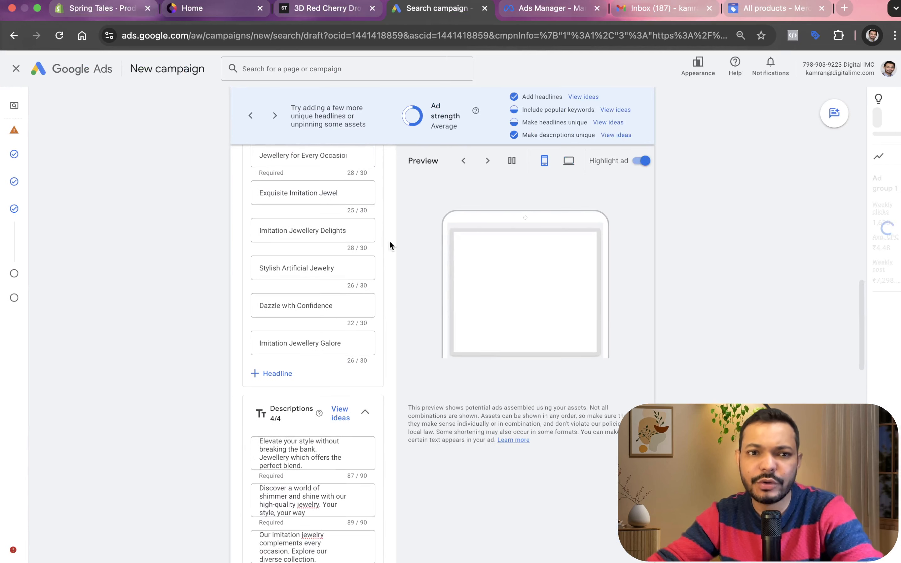
{"action": "scroll", "coordinate": [428, 121], "scroll_direction": "up", "scroll_amount": 4}
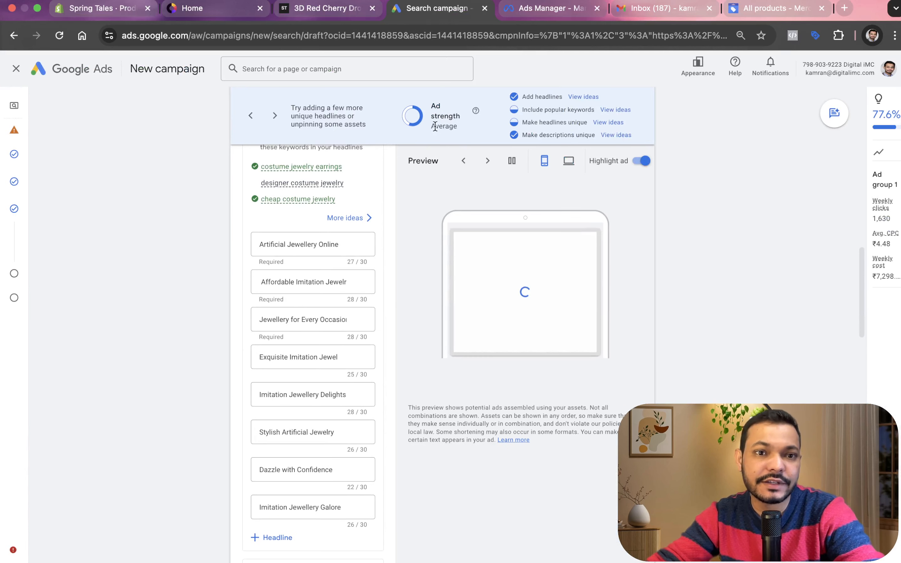
{"action": "scroll", "coordinate": [430, 139], "scroll_direction": "down", "scroll_amount": 1}
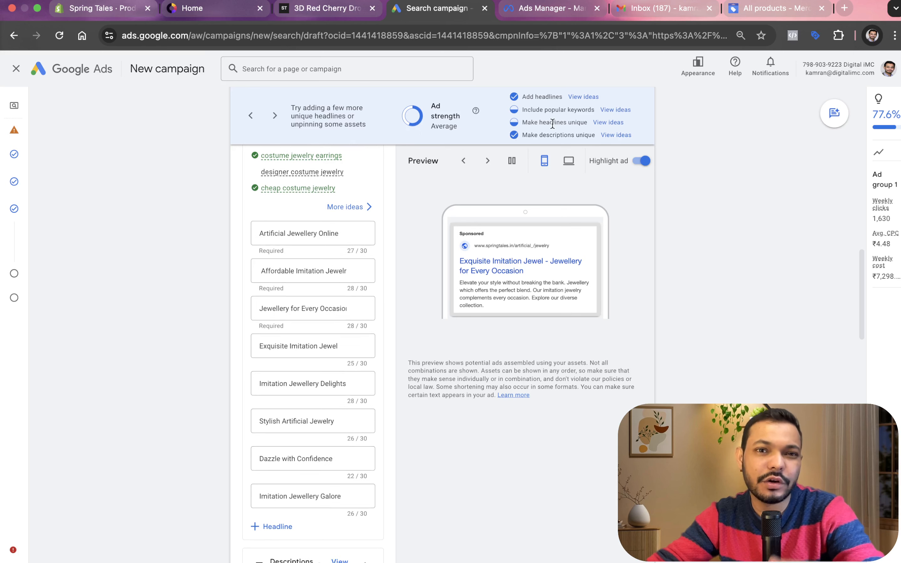
{"action": "scroll", "coordinate": [331, 372], "scroll_direction": "down", "scroll_amount": 4}
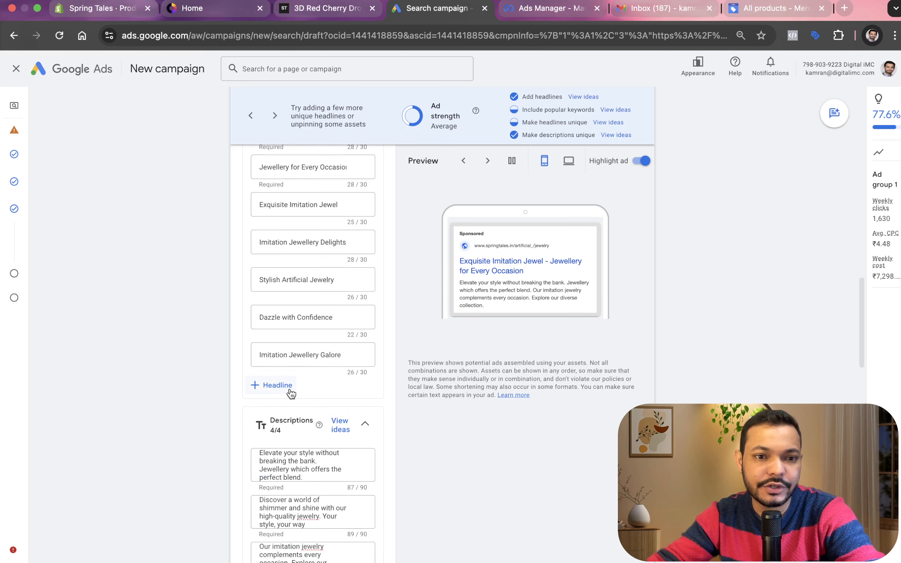
{"action": "left_click", "coordinate": [277, 385]}
{"action": "left_click", "coordinate": [283, 421]}
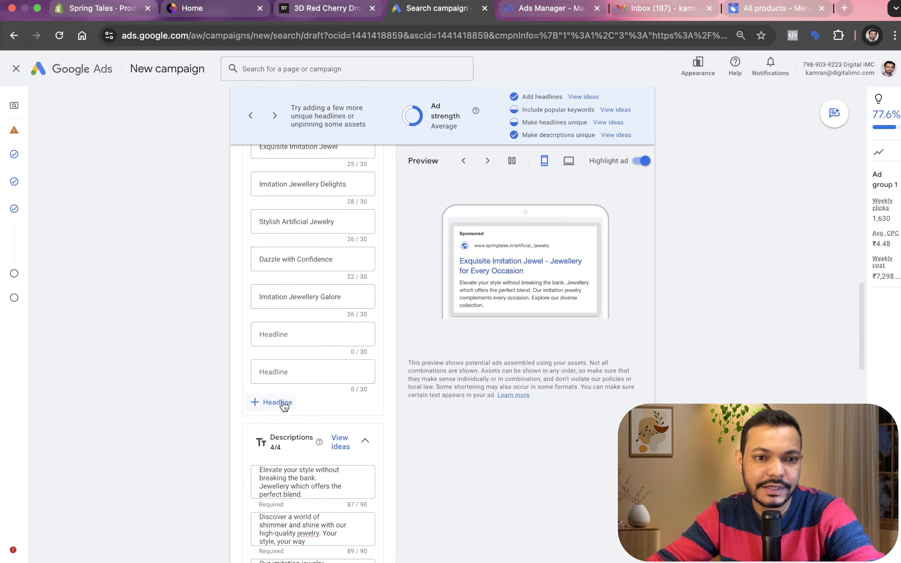
{"action": "left_click", "coordinate": [283, 403]}
{"action": "left_click", "coordinate": [282, 426]}
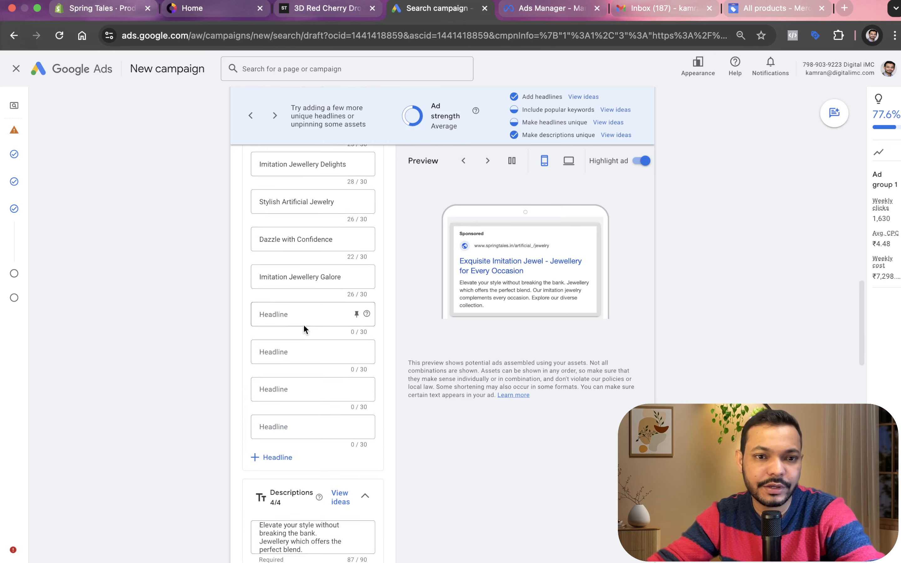
Copy the popular keyword "best costume jewelry websites" from the headline ideas into the first empty headline of the ad
{"action": "left_click", "coordinate": [304, 321]}
{"action": "left_click", "coordinate": [617, 109]}
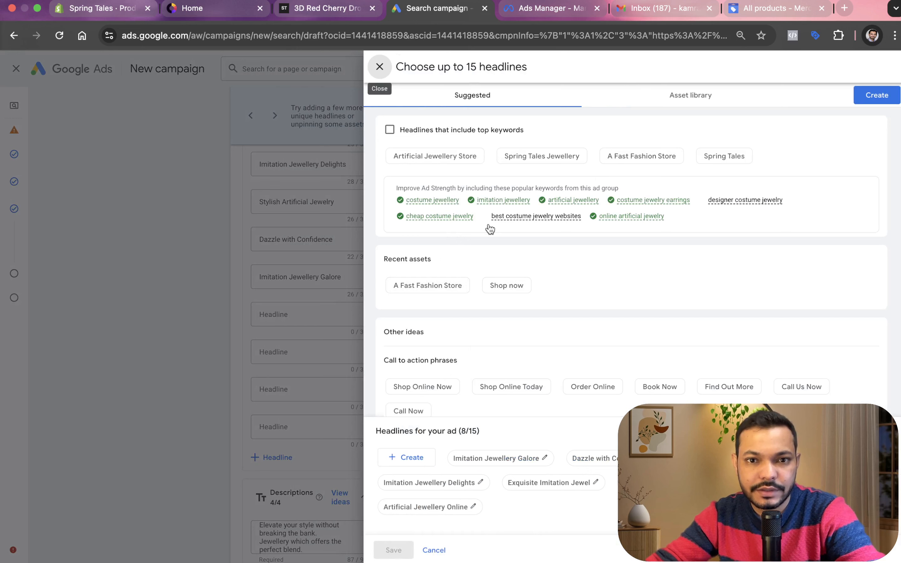
{"action": "left_click_drag", "start_coordinate": [506, 219], "coordinate": [509, 218]}
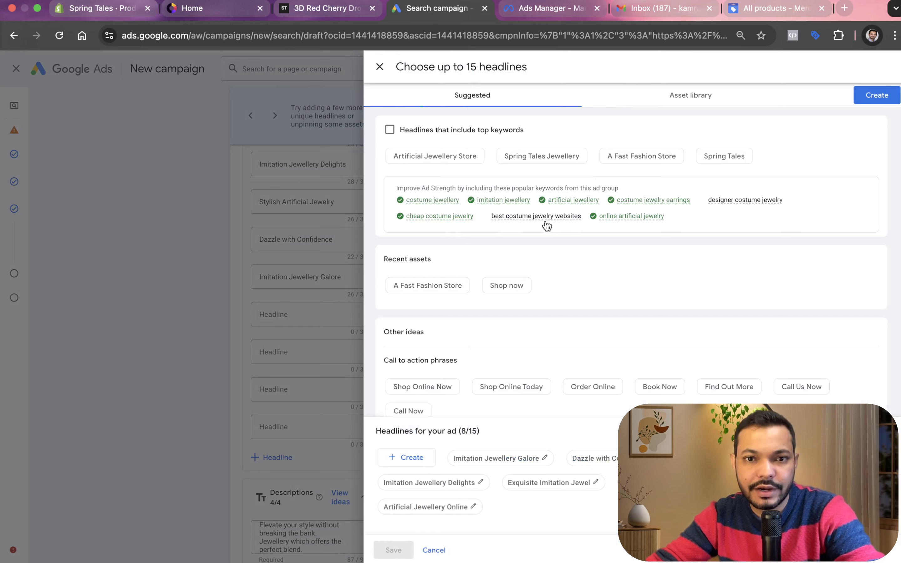
{"action": "left_click", "coordinate": [379, 68]}
{"action": "left_click", "coordinate": [306, 315]}
{"action": "key", "text": "ctrl+v"}
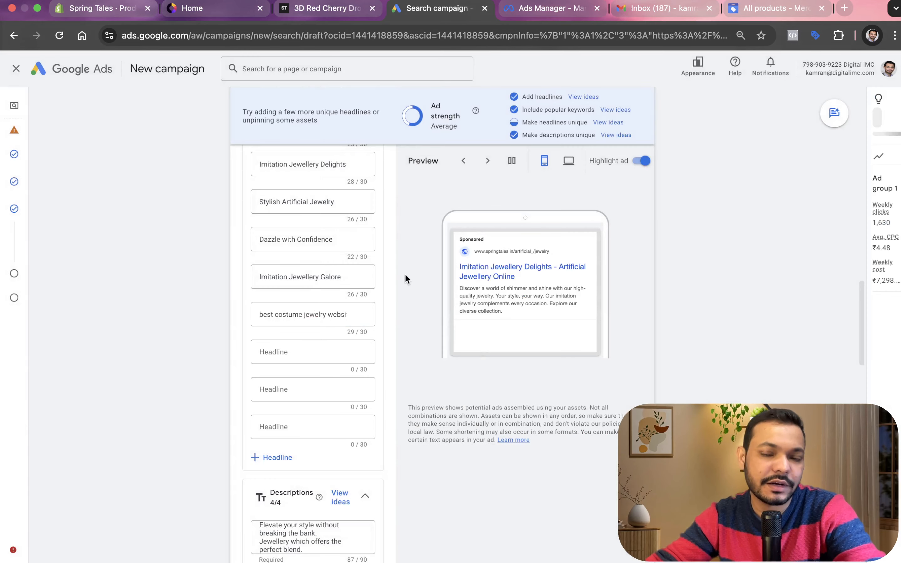
Copy the popular keyword "designer costume jewelry" from the headline ideas into the next empty headline of the ad
{"action": "left_click", "coordinate": [611, 123]}
{"action": "scroll", "coordinate": [619, 346], "scroll_direction": "down", "scroll_amount": 1}
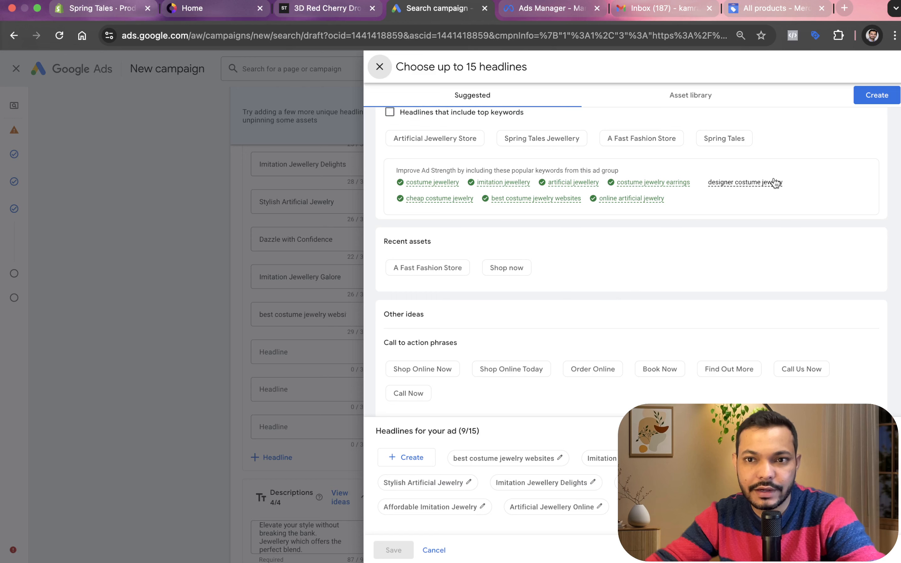
{"action": "left_click_drag", "start_coordinate": [791, 184], "coordinate": [707, 182]}
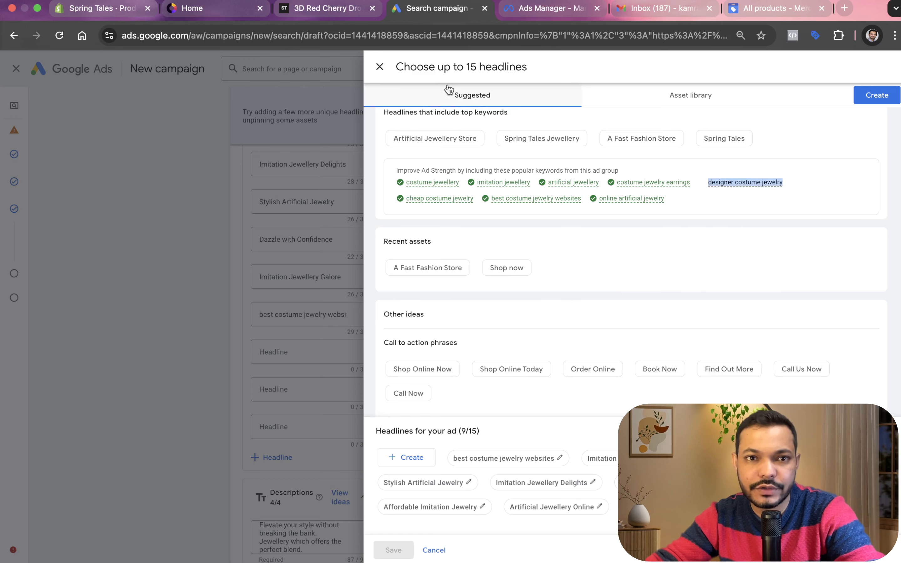
{"action": "left_click", "coordinate": [380, 66]}
{"action": "left_click", "coordinate": [310, 348]}
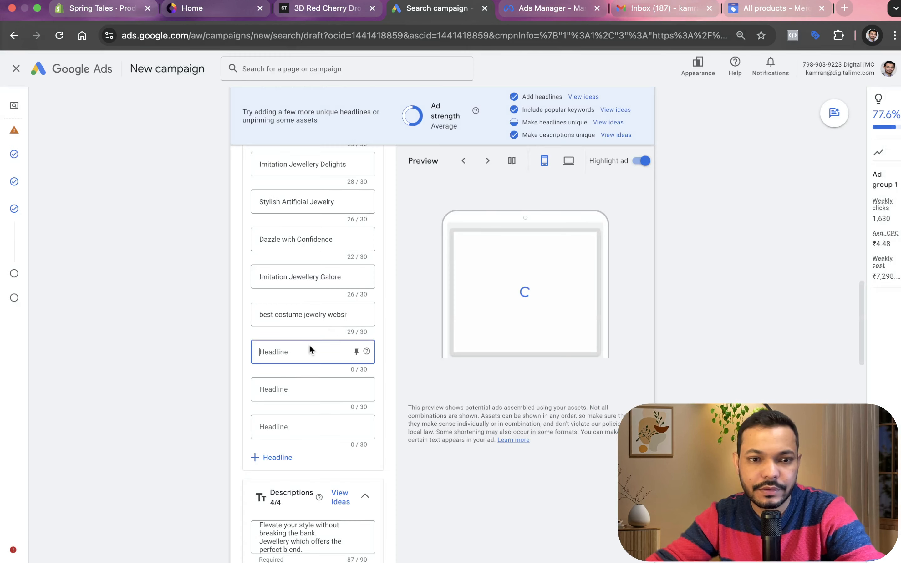
{"action": "key", "text": "super+v"}
{"action": "left_click", "coordinate": [197, 350]}
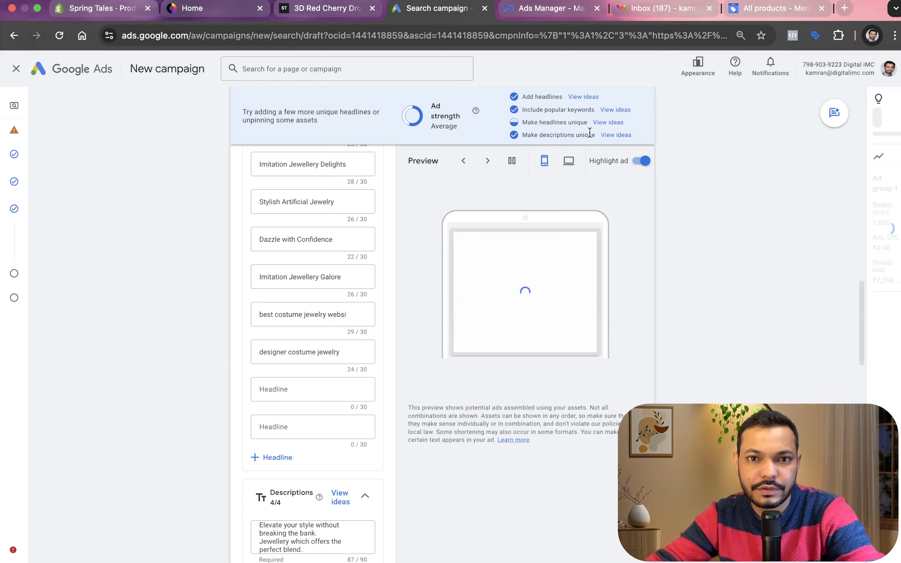
Add the suggested call to action phrases "Shop Online Now", "Shop Online Today" and "Order Online" as headlines and save them
{"action": "left_click", "coordinate": [608, 123]}
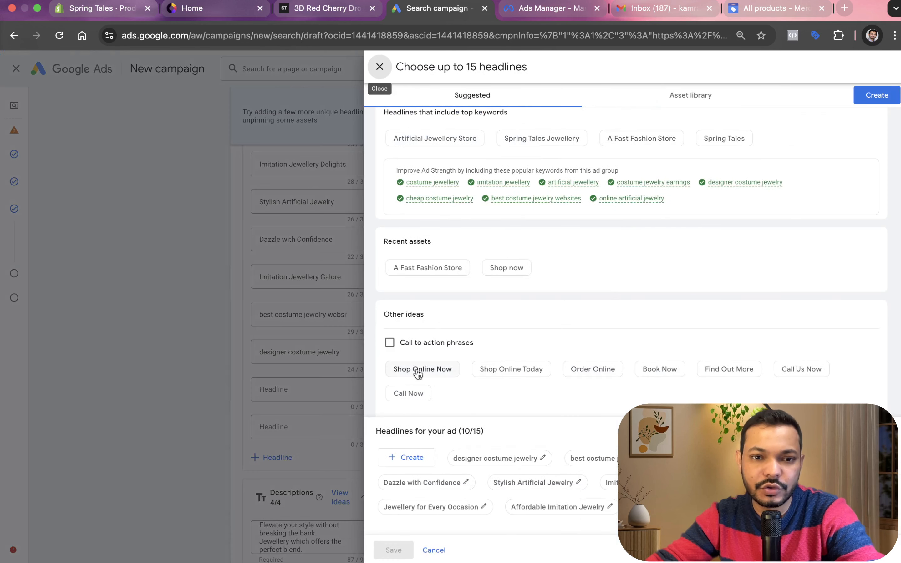
{"action": "left_click", "coordinate": [398, 373]}
{"action": "left_click", "coordinate": [525, 371]}
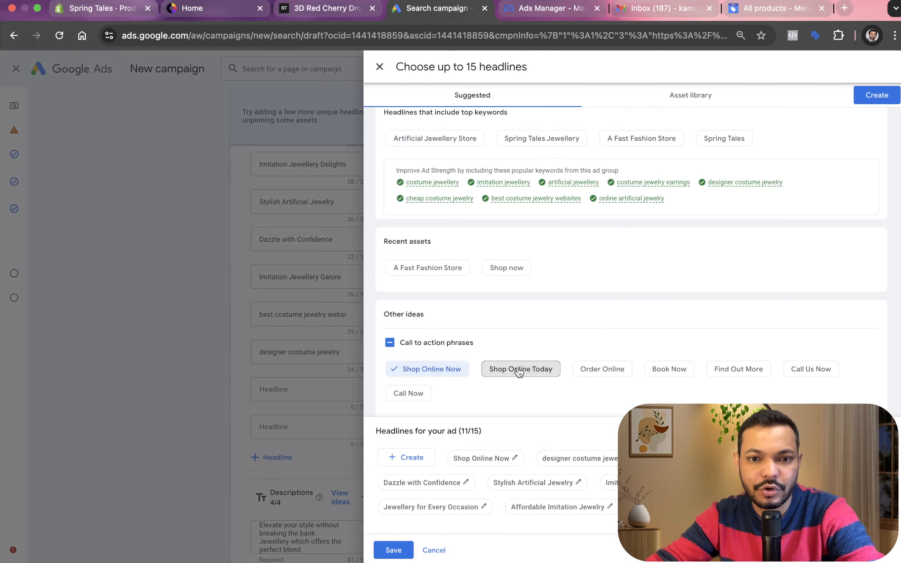
{"action": "left_click", "coordinate": [625, 374]}
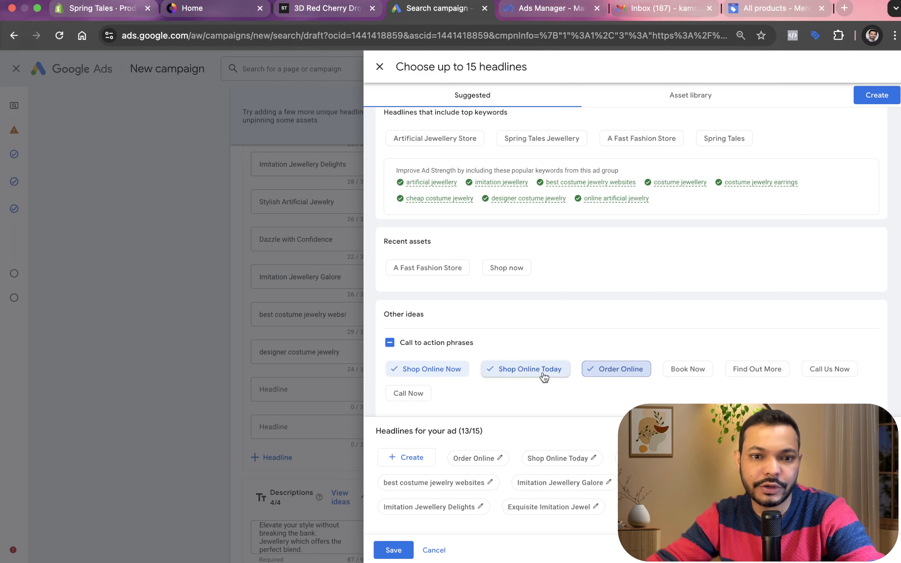
{"action": "left_click", "coordinate": [406, 550]}
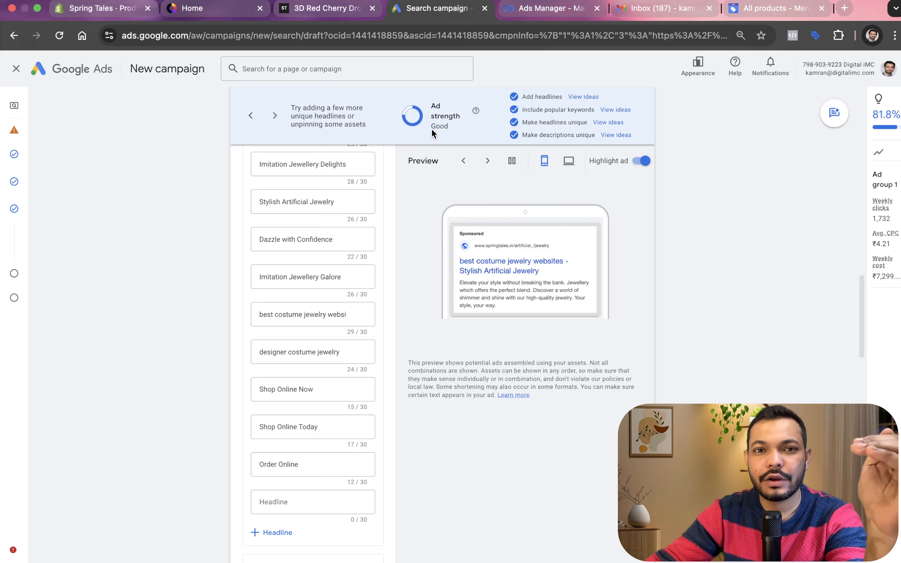
Finish the responsive search ad without adding images, business details, sitelinks or callouts, and continue to the campaign budget
{"action": "scroll", "coordinate": [302, 348], "scroll_direction": "down", "scroll_amount": 12}
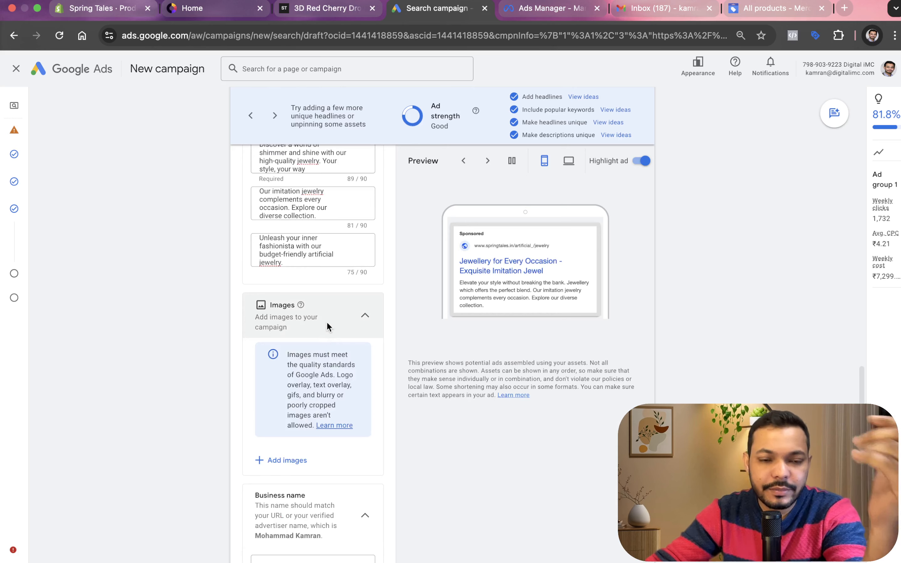
{"action": "scroll", "coordinate": [327, 321], "scroll_direction": "down", "scroll_amount": 5}
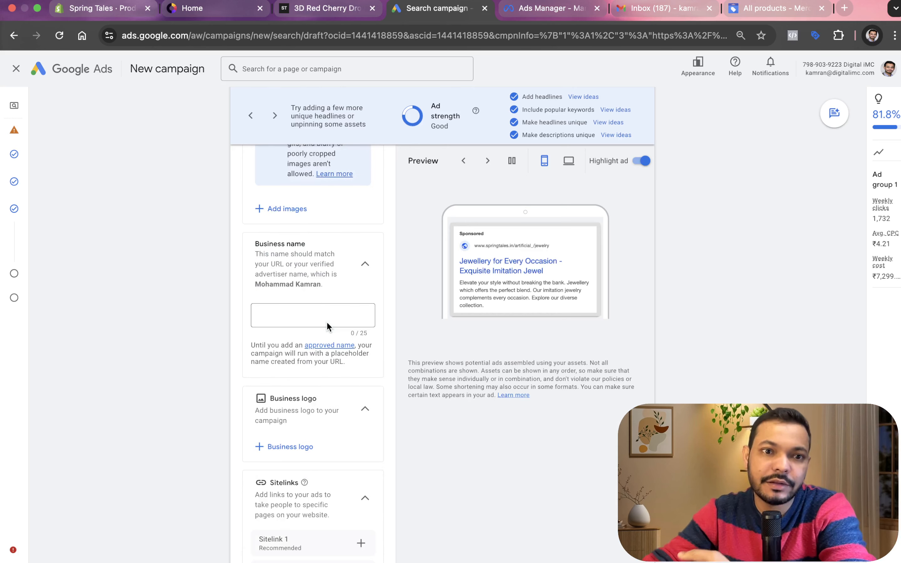
{"action": "scroll", "coordinate": [327, 322], "scroll_direction": "down", "scroll_amount": 3}
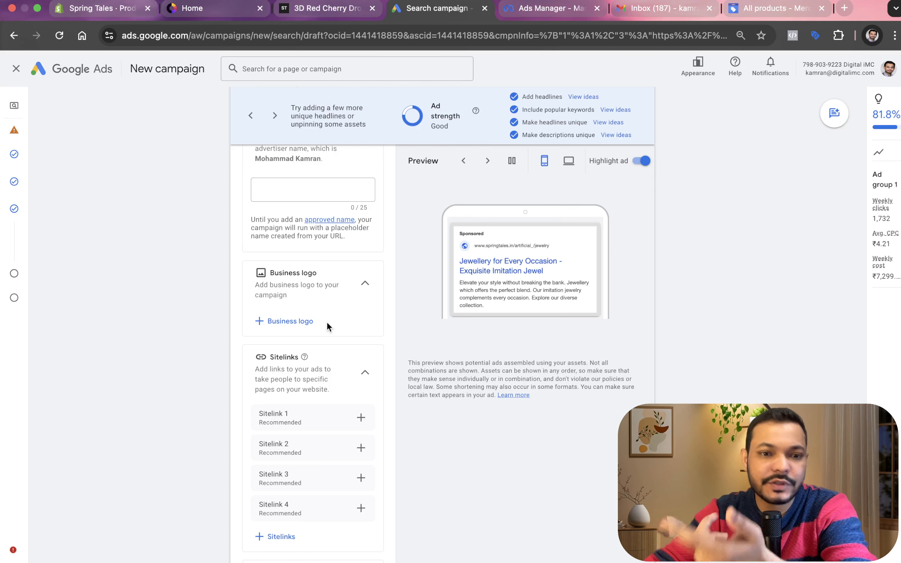
{"action": "scroll", "coordinate": [326, 321], "scroll_direction": "down", "scroll_amount": 5}
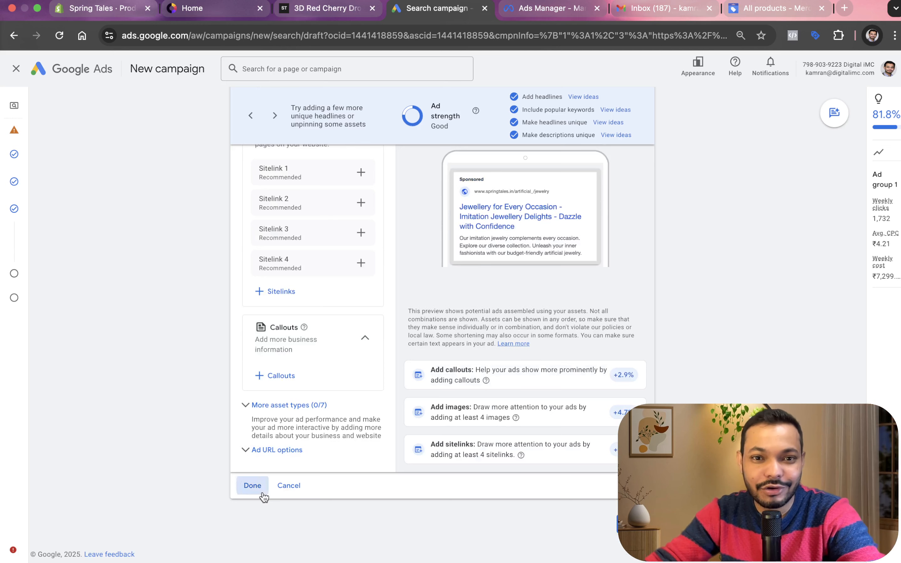
{"action": "left_click", "coordinate": [253, 485]}
{"action": "scroll", "coordinate": [428, 299], "scroll_direction": "down", "scroll_amount": 2}
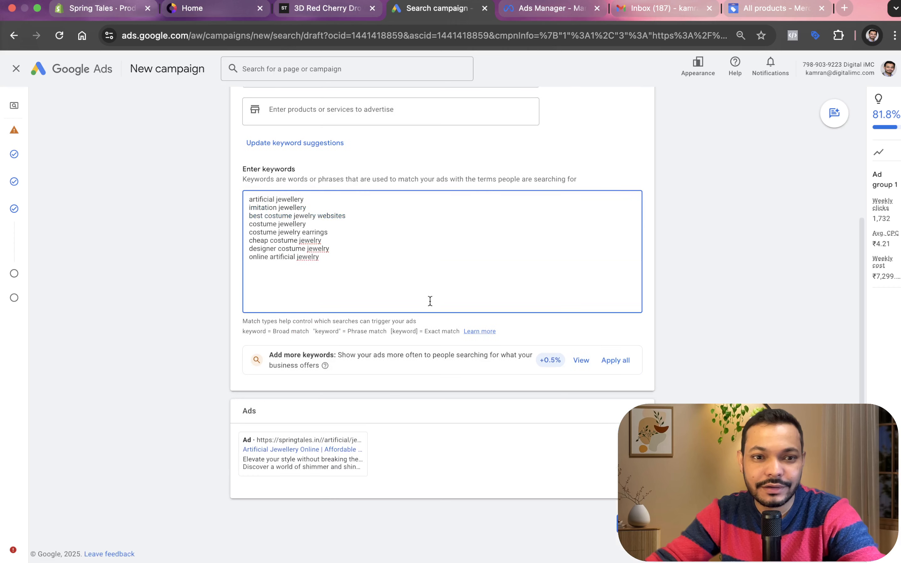
{"action": "left_click", "coordinate": [635, 524]}
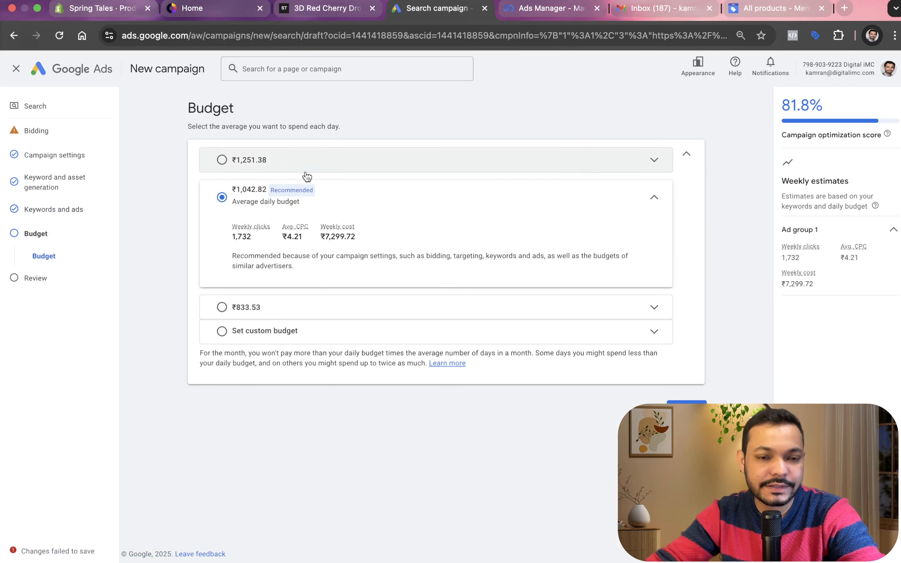
Consult the Search row's monthly budget in the Media Plan sheet and set a custom average daily budget of ₹200.00
{"action": "left_click", "coordinate": [312, 332]}
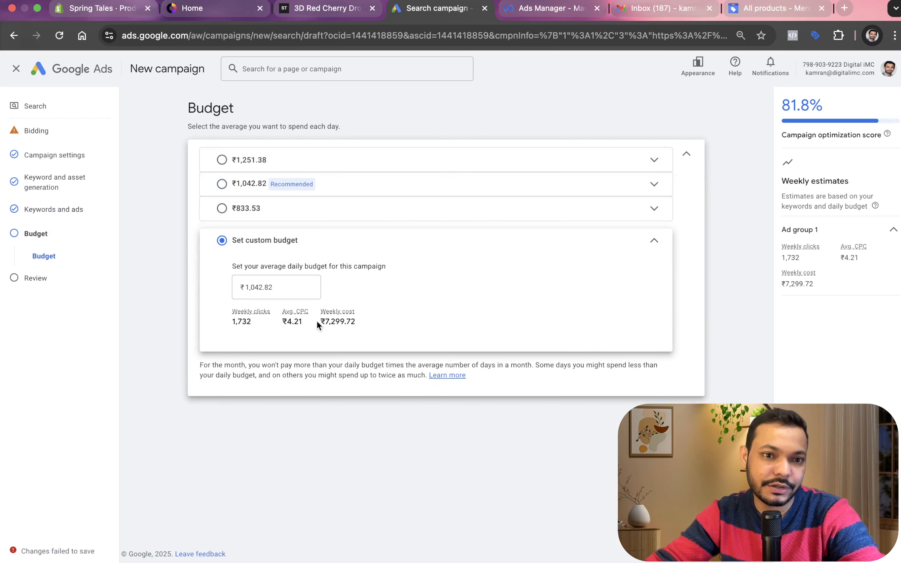
{"action": "key", "text": "ctrl+Left"}
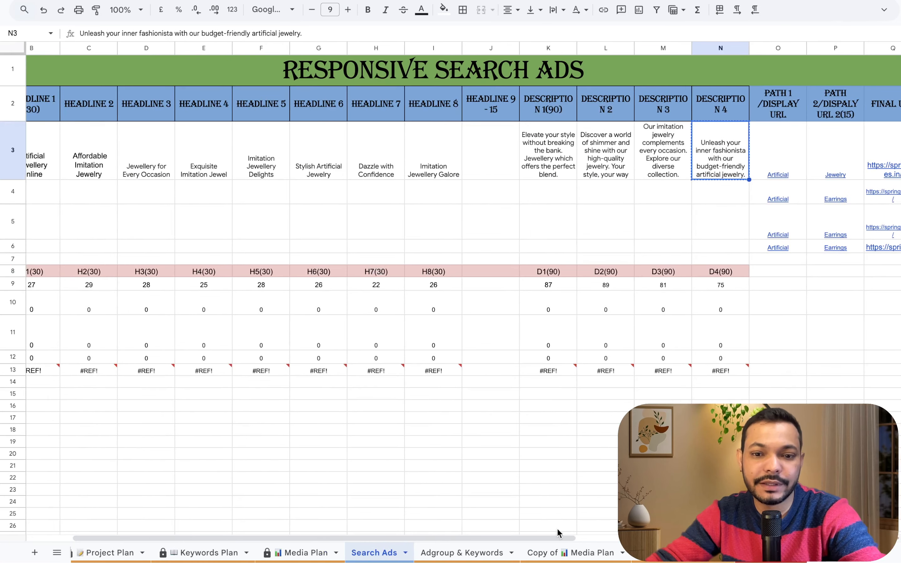
{"action": "left_click", "coordinate": [301, 554]}
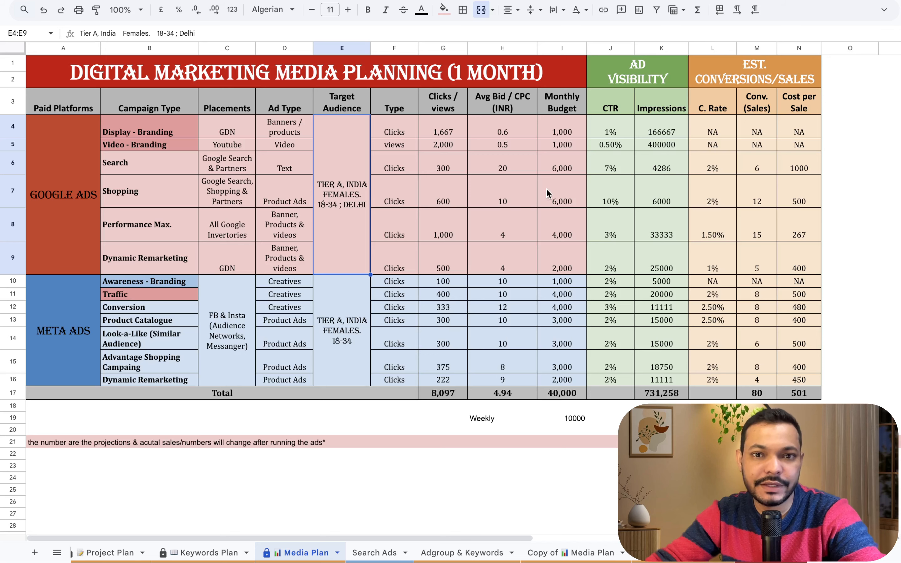
{"action": "left_click", "coordinate": [563, 168]}
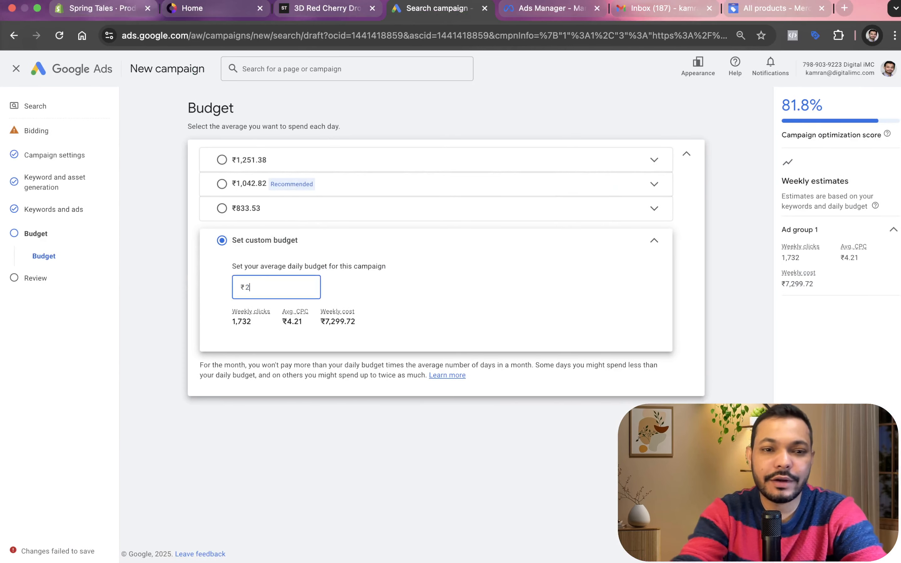
{"action": "left_click", "coordinate": [331, 411]}
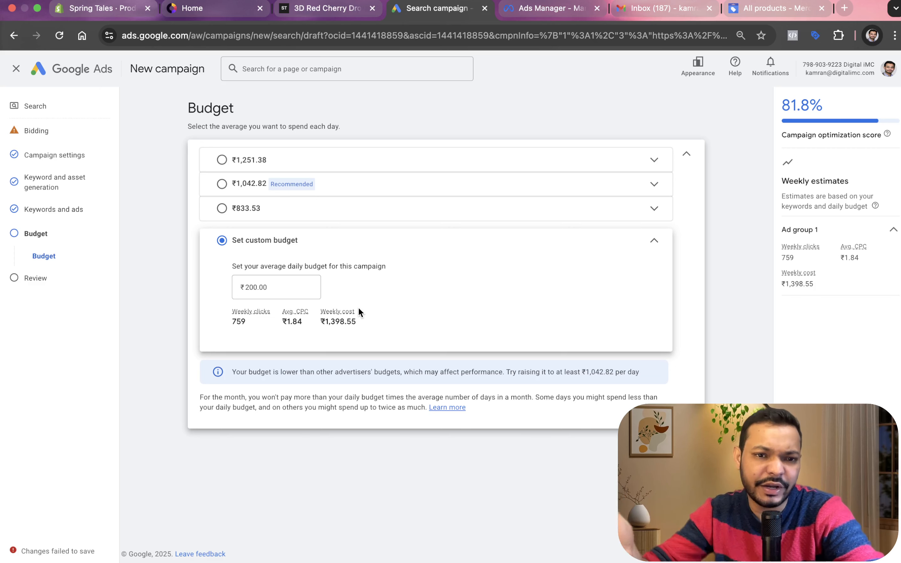
Check the Search campaign's average bid/CPC in the Media Plan sheet, then return to the campaign draft's review page
{"action": "key", "text": "ctrl+Left"}
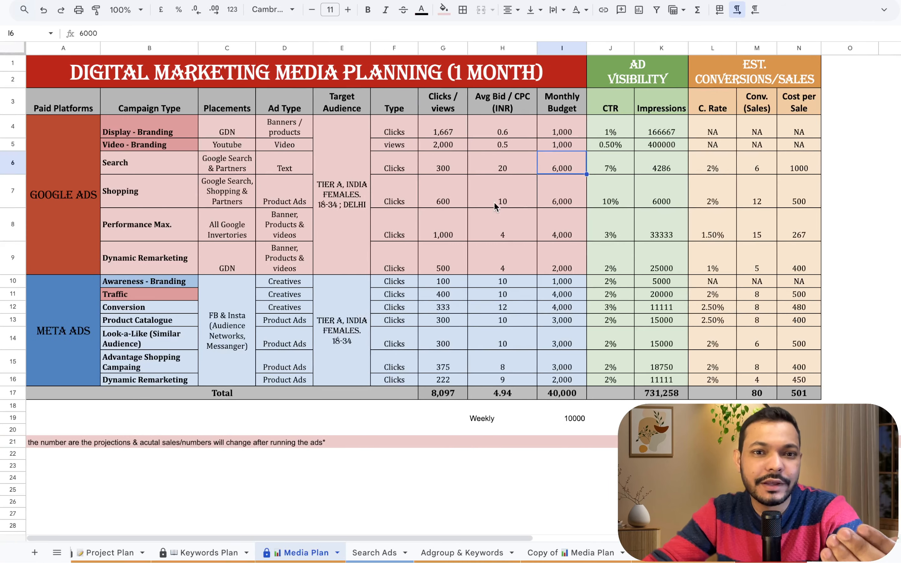
{"action": "left_click", "coordinate": [501, 168]}
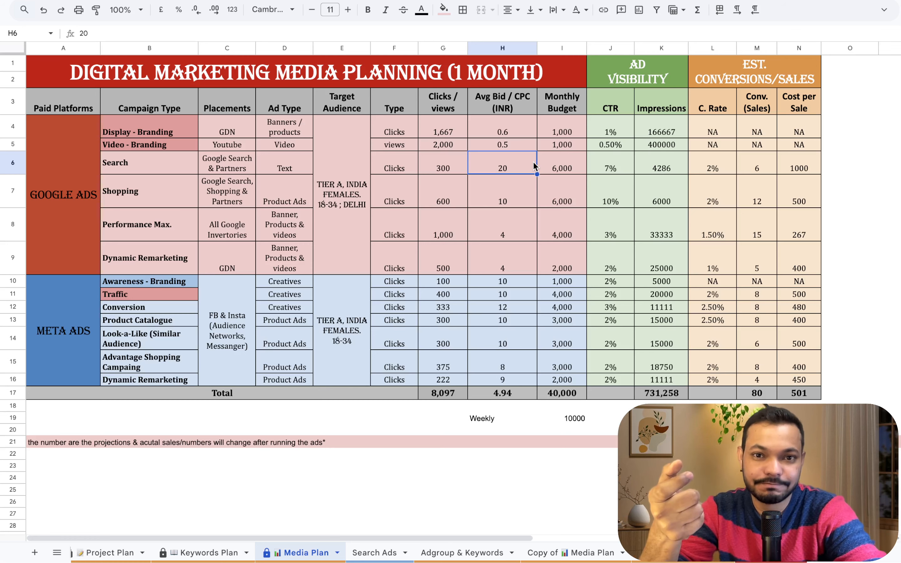
{"action": "key", "text": "ctrl+Right"}
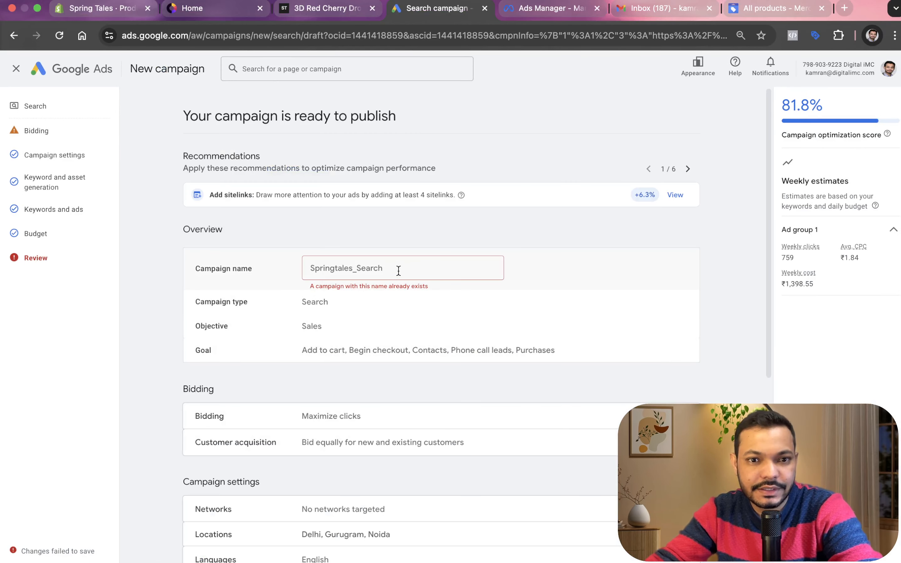
Change the campaign name to "Springtales_Search_" and look through the campaign's review summary
{"action": "left_click", "coordinate": [404, 269]}
{"action": "key", "text": "BackSpace"}
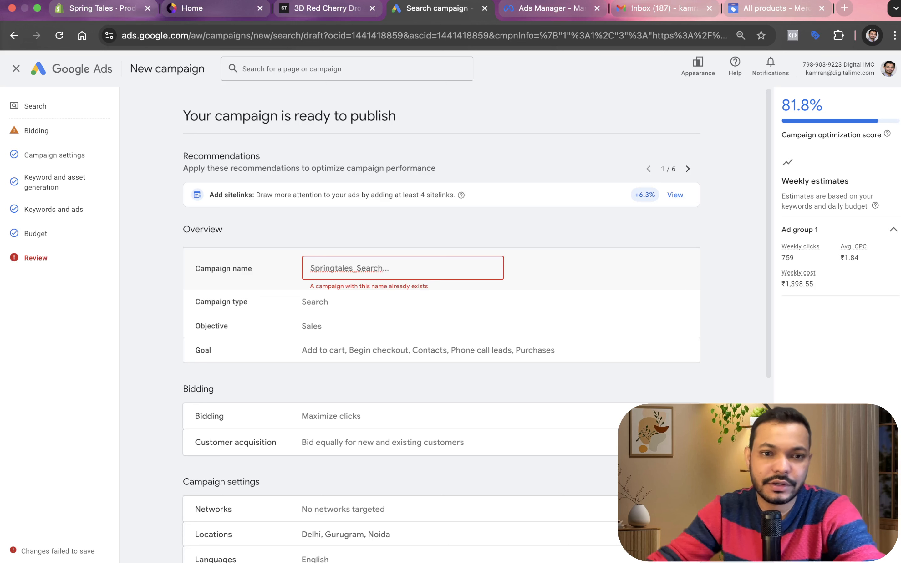
{"action": "scroll", "coordinate": [399, 264], "scroll_direction": "down", "scroll_amount": 5}
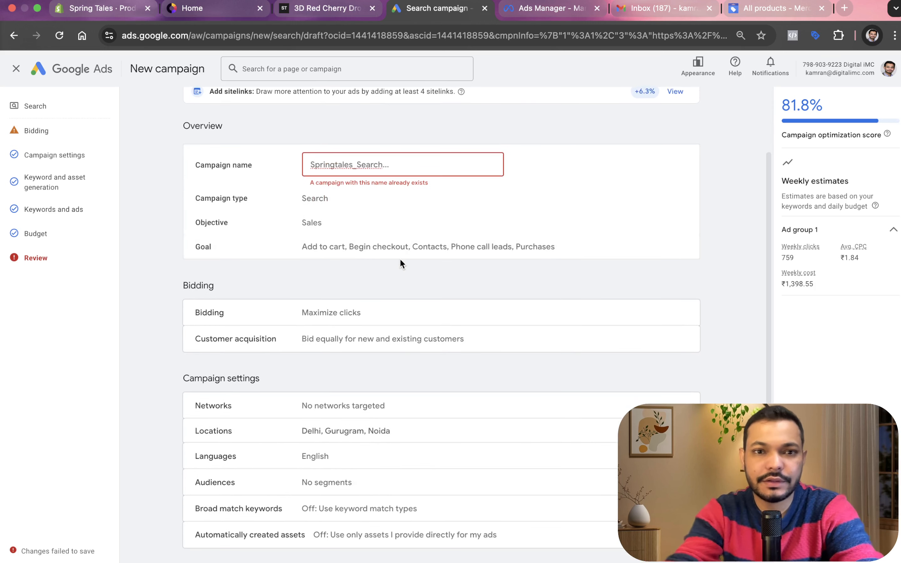
{"action": "key", "text": "BackSpace"}
{"action": "key", "text": "BackSpace"}
{"action": "key", "text": "BackSpace"}
{"action": "type", "text": "_"}
{"action": "scroll", "coordinate": [428, 410], "scroll_direction": "down", "scroll_amount": 8}
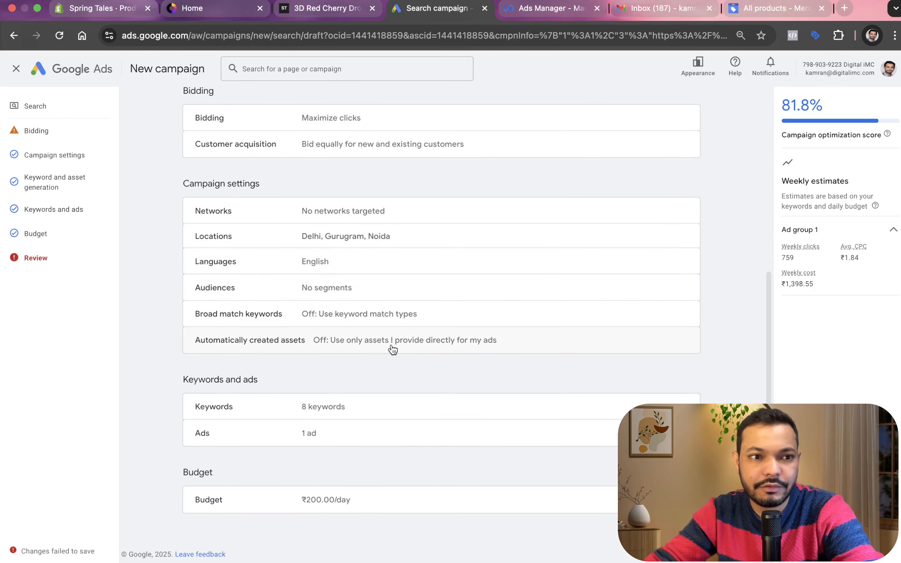
{"action": "scroll", "coordinate": [393, 350], "scroll_direction": "up", "scroll_amount": 12}
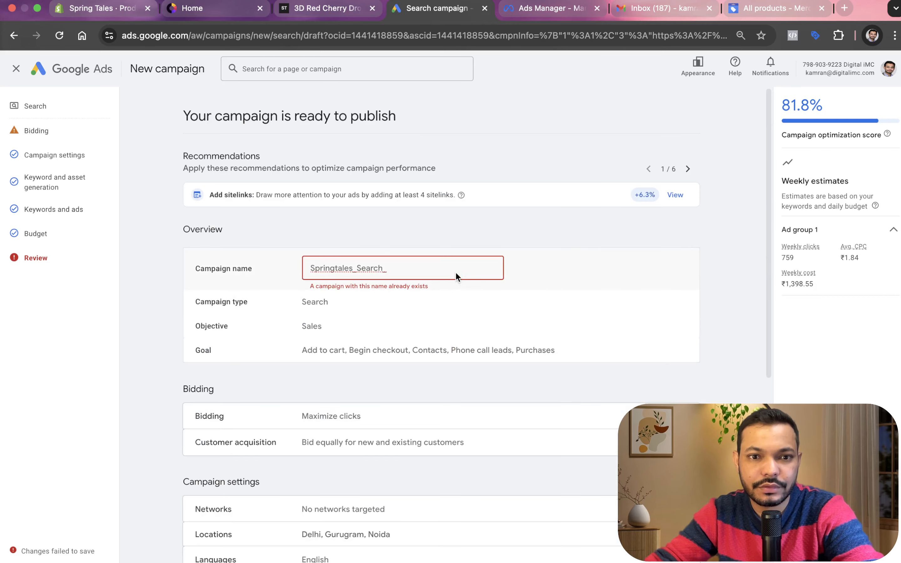
Change the campaign name to "Springtales_Search....." and look over the review summary down to the budget
{"action": "key", "text": "BackSpace"}
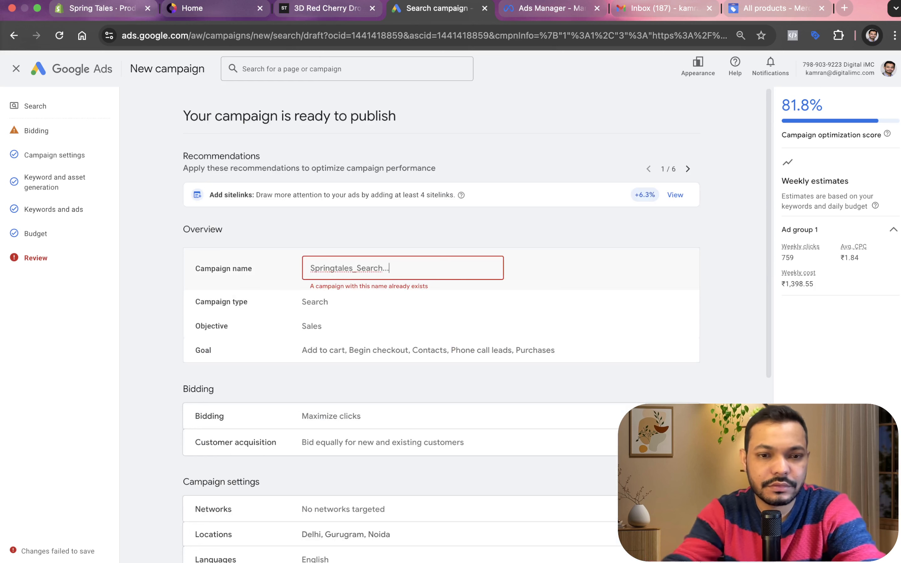
{"action": "left_click", "coordinate": [520, 275]}
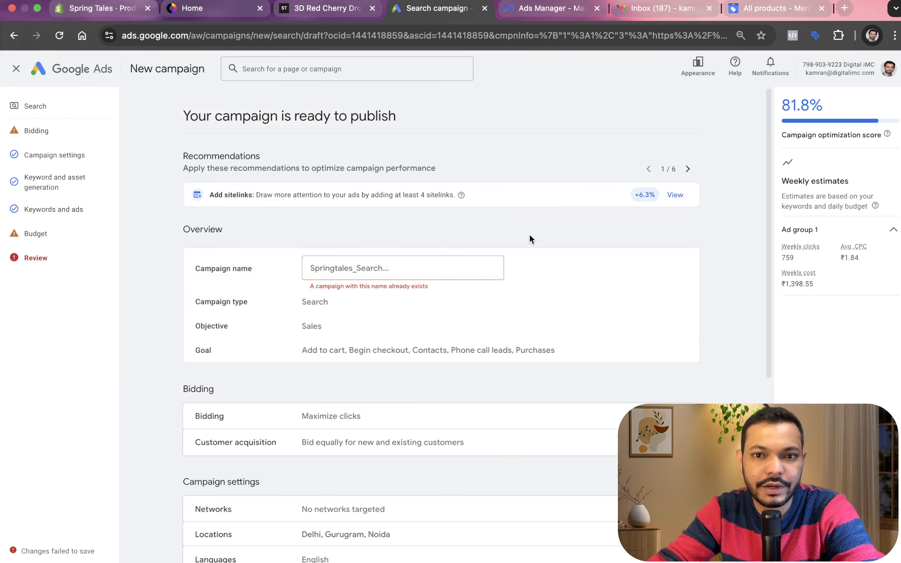
{"action": "left_click", "coordinate": [398, 271]}
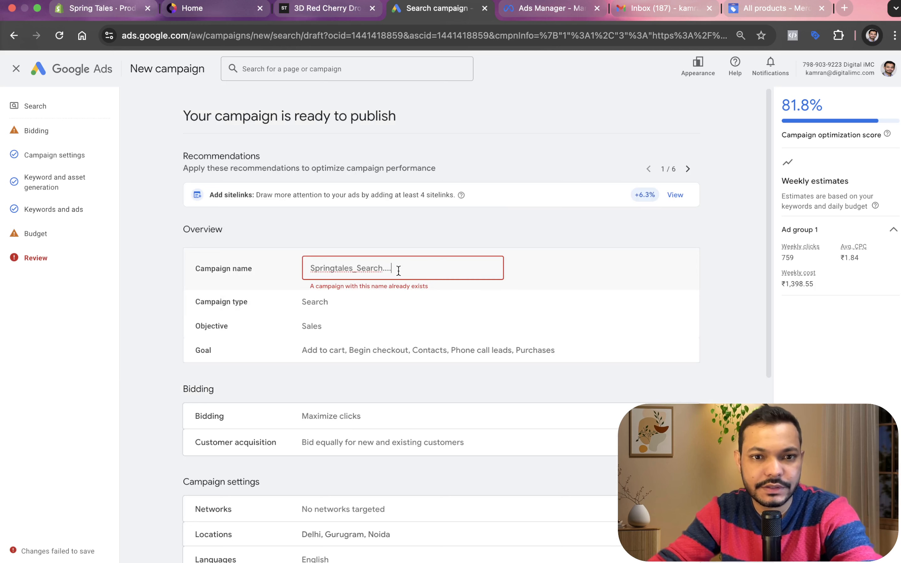
{"action": "left_click", "coordinate": [572, 266]}
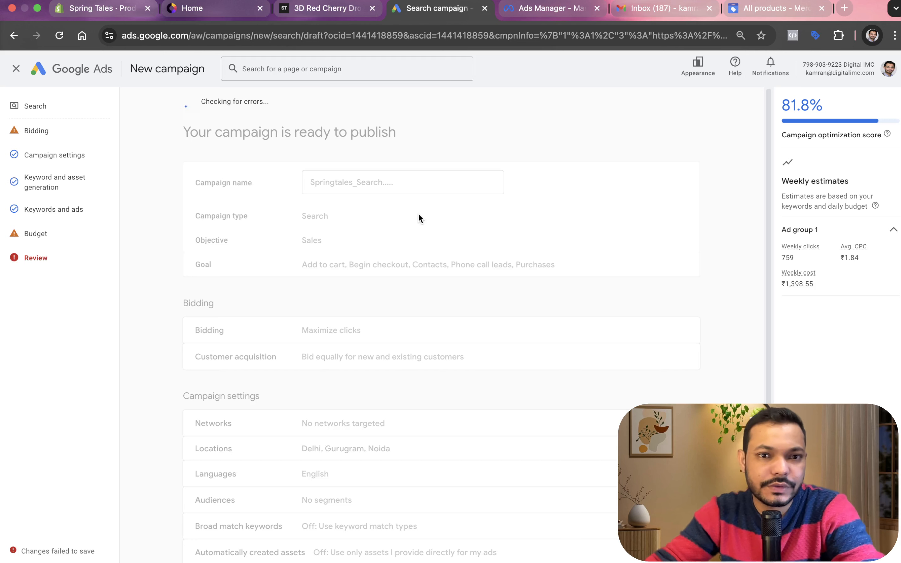
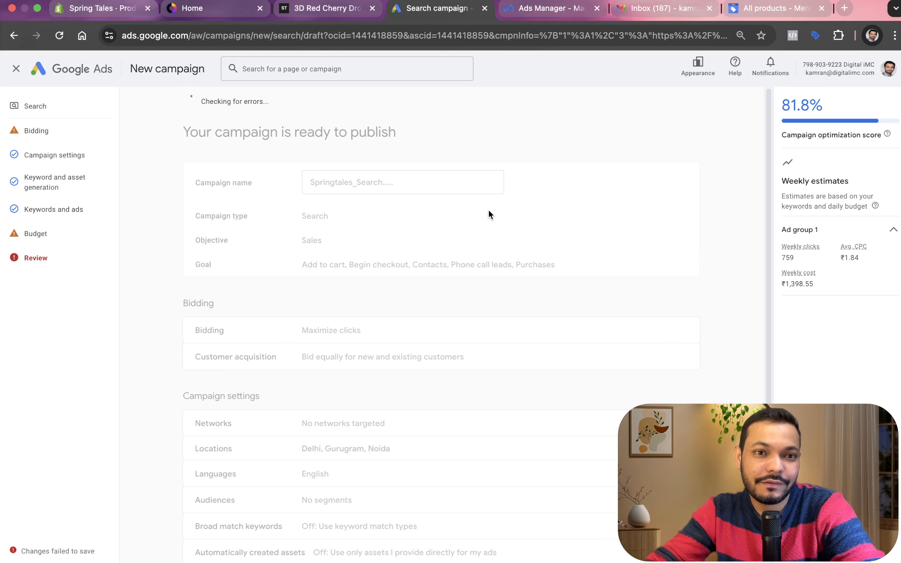
{"action": "scroll", "coordinate": [497, 246], "scroll_direction": "down", "scroll_amount": 5}
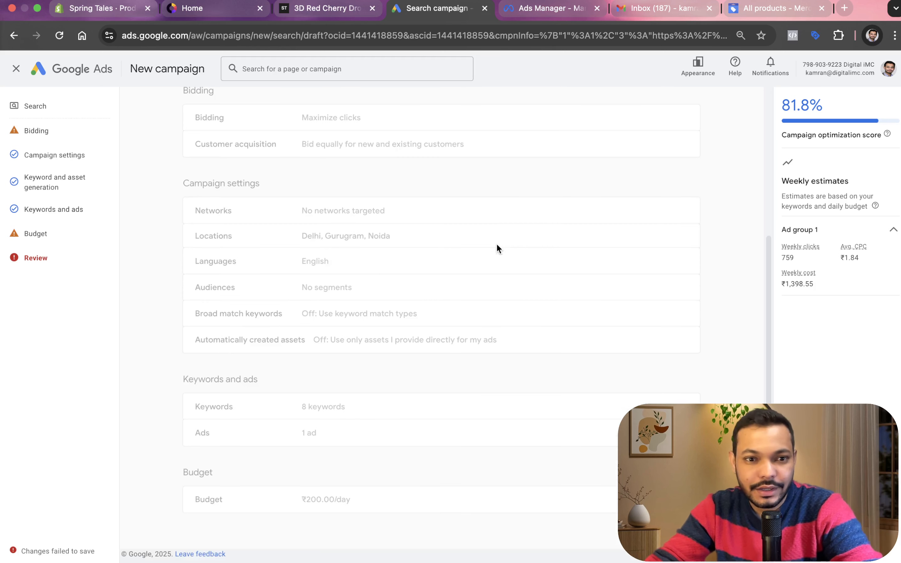
{"action": "scroll", "coordinate": [487, 359], "scroll_direction": "up", "scroll_amount": 5}
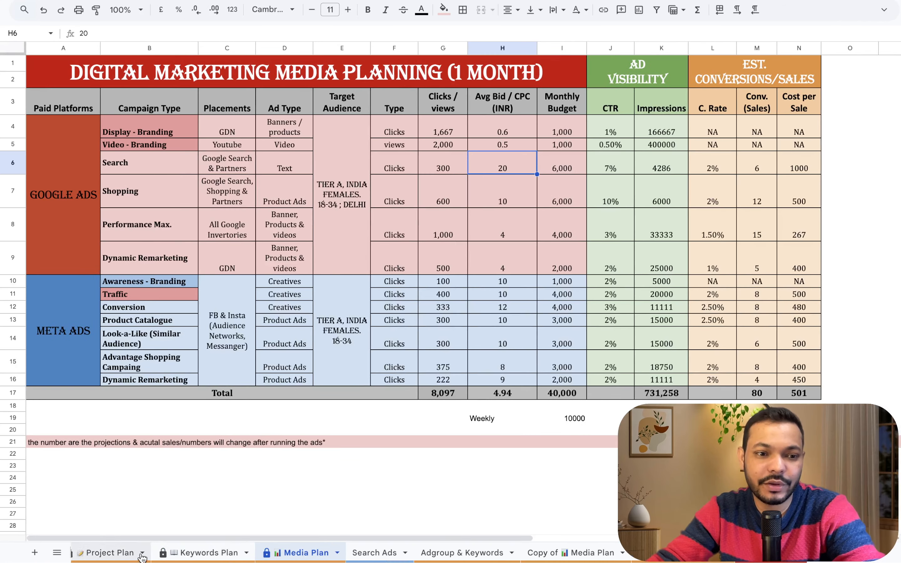
Look through the Training Deck sheet of the planning spreadsheet down to the Search Campaign row's Activity 1 cell
{"action": "scroll", "coordinate": [148, 553], "scroll_direction": "left", "scroll_amount": 10}
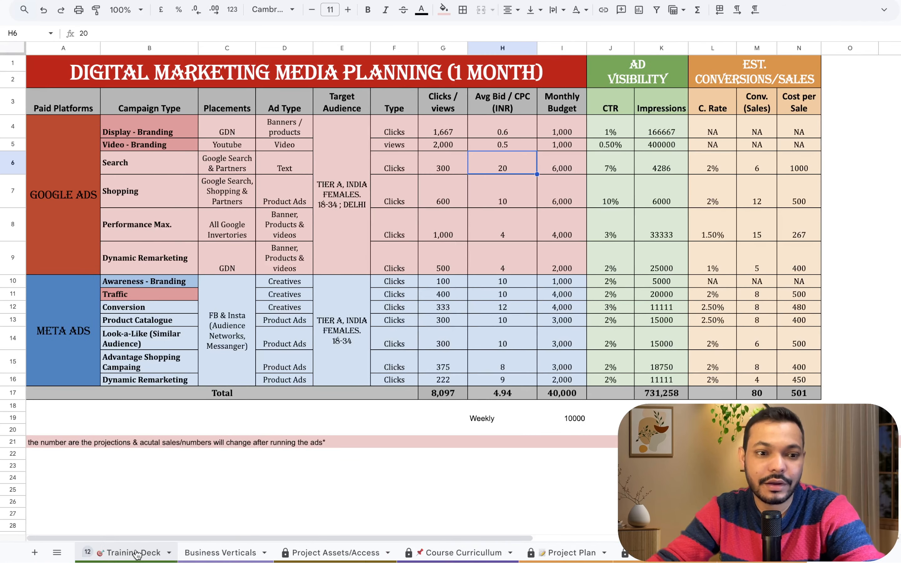
{"action": "left_click", "coordinate": [138, 553]}
{"action": "scroll", "coordinate": [447, 275], "scroll_direction": "up", "scroll_amount": 5}
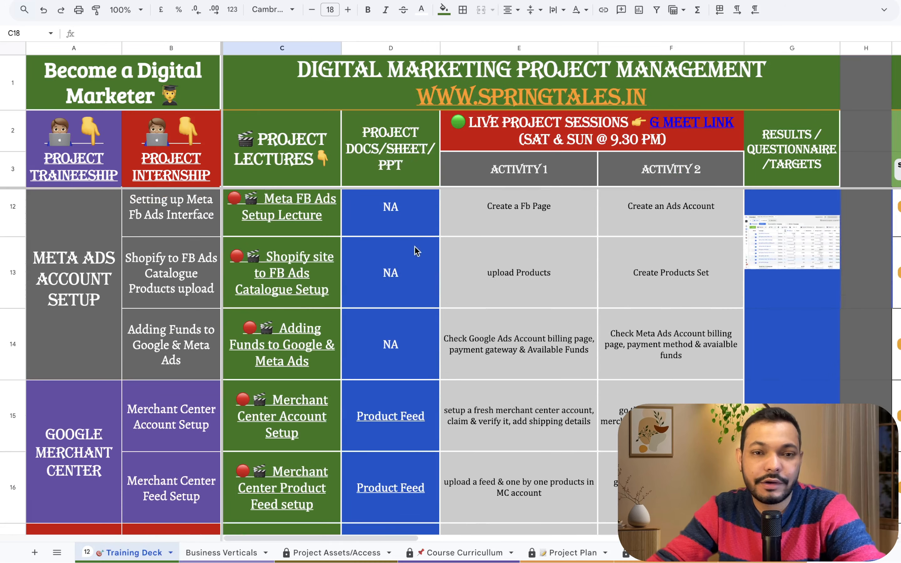
{"action": "scroll", "coordinate": [503, 296], "scroll_direction": "up", "scroll_amount": 5}
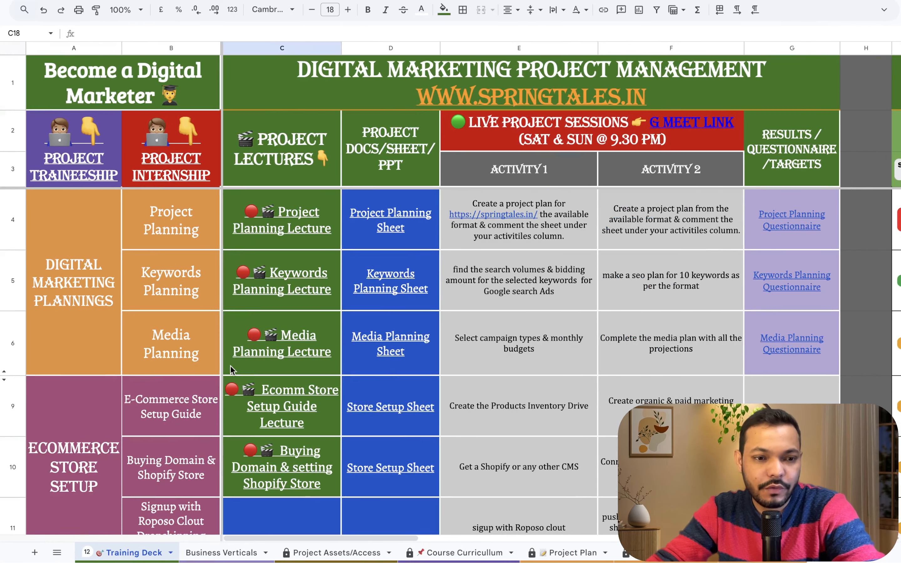
{"action": "scroll", "coordinate": [230, 370], "scroll_direction": "down", "scroll_amount": 5}
{"action": "mouse_move", "coordinate": [236, 369]}
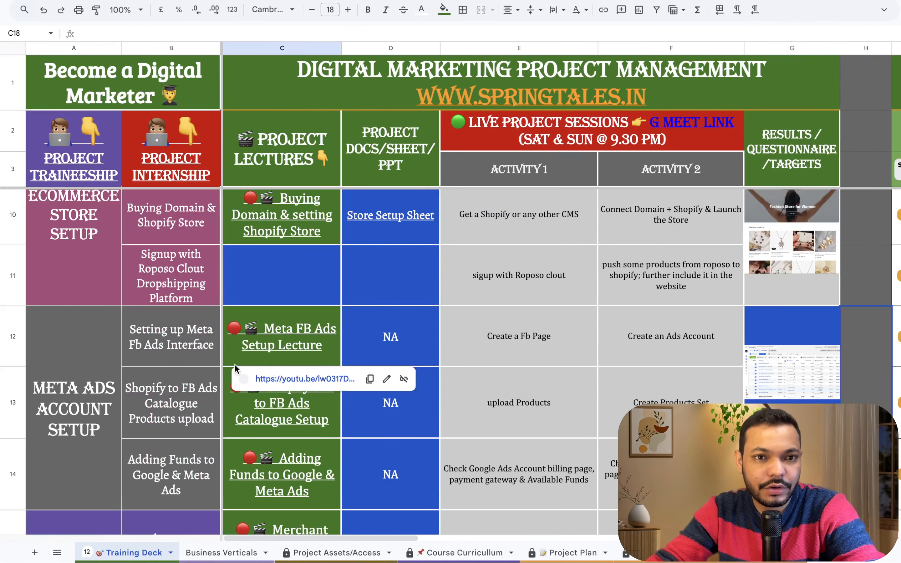
{"action": "scroll", "coordinate": [470, 395], "scroll_direction": "down", "scroll_amount": 3}
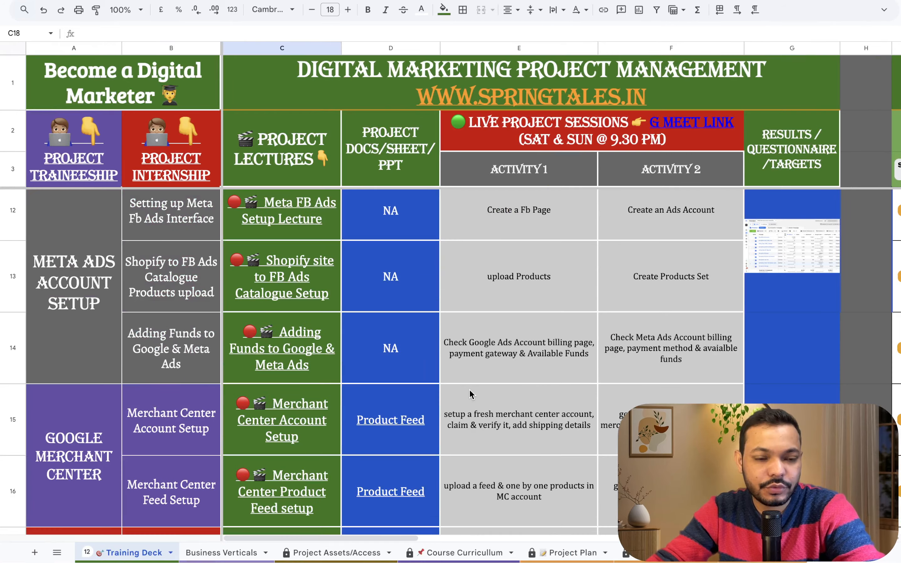
{"action": "scroll", "coordinate": [470, 391], "scroll_direction": "down", "scroll_amount": 5}
{"action": "left_click", "coordinate": [490, 381]}
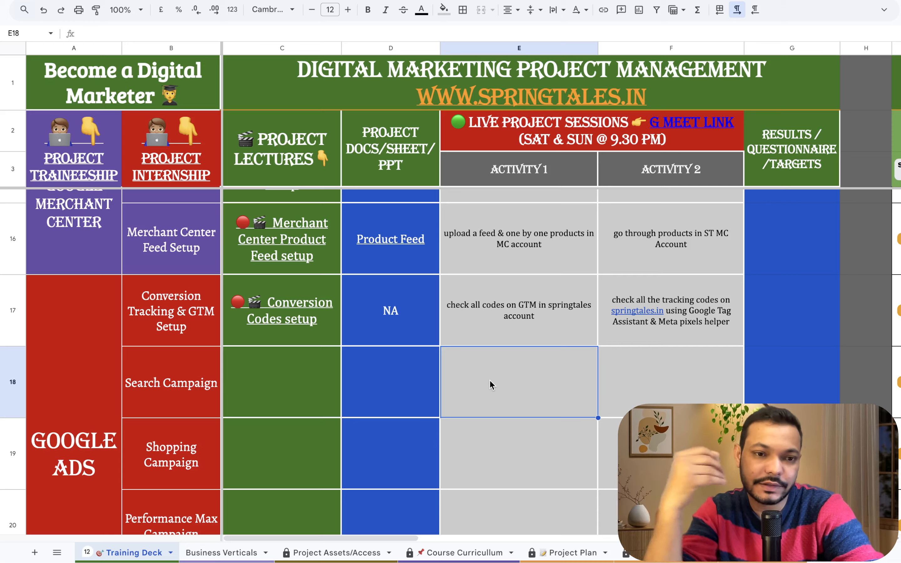
Return to the Google Ads campaign draft, look through its review summary and publish the campaign
{"action": "key", "text": "ctrl+Right"}
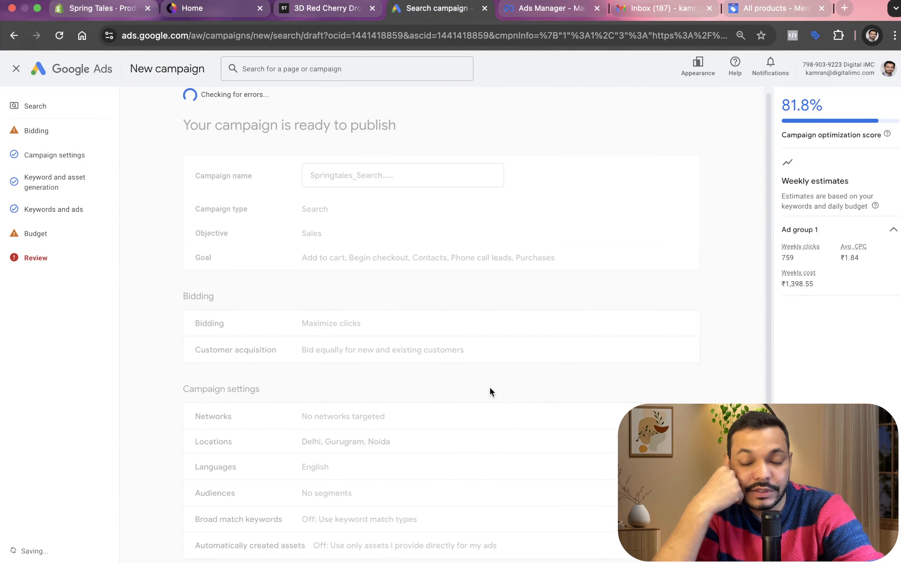
{"action": "scroll", "coordinate": [490, 392], "scroll_direction": "down", "scroll_amount": 2}
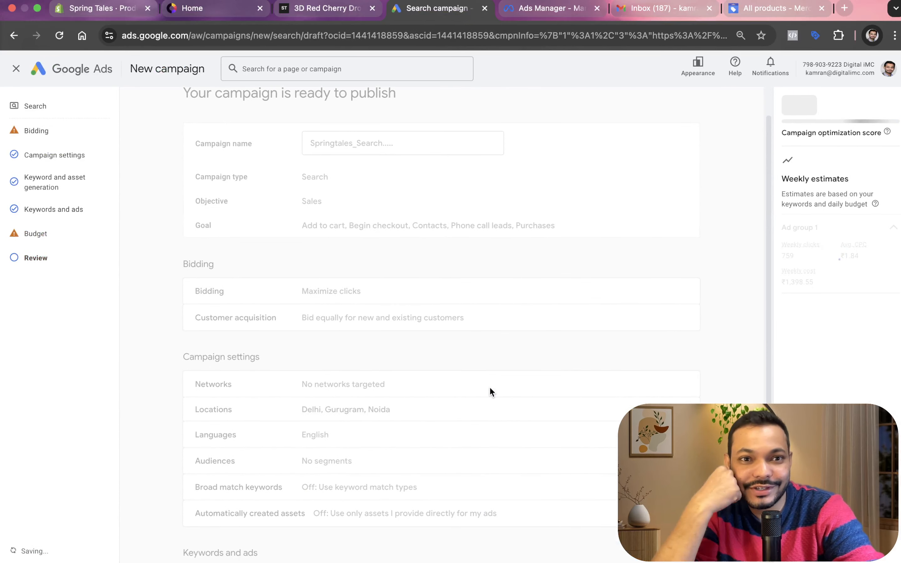
{"action": "scroll", "coordinate": [489, 405], "scroll_direction": "down", "scroll_amount": 3}
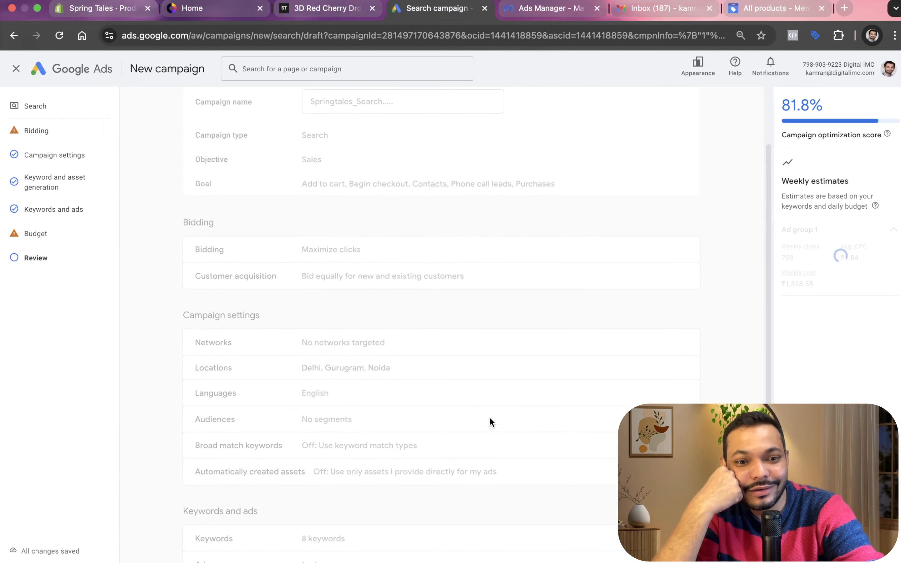
{"action": "scroll", "coordinate": [490, 422], "scroll_direction": "down", "scroll_amount": 5}
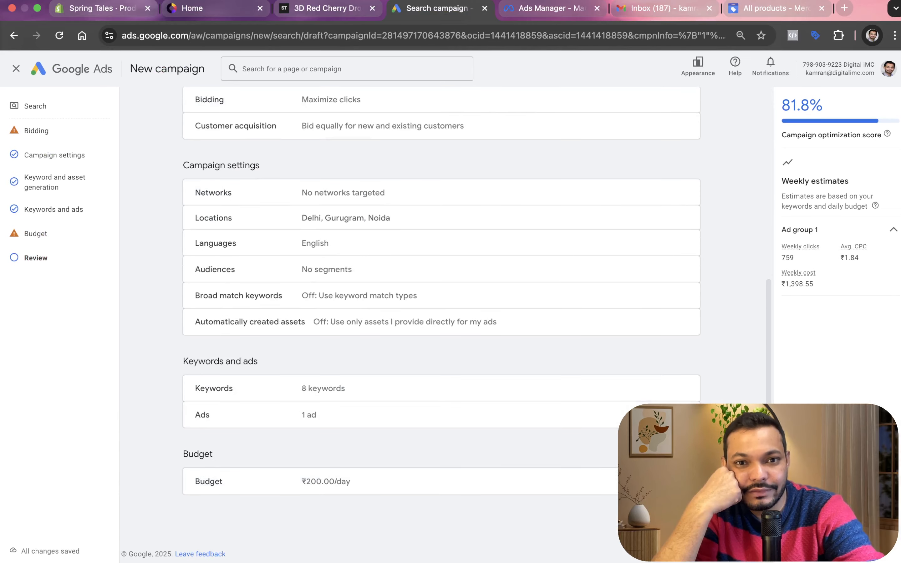
{"action": "left_click", "coordinate": [668, 518]}
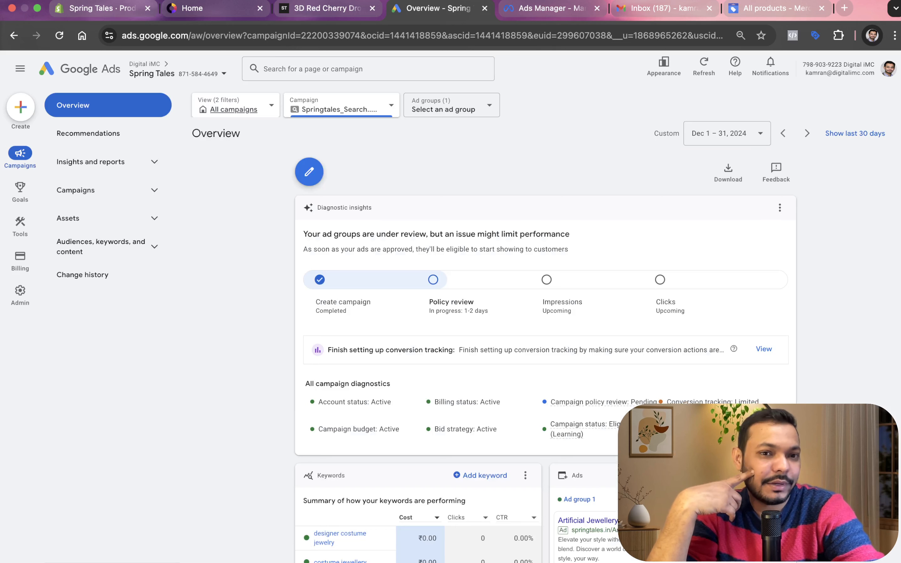
Switch to the planning spreadsheet, browse its sheets and open Adgroup & Keywords
{"action": "key", "text": "ctrl+Left"}
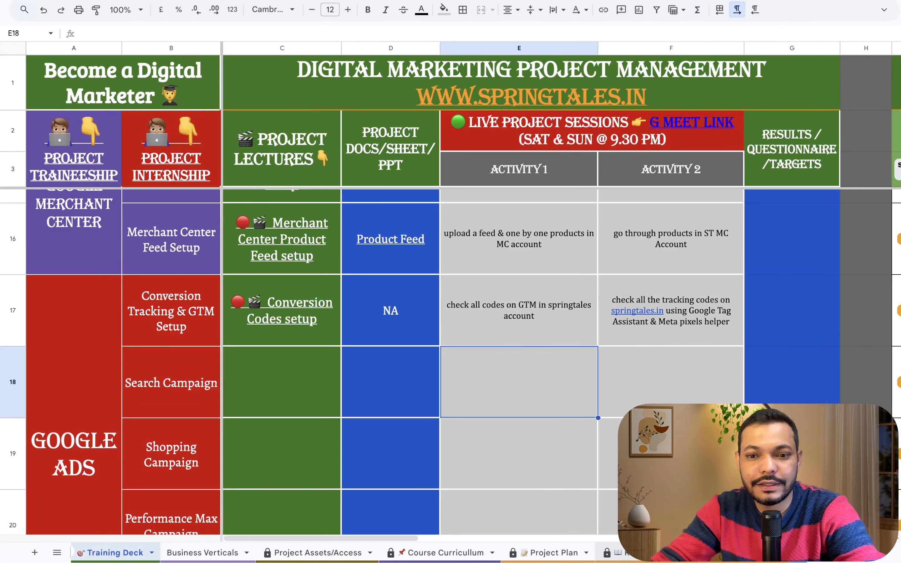
{"action": "key", "text": "alt+Down"}
{"action": "key", "text": "alt+Down"}
{"action": "key", "text": "alt+Down"}
{"action": "key", "text": "alt+Down"}
{"action": "key", "text": "alt+Down"}
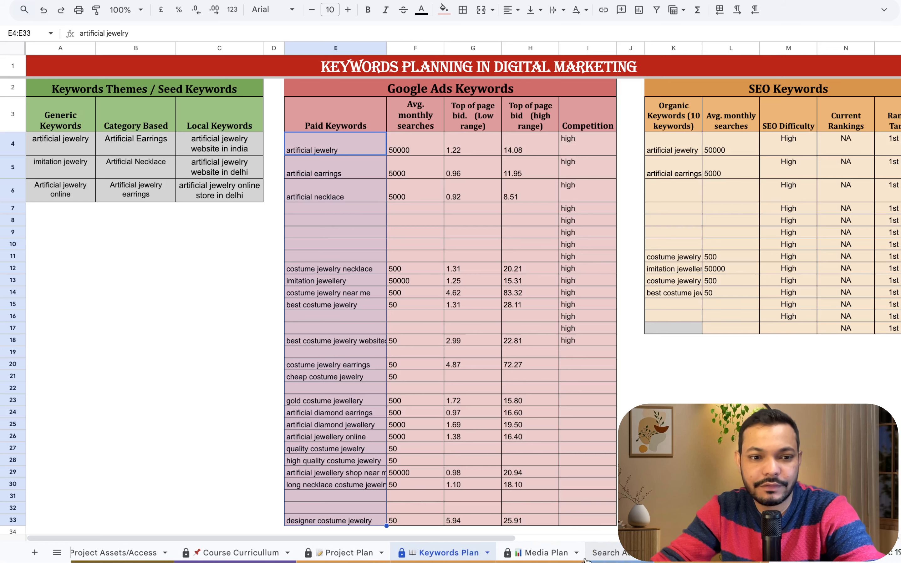
{"action": "scroll", "coordinate": [343, 548], "scroll_direction": "left", "scroll_amount": 5}
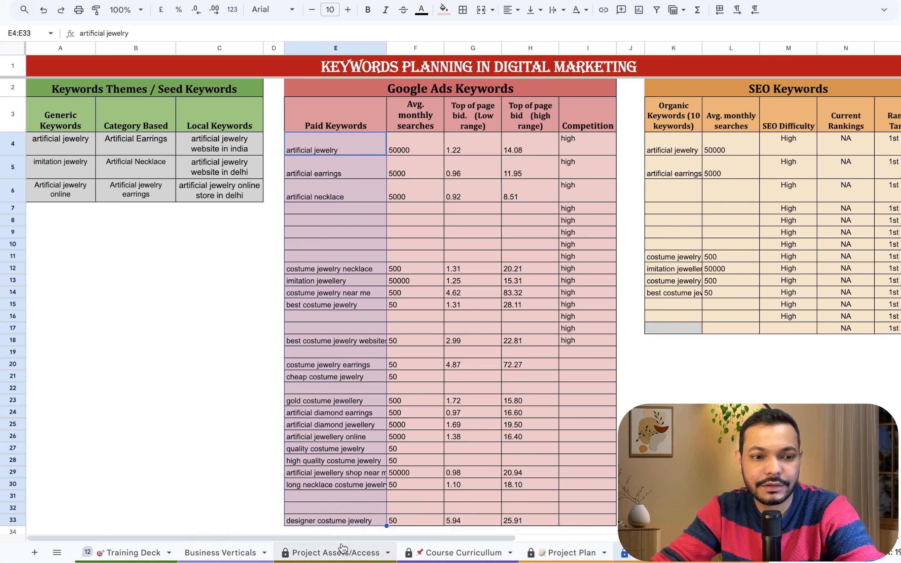
{"action": "scroll", "coordinate": [301, 552], "scroll_direction": "right", "scroll_amount": 10}
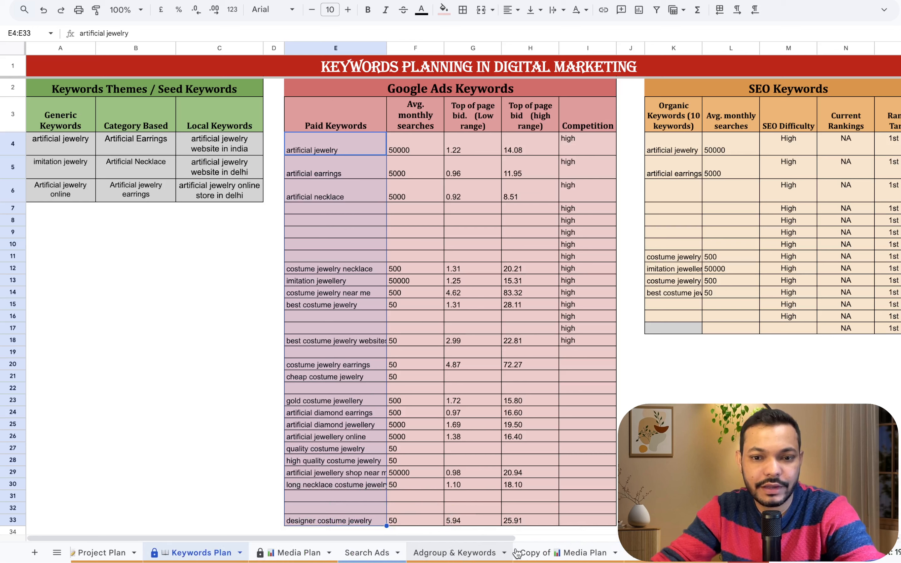
{"action": "scroll", "coordinate": [554, 550], "scroll_direction": "right", "scroll_amount": 10}
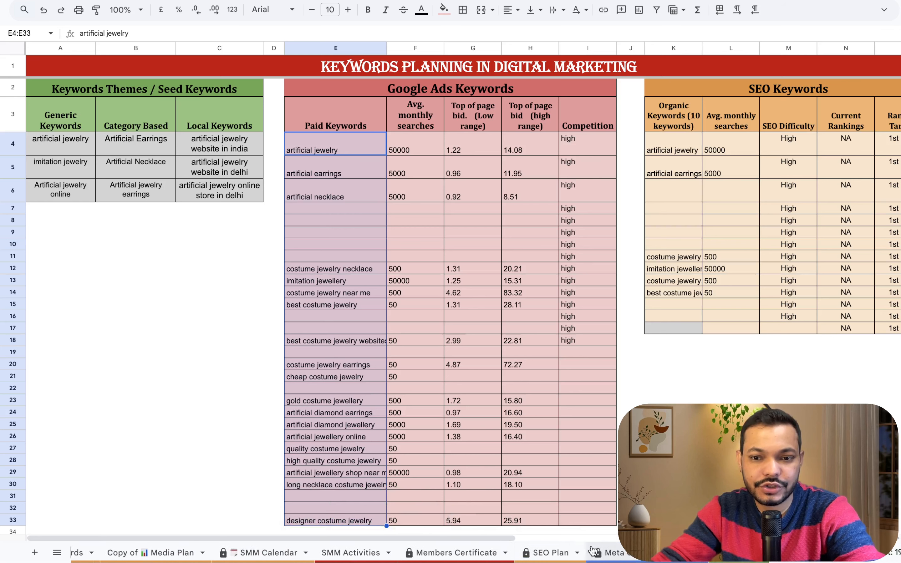
{"action": "scroll", "coordinate": [166, 549], "scroll_direction": "left", "scroll_amount": 10}
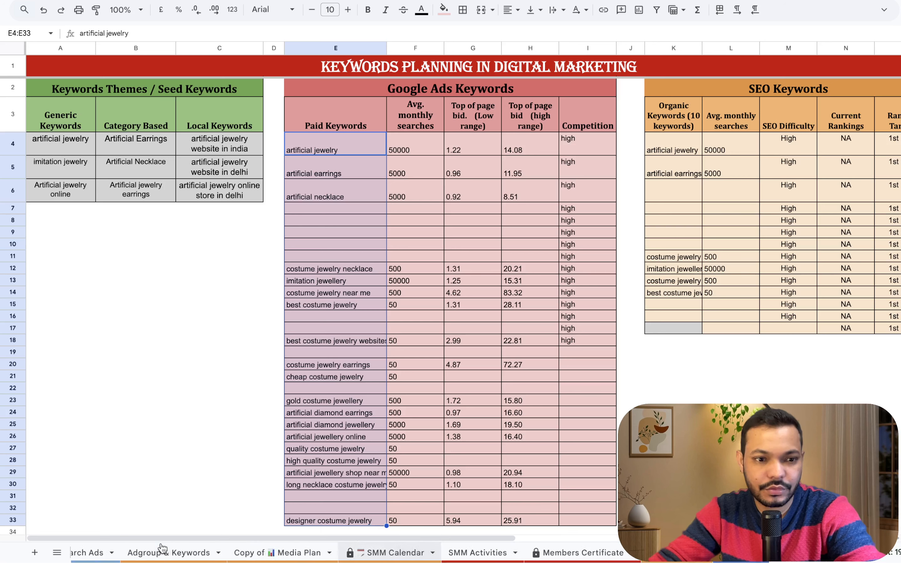
{"action": "scroll", "coordinate": [166, 549], "scroll_direction": "left", "scroll_amount": 5}
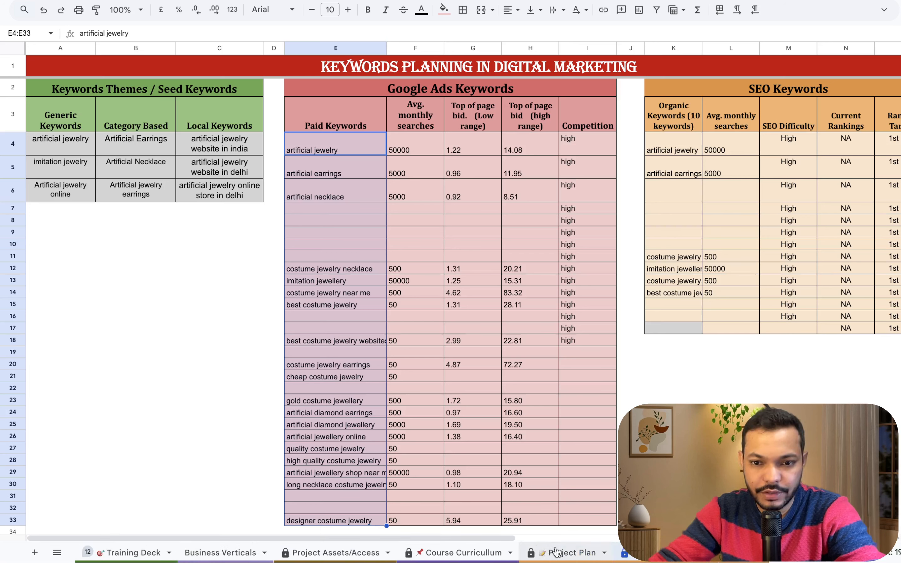
{"action": "scroll", "coordinate": [557, 551], "scroll_direction": "right", "scroll_amount": 8}
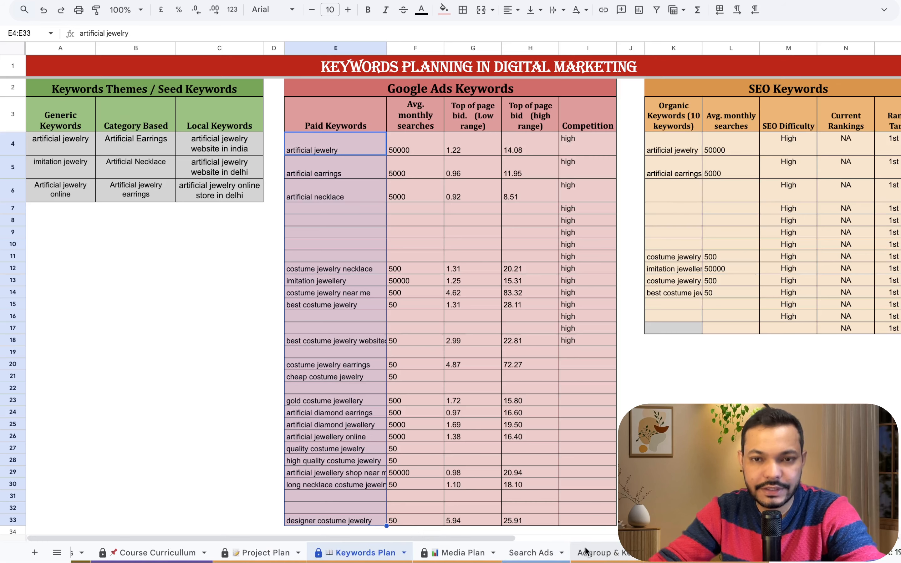
{"action": "left_click", "coordinate": [585, 551]}
Examine the Generic Groups keywords and the negative keywords listed for Springtales_Search
{"action": "left_click_drag", "start_coordinate": [220, 285], "coordinate": [222, 296]}
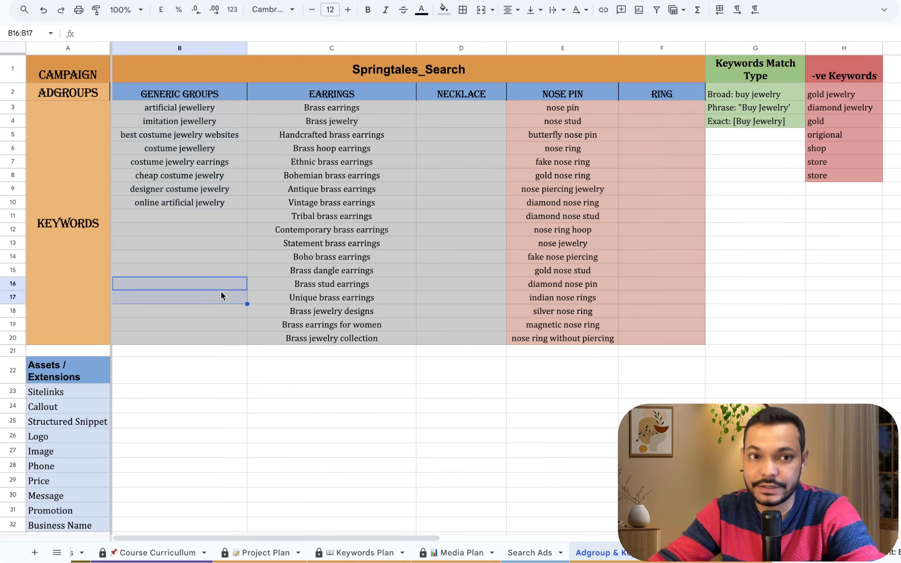
{"action": "left_click_drag", "start_coordinate": [207, 110], "coordinate": [216, 208]}
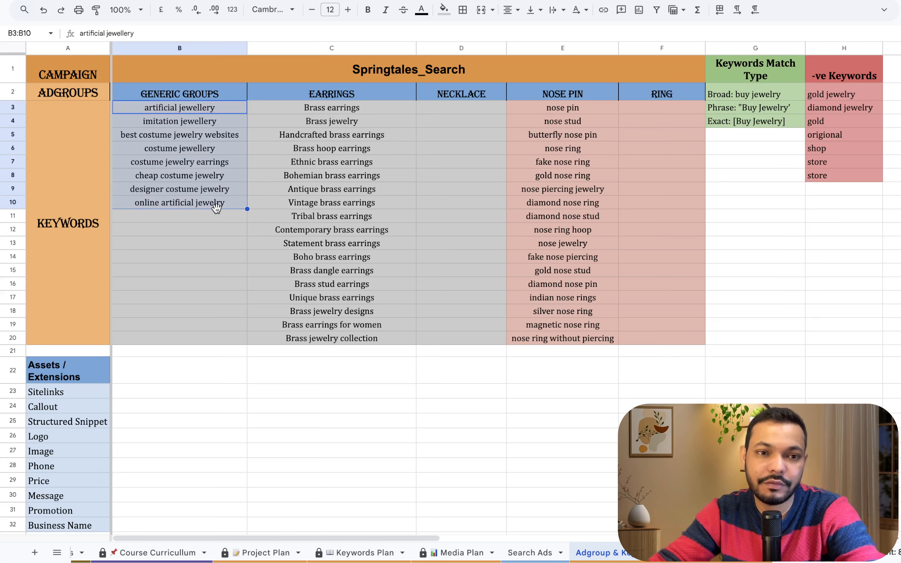
{"action": "left_click_drag", "start_coordinate": [847, 99], "coordinate": [841, 175]}
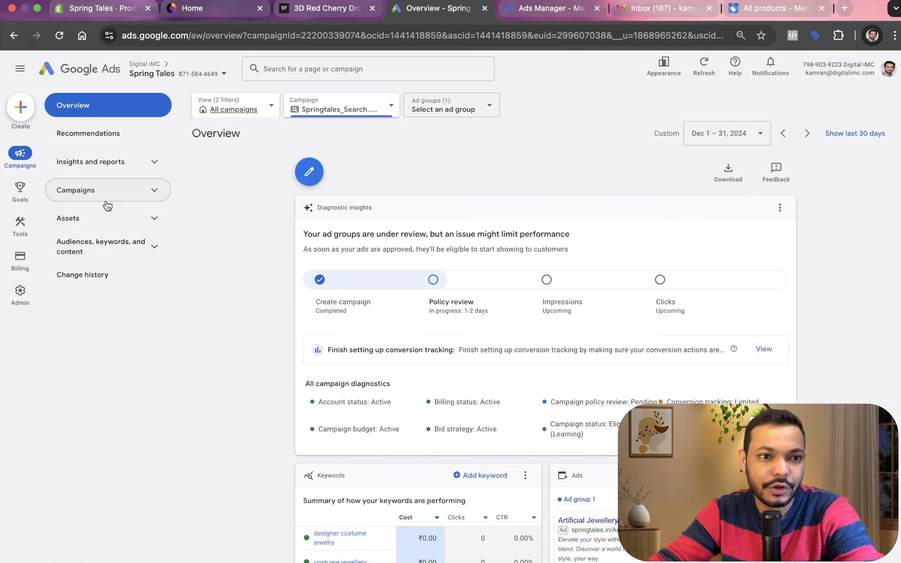
In Google Ads, show the campaigns list and expand the Assets and the Audiences, keywords, and content sections
{"action": "left_click", "coordinate": [105, 197]}
{"action": "left_click", "coordinate": [108, 218]}
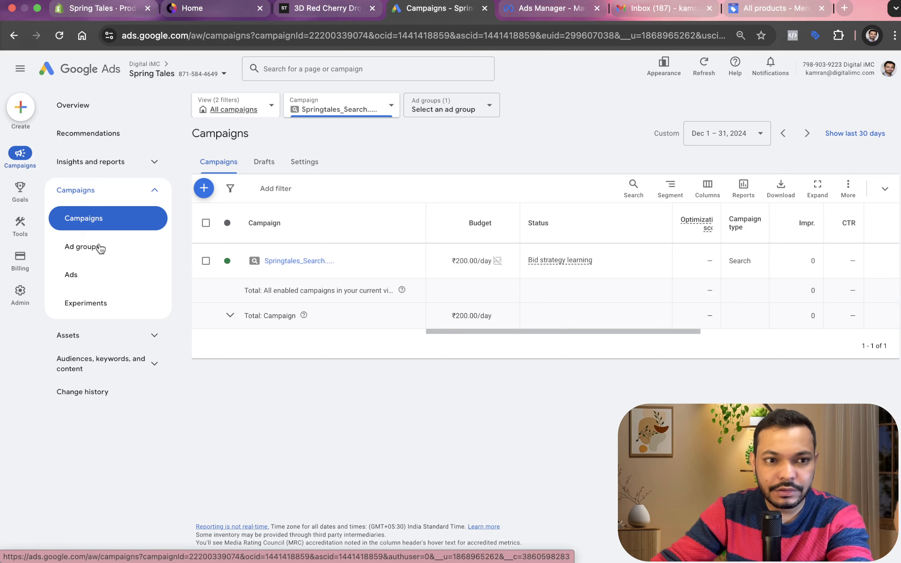
{"action": "left_click", "coordinate": [108, 336]}
{"action": "left_click", "coordinate": [108, 395]}
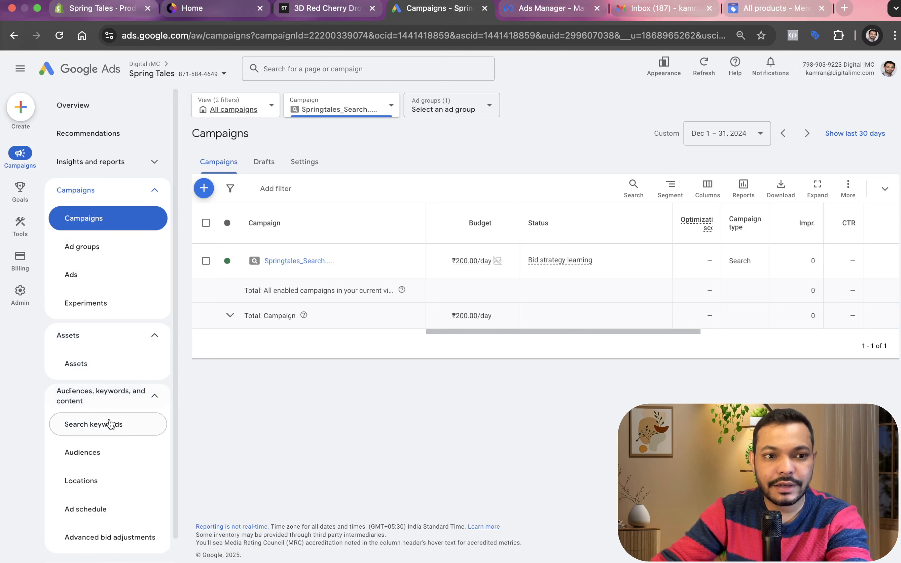
Open the Springtales_Search..... campaign and view the search keywords in Ad group 1
{"action": "scroll", "coordinate": [111, 432], "scroll_direction": "down", "scroll_amount": 2}
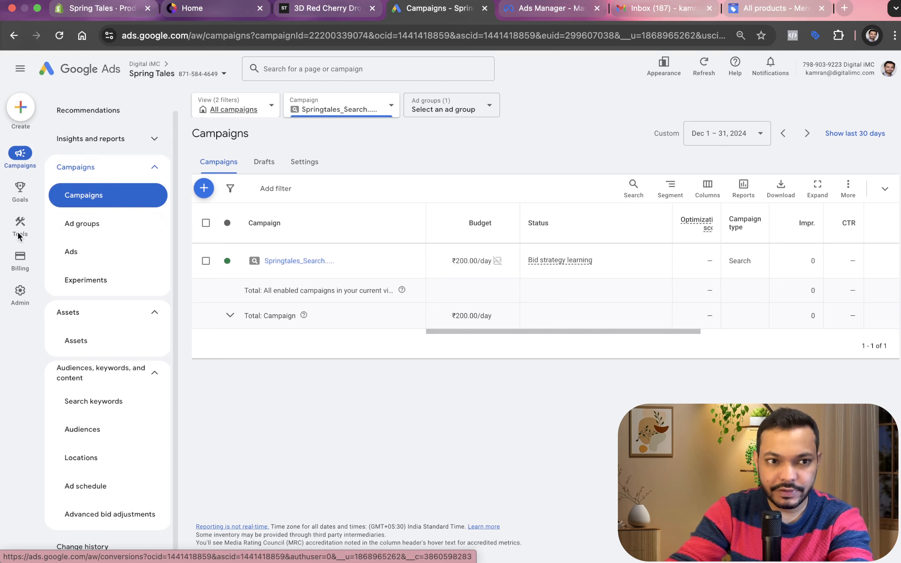
{"action": "mouse_move", "coordinate": [34, 250]}
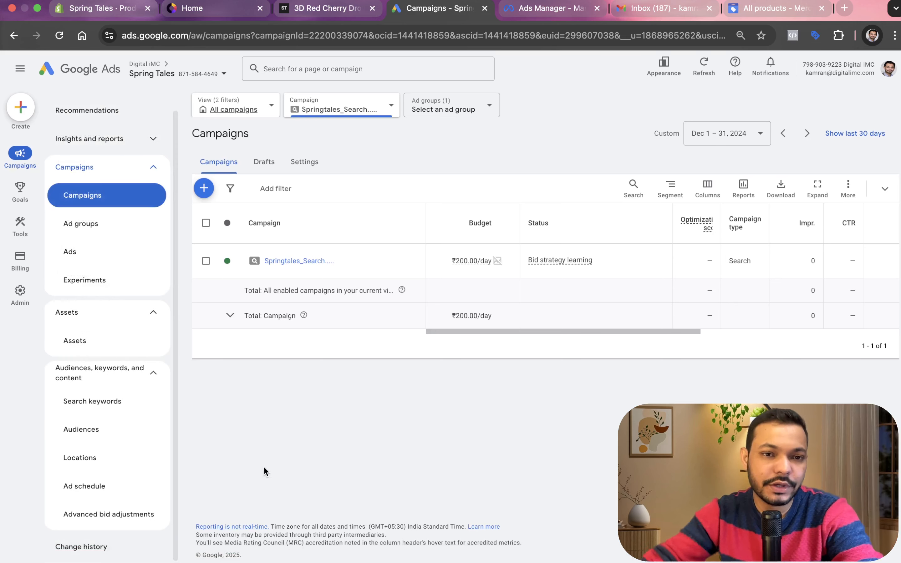
{"action": "left_click", "coordinate": [295, 261]}
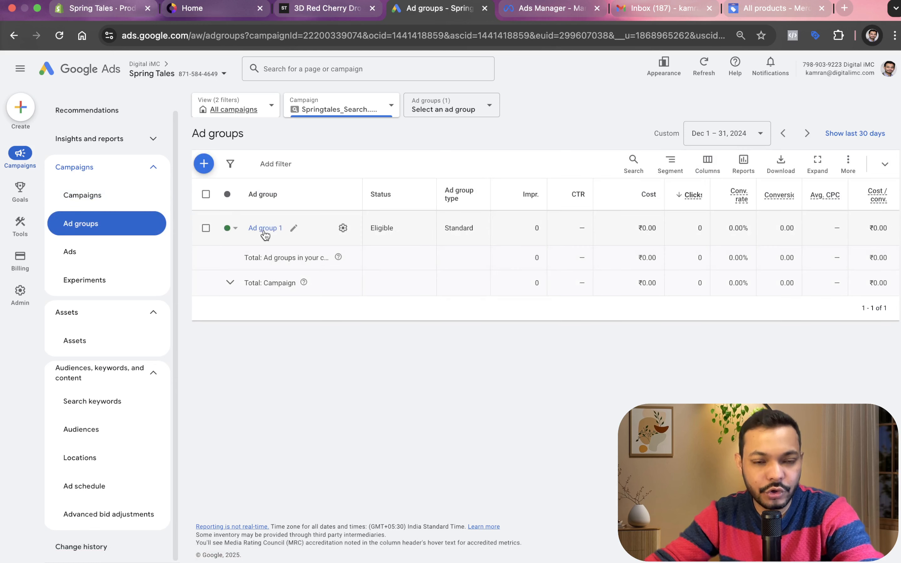
{"action": "left_click", "coordinate": [264, 233]}
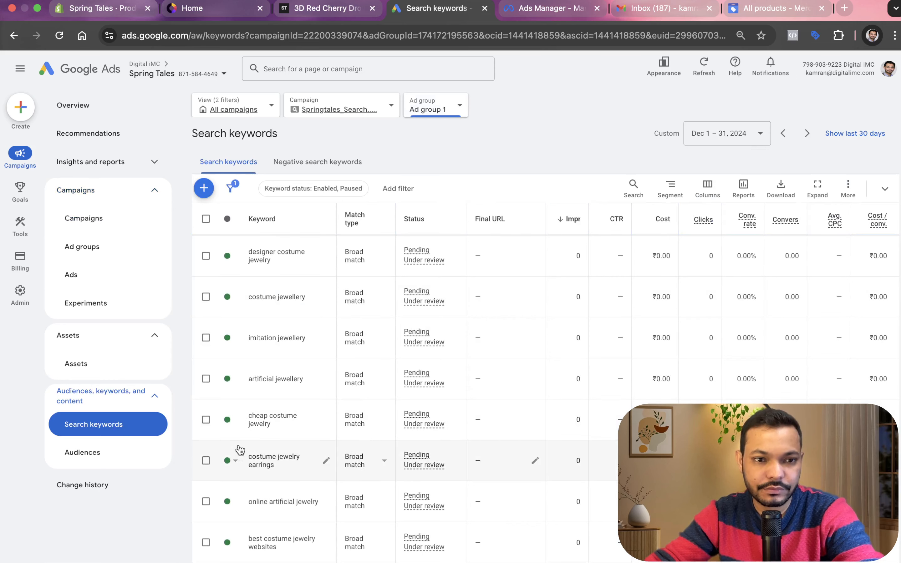
Change the keyword designer costume jewelry to phrase match by enclosing its text in double quotes, and save it
{"action": "scroll", "coordinate": [283, 362], "scroll_direction": "down", "scroll_amount": 3}
{"action": "scroll", "coordinate": [282, 359], "scroll_direction": "up", "scroll_amount": 3}
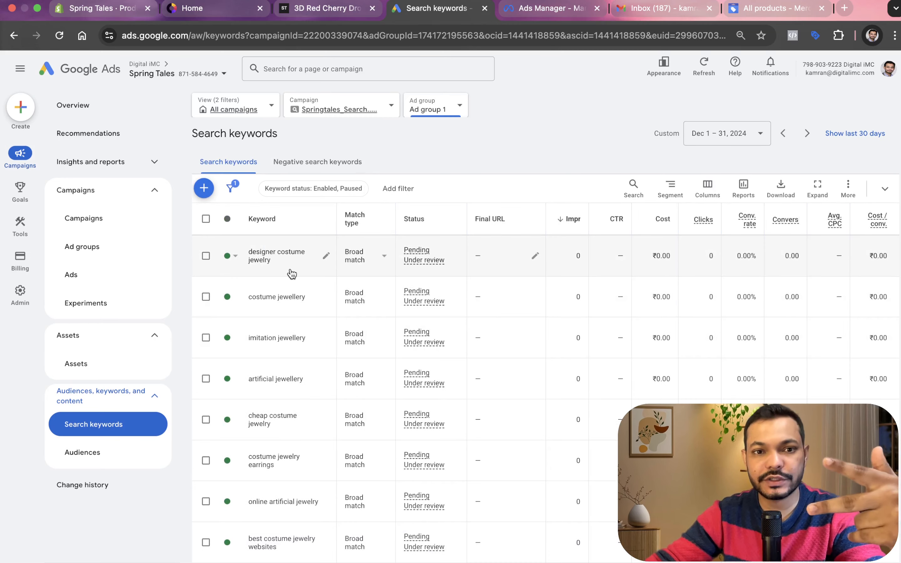
{"action": "left_click", "coordinate": [325, 256]}
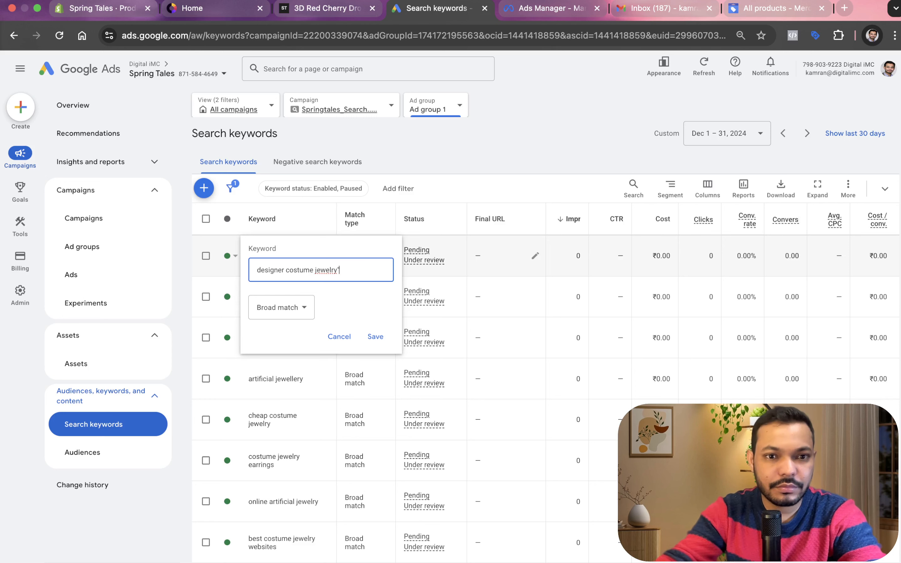
{"action": "type", "text": "\""}
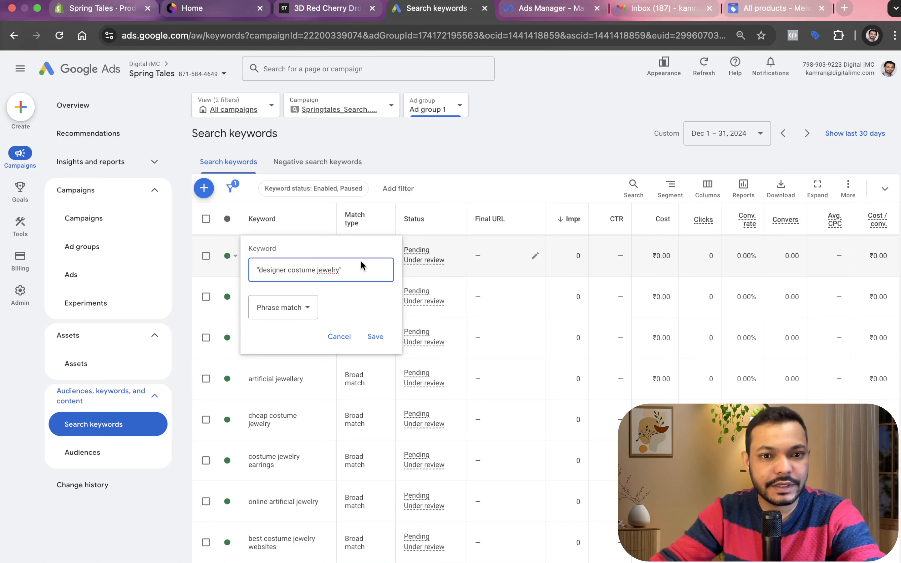
{"action": "left_click", "coordinate": [374, 341]}
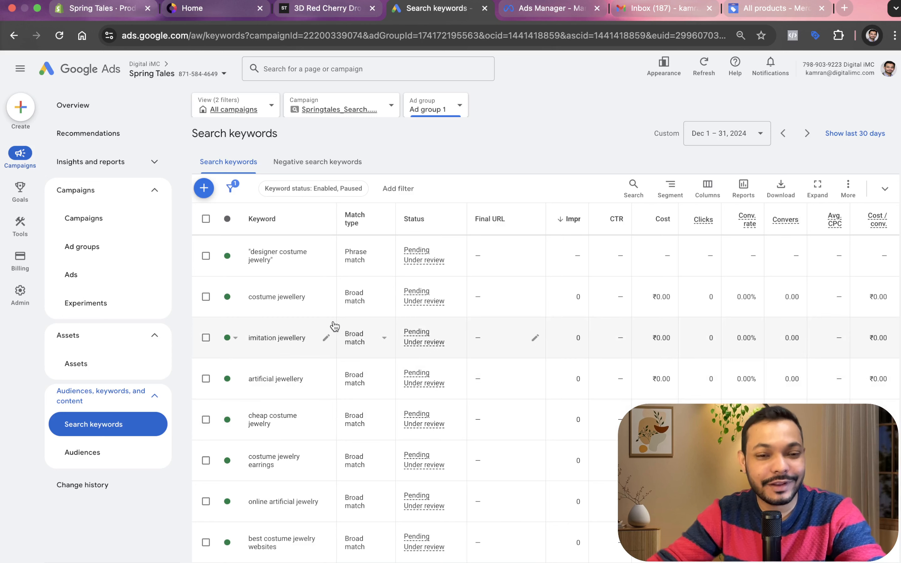
Set the match type of the keywords costume jewellery and imitation jewellery to Phrase match
{"action": "left_click", "coordinate": [366, 305]}
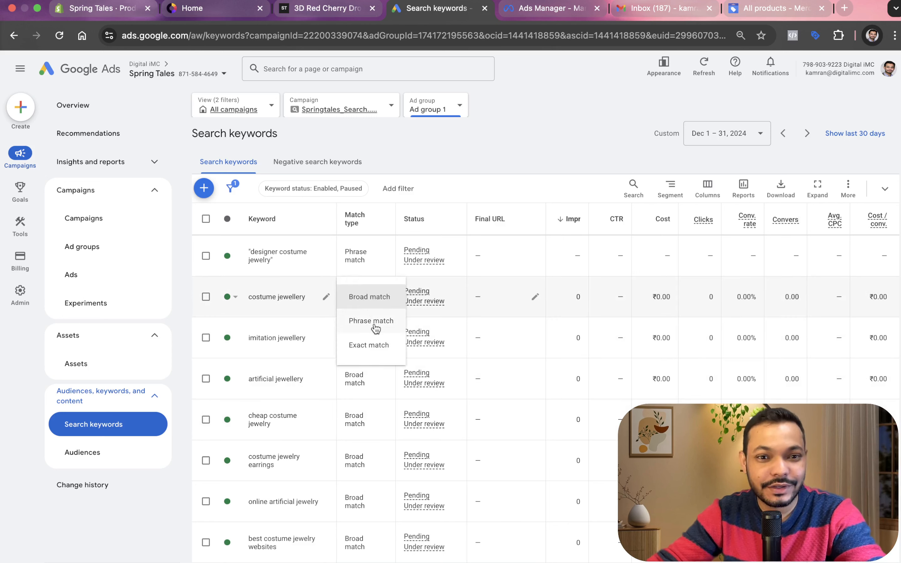
{"action": "left_click", "coordinate": [375, 326]}
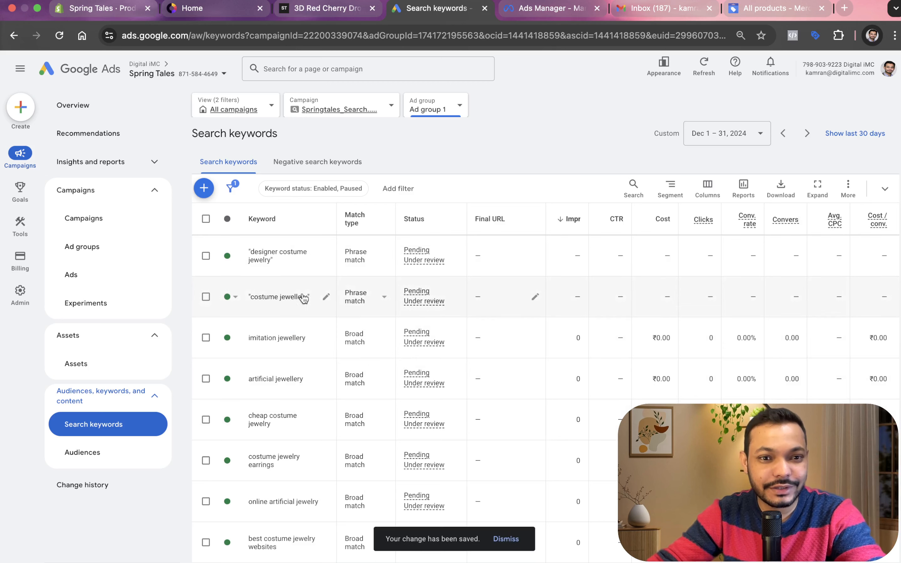
{"action": "left_click", "coordinate": [355, 343]}
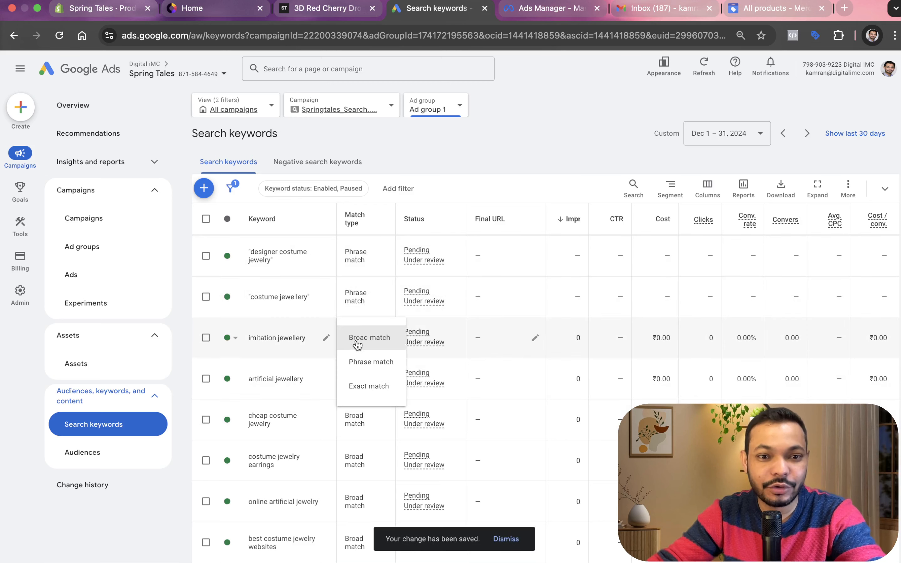
{"action": "left_click", "coordinate": [375, 365]}
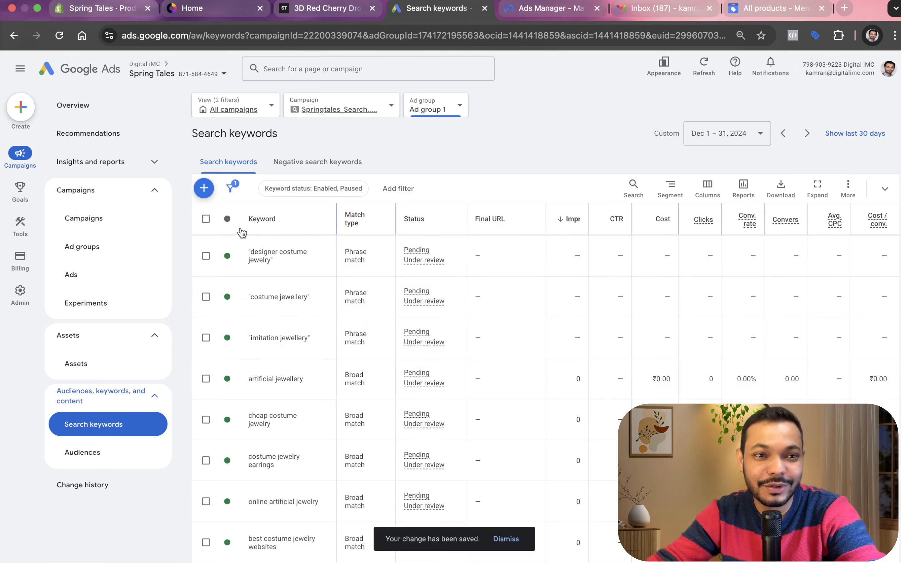
Select all keywords in Ad group 1 and apply Phrase match to them in bulk, without keeping the originals as duplicates
{"action": "left_click", "coordinate": [206, 220]}
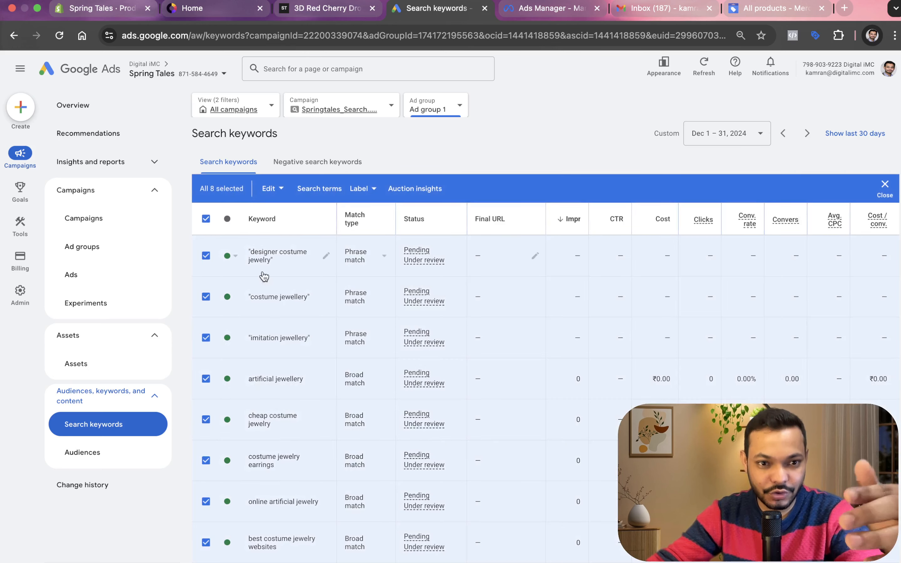
{"action": "left_click", "coordinate": [277, 190]}
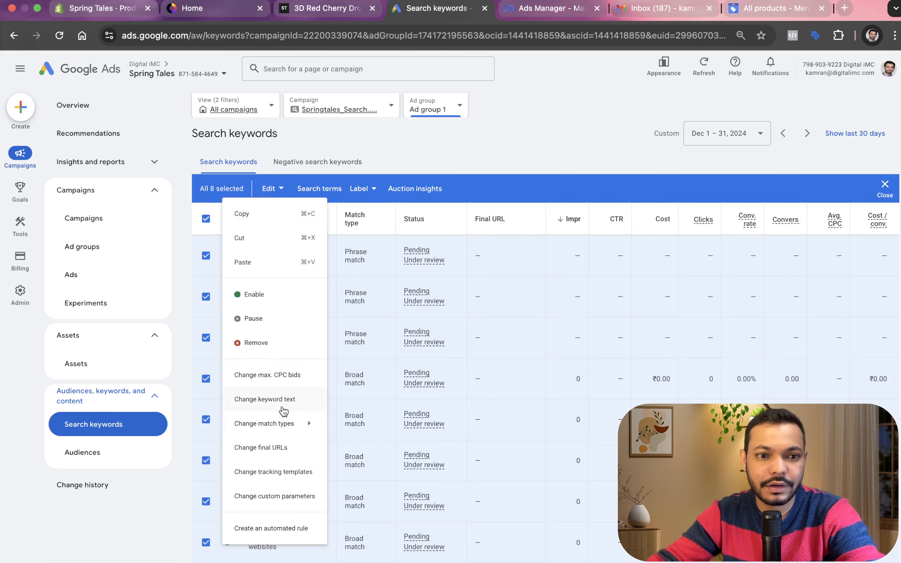
{"action": "mouse_move", "coordinate": [285, 422]}
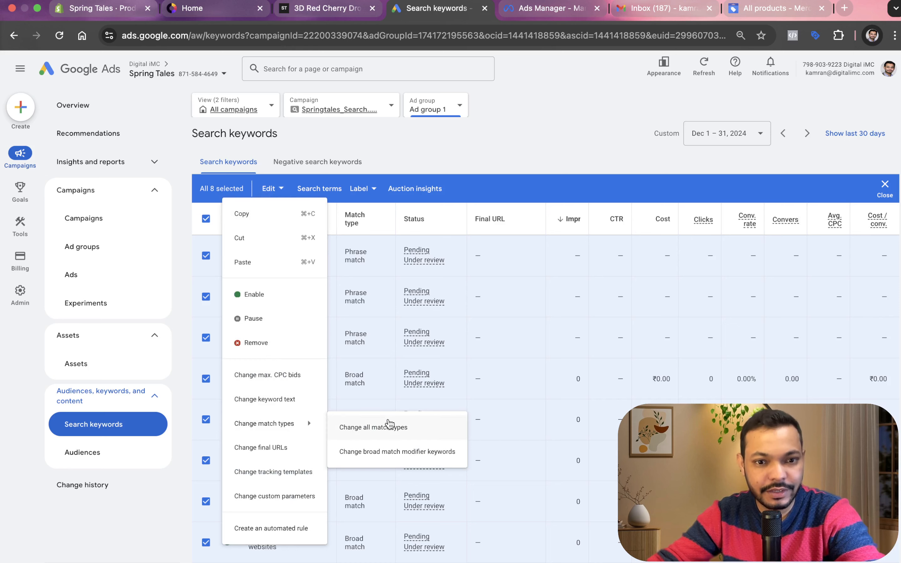
{"action": "left_click", "coordinate": [380, 432]}
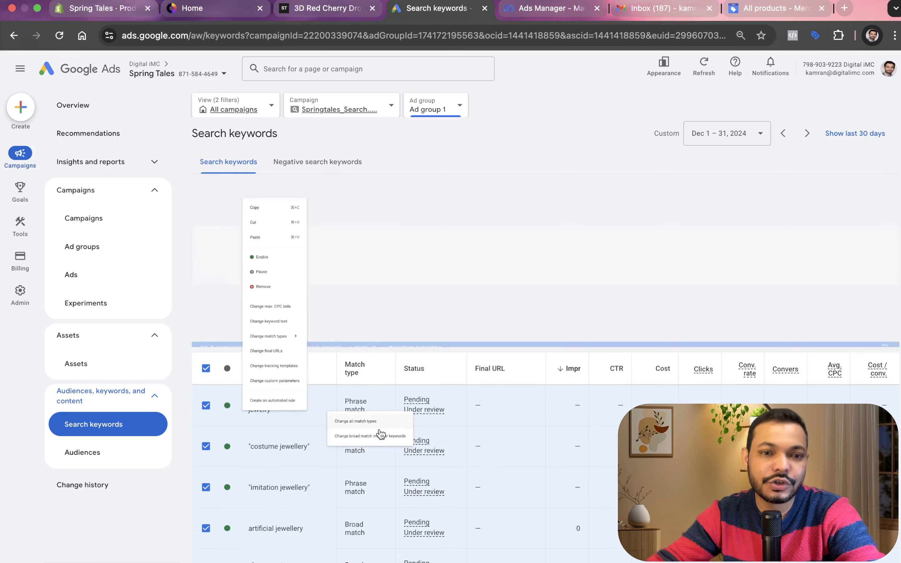
{"action": "left_click", "coordinate": [260, 231]}
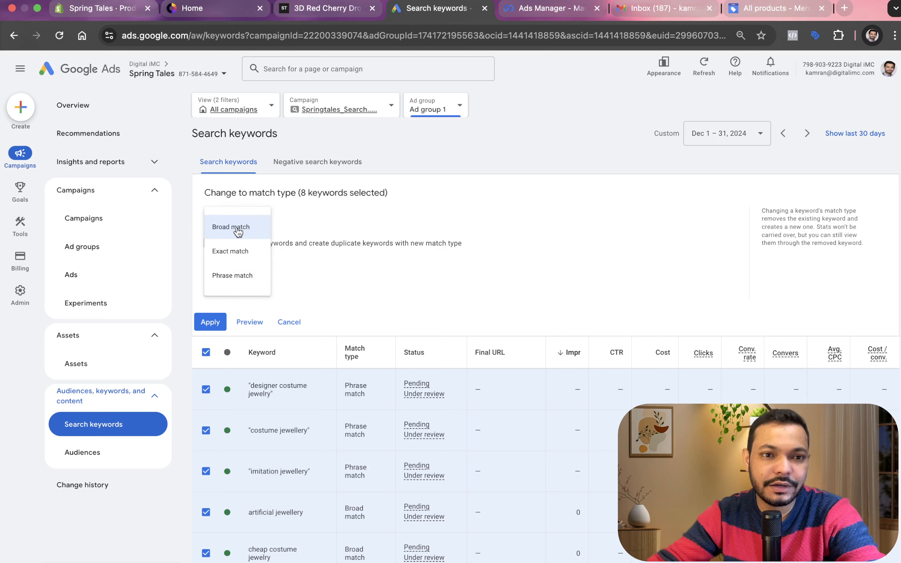
{"action": "left_click", "coordinate": [244, 276]}
{"action": "left_click", "coordinate": [210, 322]}
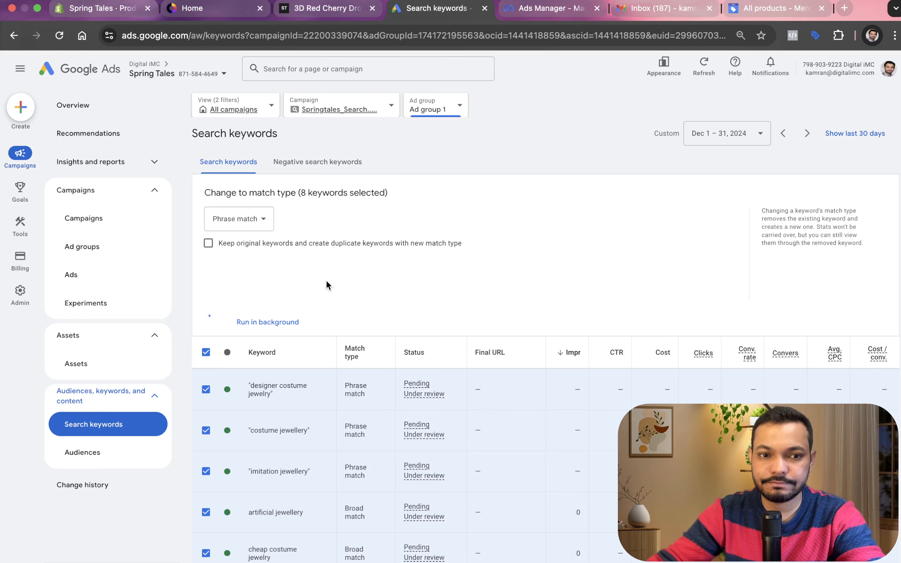
Switch to the planning spreadsheet and copy the negative keywords in H2:H8, from gold jewelry to store
{"action": "key", "text": "ctrl+Left"}
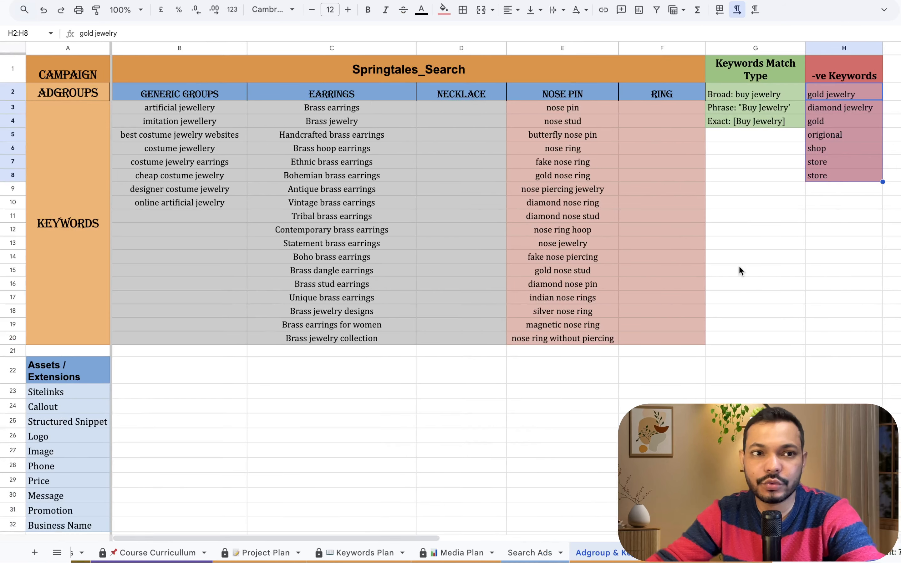
{"action": "left_click", "coordinate": [740, 270]}
{"action": "left_click", "coordinate": [715, 206]}
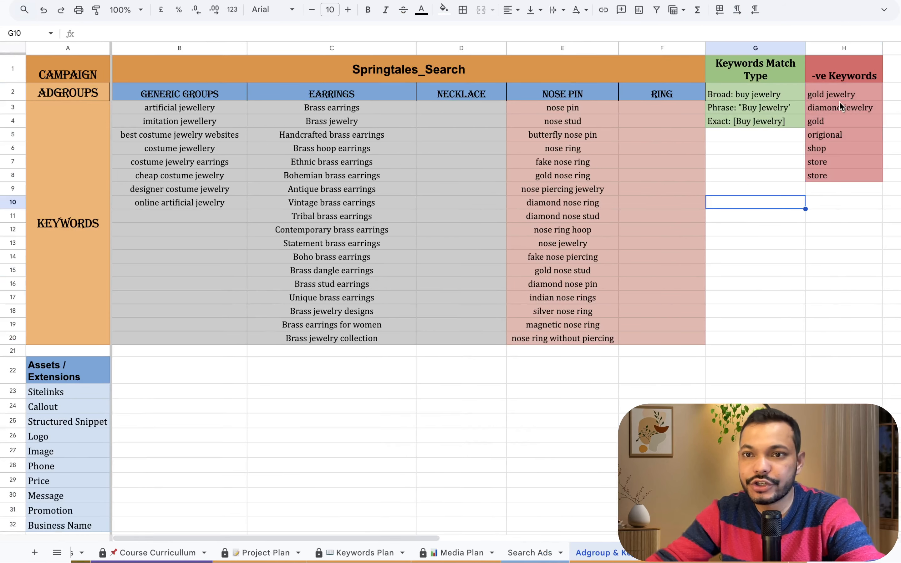
{"action": "left_click_drag", "start_coordinate": [839, 99], "coordinate": [837, 170]}
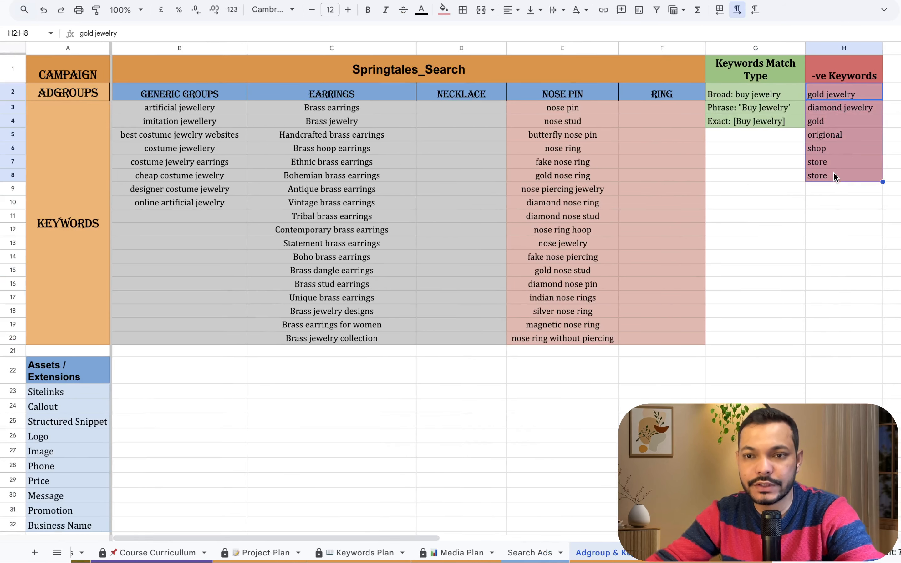
{"action": "key", "text": "ctrl+c"}
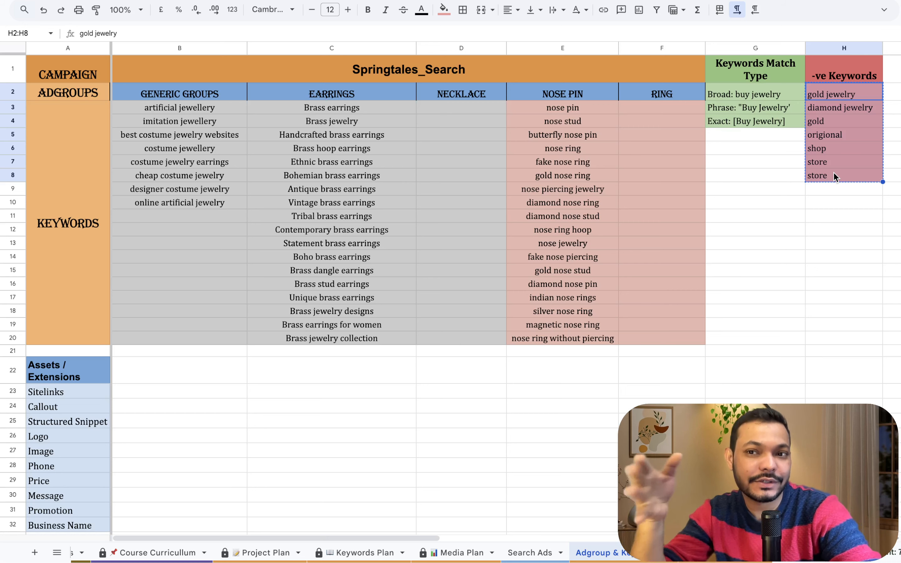
Return to Google Ads, clear the keyword selection and start adding negative search keywords
{"action": "key", "text": "super+Tab"}
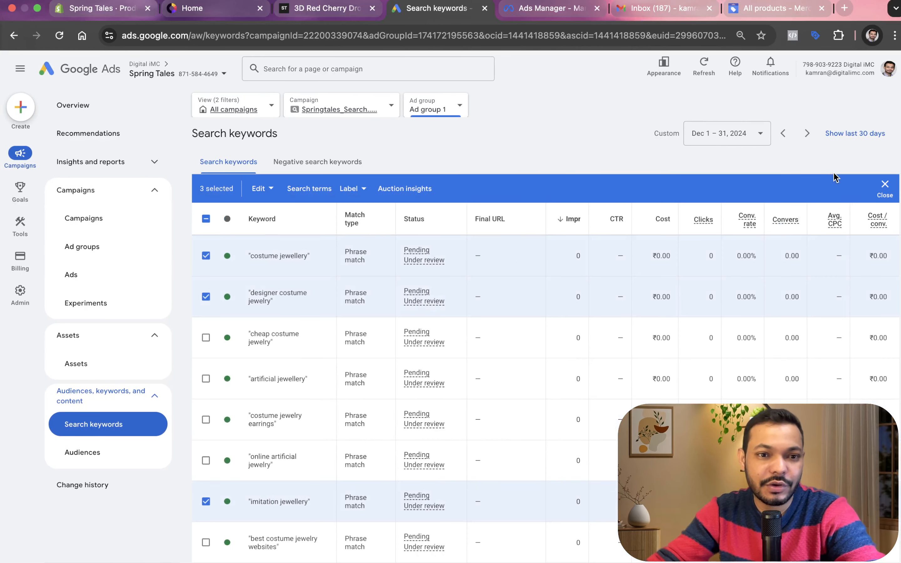
{"action": "left_click", "coordinate": [885, 185]}
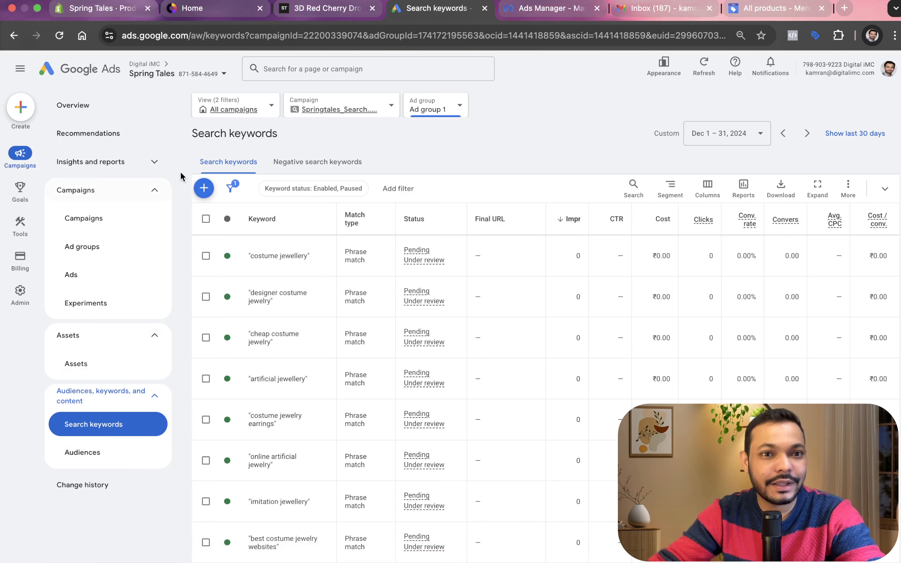
{"action": "left_click", "coordinate": [302, 172]}
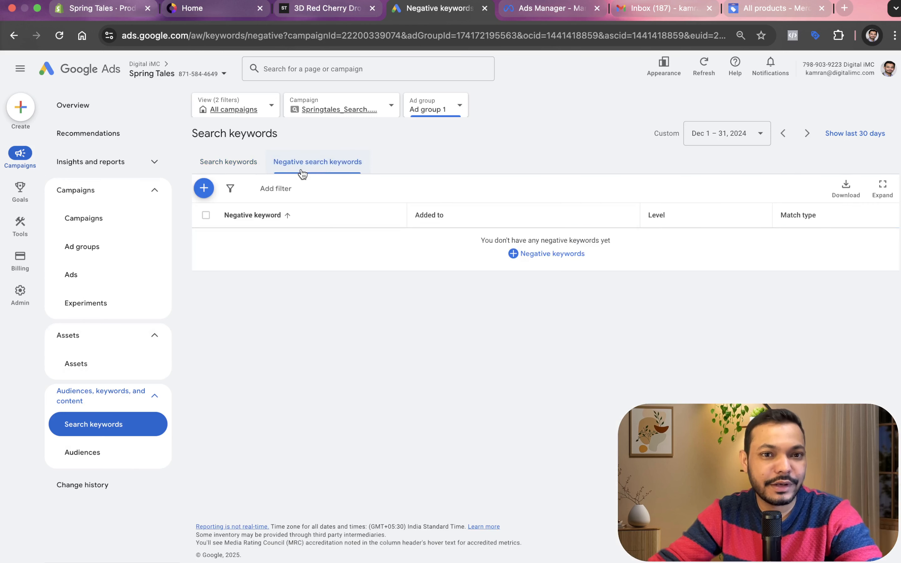
{"action": "left_click", "coordinate": [205, 190]}
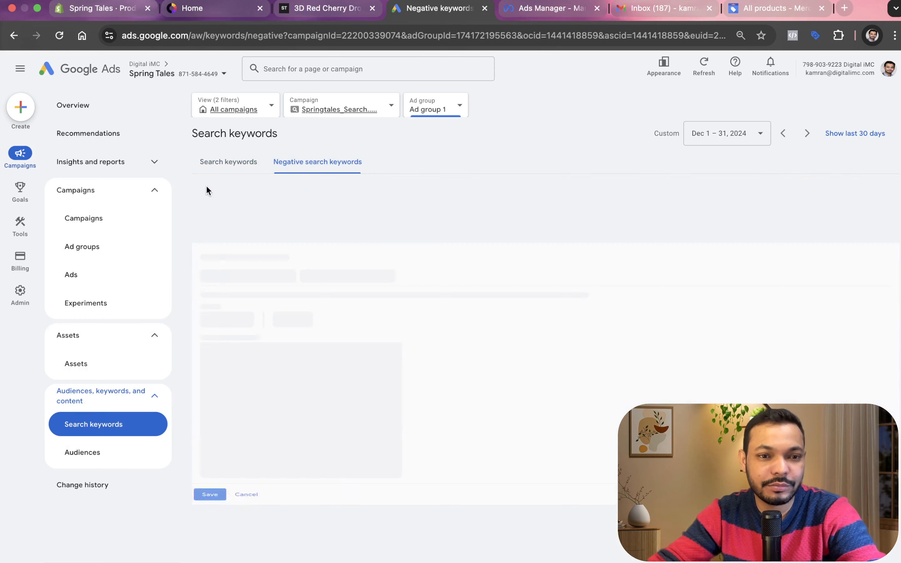
Add the copied negative keywords (gold jewelry, diamond jewelry, gold, origional, shop, store) at campaign level to Springtales_Search..... and save them
{"action": "left_click", "coordinate": [237, 295]}
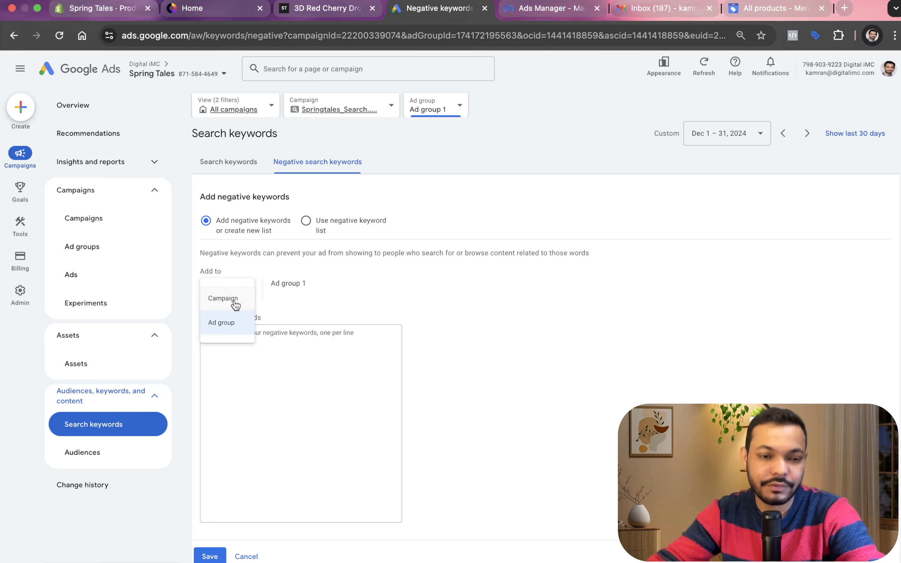
{"action": "left_click", "coordinate": [235, 303]}
{"action": "left_click", "coordinate": [236, 342]}
{"action": "key", "text": "super+v"}
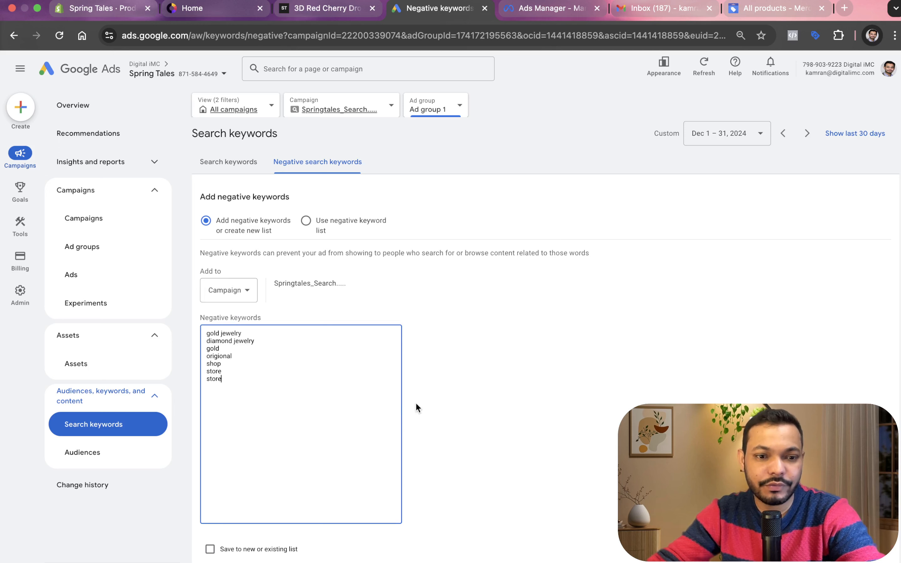
{"action": "scroll", "coordinate": [447, 403], "scroll_direction": "down", "scroll_amount": 5}
{"action": "left_click", "coordinate": [217, 431]}
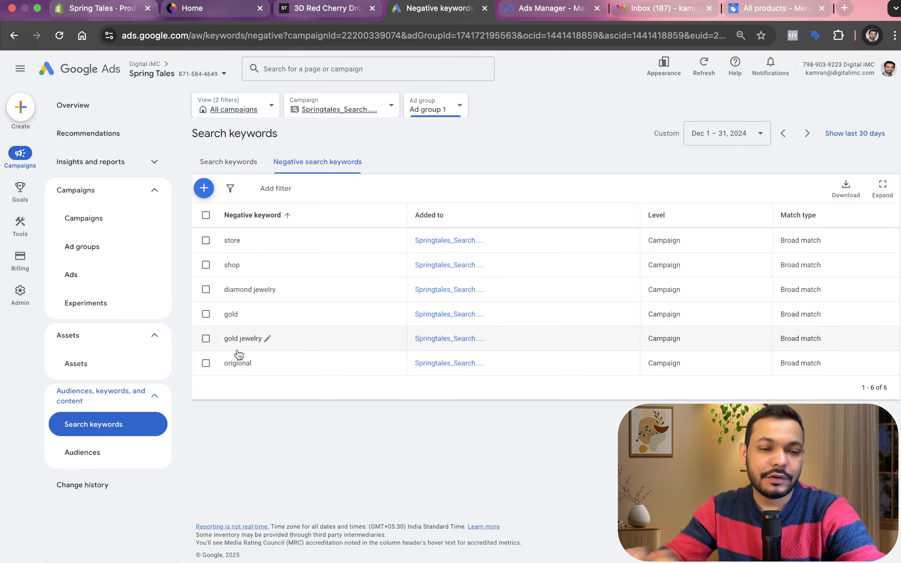
View the campaigns list and open the Assets page for Ad group 1
{"action": "left_click", "coordinate": [131, 231]}
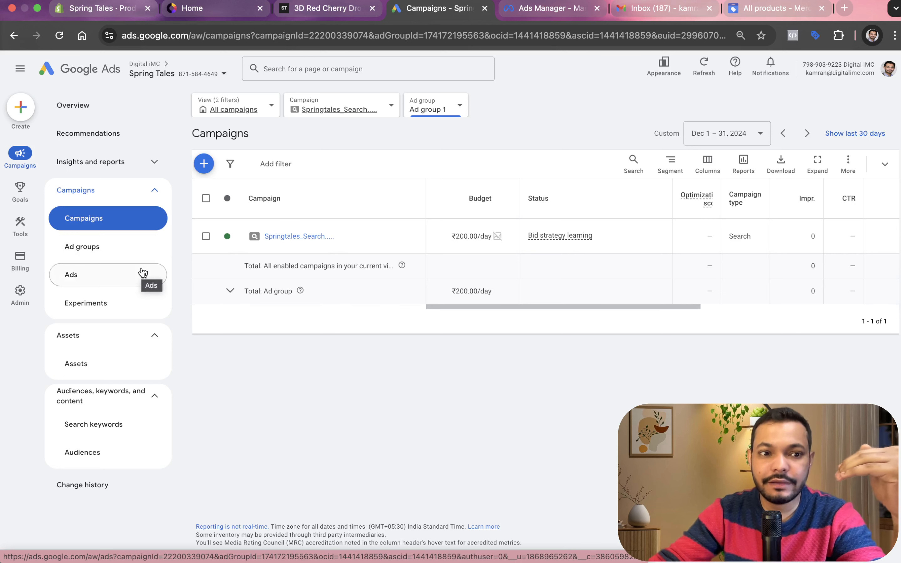
{"action": "left_click", "coordinate": [95, 372]}
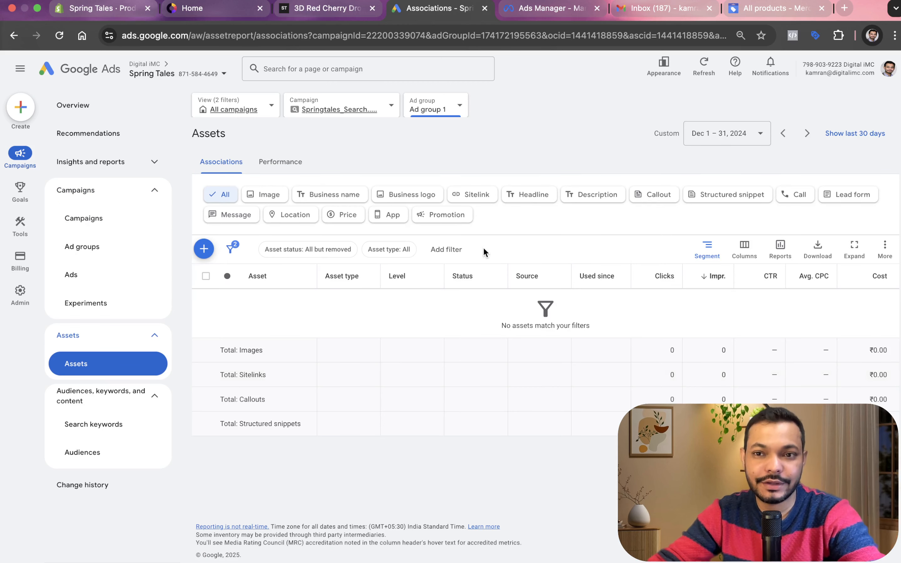
Switch to the planning spreadsheet and review the Earrings and Necklace ad group columns
{"action": "key", "text": "ctrl+Left"}
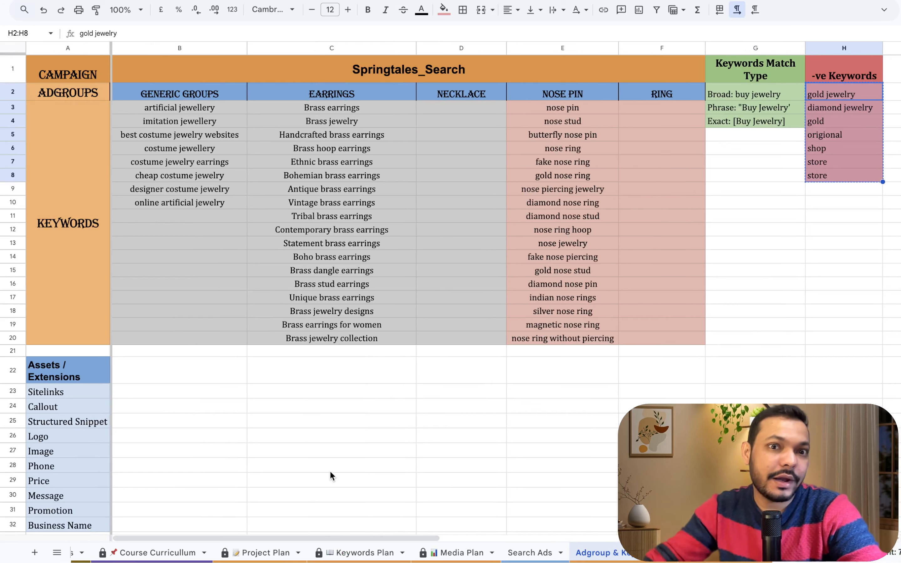
{"action": "left_click_drag", "start_coordinate": [372, 94], "coordinate": [371, 337]}
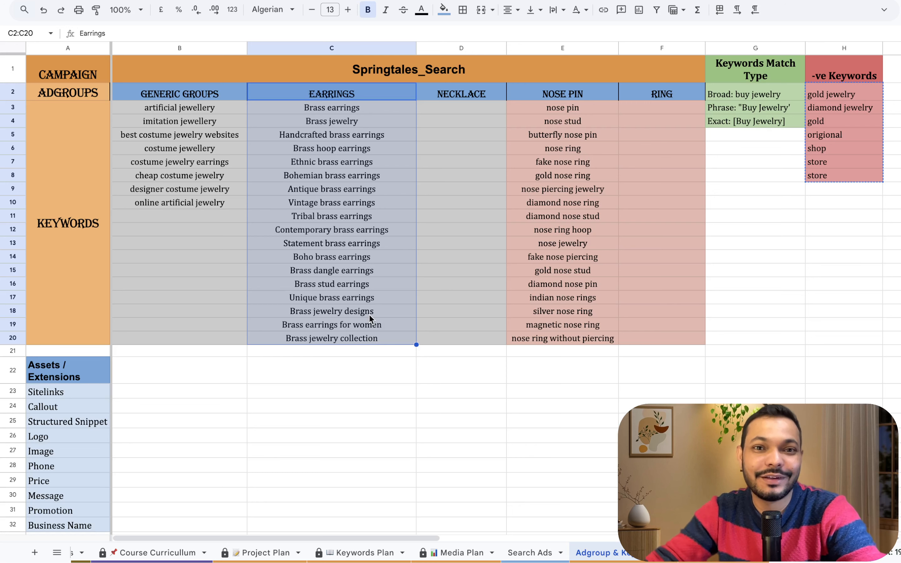
{"action": "left_click_drag", "start_coordinate": [461, 104], "coordinate": [452, 341]}
Open the Training Deck sheet and check the Search Campaign row's lecture and Activity 1 cells
{"action": "key", "text": "ctrl+Left"}
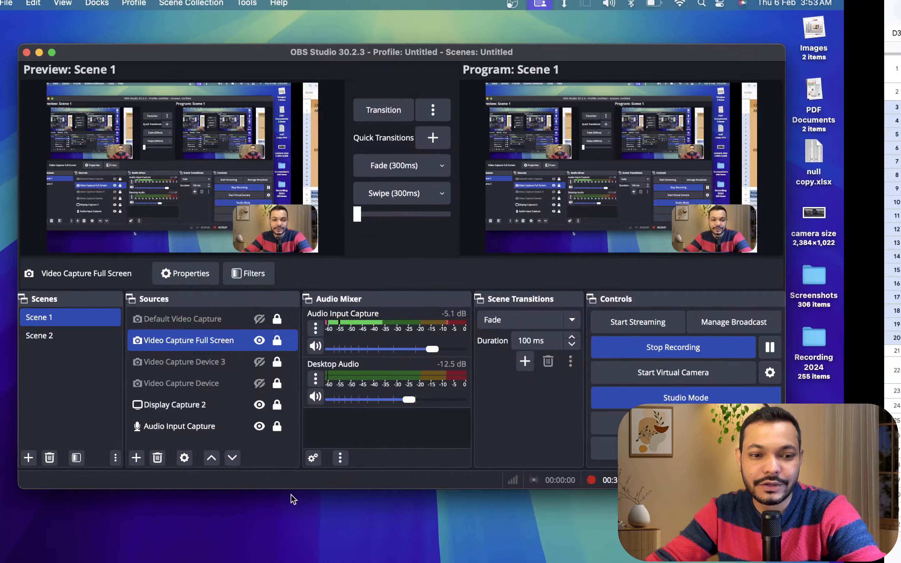
{"action": "key", "text": "ctrl+Right"}
{"action": "scroll", "coordinate": [238, 551], "scroll_direction": "left", "scroll_amount": 5}
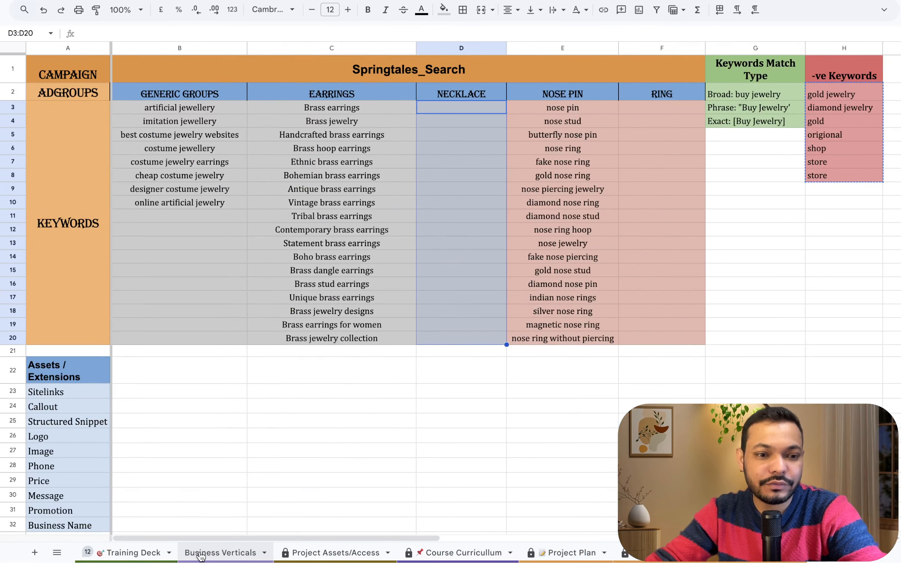
{"action": "left_click", "coordinate": [155, 553]}
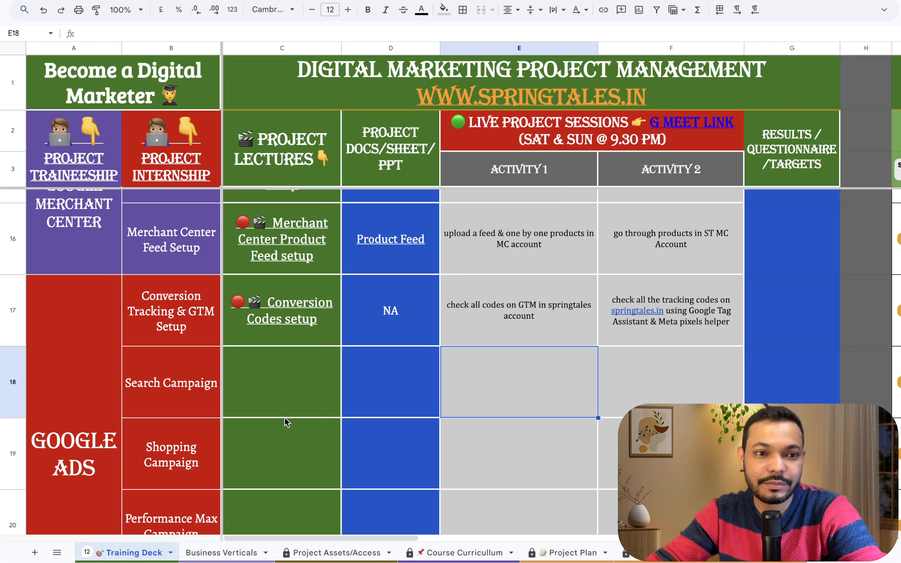
{"action": "left_click", "coordinate": [299, 408]}
{"action": "left_click", "coordinate": [520, 395]}
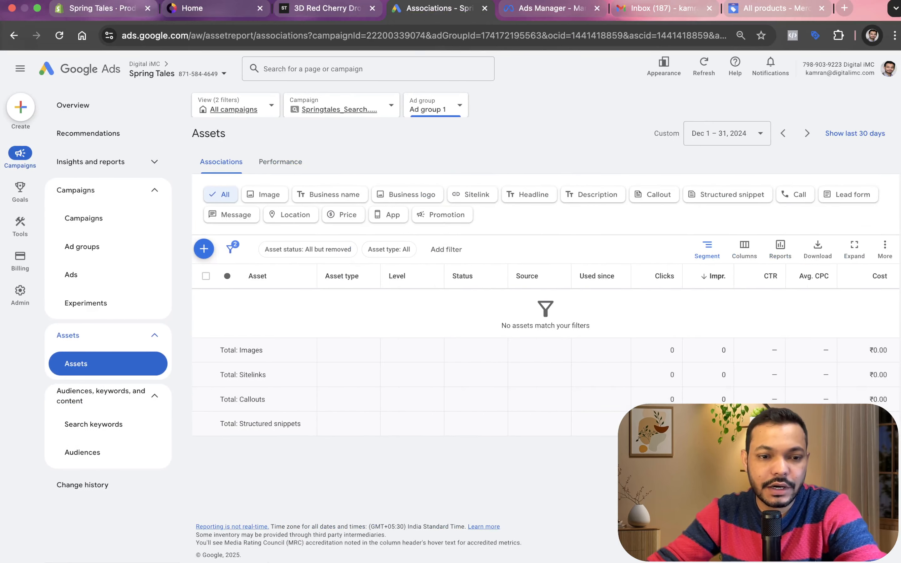
Go back to the planning spreadsheet and reopen the Adgroup & Keywords sheet
{"action": "key", "text": "ctrl+Left"}
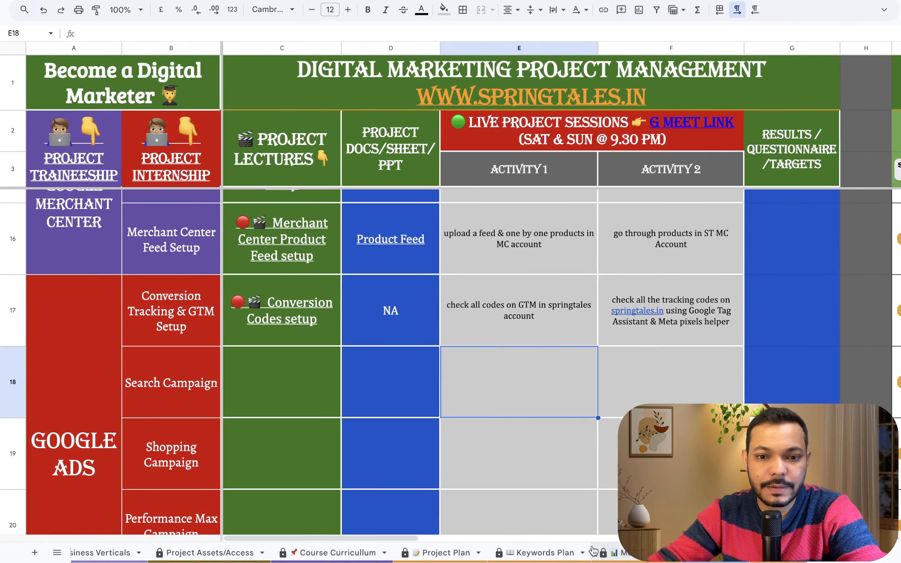
{"action": "scroll", "coordinate": [594, 552], "scroll_direction": "right", "scroll_amount": 3}
{"action": "left_click", "coordinate": [626, 554]}
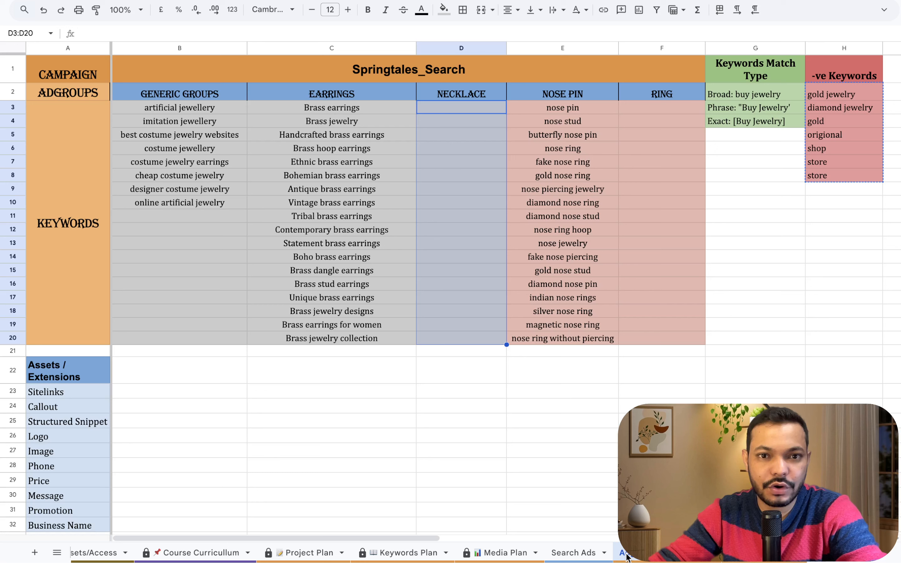
Clear all keywords from the Earrings column, C3:C20, and highlight the blank Earrings and Necklace keyword ranges
{"action": "left_click", "coordinate": [466, 300]}
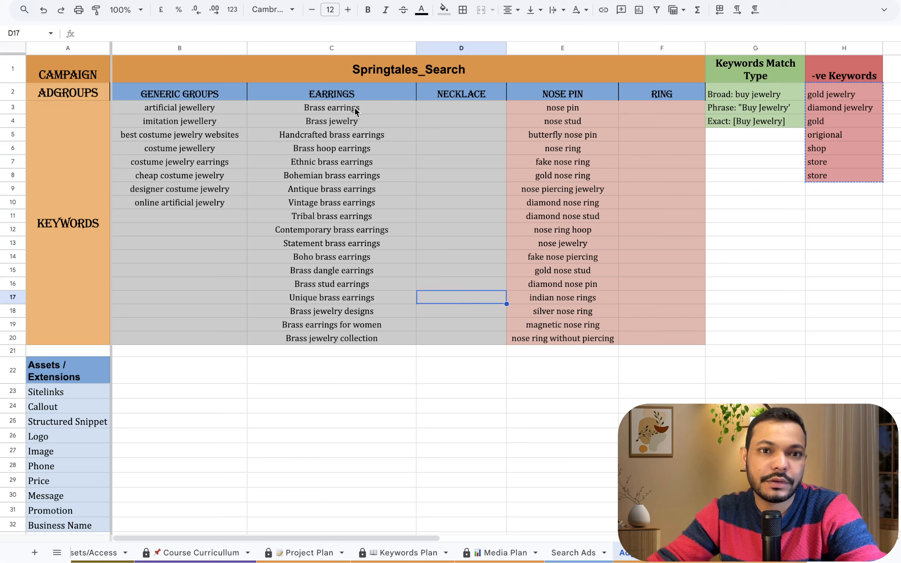
{"action": "left_click_drag", "start_coordinate": [355, 110], "coordinate": [341, 340]}
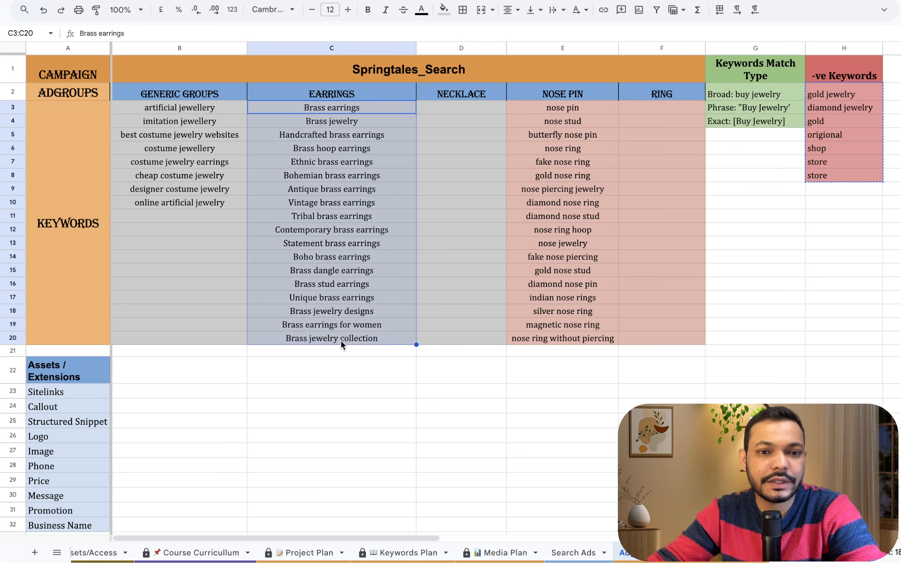
{"action": "key", "text": "Delete"}
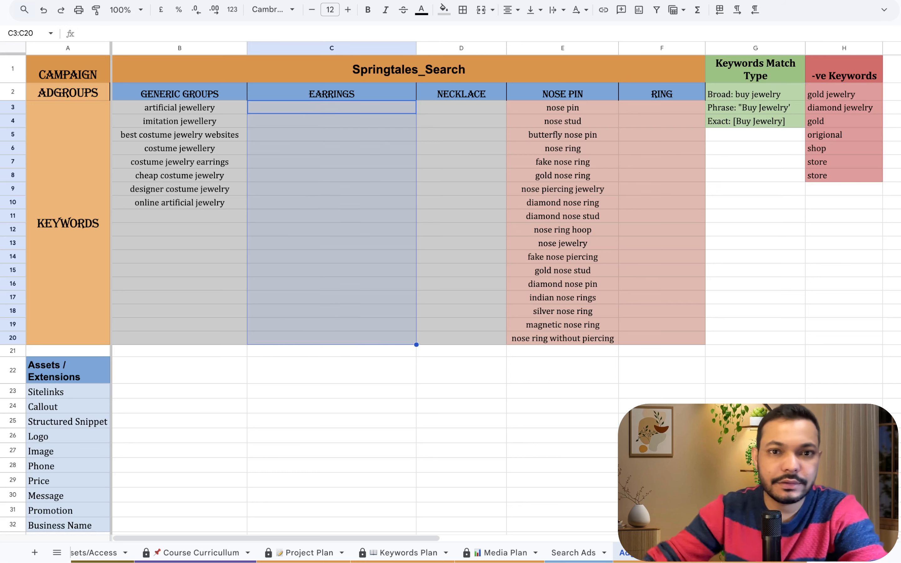
{"action": "left_click", "coordinate": [474, 230]}
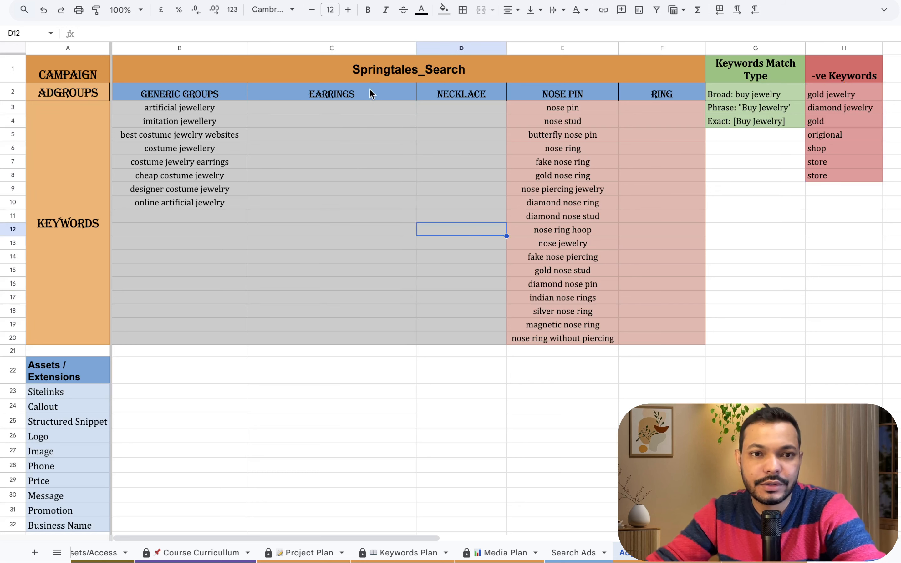
{"action": "left_click_drag", "start_coordinate": [365, 109], "coordinate": [384, 335]}
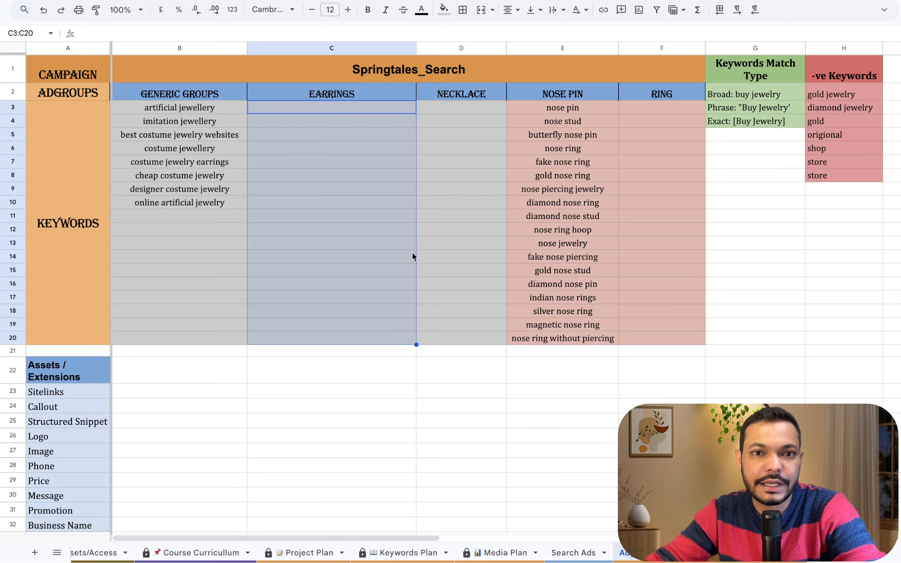
{"action": "left_click_drag", "start_coordinate": [459, 110], "coordinate": [457, 337]}
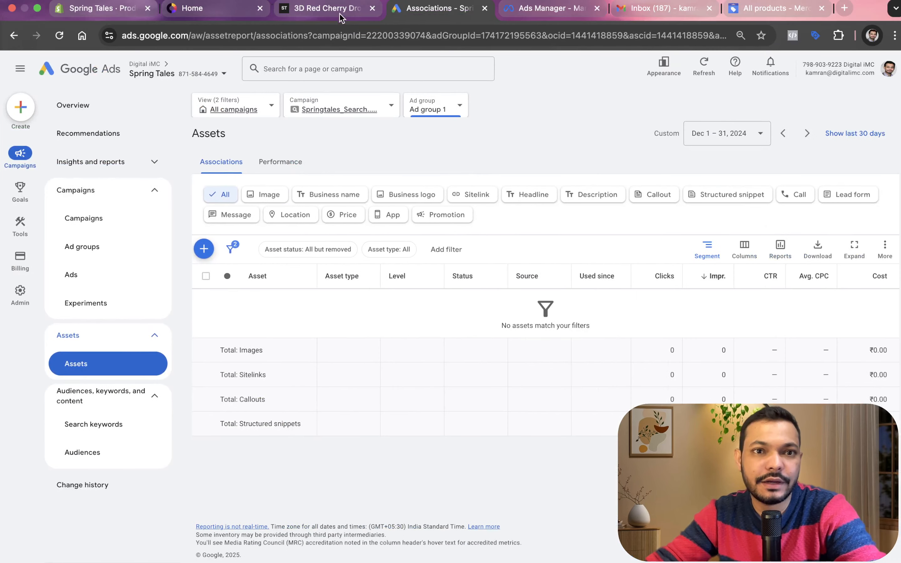
Switch to the Spring Tales website and look through its Necklace & Pendants, Earrings and Nose Pin pages
{"action": "left_click", "coordinate": [337, 11]}
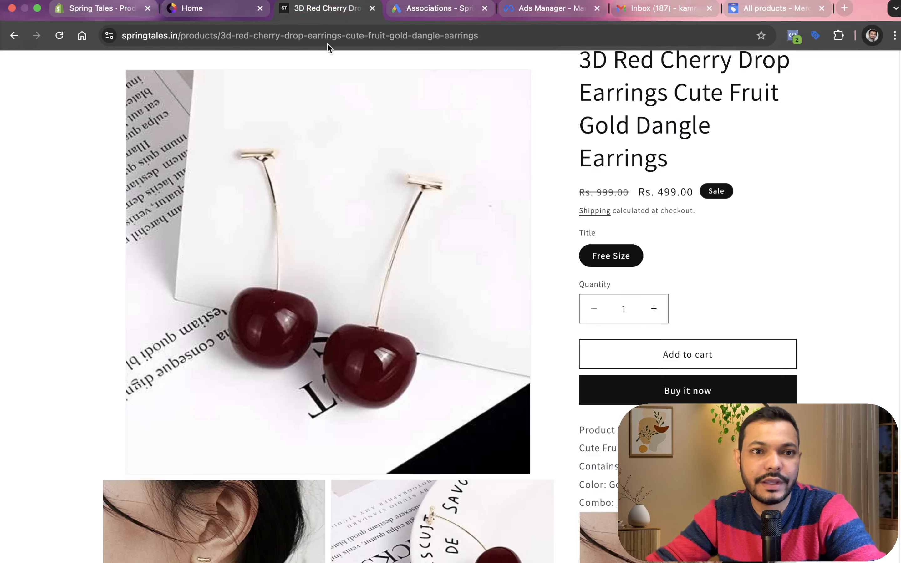
{"action": "left_click", "coordinate": [143, 117]}
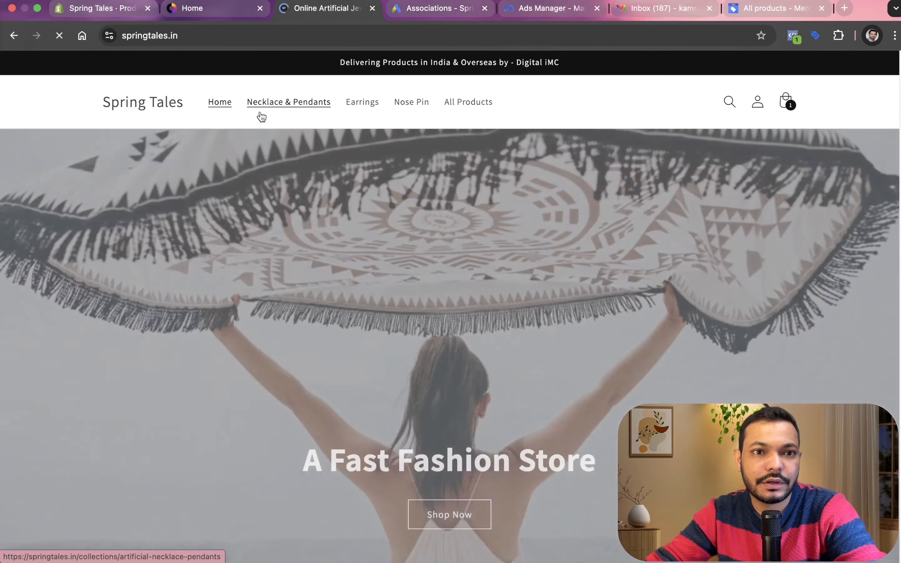
{"action": "left_click", "coordinate": [264, 108]}
{"action": "scroll", "coordinate": [348, 322], "scroll_direction": "down", "scroll_amount": 10}
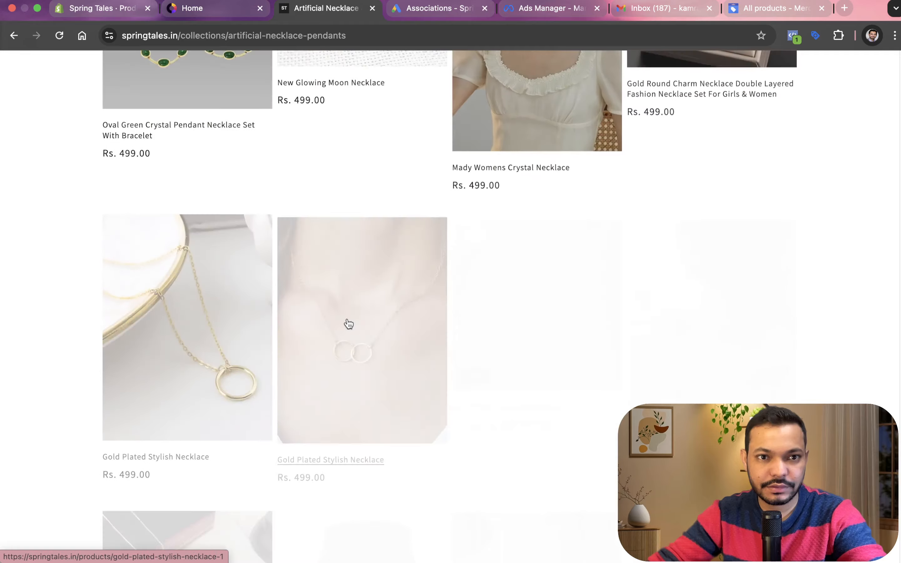
{"action": "scroll", "coordinate": [370, 392], "scroll_direction": "up", "scroll_amount": 10}
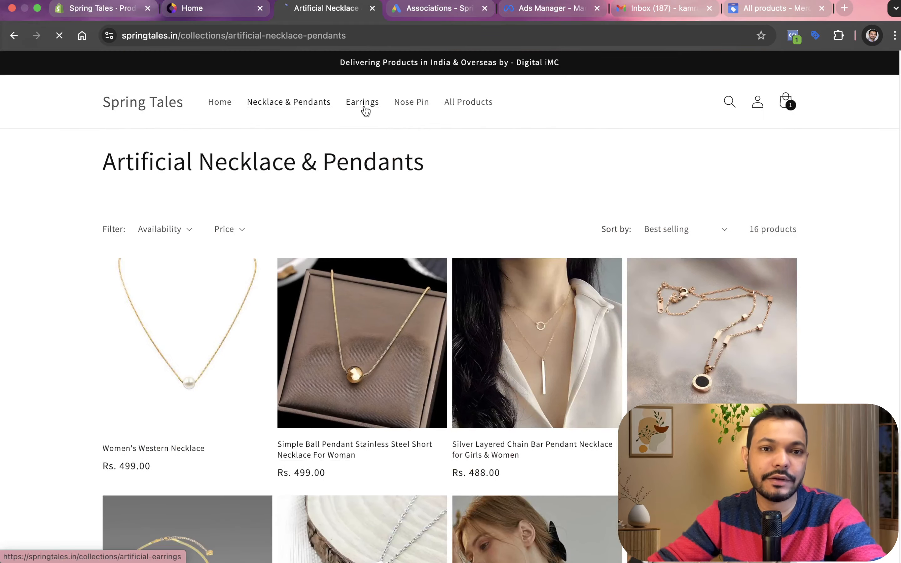
{"action": "scroll", "coordinate": [396, 298], "scroll_direction": "down", "scroll_amount": 5}
{"action": "scroll", "coordinate": [399, 350], "scroll_direction": "up", "scroll_amount": 5}
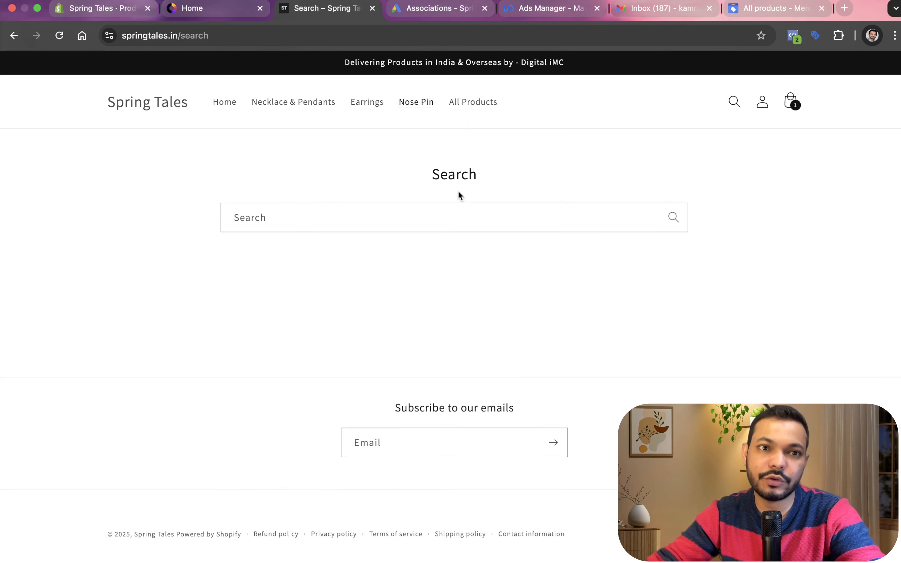
{"action": "left_click", "coordinate": [305, 112]}
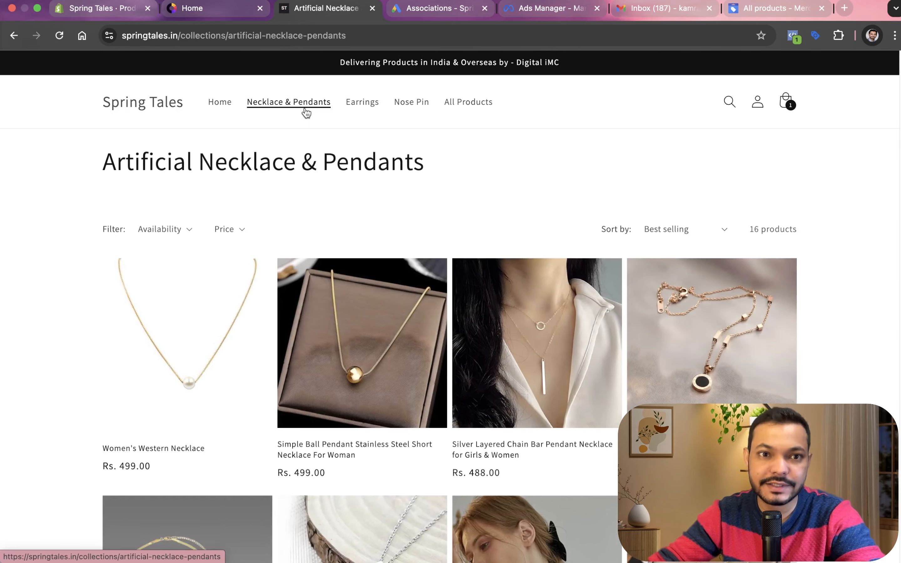
{"action": "left_click", "coordinate": [374, 108]}
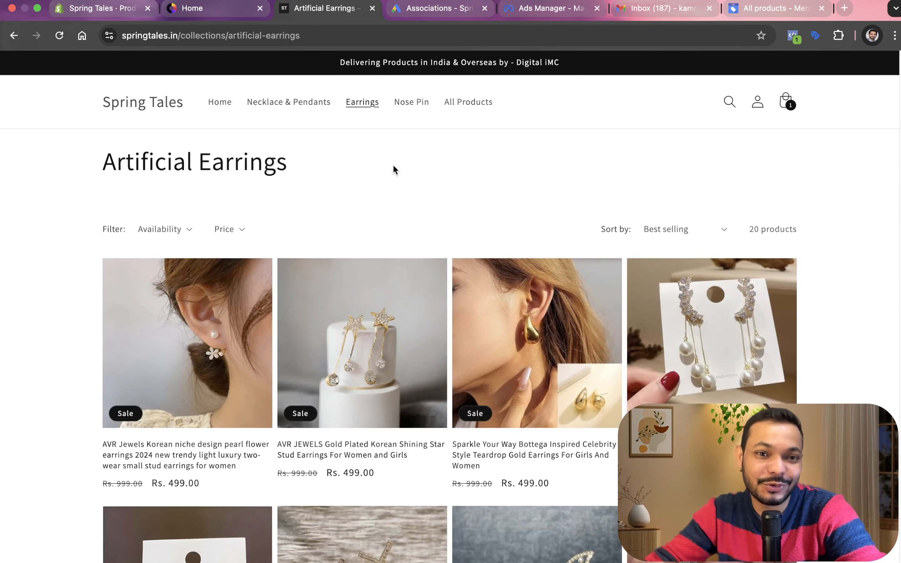
Return to the planning spreadsheet and highlight the keyword ranges of the Earrings and Necklace ad groups
{"action": "key", "text": "ctrl+Left"}
{"action": "left_click", "coordinate": [351, 203]}
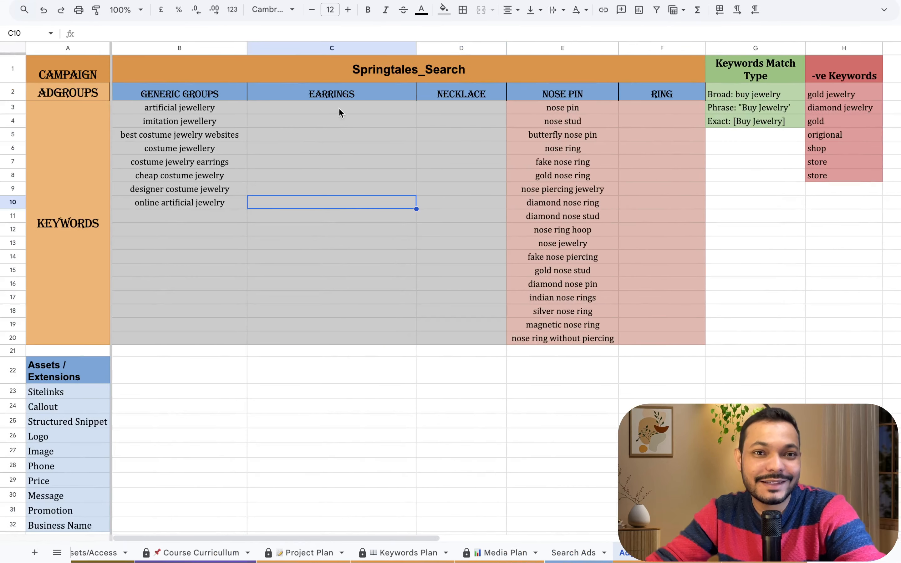
{"action": "left_click_drag", "start_coordinate": [338, 107], "coordinate": [331, 340]}
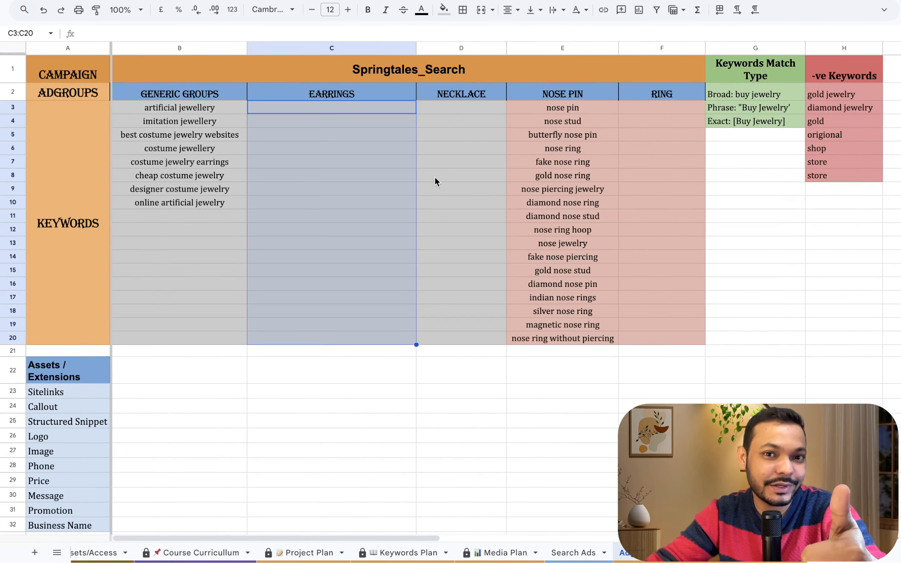
{"action": "left_click_drag", "start_coordinate": [451, 107], "coordinate": [436, 328]}
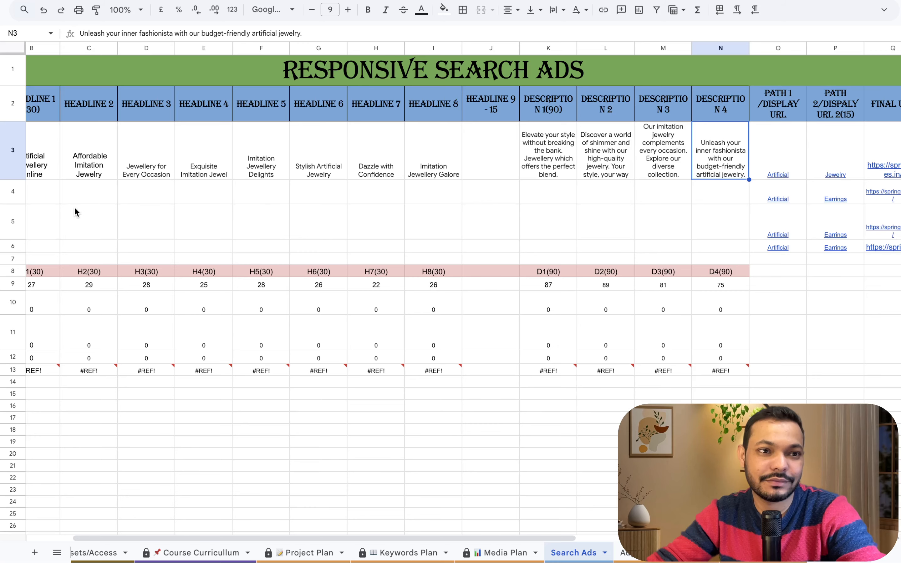
In the Search Ads sheet, rename the Artificial Rings & Necklace ad group in A5 to Necklace
{"action": "scroll", "coordinate": [76, 206], "scroll_direction": "left", "scroll_amount": 3}
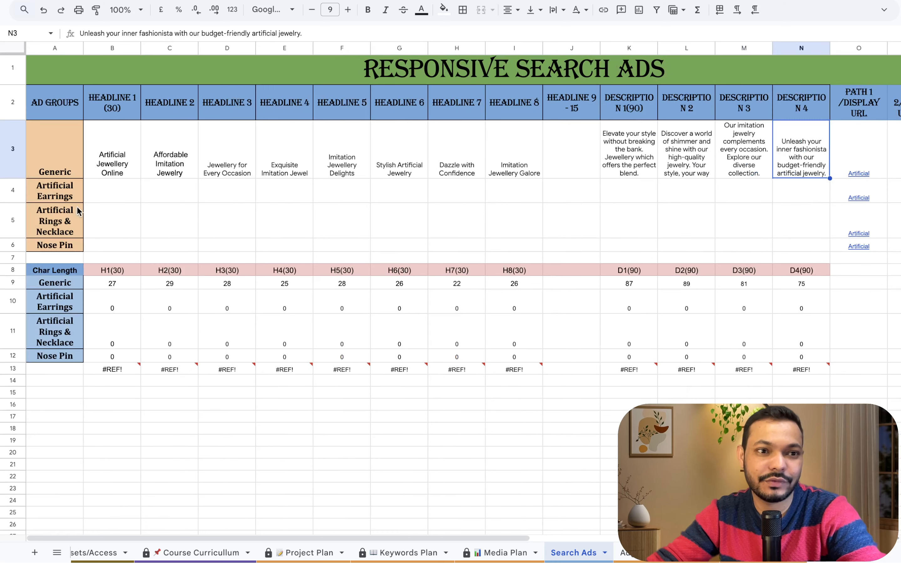
{"action": "left_click", "coordinate": [70, 195]}
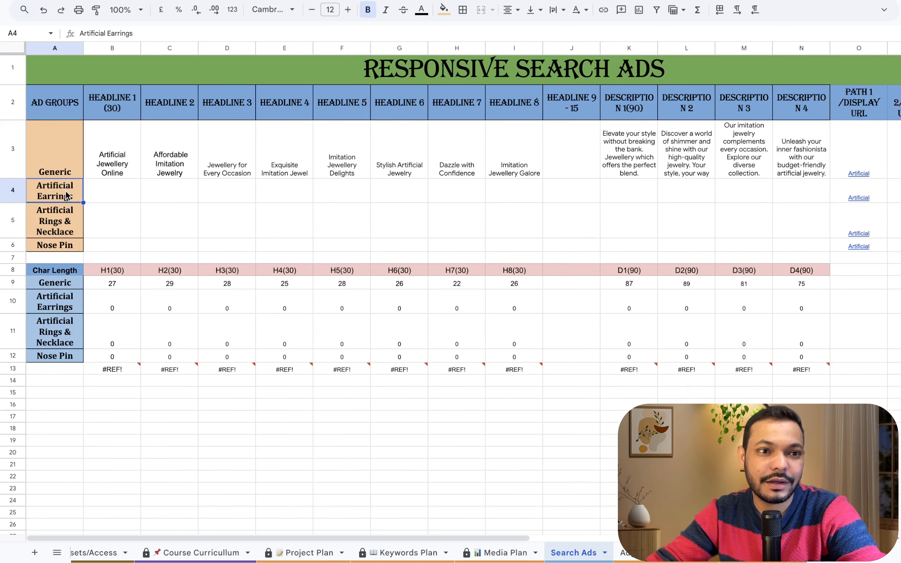
{"action": "left_click", "coordinate": [66, 222]}
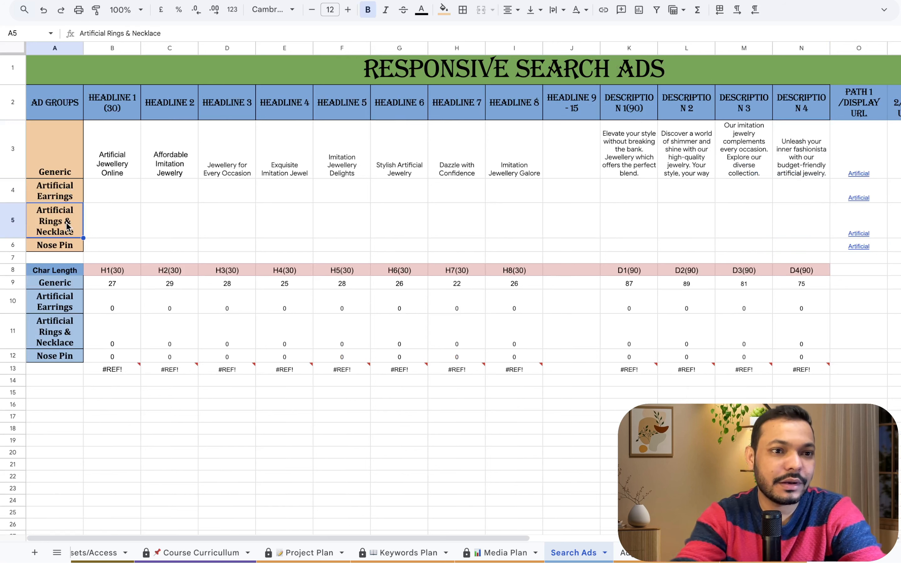
{"action": "type", "text": "Neck"}
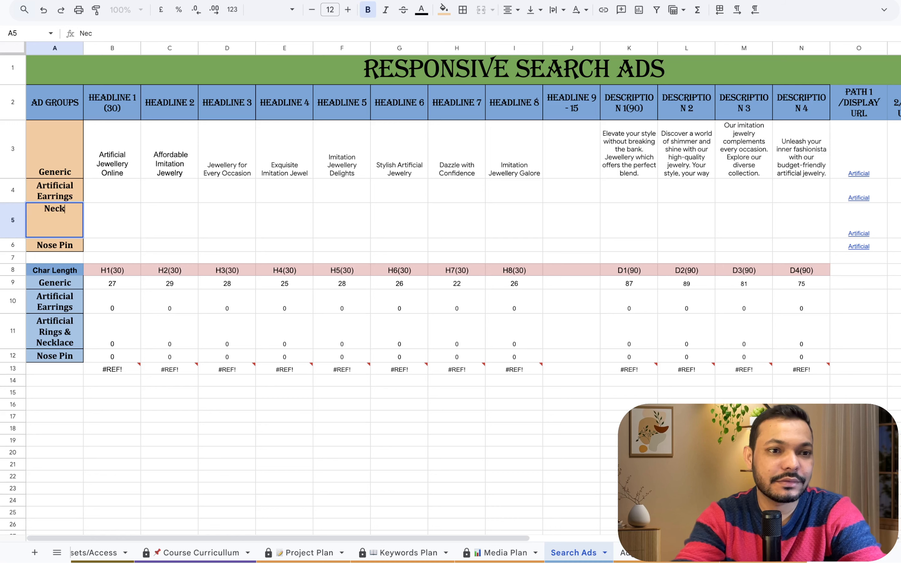
{"action": "type", "text": "lace"}
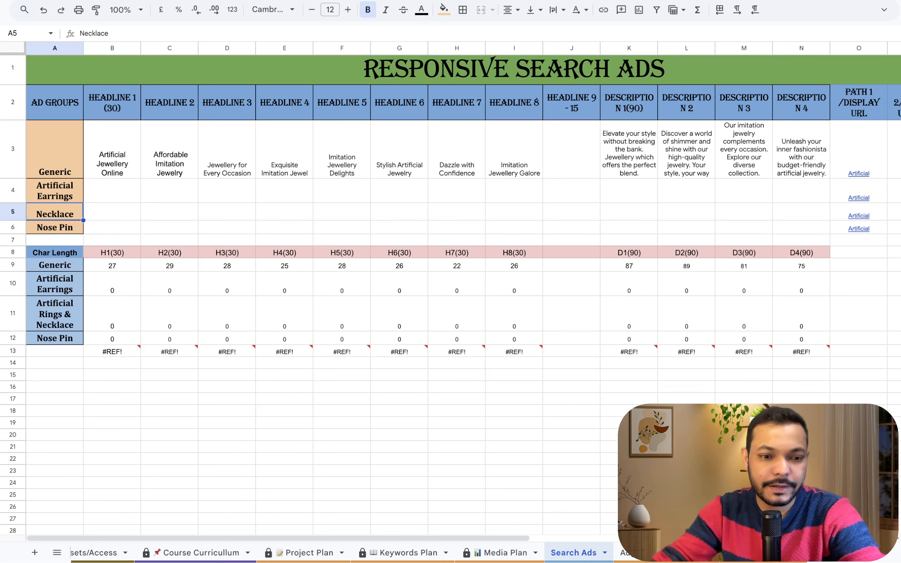
Open the Training Deck sheet to view the Search Campaign row
{"action": "scroll", "coordinate": [129, 557], "scroll_direction": "left", "scroll_amount": 3}
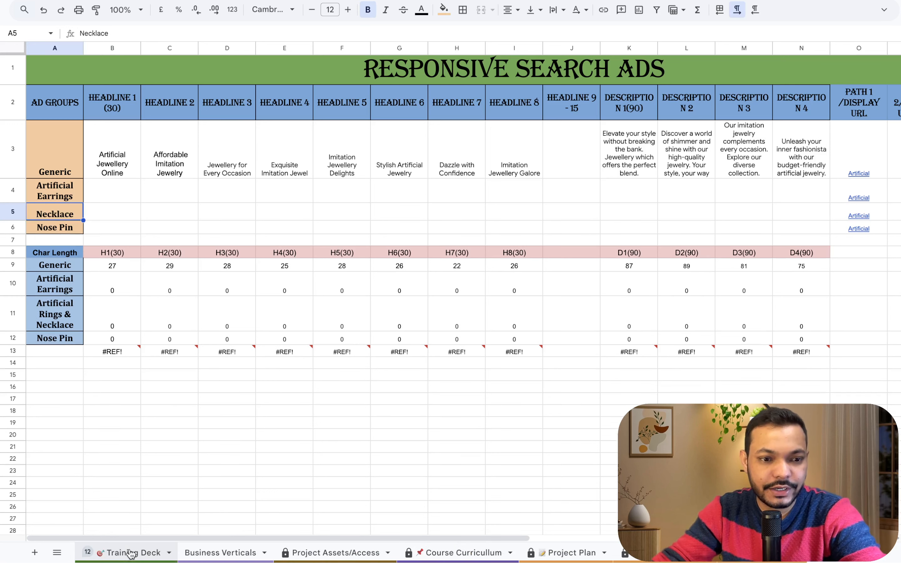
{"action": "left_click", "coordinate": [136, 553]}
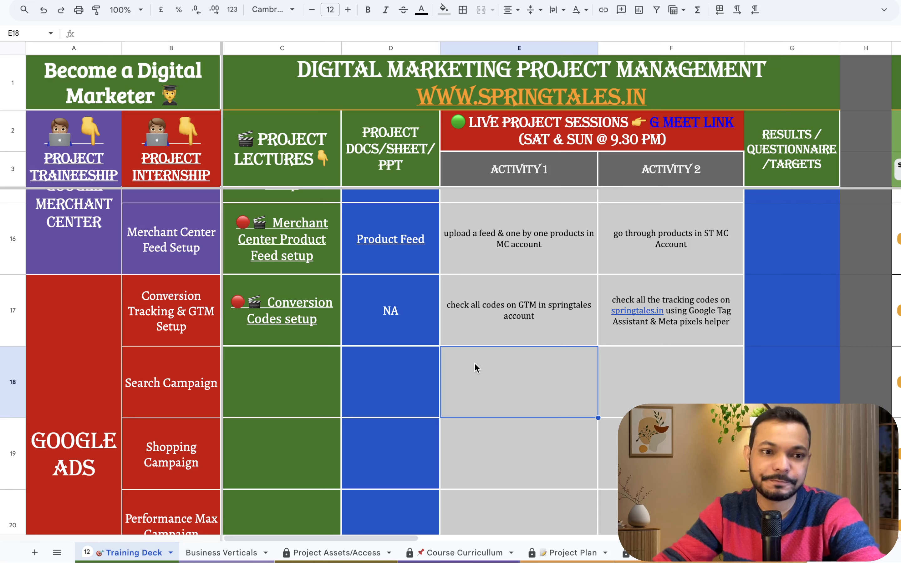